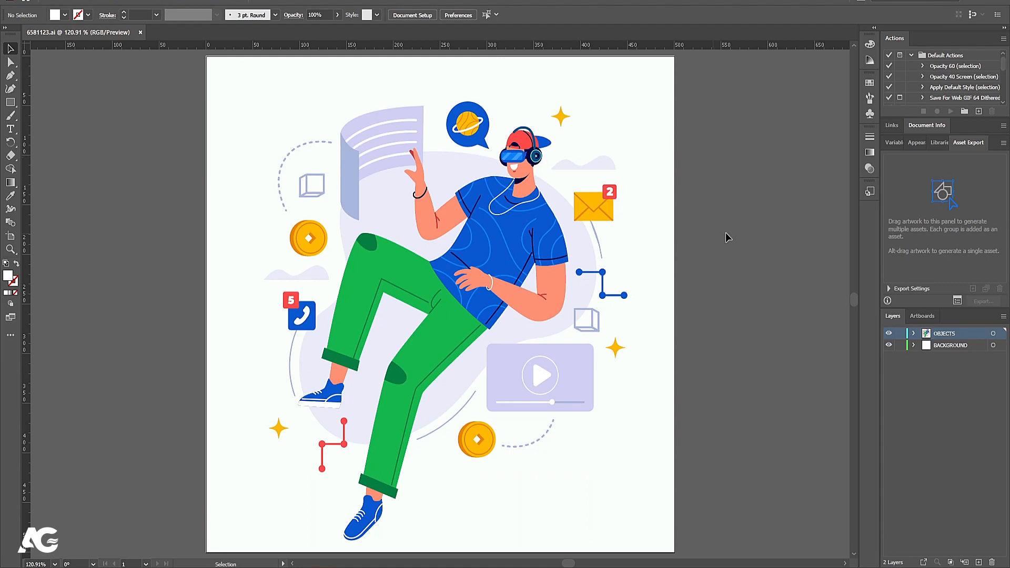
Create a new RGB document 1920 px wide and 1080 px high.
click(742, 194)
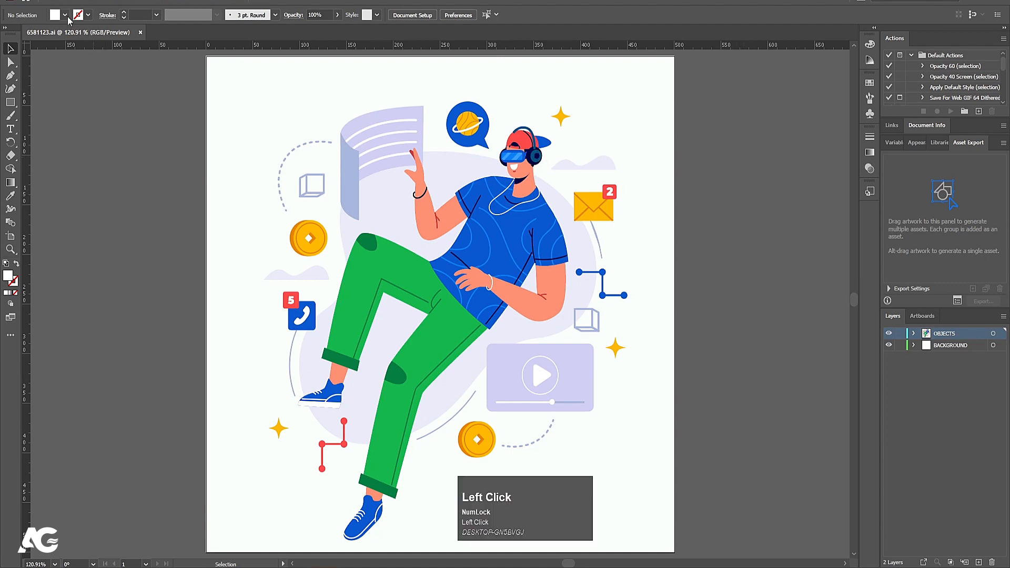
click(57, 2)
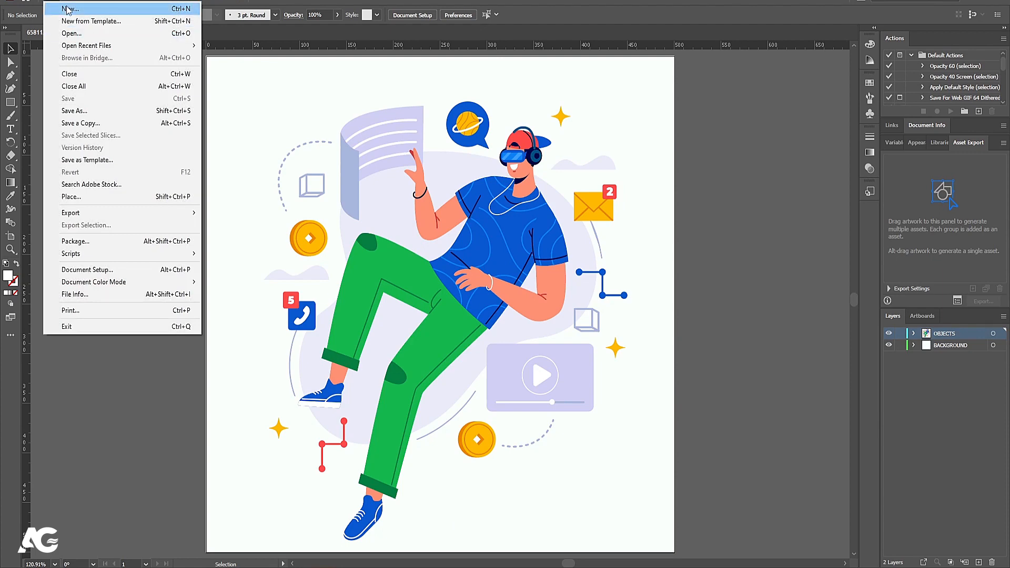
click(184, 9)
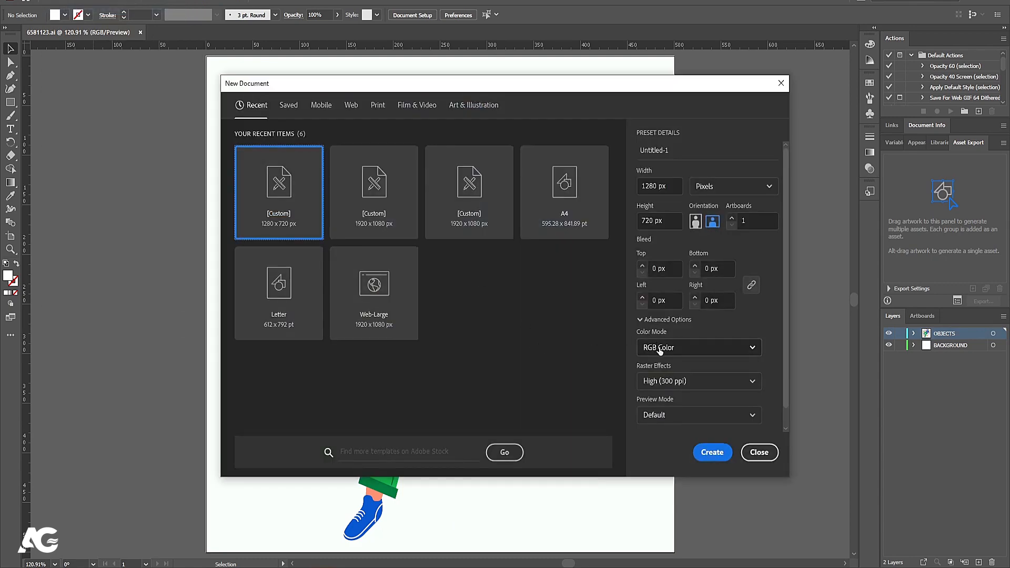
click(660, 182)
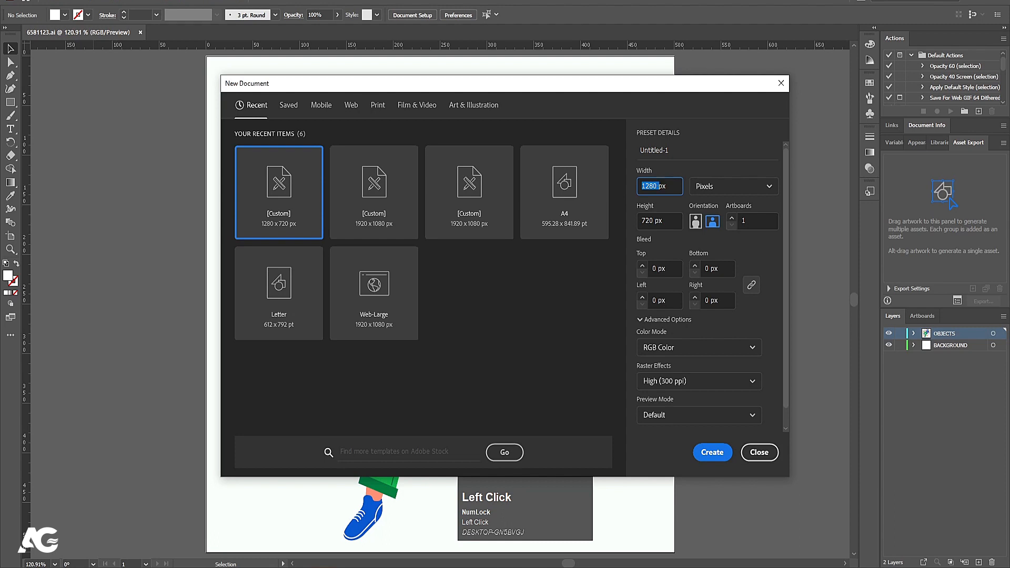
text(19)
click(653, 221)
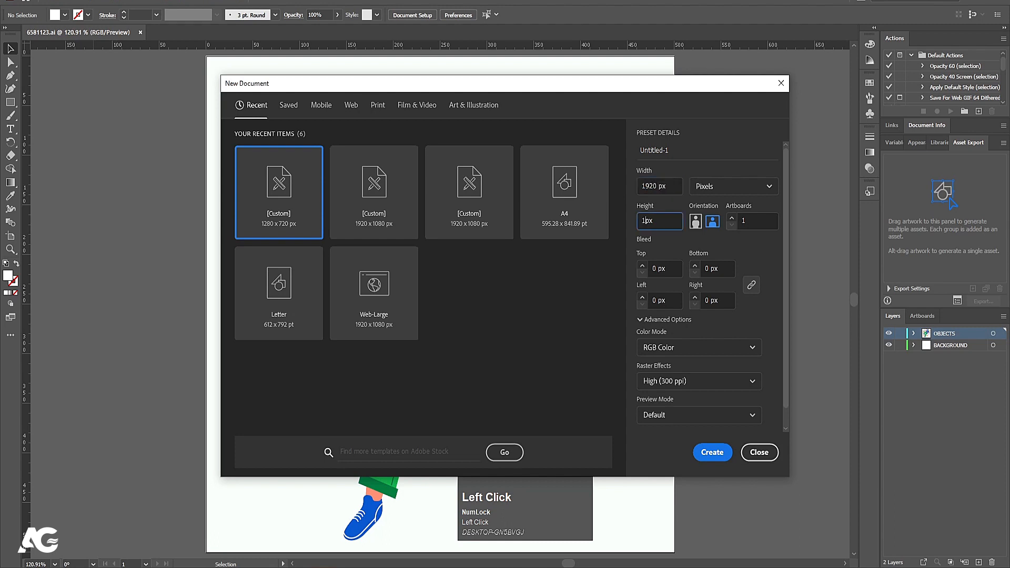
text(1080)
click(712, 452)
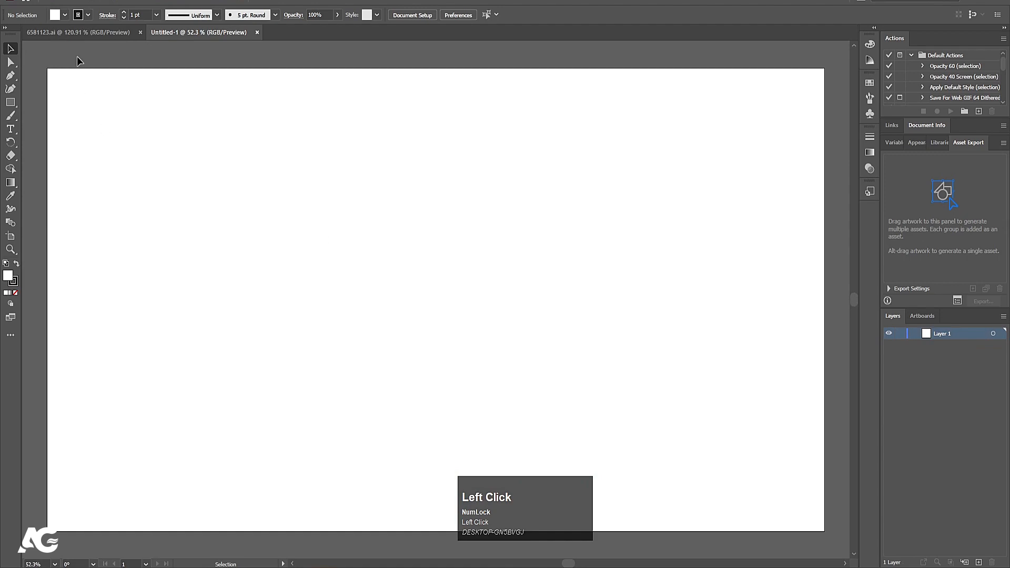
Copy all the artwork from 6581123.ai and paste it into the new document.
click(76, 34)
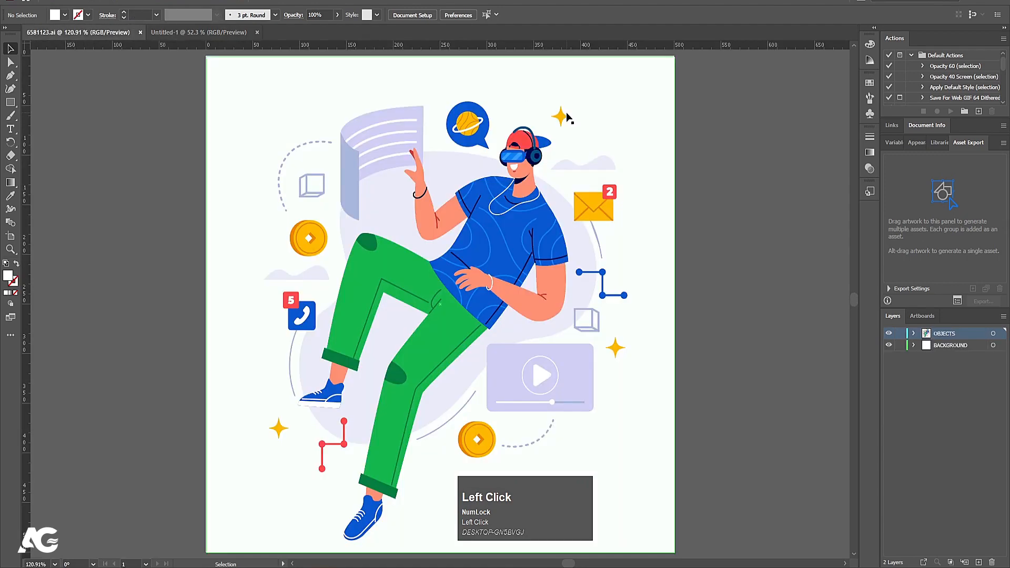
key(ctrl+a)
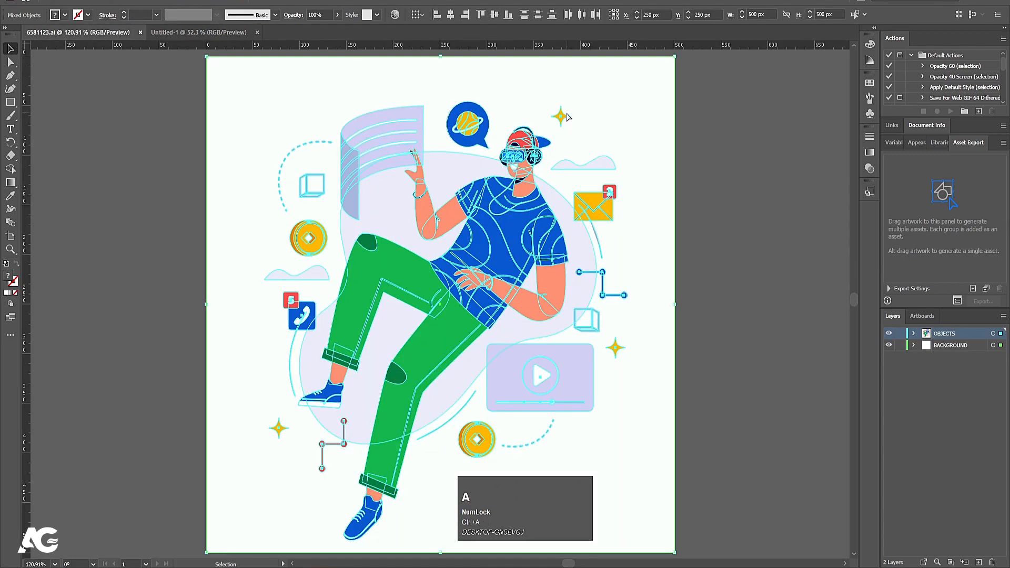
key(ctrl+c)
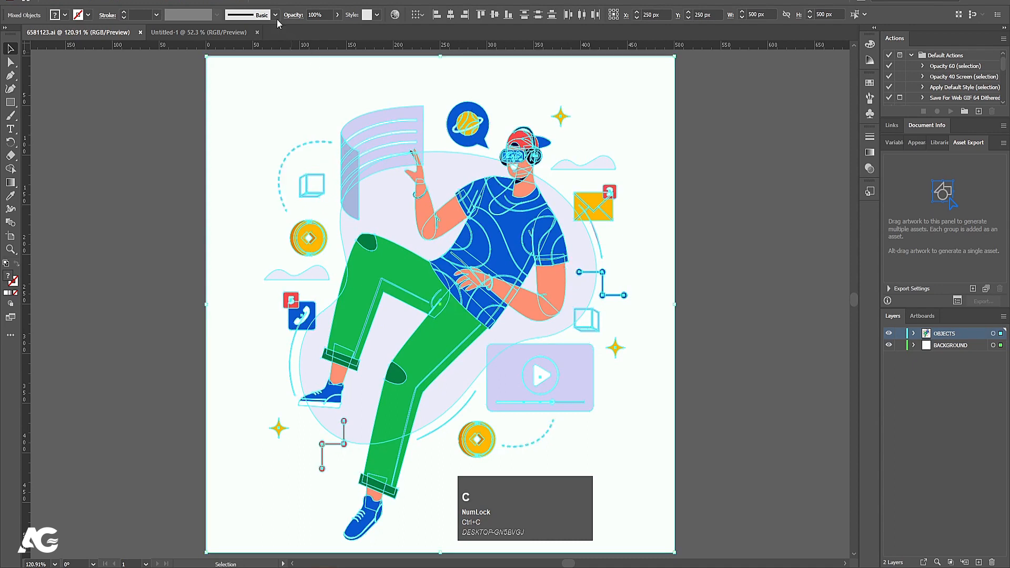
click(166, 35)
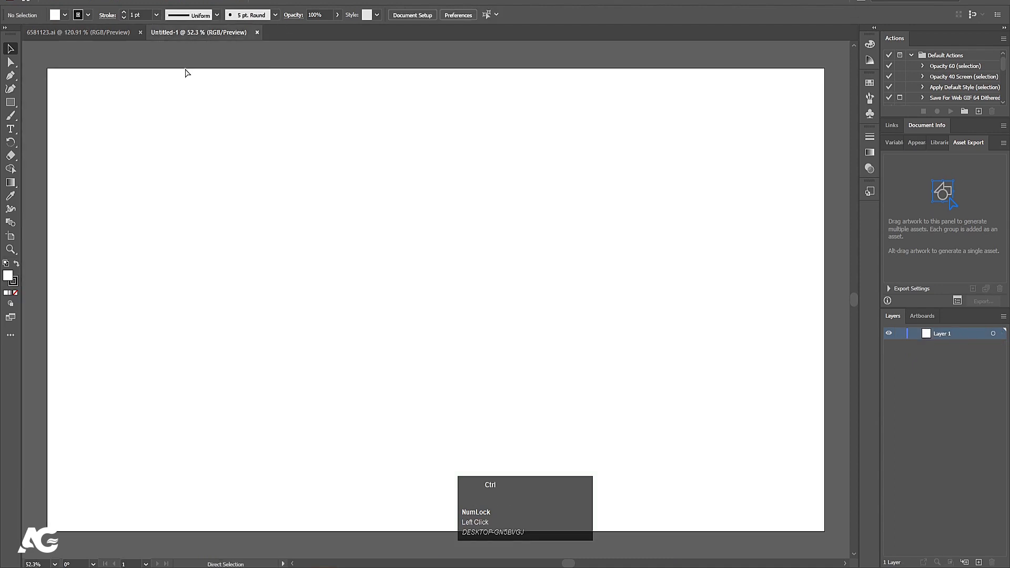
key(ctrl+v)
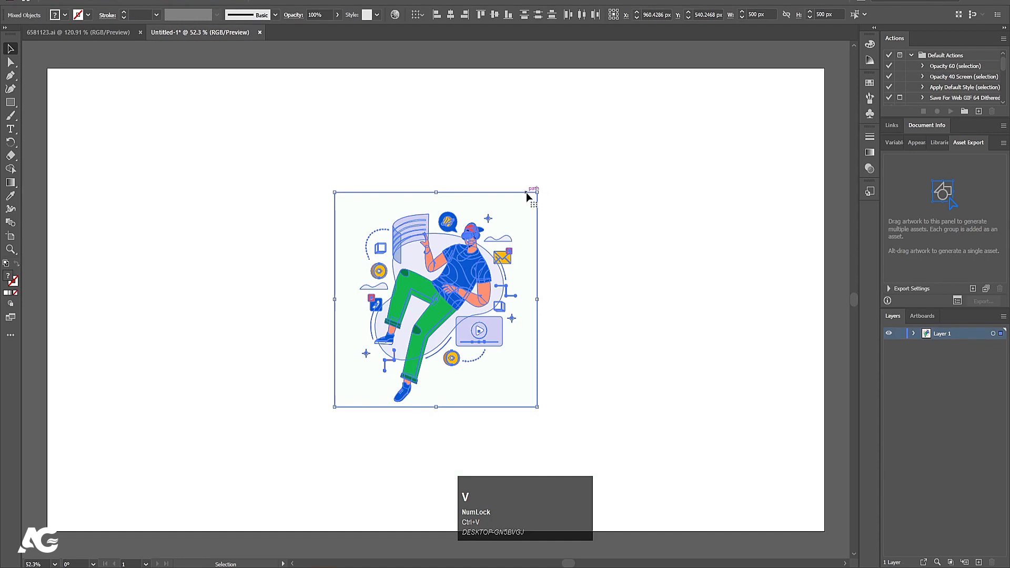
Scale the pasted artwork up to about 927 px square and position it near the middle of the artboard.
drag(536, 192, 667, 54)
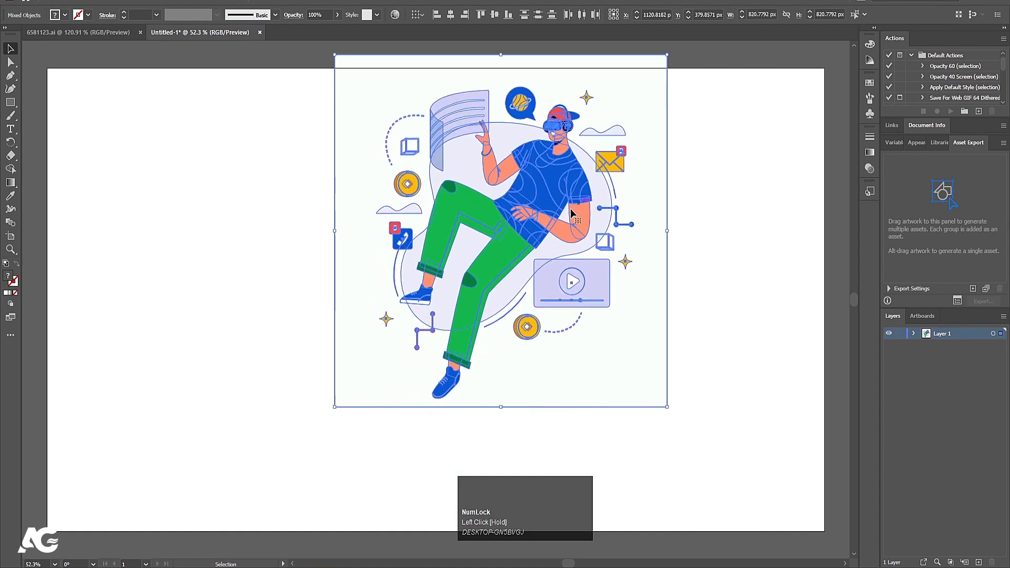
drag(571, 208, 503, 287)
drag(597, 132, 648, 89)
drag(499, 242, 475, 250)
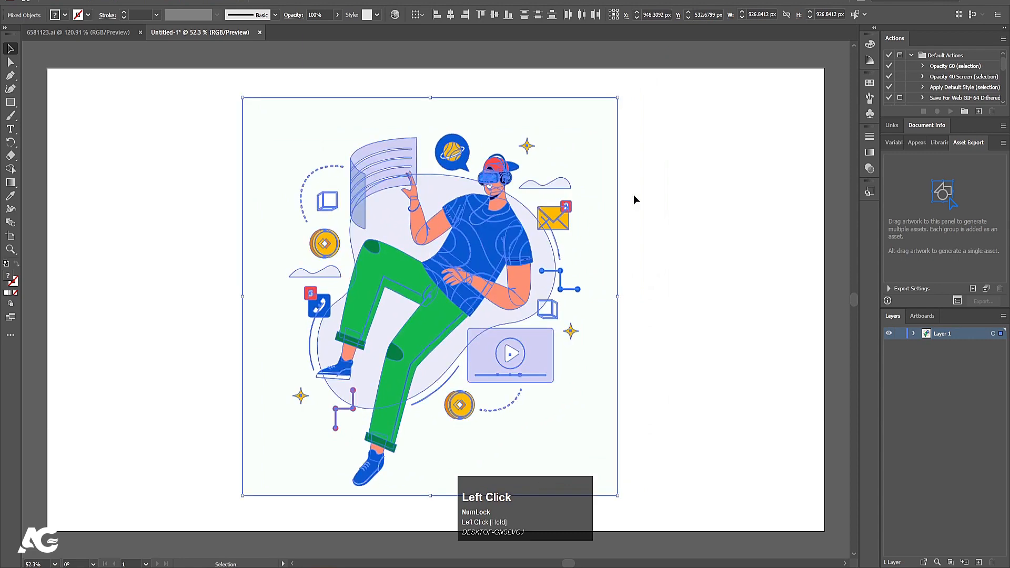
Delete the pale background rectangle behind the illustration.
click(634, 195)
click(607, 220)
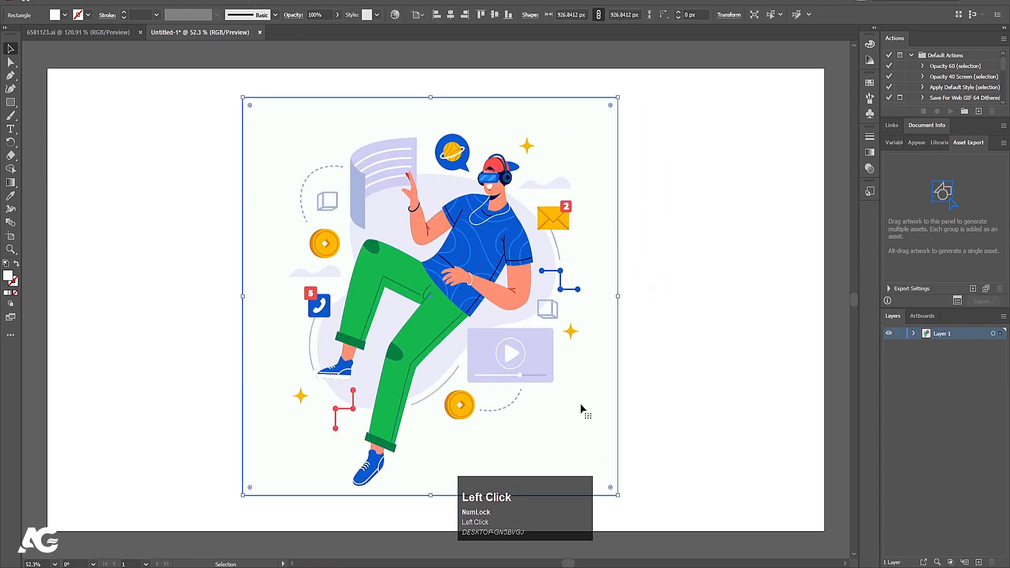
key(Delete)
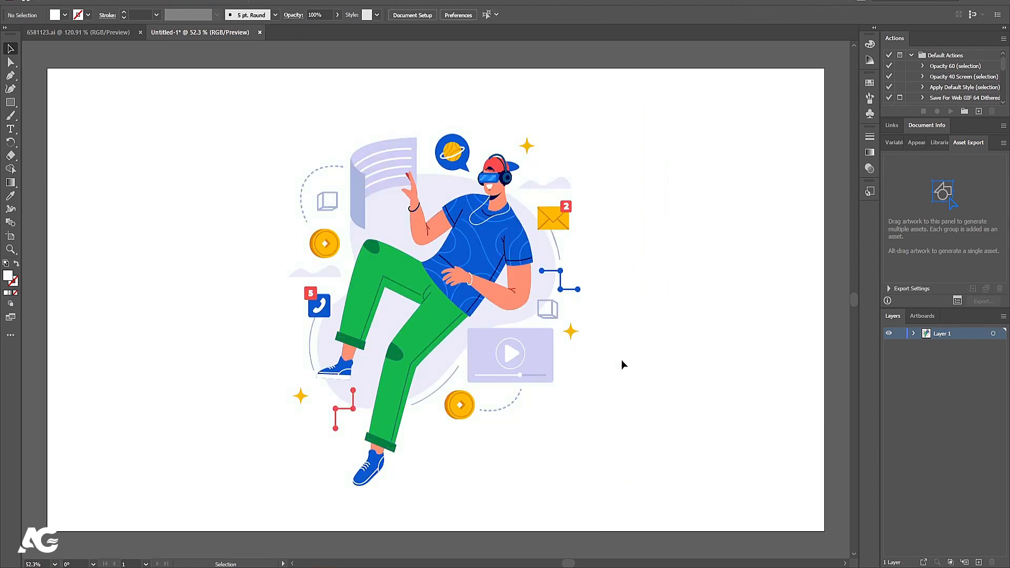
Cut the character group out of Layer 1 and paste it in place on a new layer.
click(457, 235)
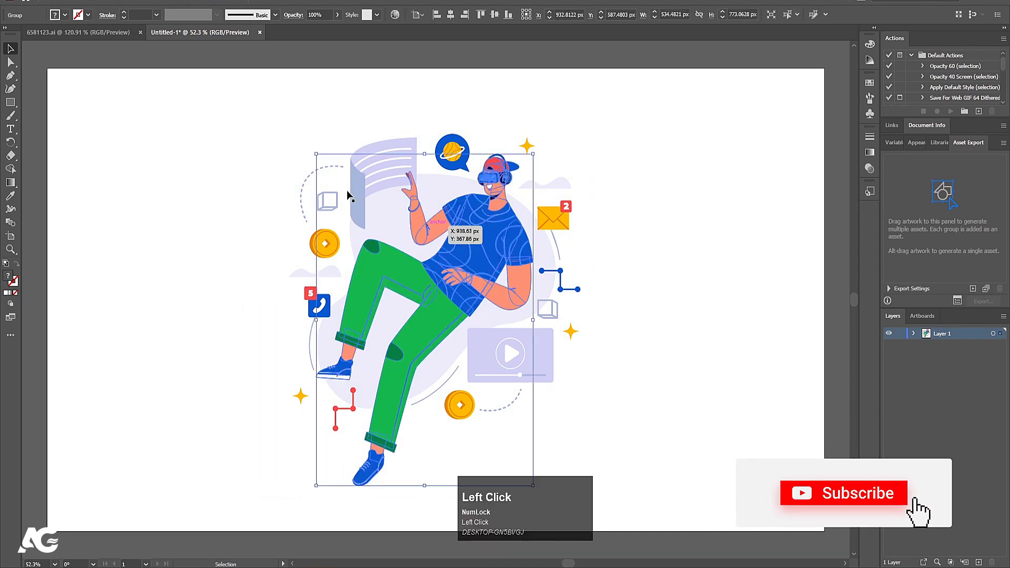
click(358, 179)
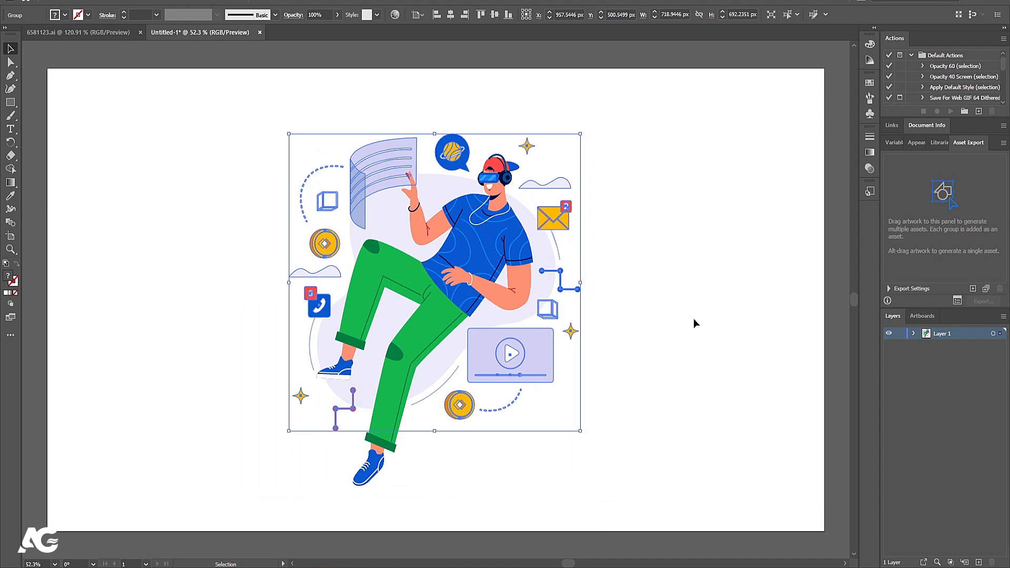
click(639, 276)
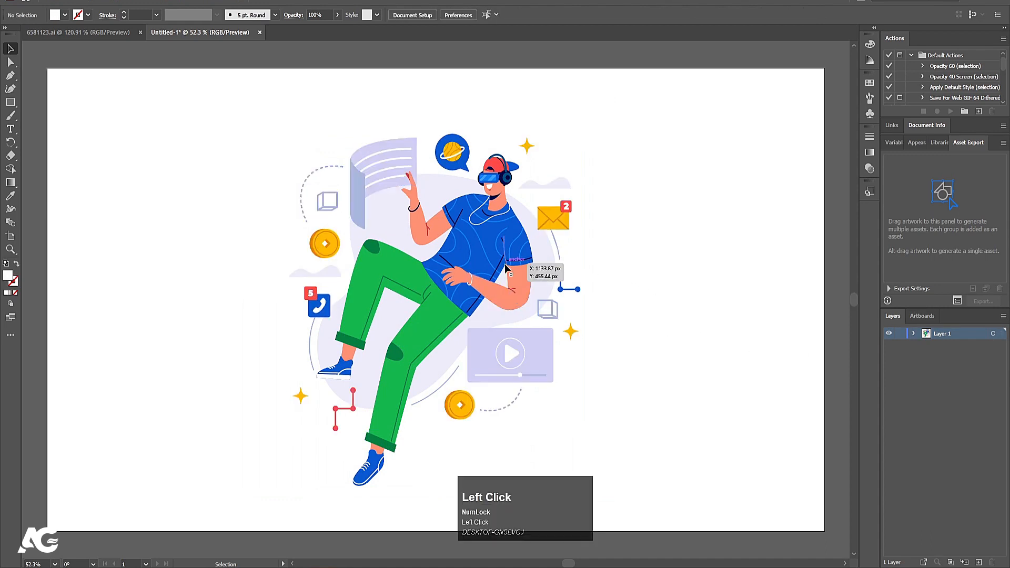
click(476, 266)
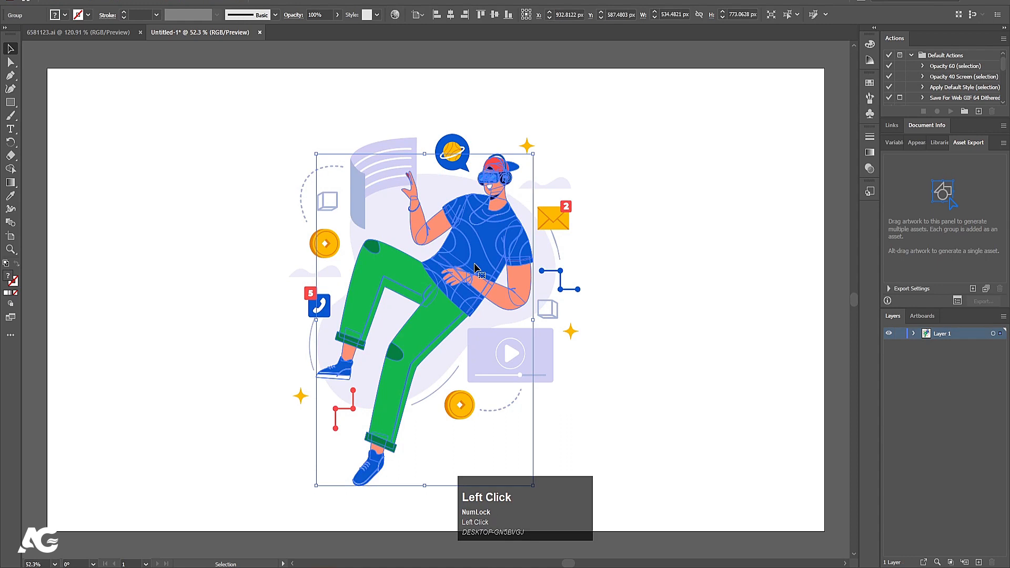
key(ctrl+x)
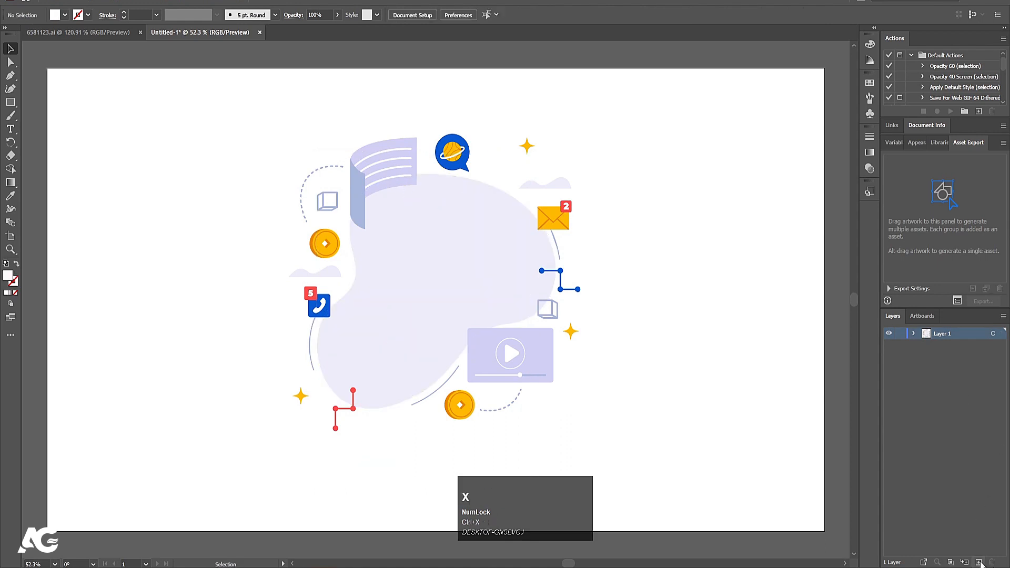
click(980, 562)
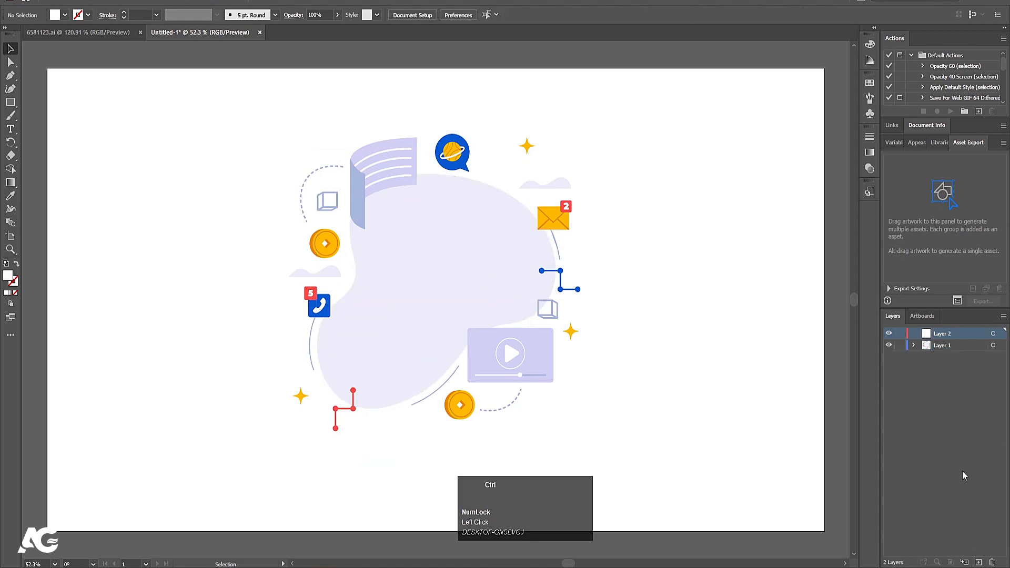
key(ctrl+shift+v)
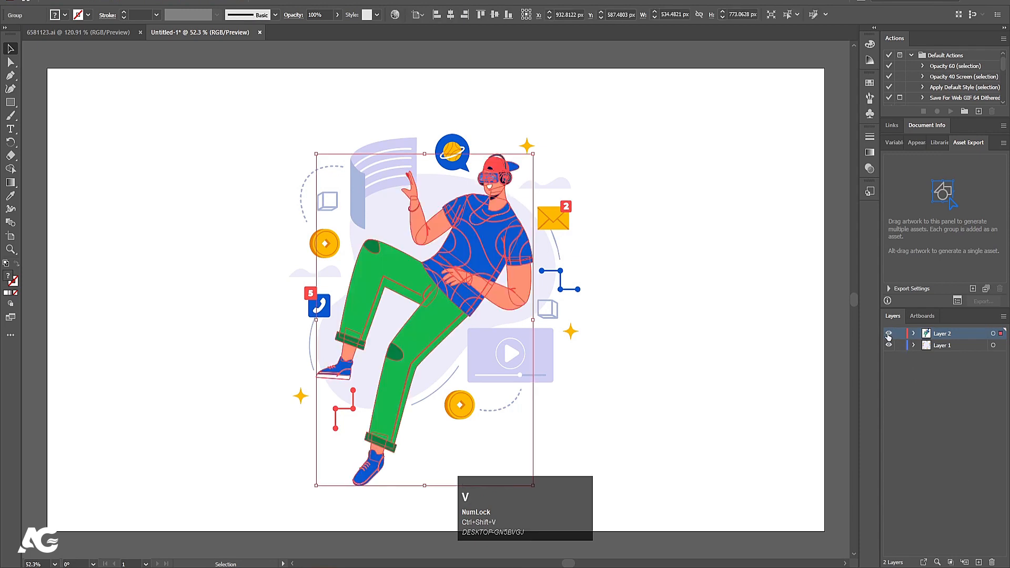
Hide the character's layer and expand Layer 1 and its upper group to show the individual icon elements.
click(889, 334)
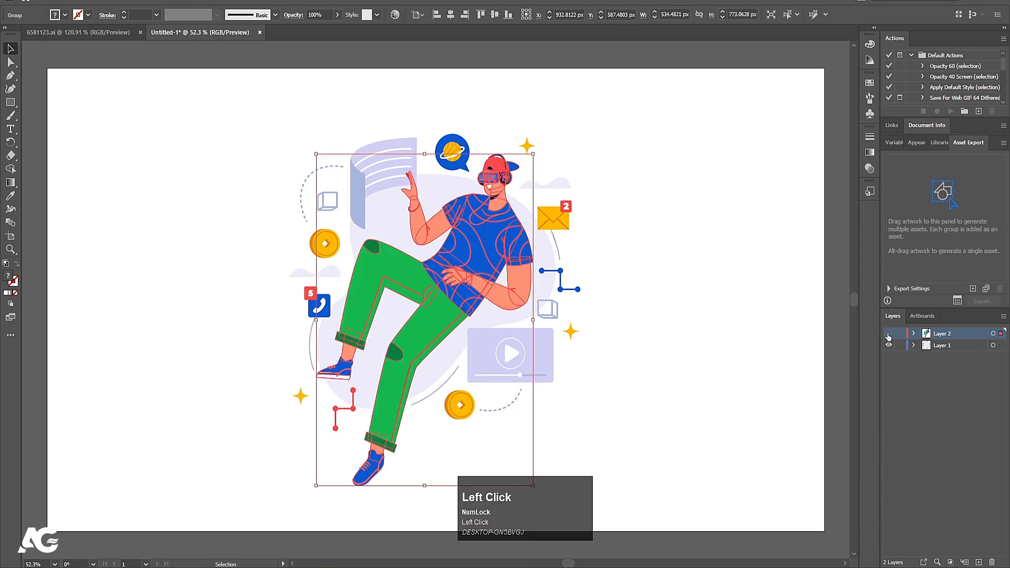
click(942, 345)
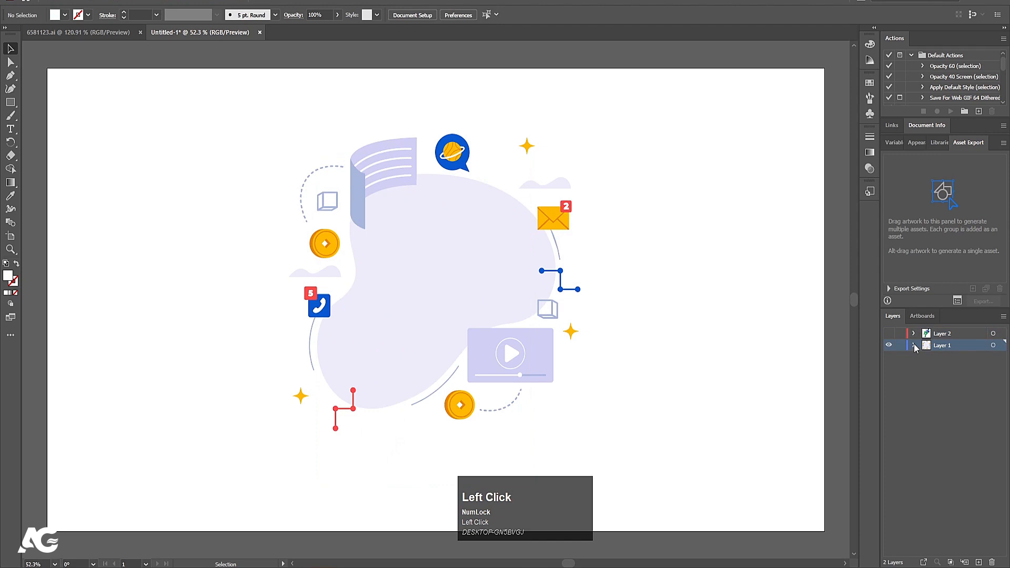
click(914, 345)
click(949, 359)
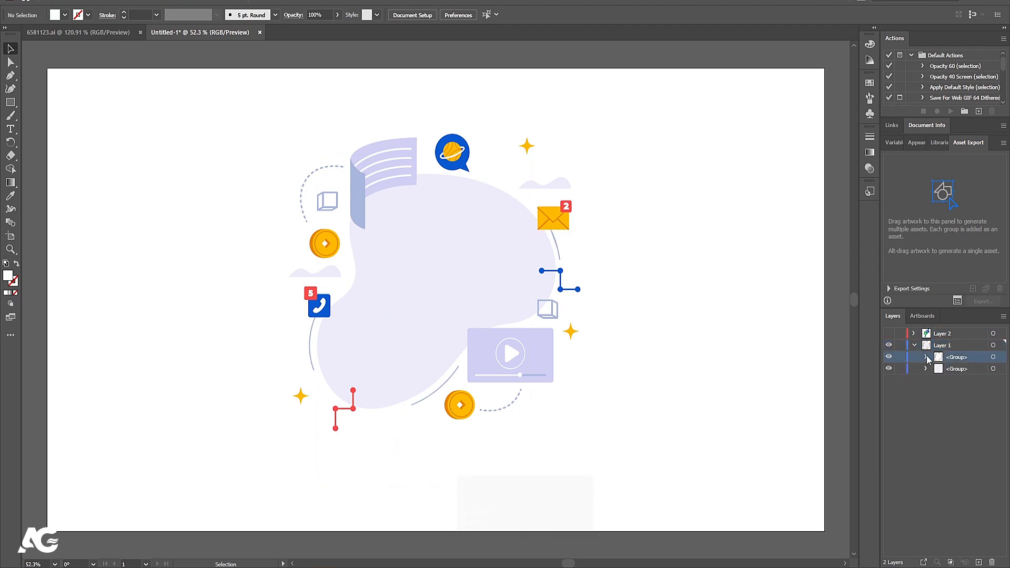
click(926, 357)
scroll(944, 472, down, 2)
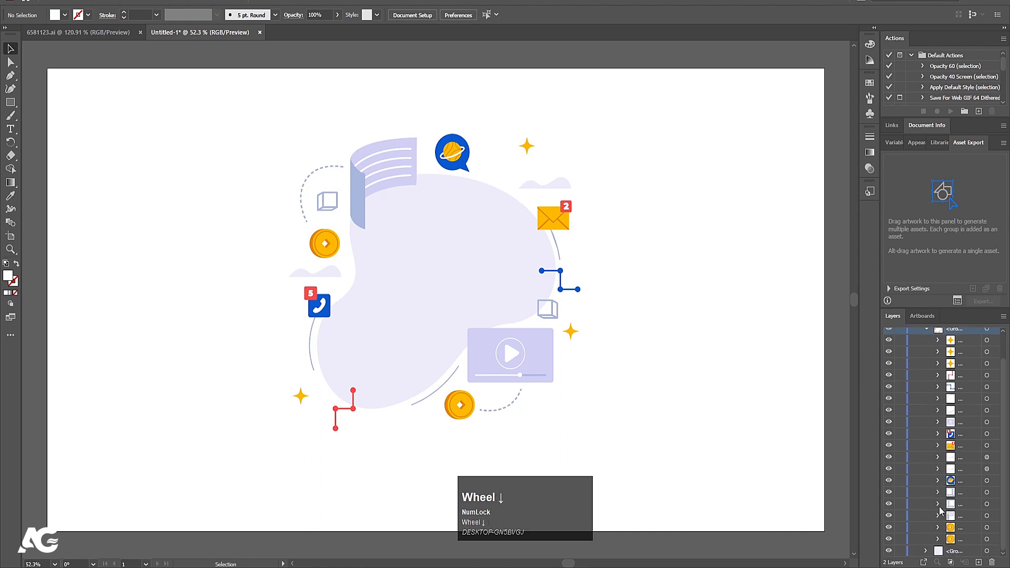
scroll(945, 541, up, 1)
scroll(962, 450, down, 1)
scroll(956, 515, up, 2)
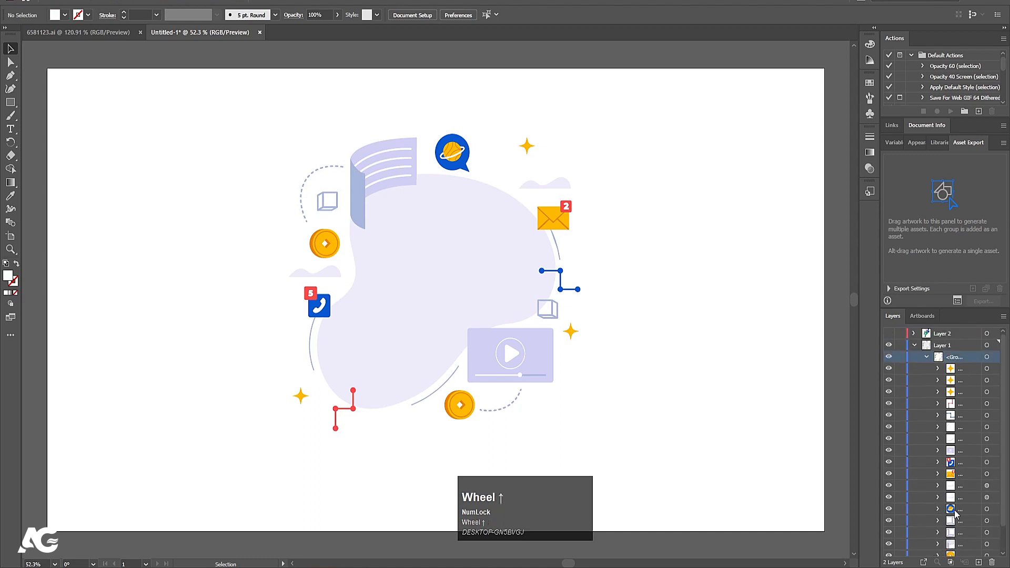
Select the icons group in Layer 1 and release it to layers with the Sequence option.
click(970, 358)
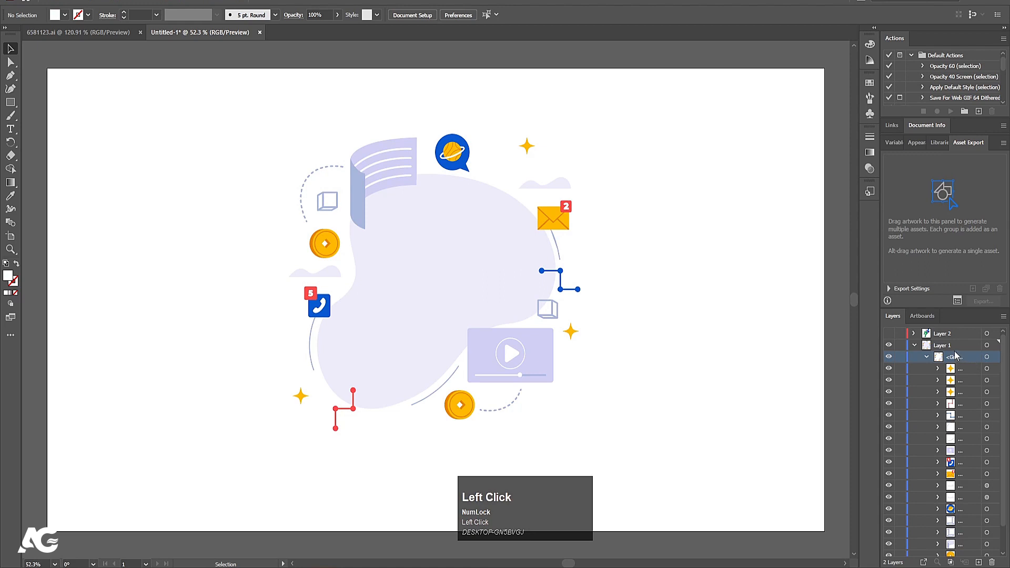
click(987, 358)
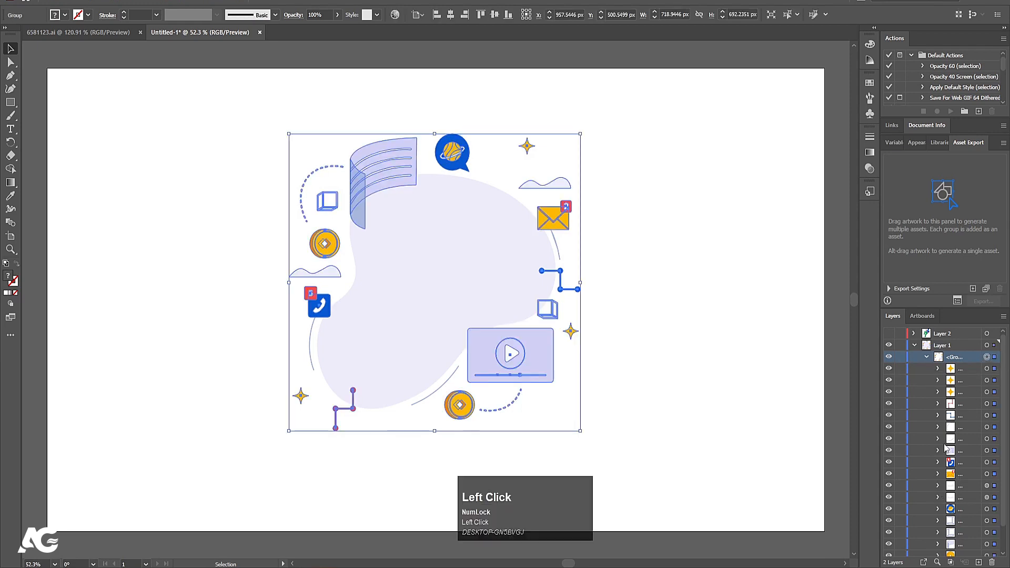
click(1004, 316)
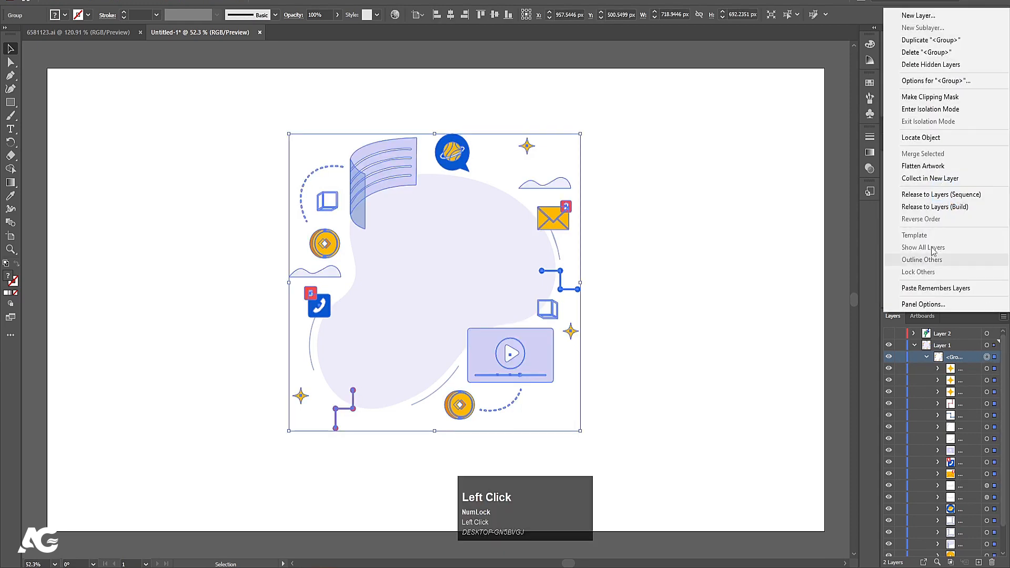
click(907, 198)
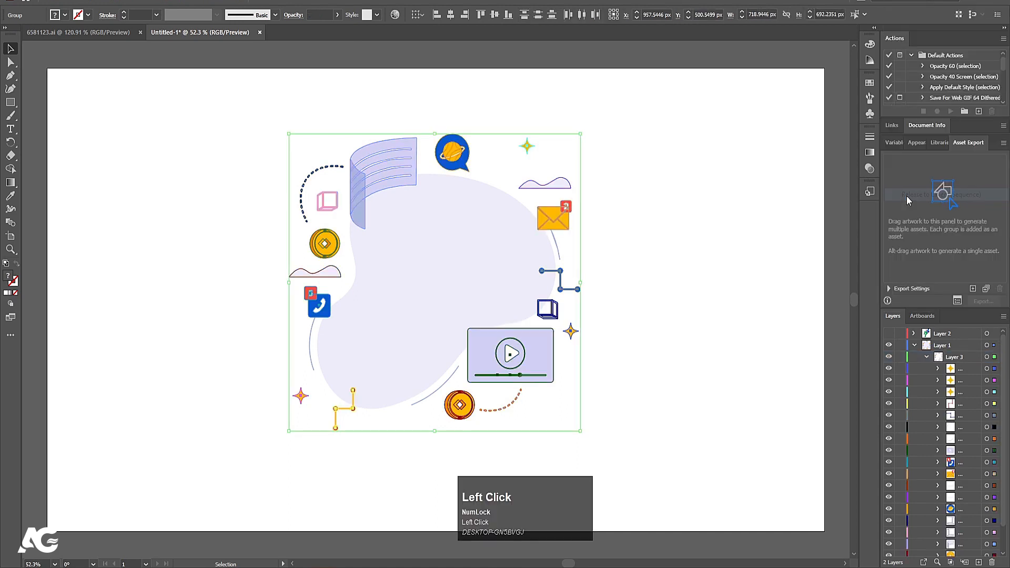
Move all the released element sublayers out of Layer 1 to the top level above it, and collapse Layer 1.
scroll(962, 444, down, 3)
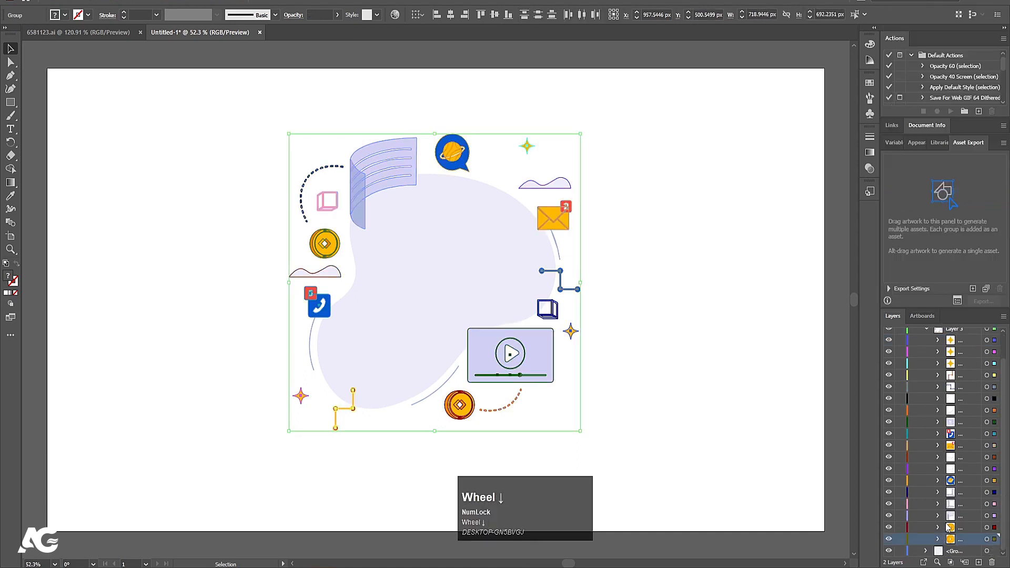
scroll(954, 474, up, 2)
key(shift)
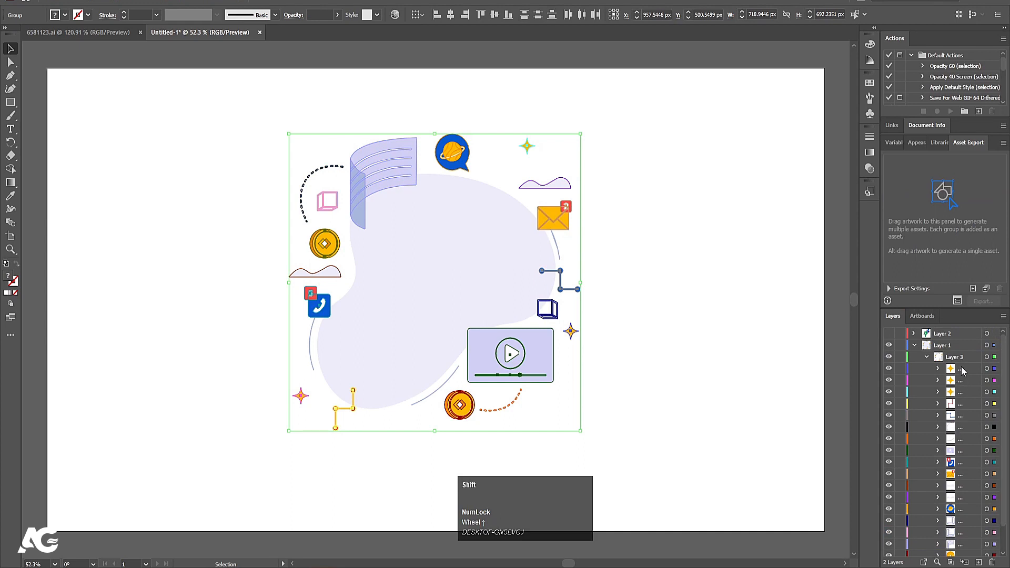
scroll(955, 533, down, 2)
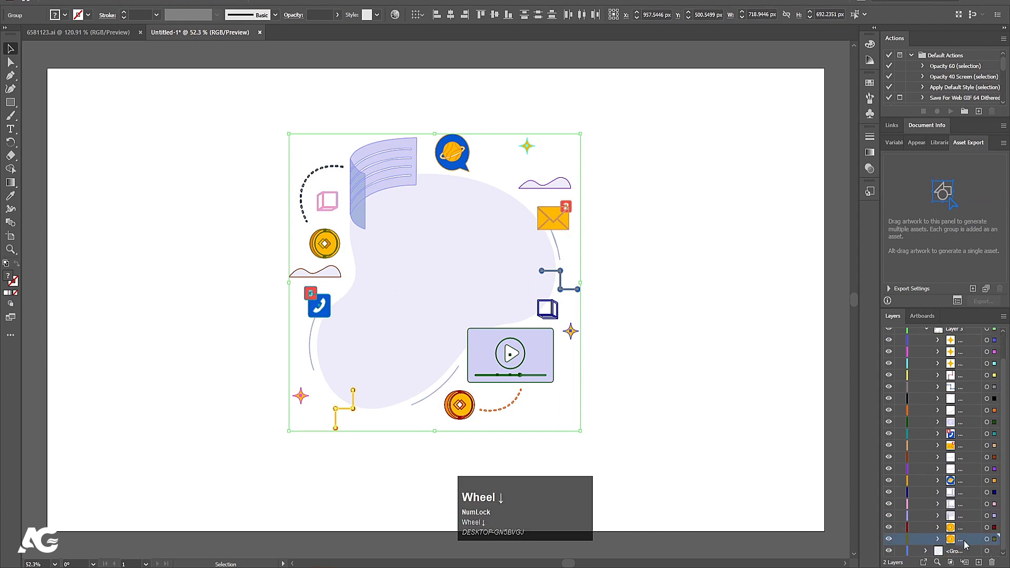
scroll(966, 545, up, 2)
key(shift)
shift+click(962, 372)
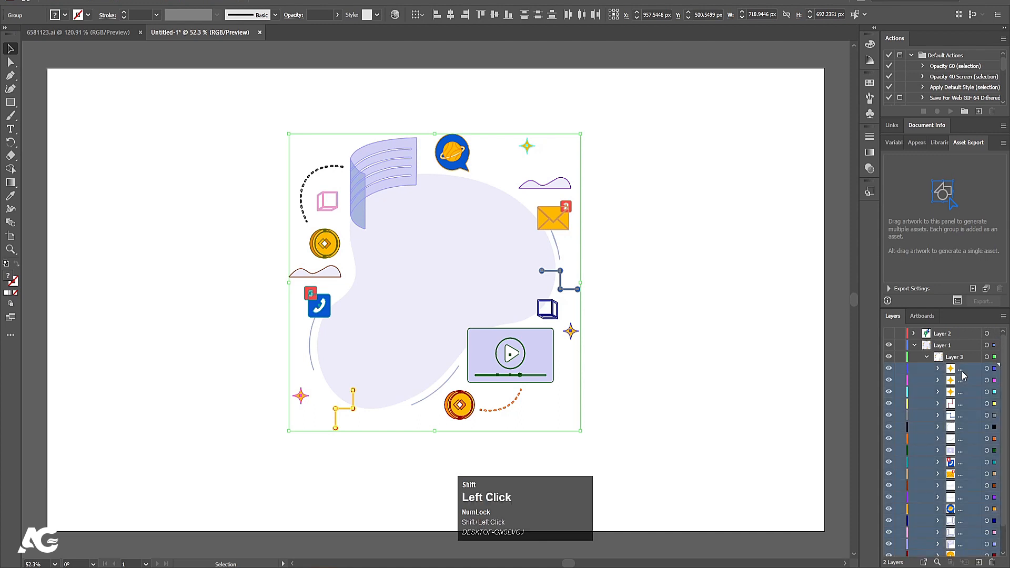
drag(965, 371, 942, 339)
scroll(951, 400, down, 3)
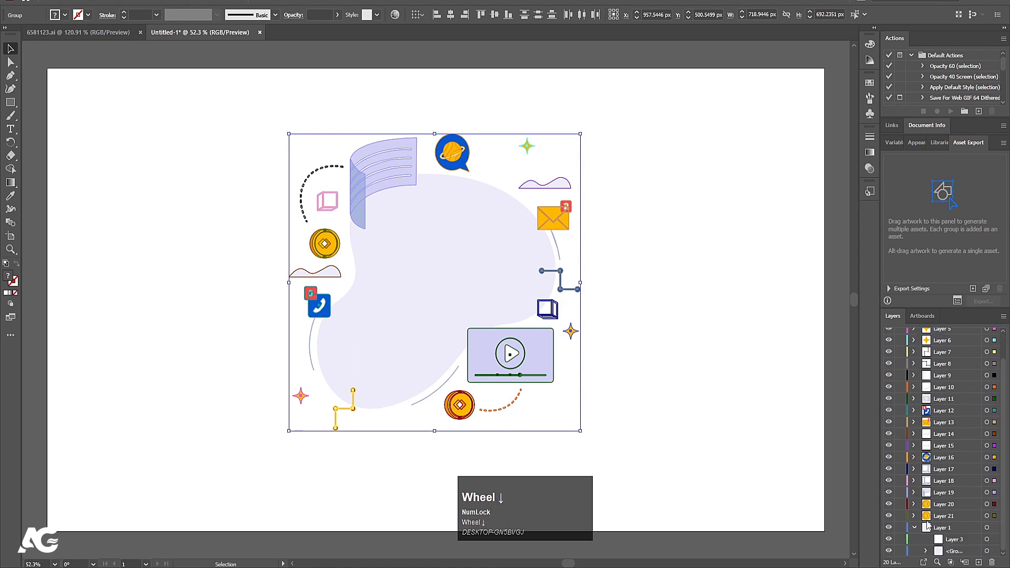
click(915, 529)
click(604, 427)
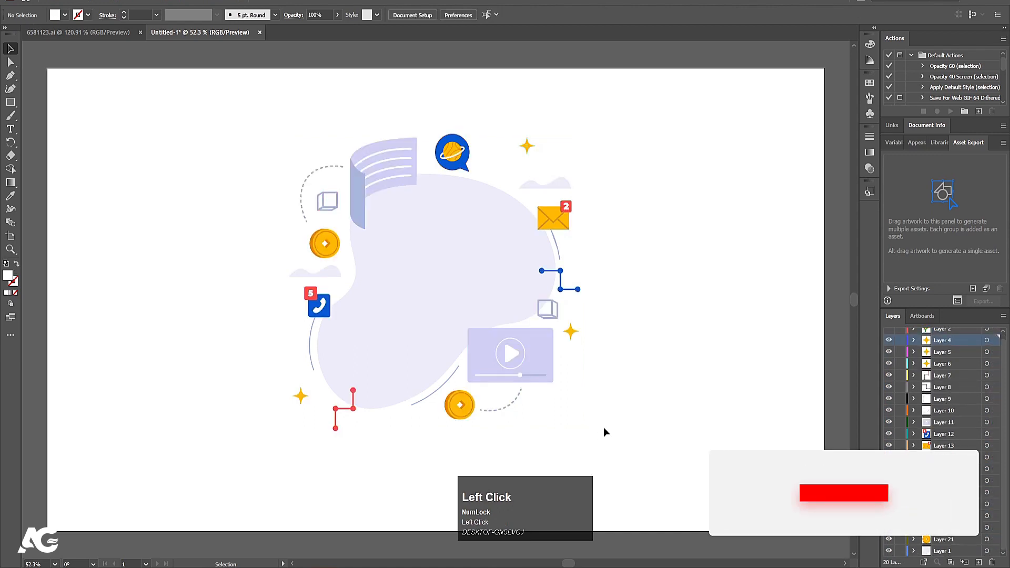
Select the video player, phone icon and upper coin in turn to check which layer each one belongs to.
click(546, 376)
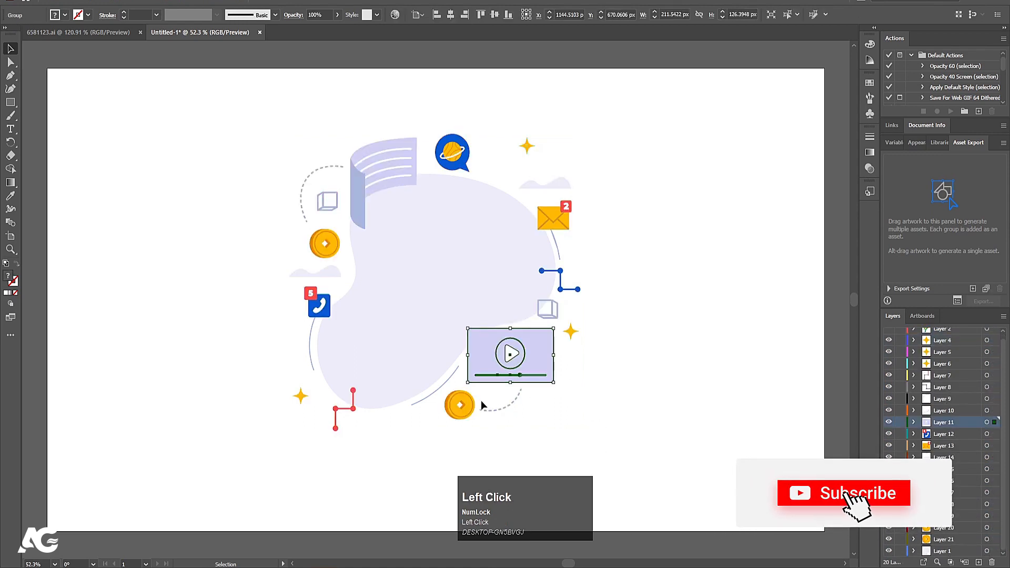
click(312, 292)
scroll(954, 484, down, 1)
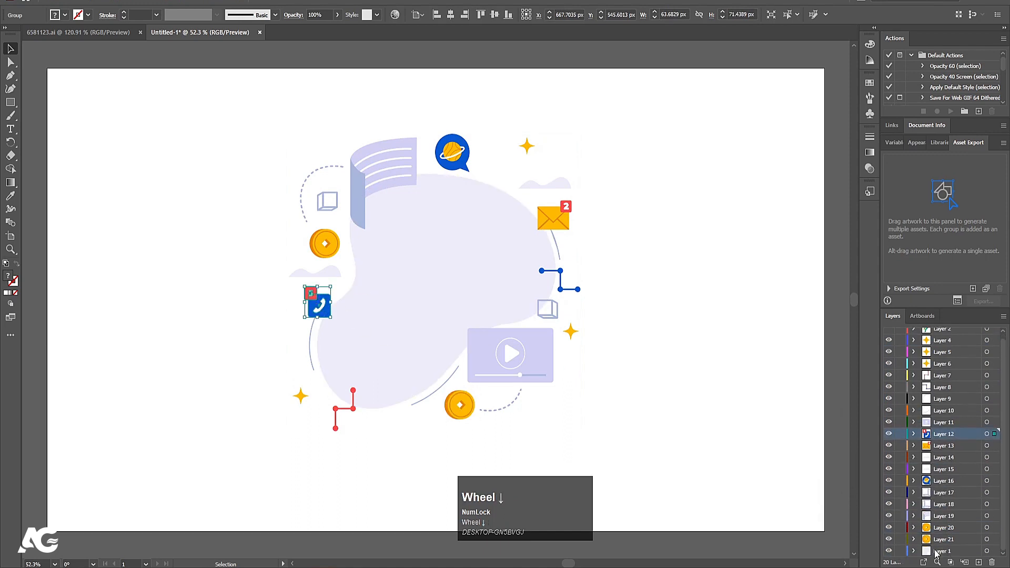
scroll(938, 480, up, 1)
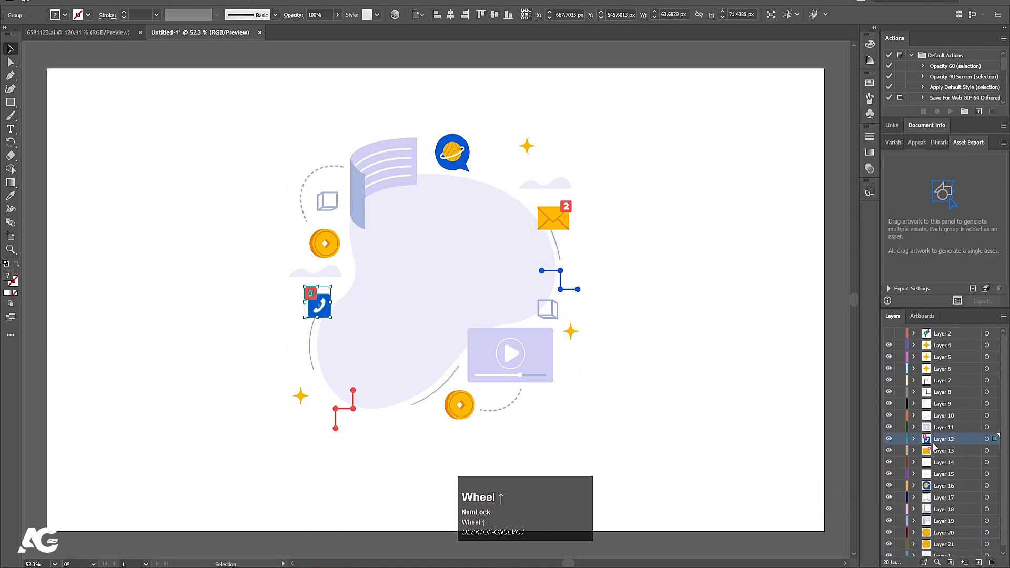
click(731, 291)
click(325, 242)
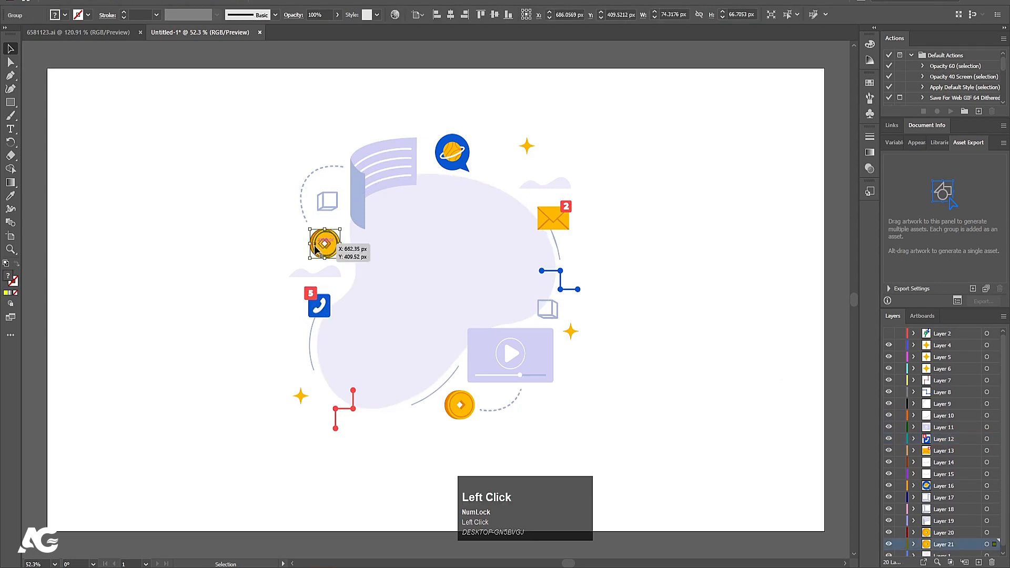
click(498, 356)
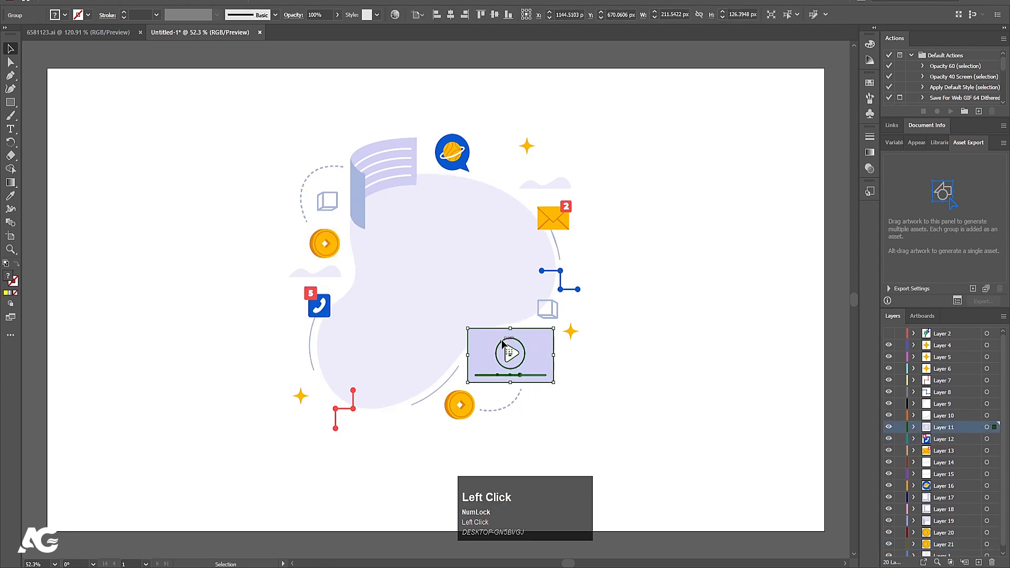
click(697, 368)
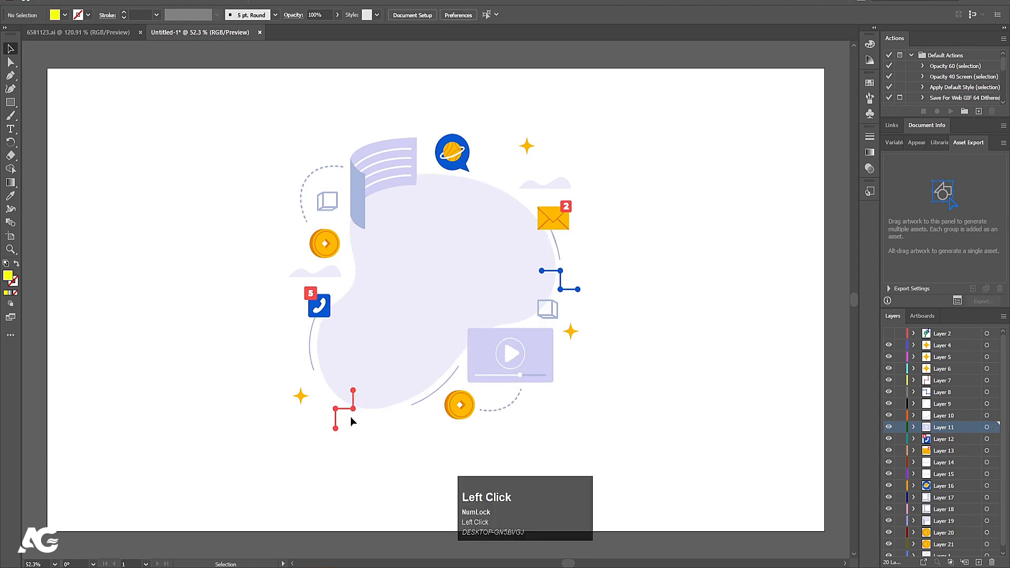
Ungroup the blue phone icon and its red notification badge, then clear the selection.
scroll(331, 329, up, 5)
click(317, 274)
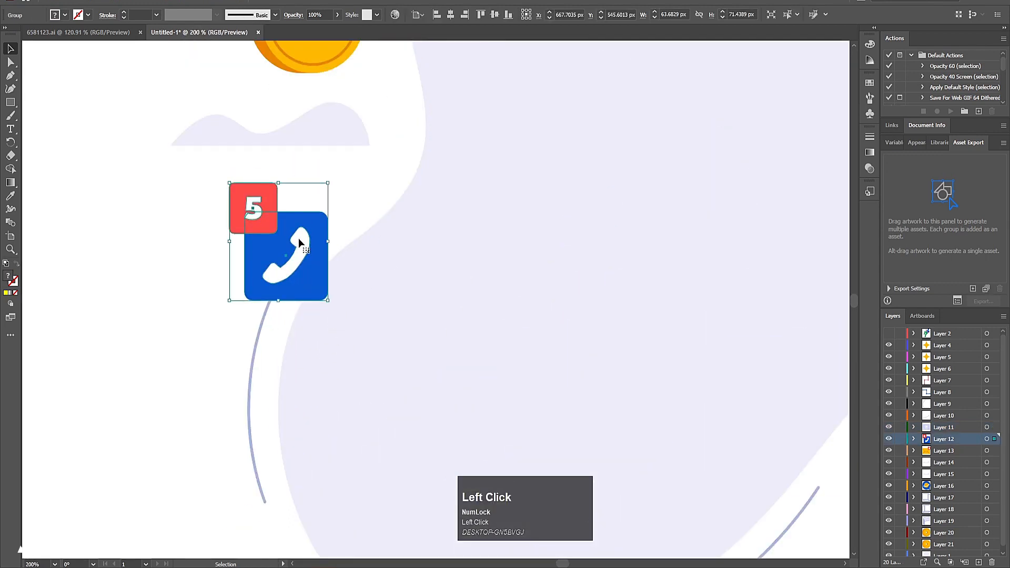
right_click(298, 238)
click(322, 332)
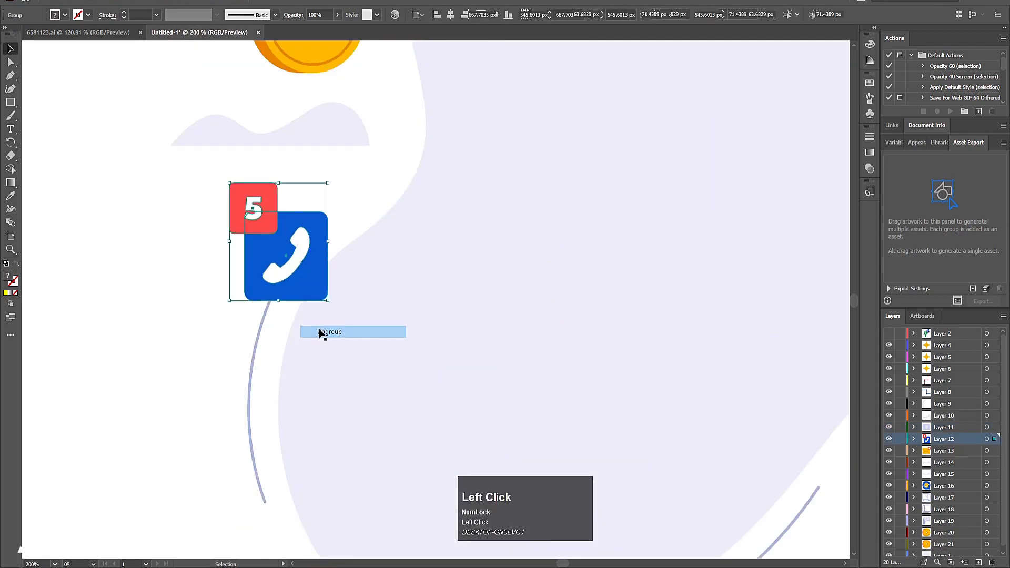
click(120, 343)
Cut the red badge together with its number 5 and paste both in place on a new layer above the phone icon.
click(252, 217)
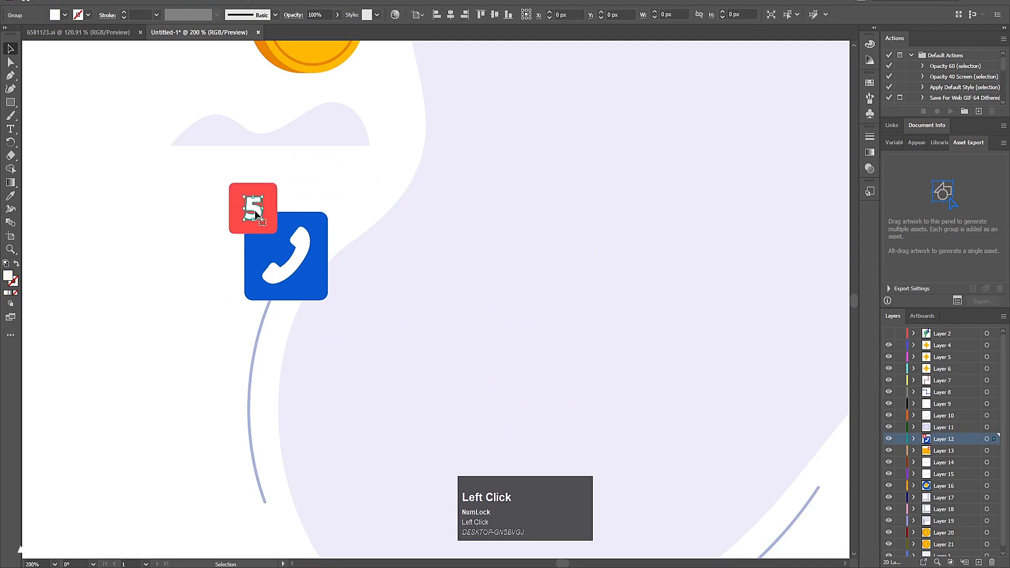
mouse_move(262, 197)
mouse_down()
mouse_move(267, 190)
mouse_move(262, 200)
mouse_up()
click(270, 185)
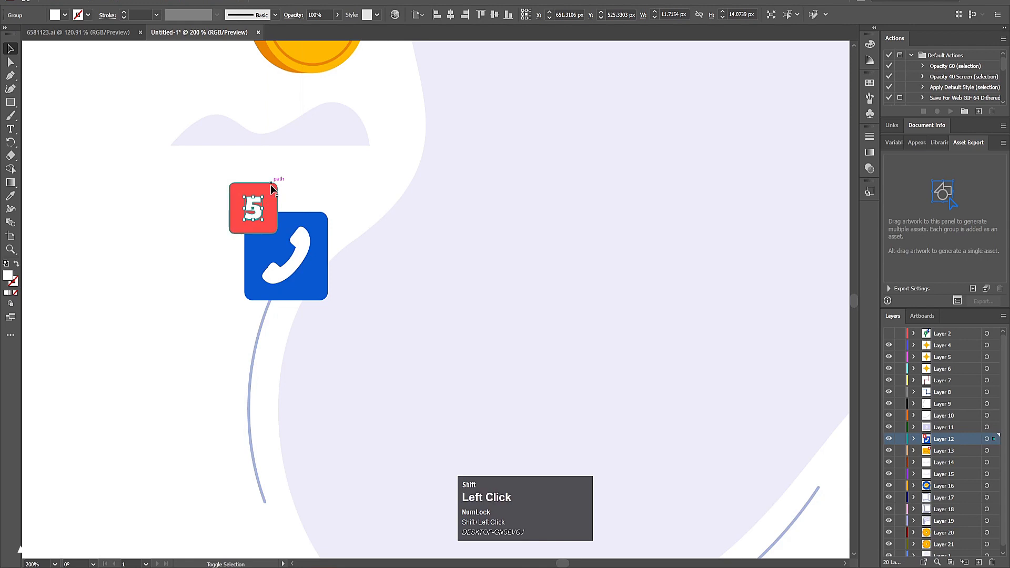
key(ctrl+x)
click(979, 562)
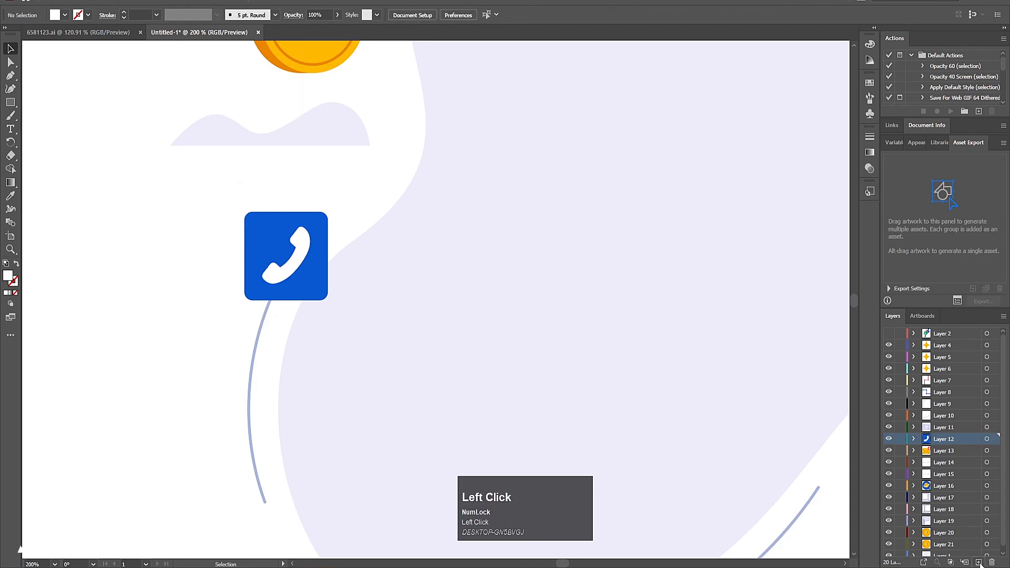
key(ctrl+shift+v)
Ungroup the video player graphic and deselect its parts.
scroll(446, 399, down, 3)
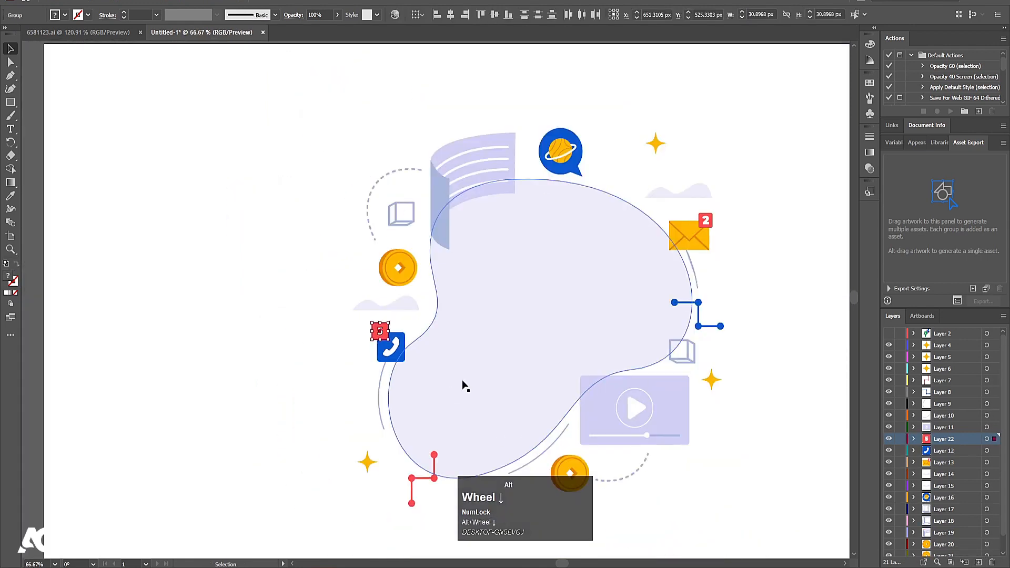
drag(568, 325, 345, 228)
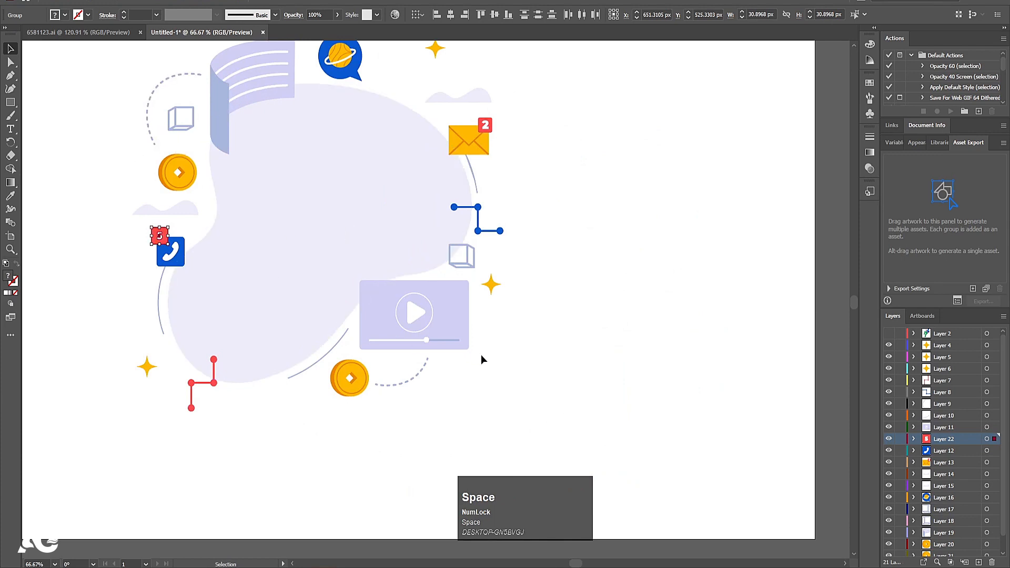
click(419, 313)
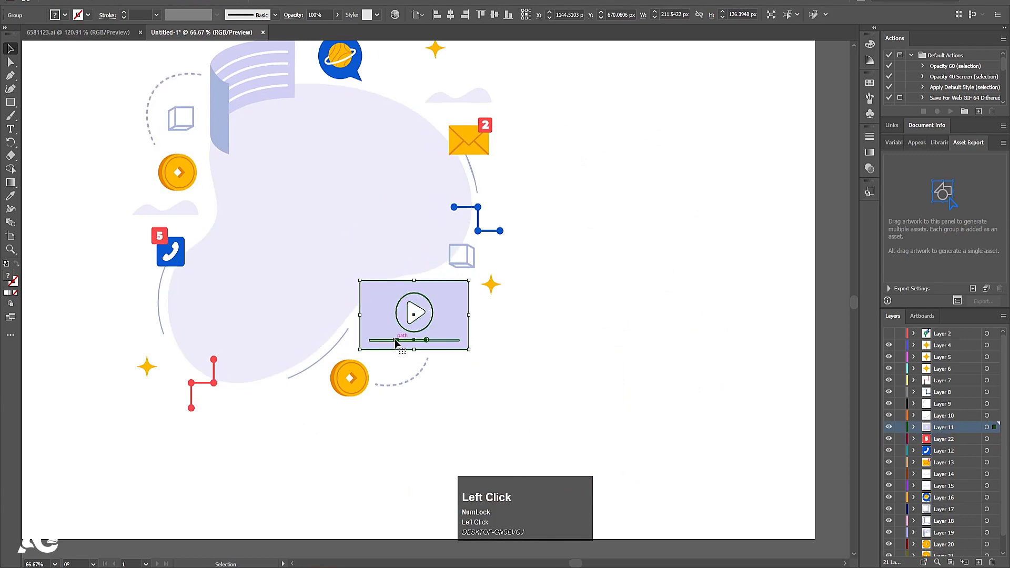
scroll(429, 362, up, 2)
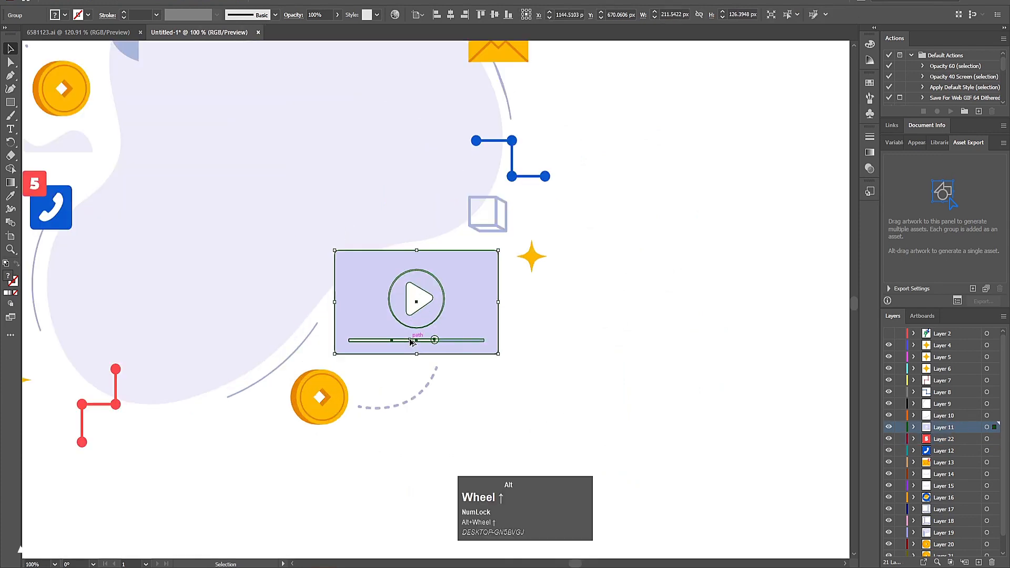
click(575, 355)
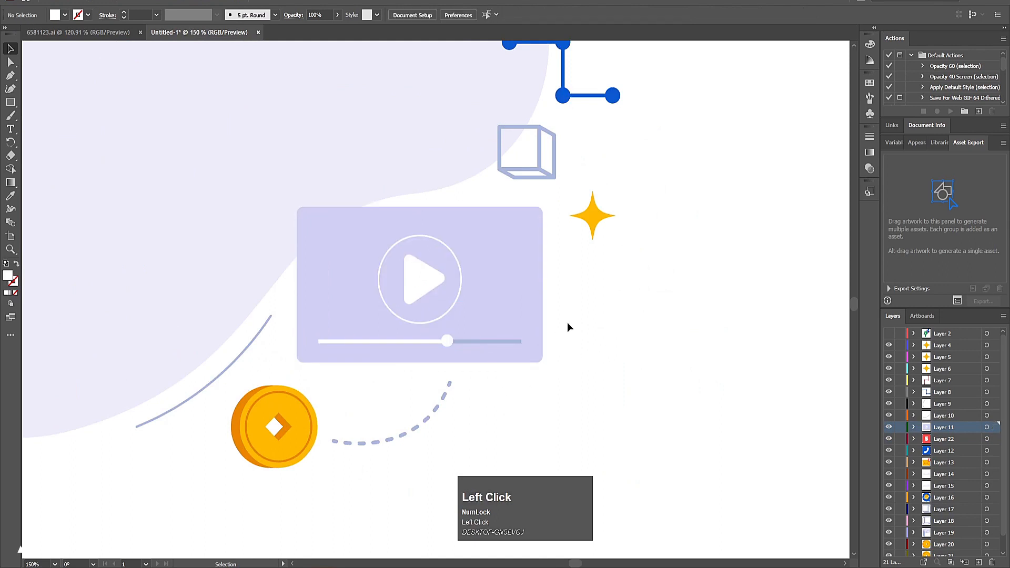
click(295, 350)
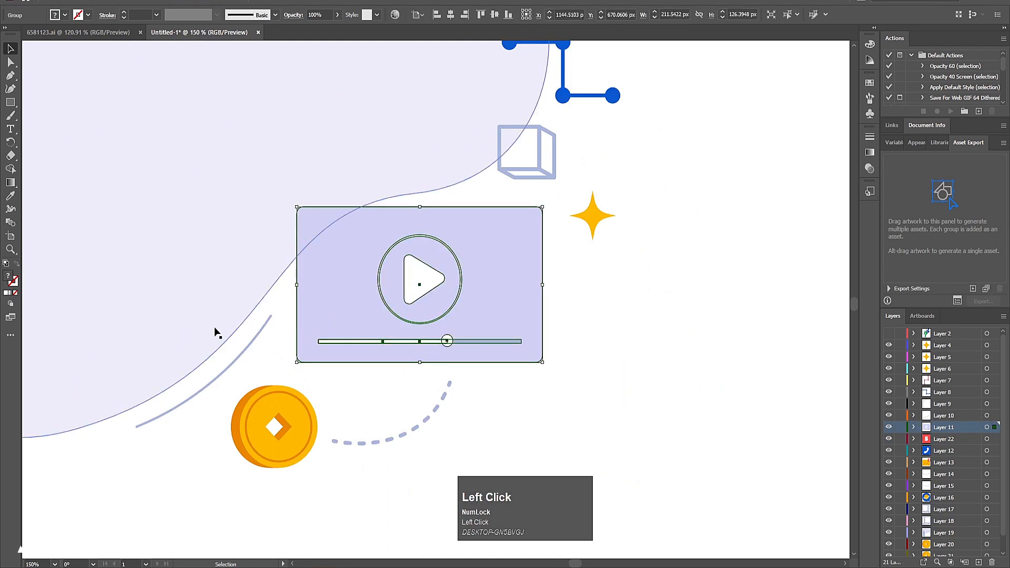
right_click(402, 313)
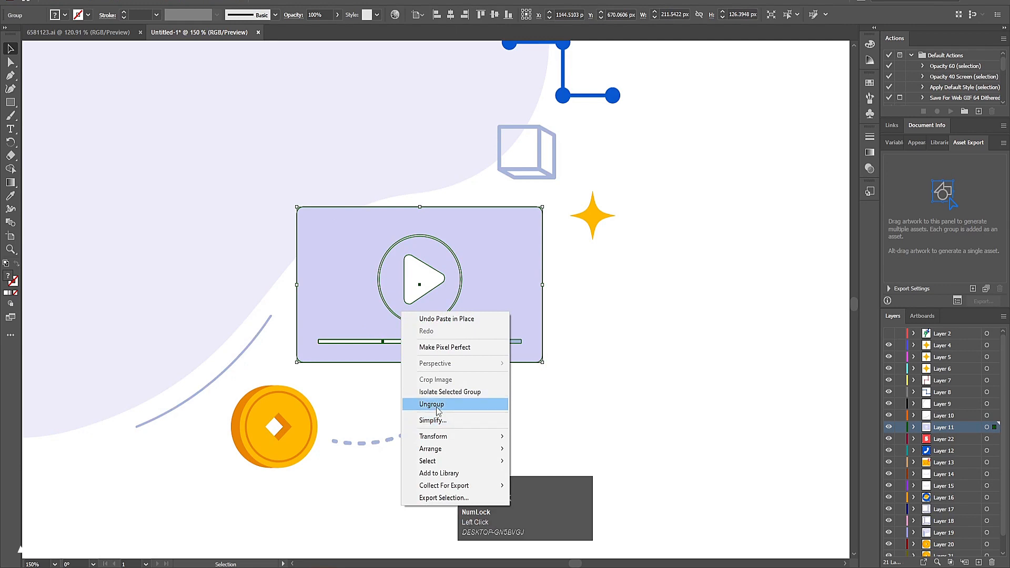
click(431, 405)
click(595, 398)
Cut the video player's grey progress track and round white knob and paste them in place on a new layer.
click(467, 343)
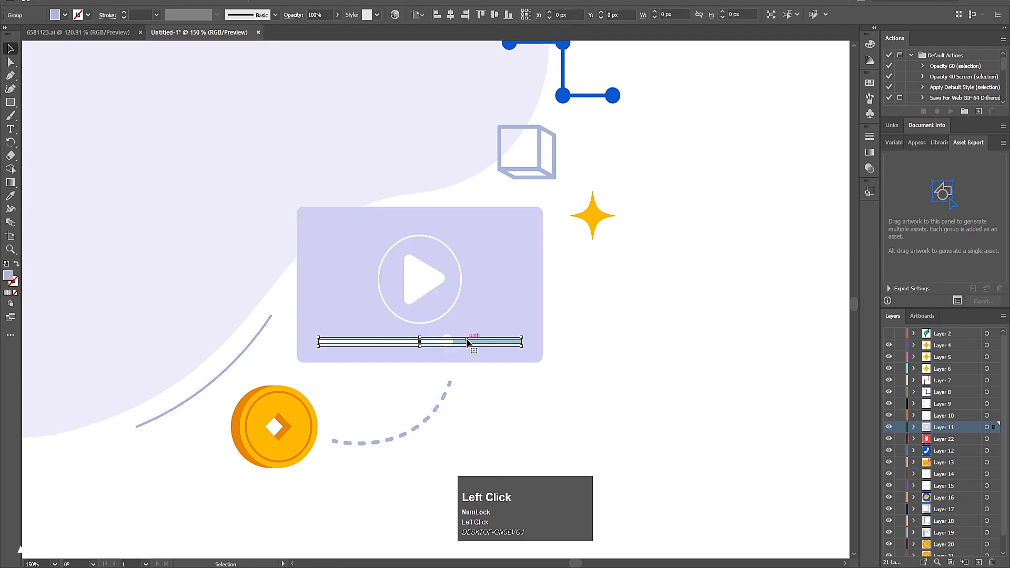
shift+click(448, 341)
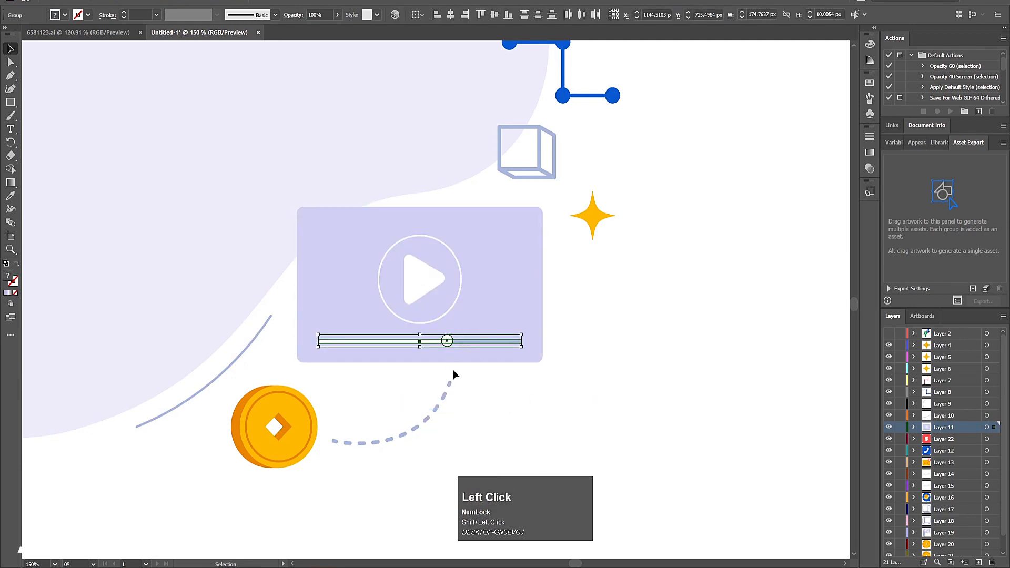
key(ctrl+x)
click(981, 559)
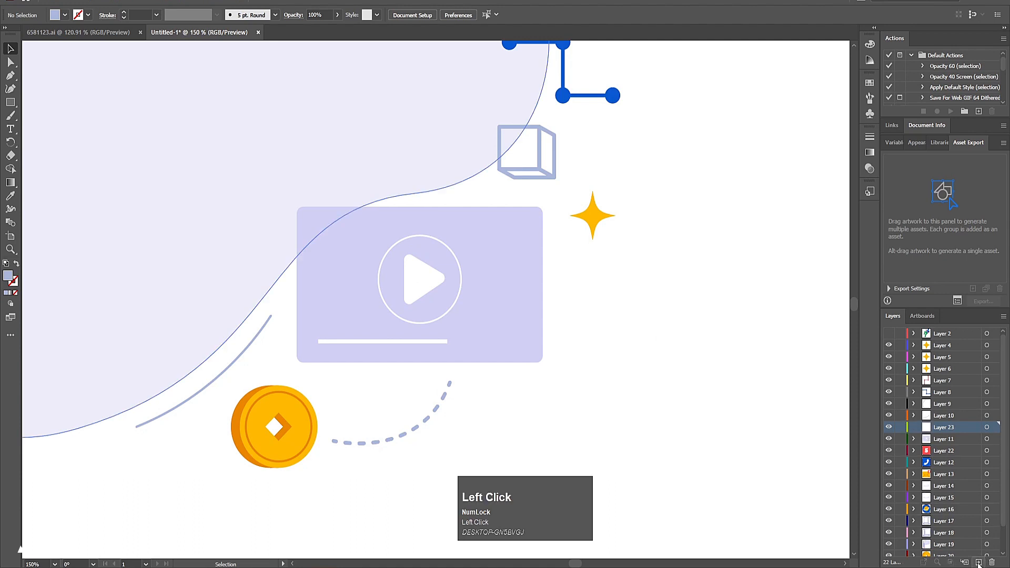
key(ctrl+shift+v)
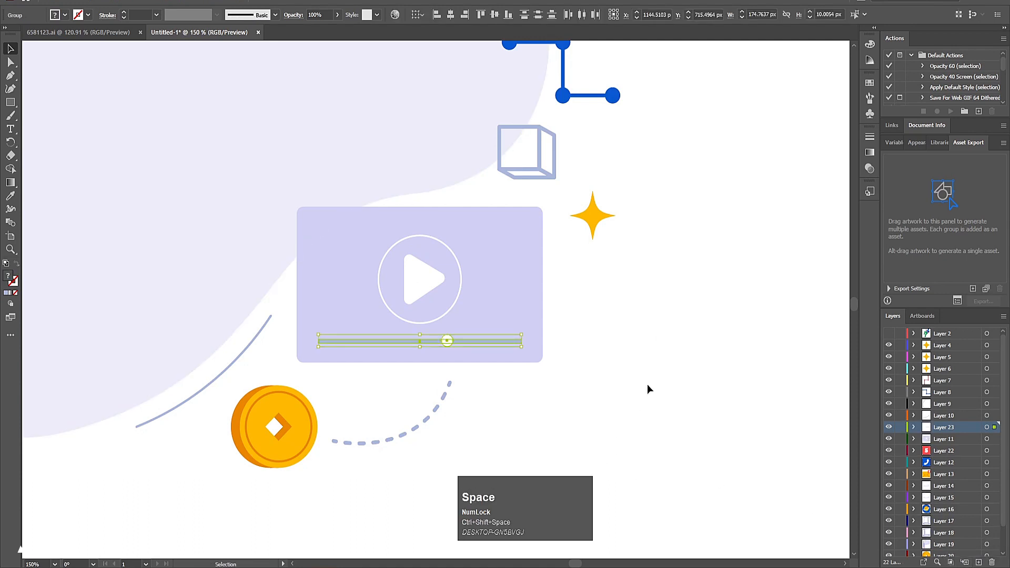
click(535, 367)
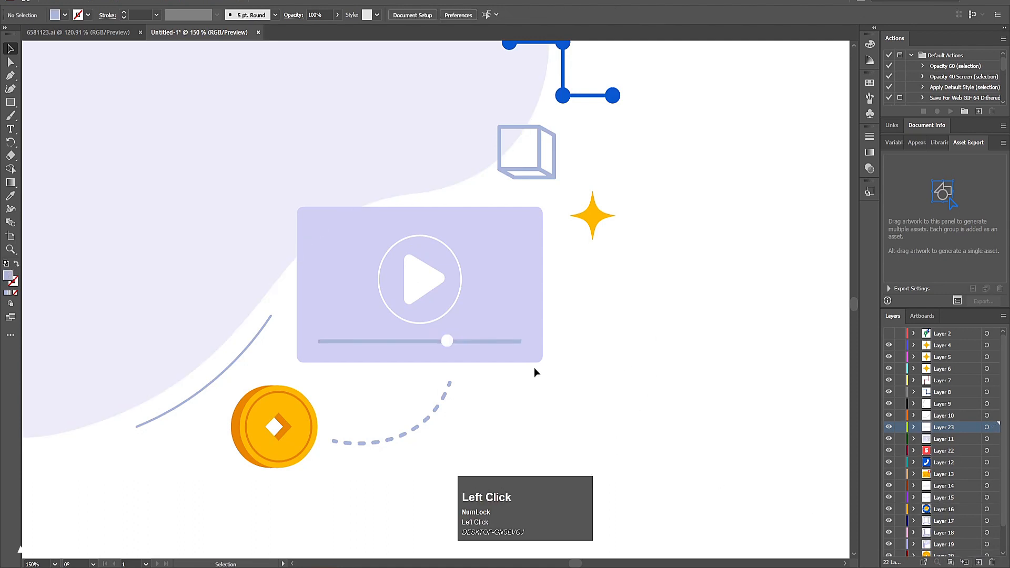
Cut the round white knob from the progress track and paste it in place on its own new layer.
click(443, 342)
key(ctrl+x)
click(977, 562)
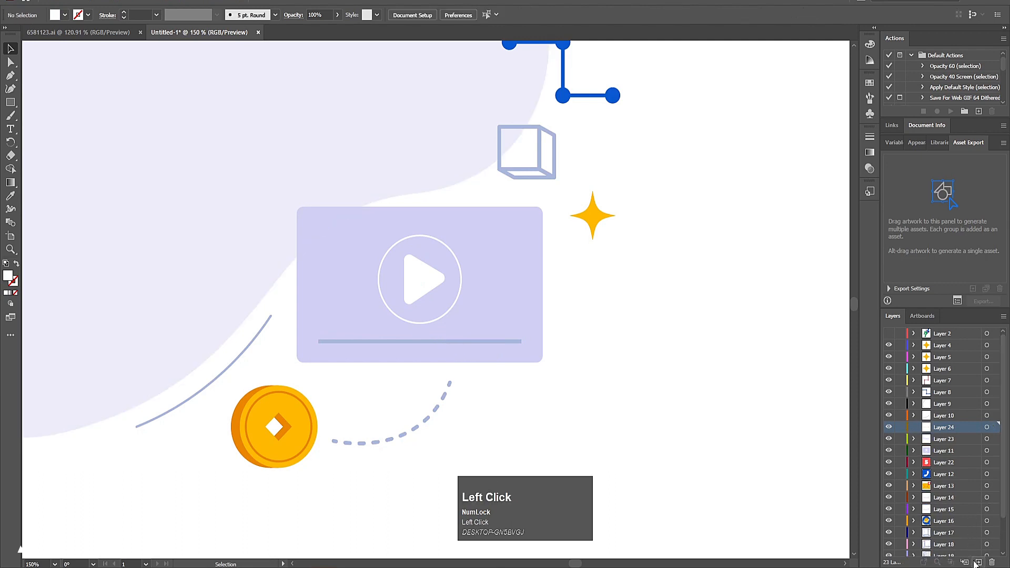
key(ctrl+shift+v)
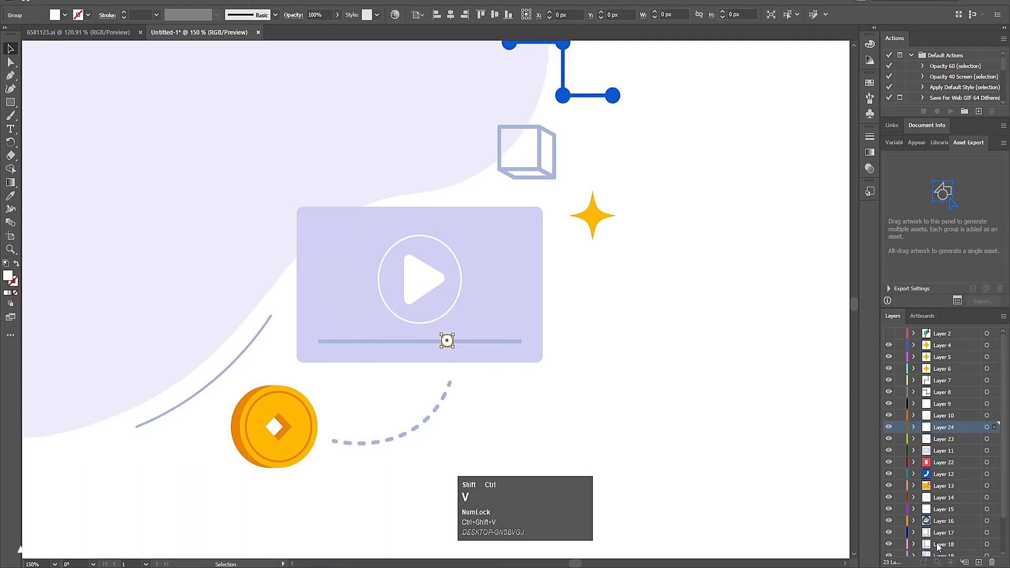
With Layers 23 and 24 hidden, cut the progress bar's white played segment, restore both layers, and paste it in place on a new layer above them.
click(889, 428)
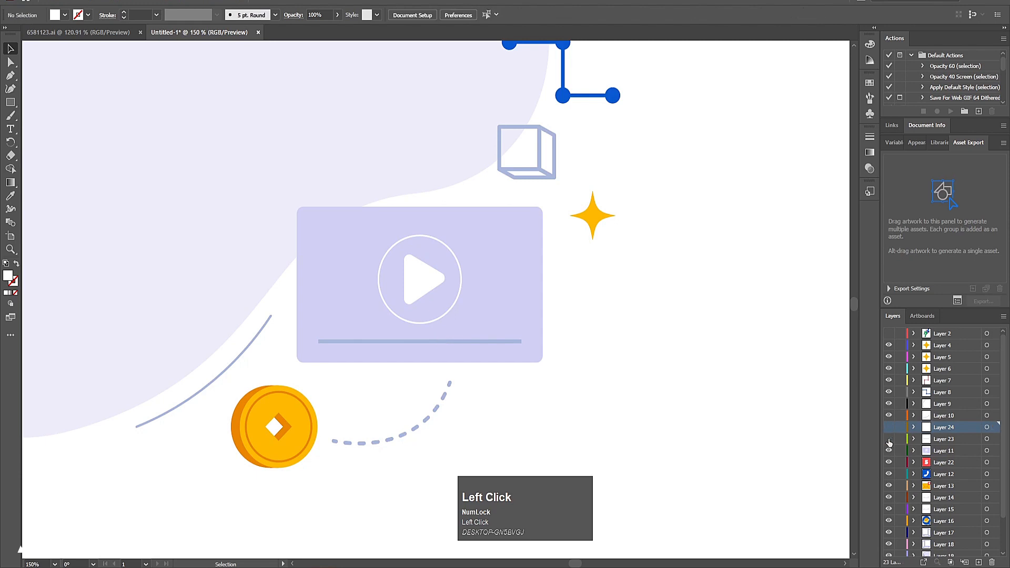
click(889, 439)
click(416, 342)
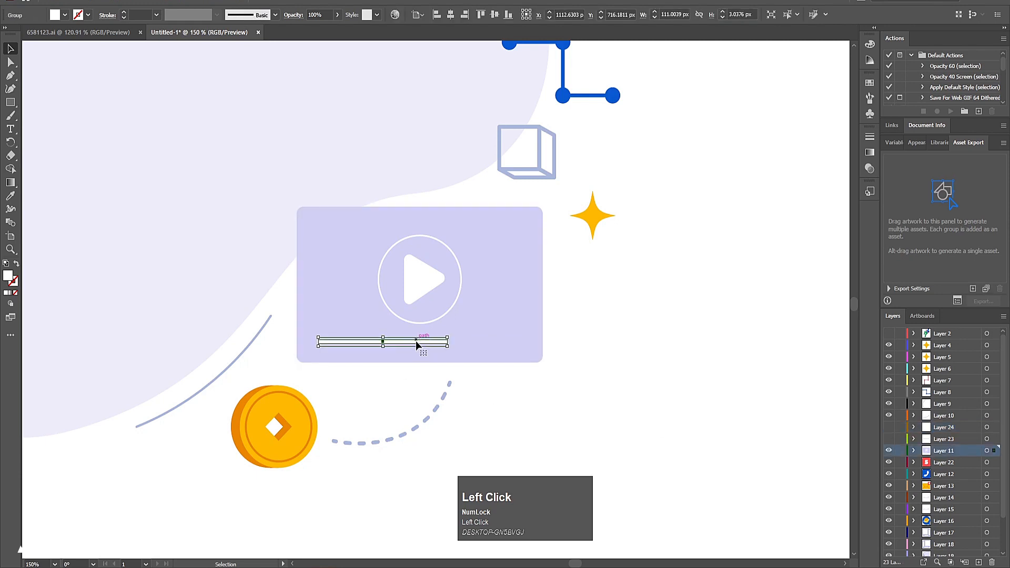
key(ctrl+x)
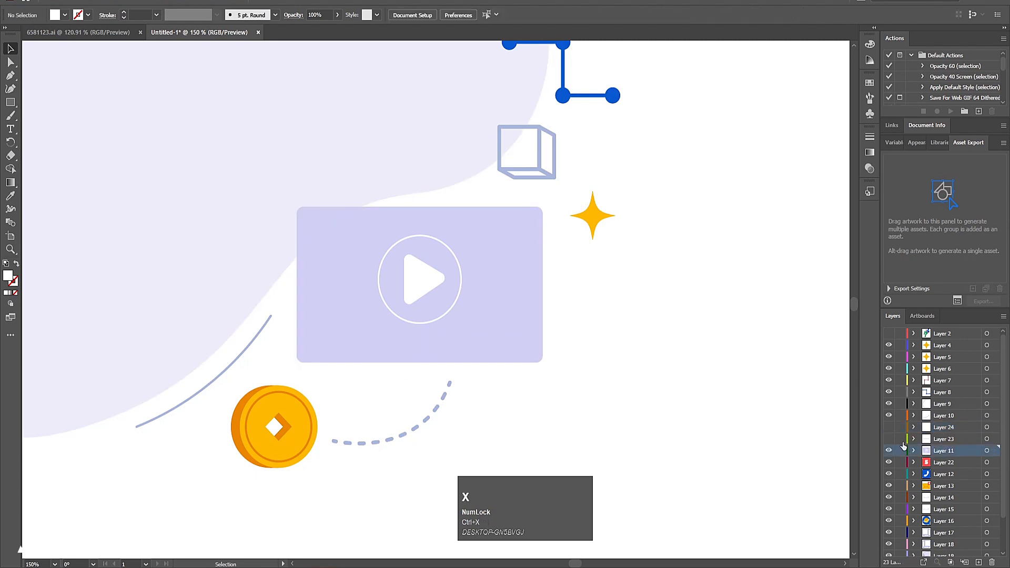
click(892, 440)
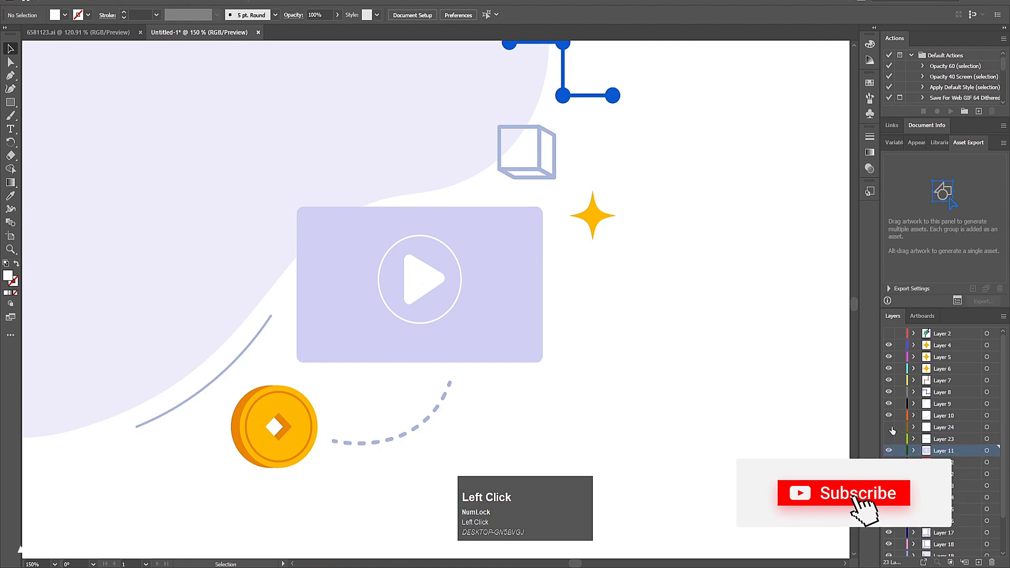
click(889, 439)
click(889, 428)
click(977, 562)
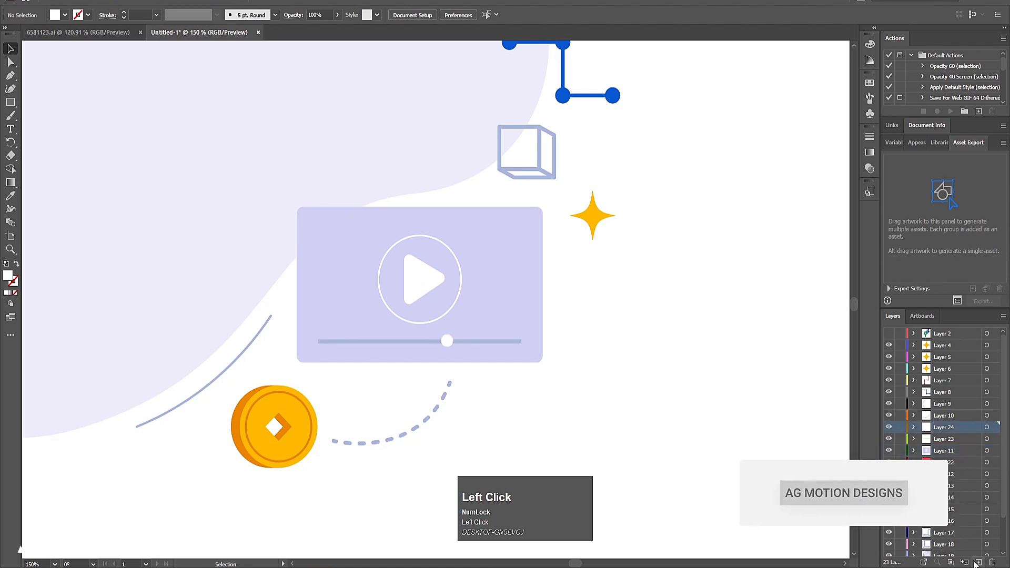
key(ctrl+shift+v)
click(659, 324)
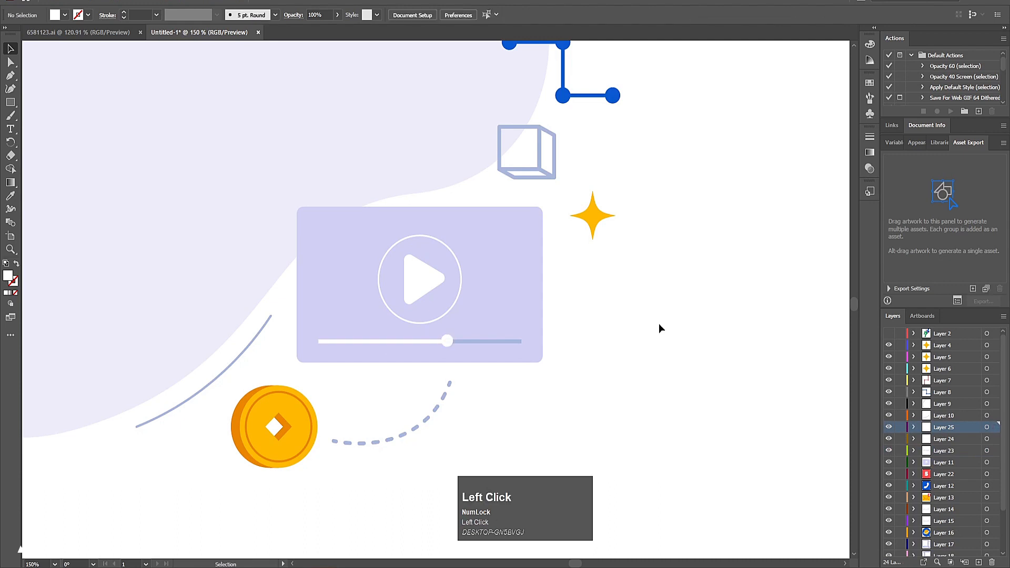
Cut the video player's circled play symbol and paste it in place on a new layer above the player's background.
click(440, 283)
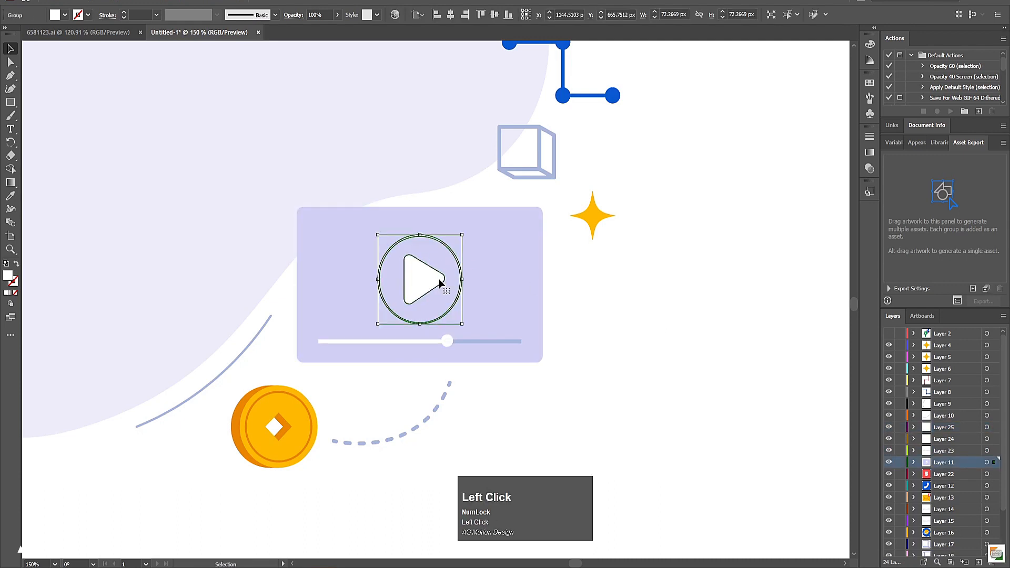
key(ctrl+x)
key(minus)
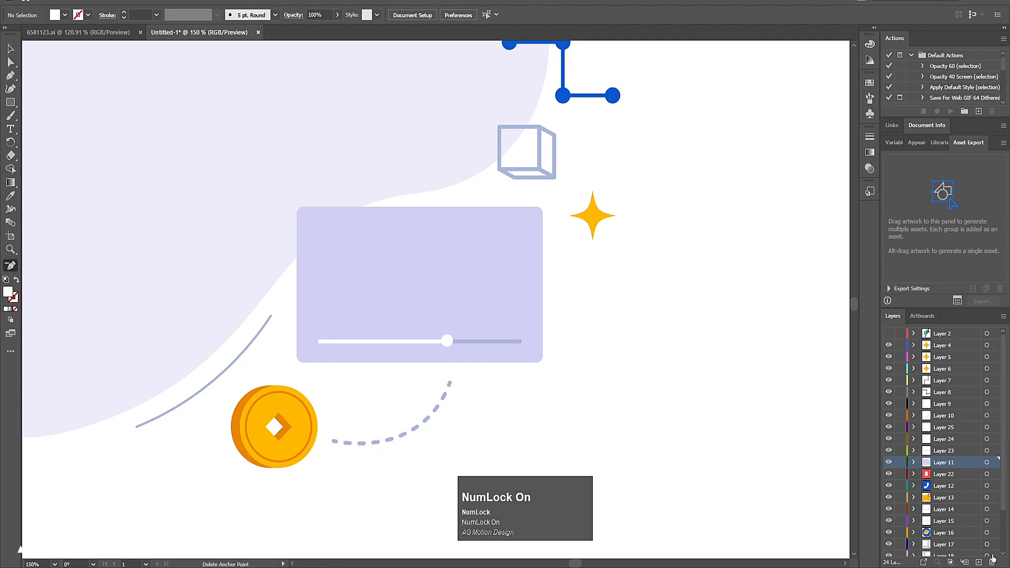
click(980, 562)
key(ctrl+v)
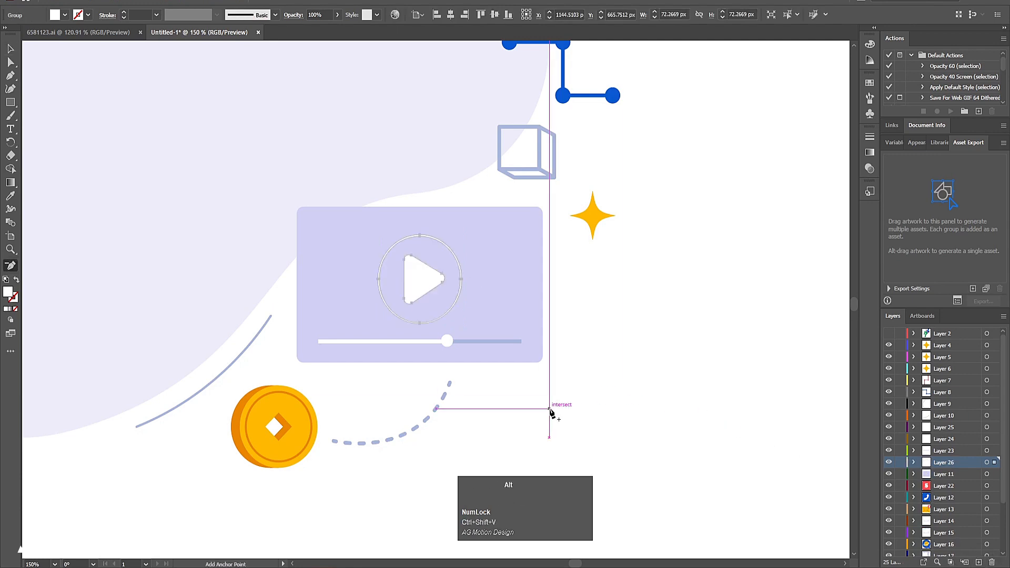
Examine how the background objects are grouped by selecting the curved document, the cubes and the blue connector in turn.
alt+scroll(549, 408, down, 2)
key(v)
drag(379, 139, 421, 190)
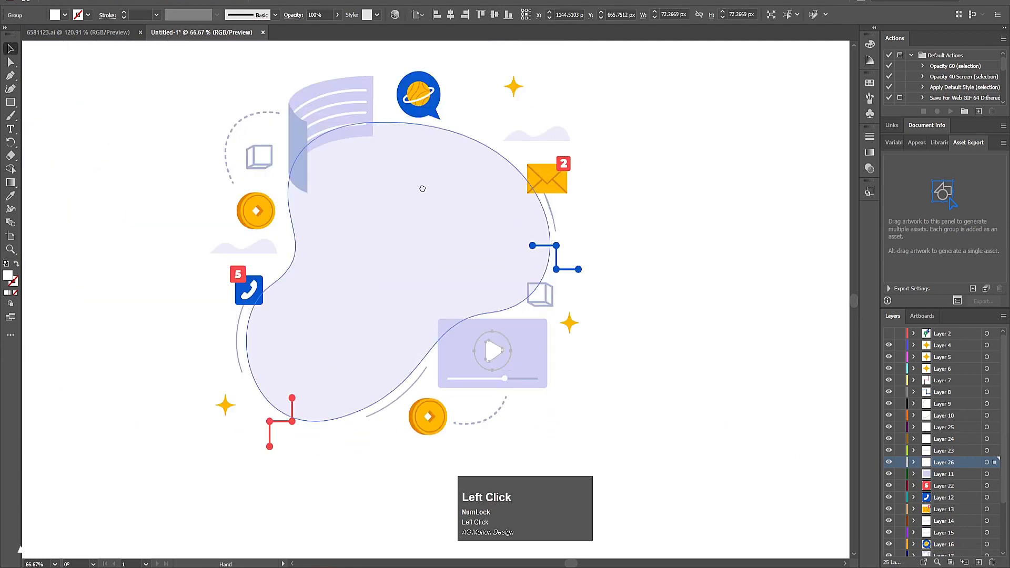
click(399, 169)
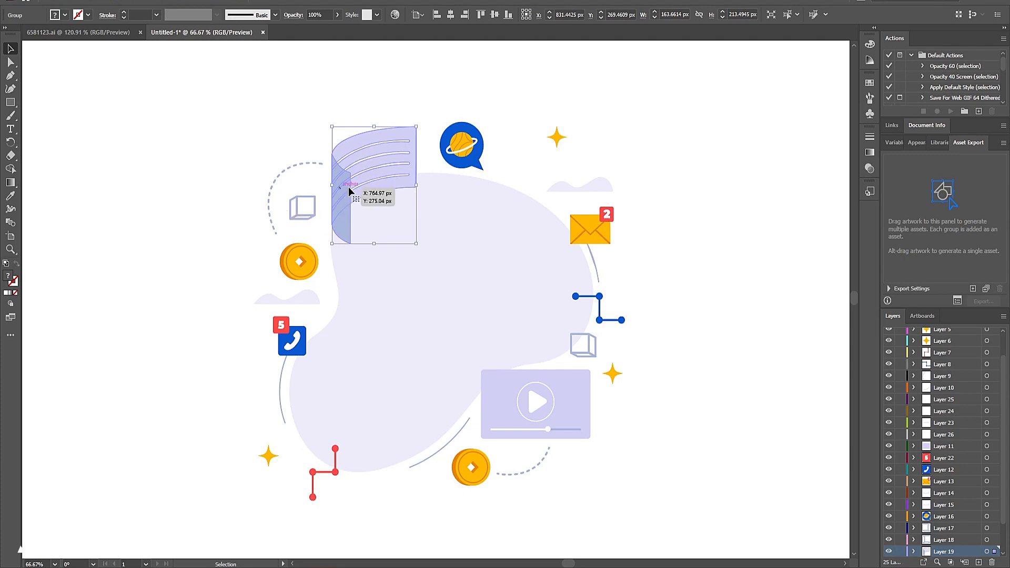
click(491, 70)
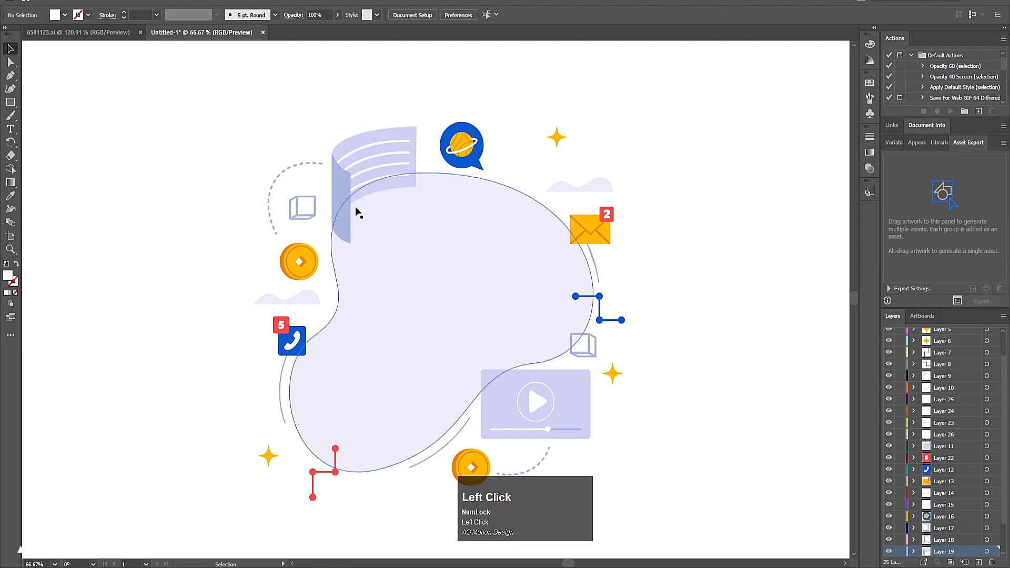
click(417, 155)
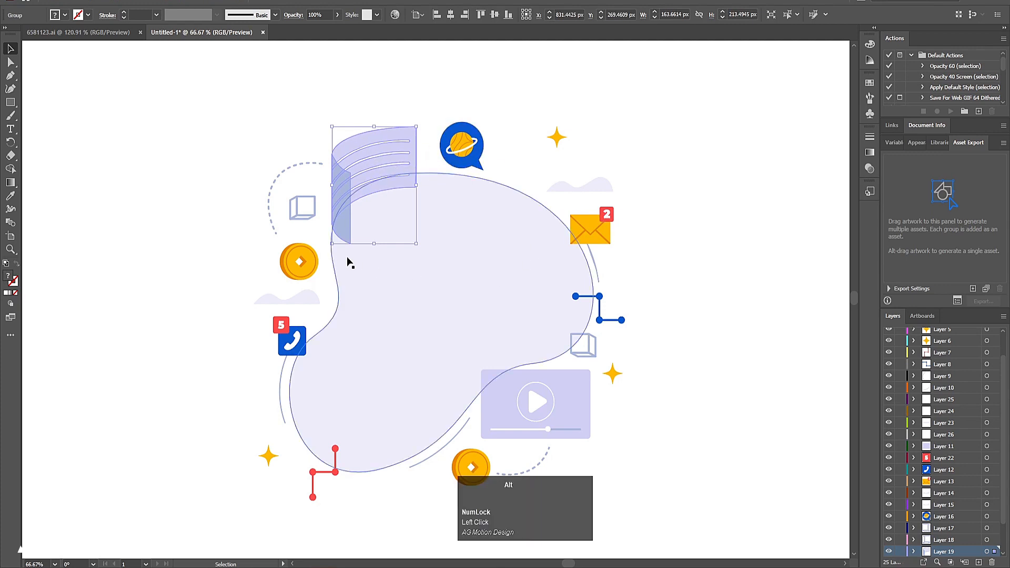
click(301, 206)
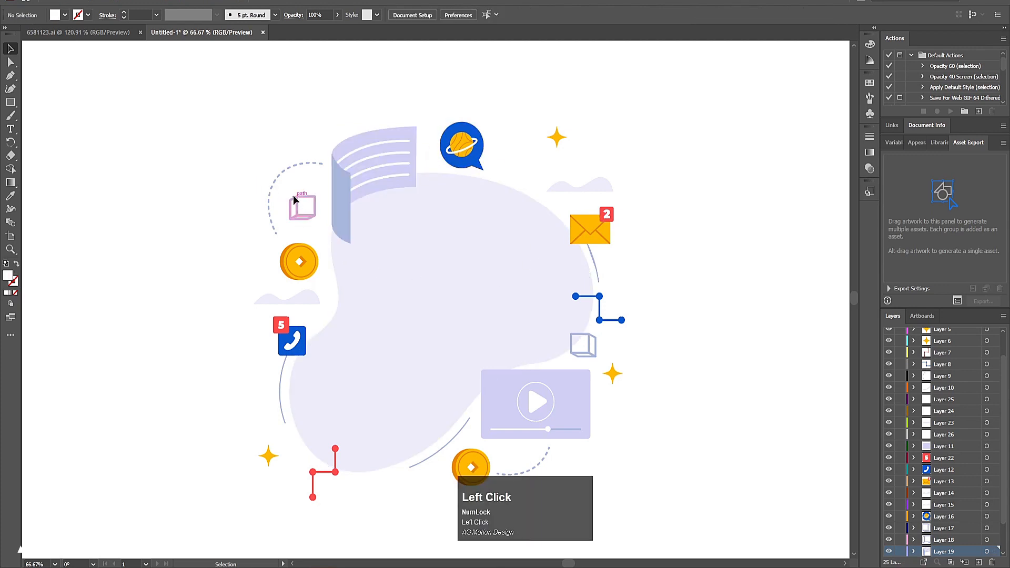
click(594, 347)
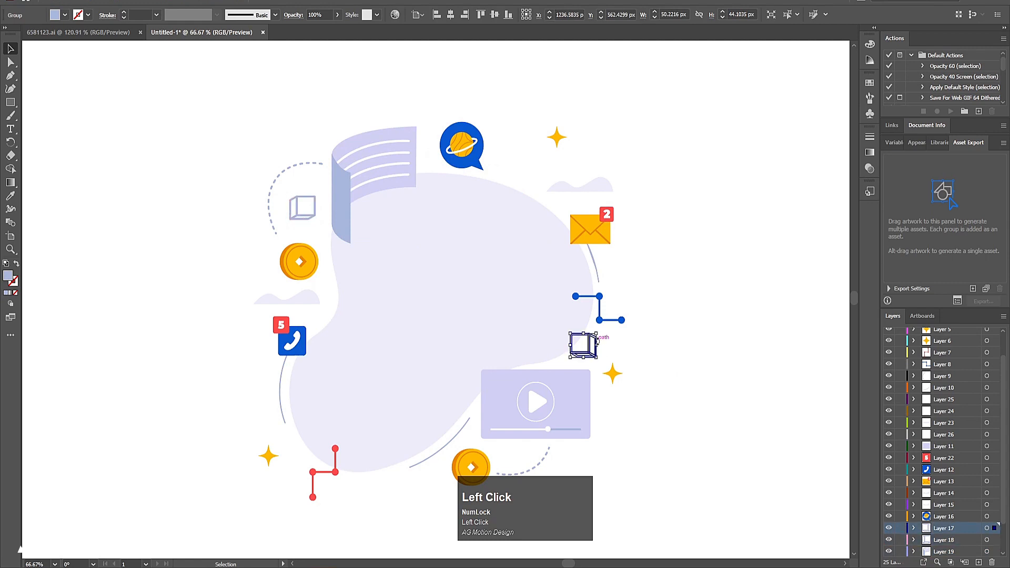
click(620, 322)
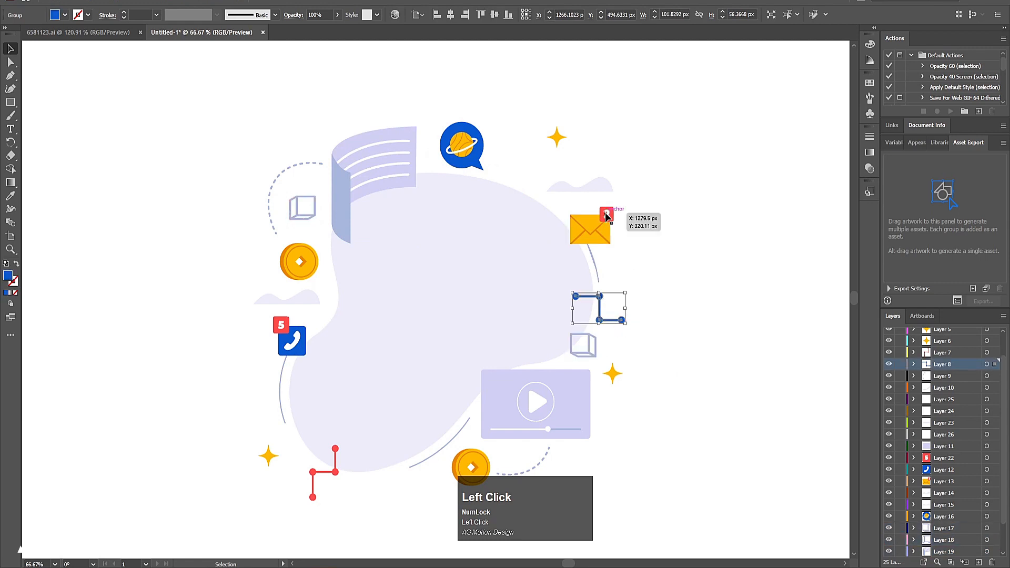
Ungroup the yellow envelope icon with its red notification badge.
click(606, 216)
scroll(605, 214, up, 4)
right_click(605, 213)
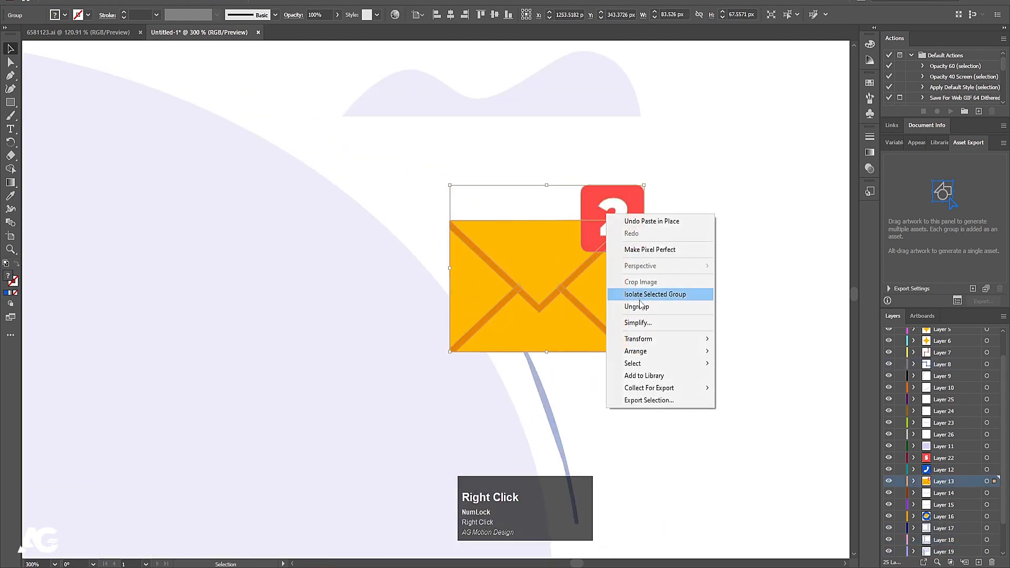
click(641, 305)
Cut the red badge with its number 2 and paste it in place on a new layer above the envelope.
click(632, 202)
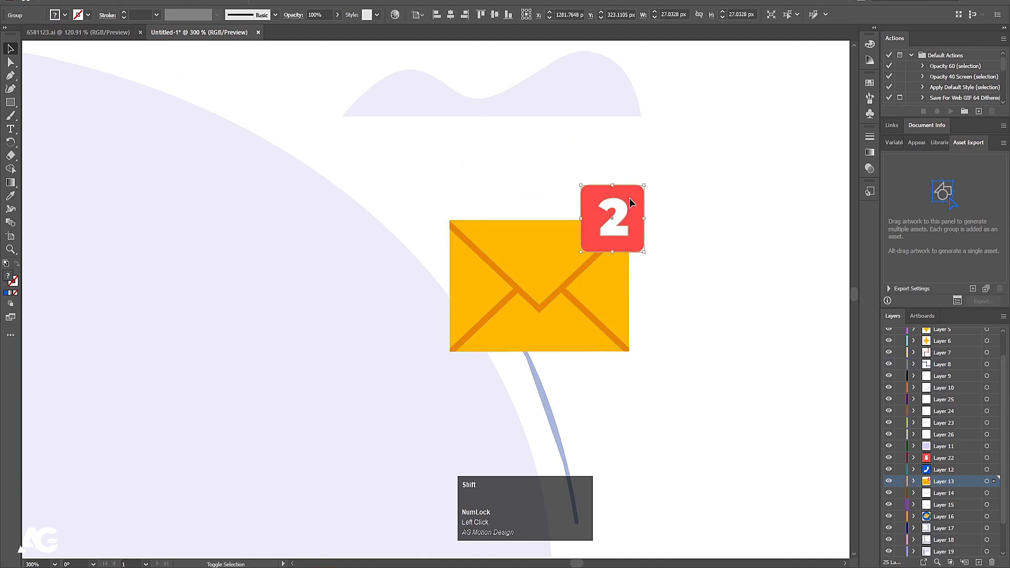
key(ctrl+x)
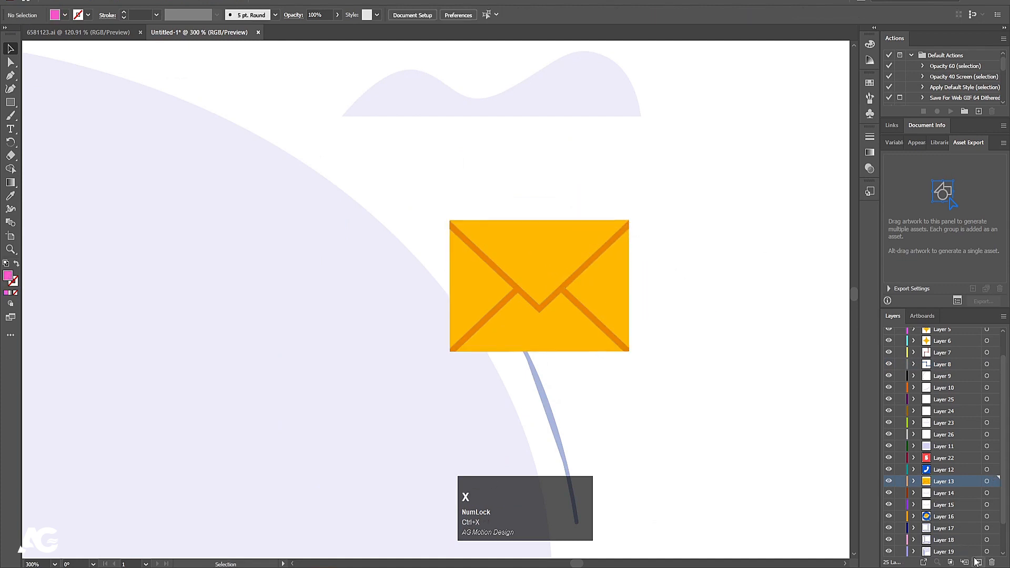
click(977, 562)
key(ctrl+shift+v)
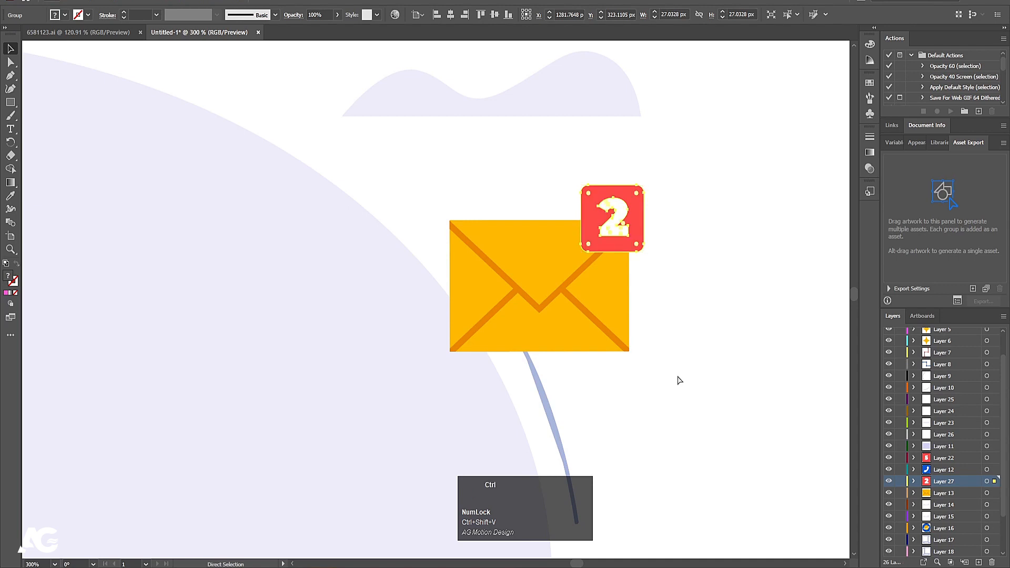
Hide all background and icon layers and show only the character on Layer 2.
key(ctrl+0)
scroll(936, 542, down, 2)
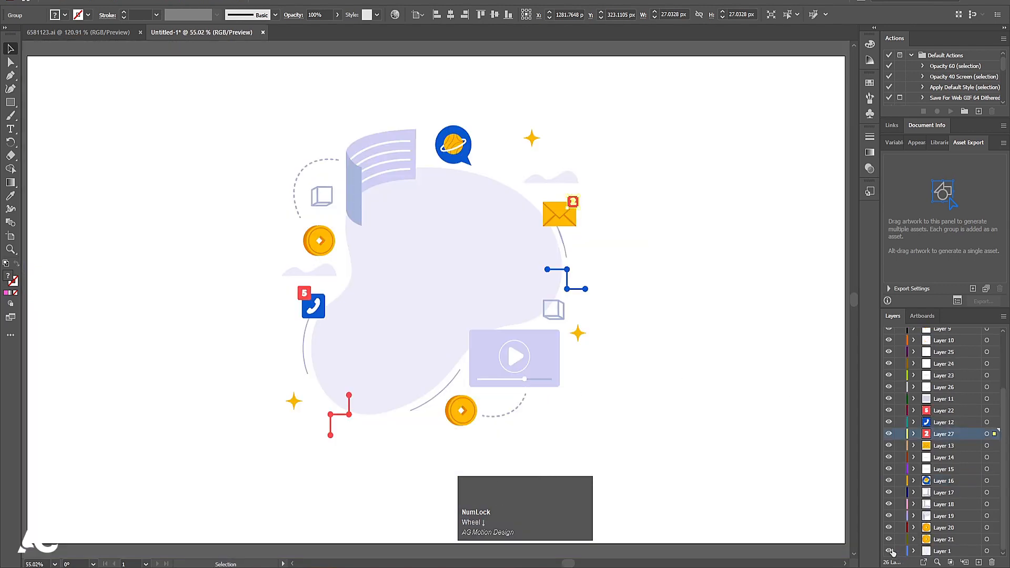
drag(889, 551, 889, 352)
scroll(882, 439, up, 1)
scroll(886, 424, up, 3)
scroll(898, 415, up, 1)
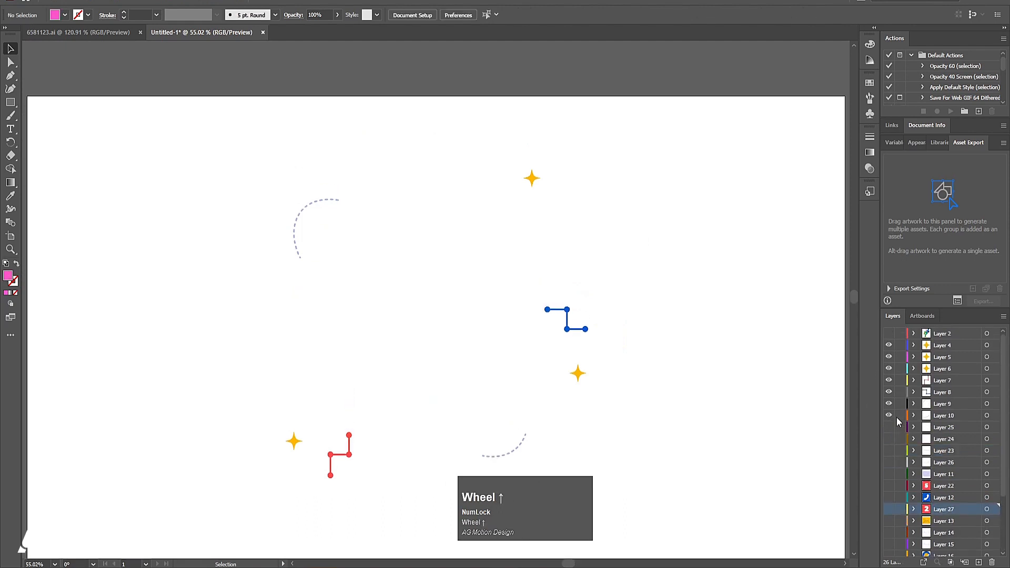
drag(892, 416, 889, 345)
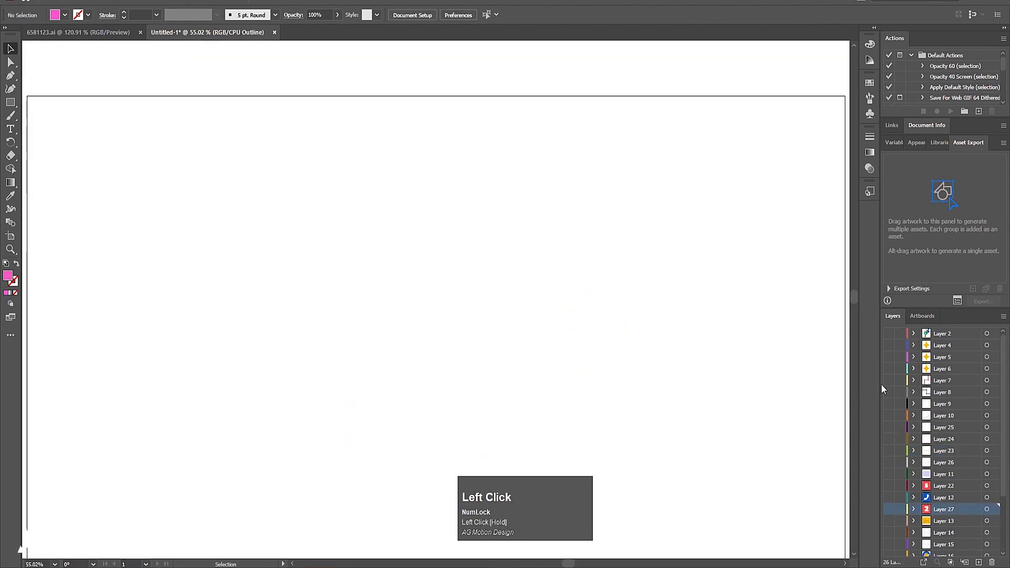
click(889, 334)
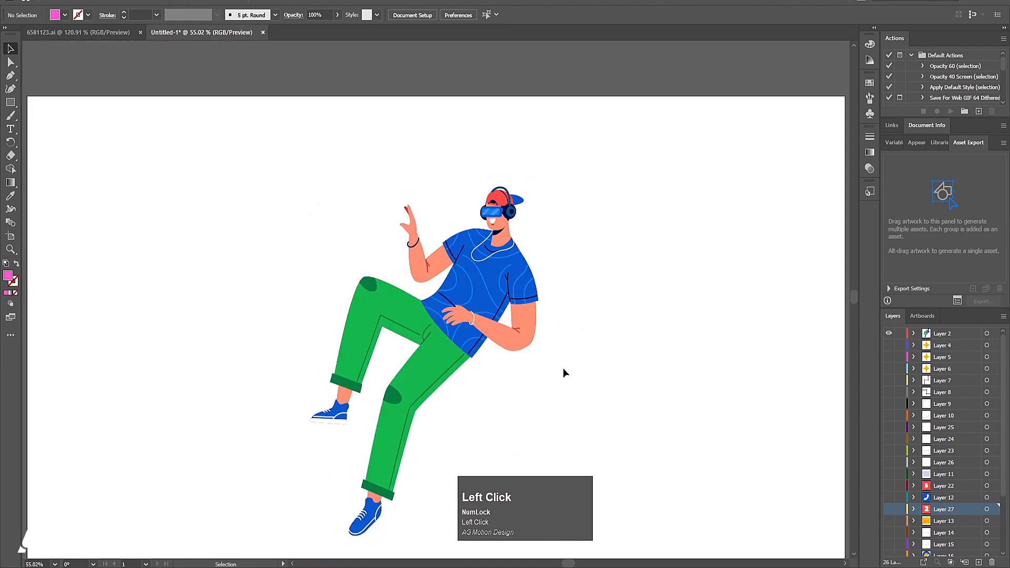
Ungroup the whole character's outer group and deselect its parts.
click(364, 348)
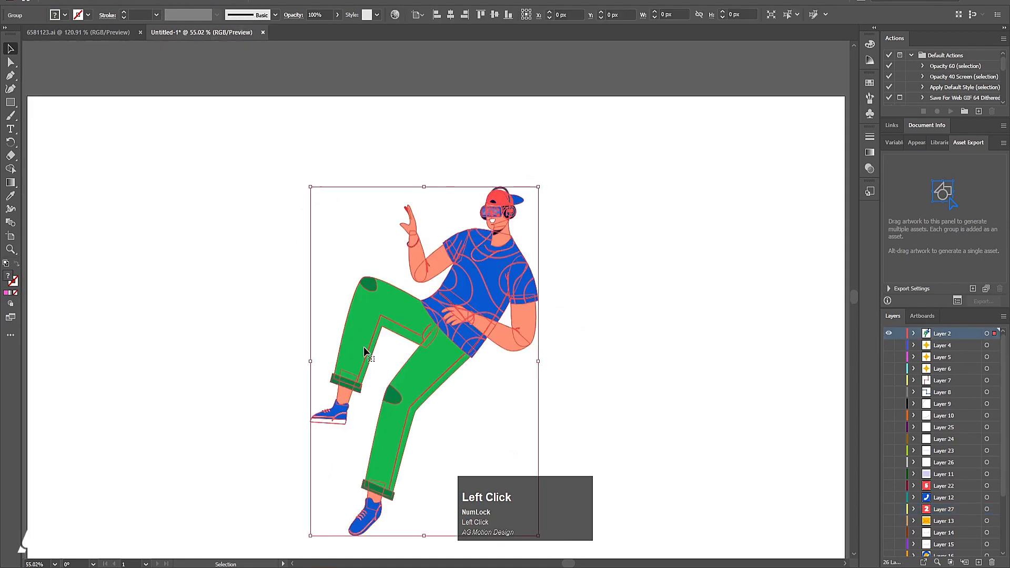
right_click(364, 347)
click(402, 442)
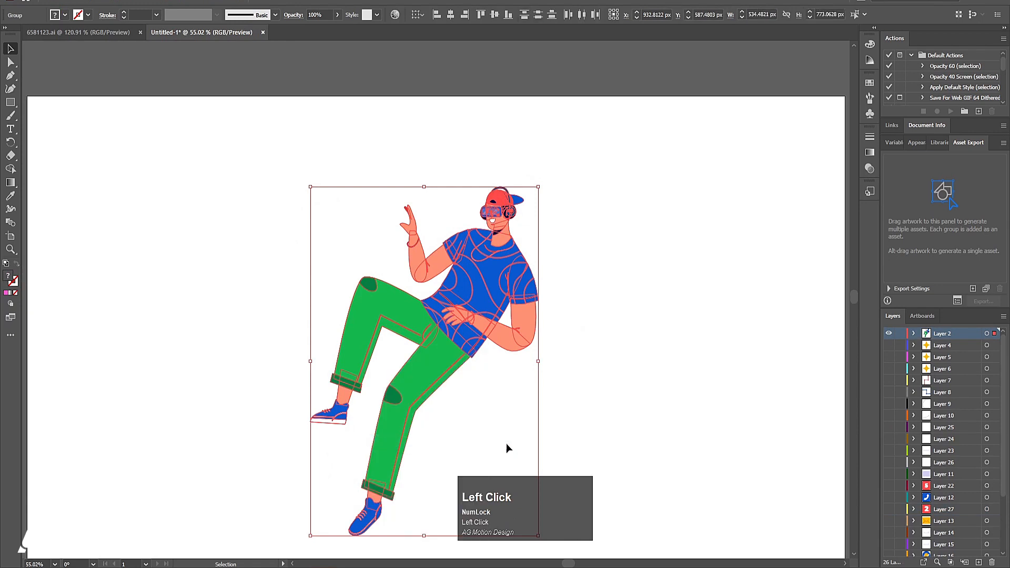
click(456, 417)
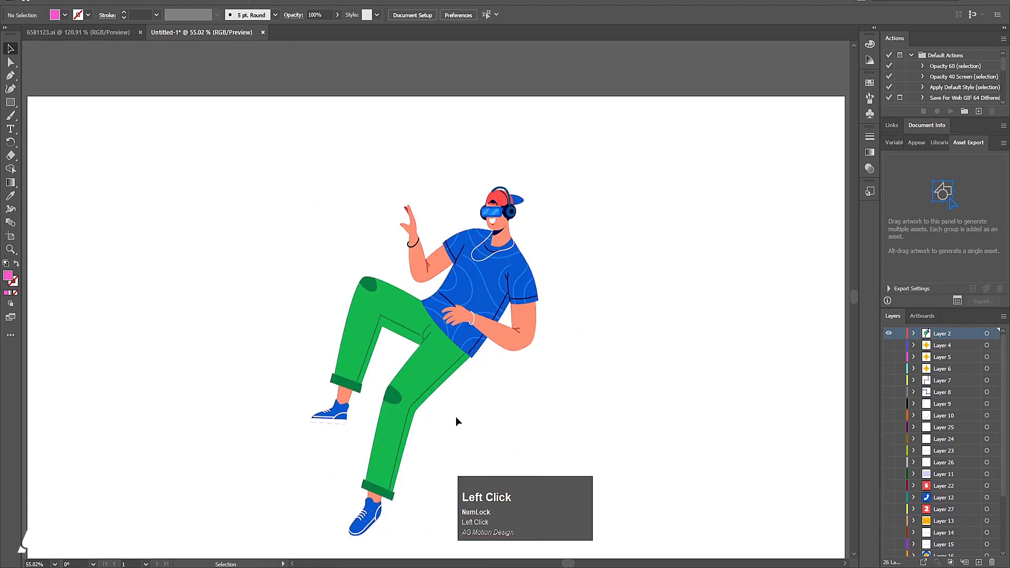
Ungroup the nested group holding the character's body and legs two levels further, and deselect the parts.
click(365, 434)
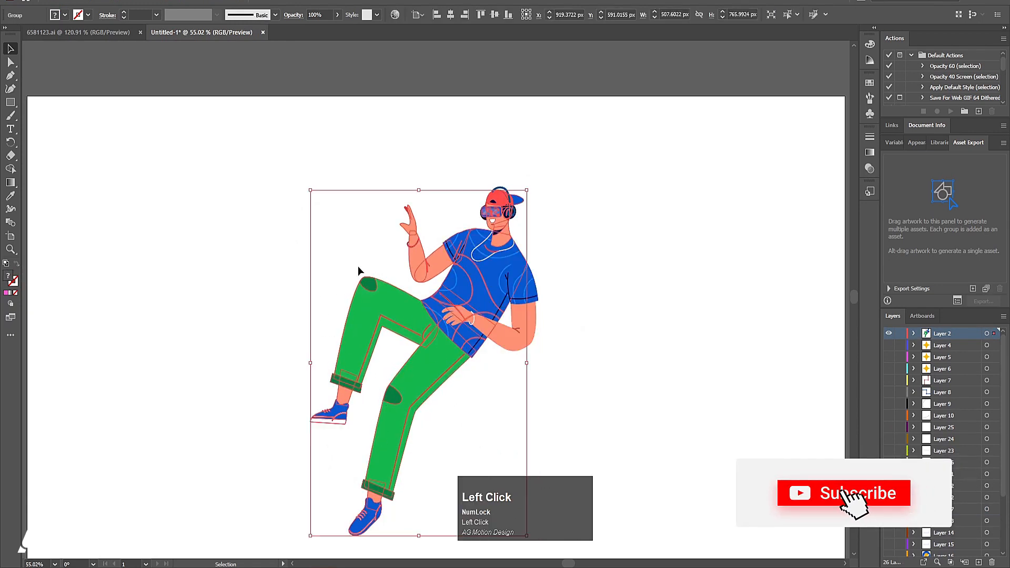
click(400, 337)
click(402, 320)
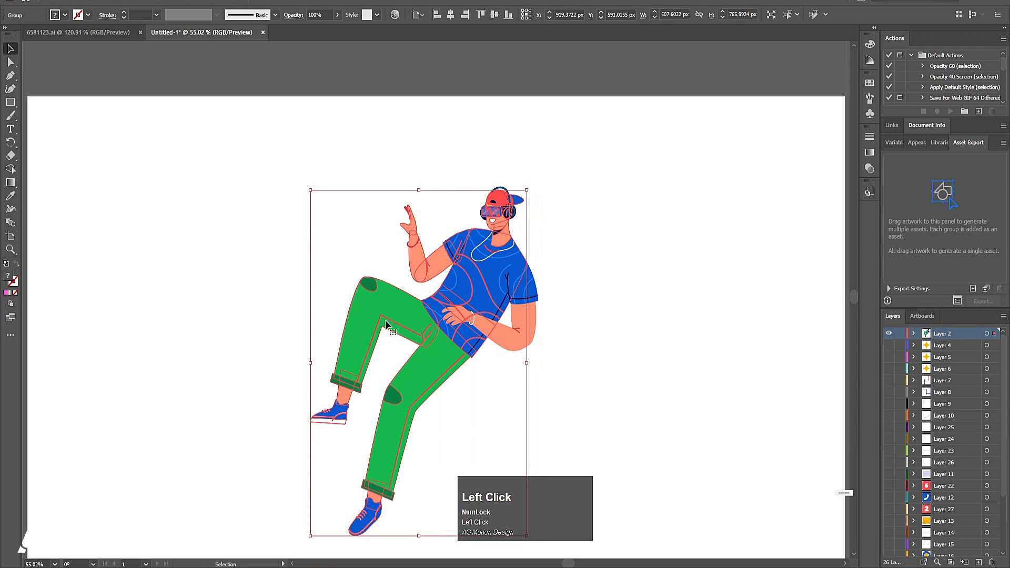
right_click(399, 307)
click(434, 399)
click(507, 430)
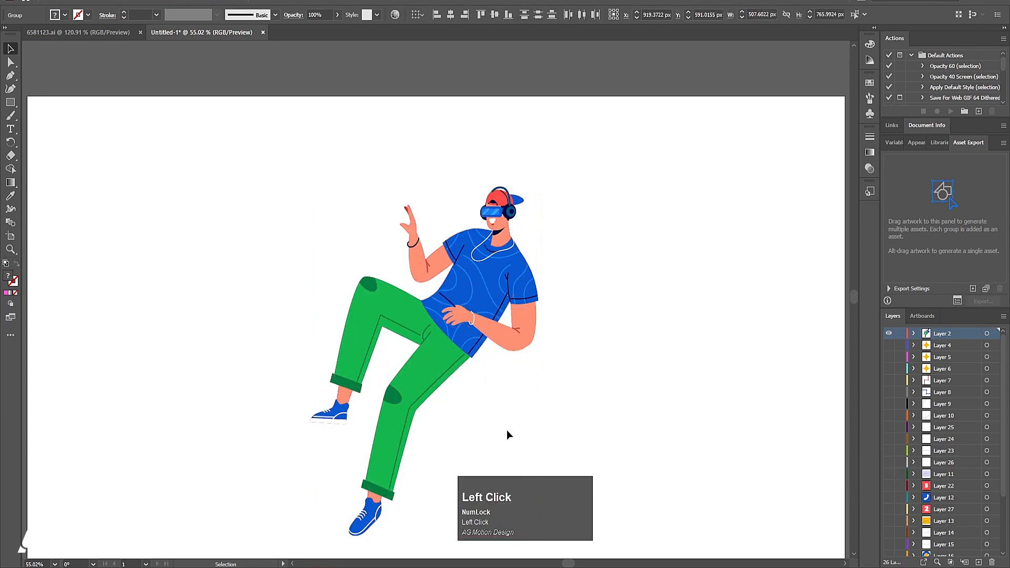
click(381, 296)
right_click(381, 296)
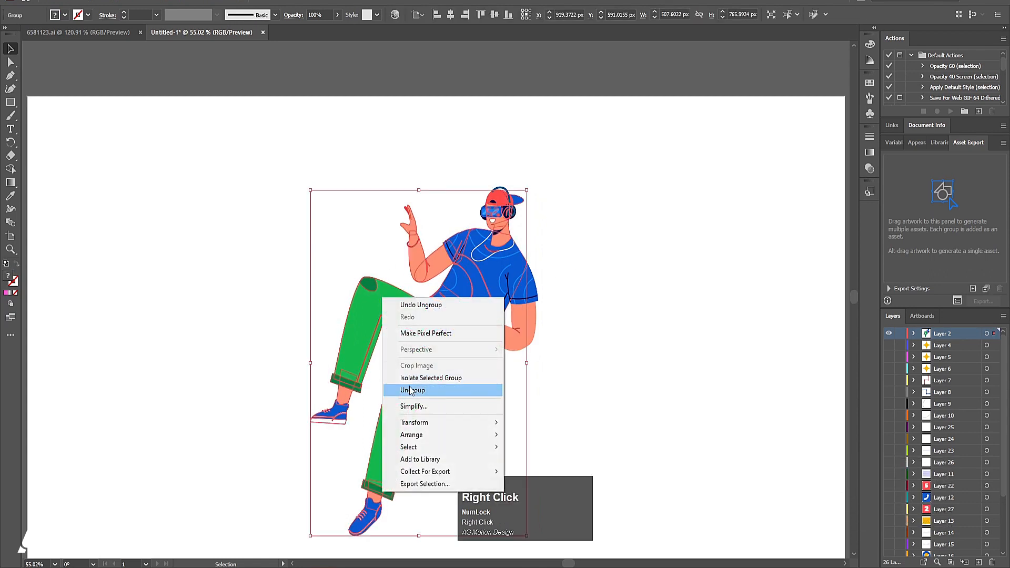
click(408, 390)
click(459, 416)
Cut the character's raised bent leg with its shoe and paste it in place on a new layer directly below Layer 2.
click(408, 307)
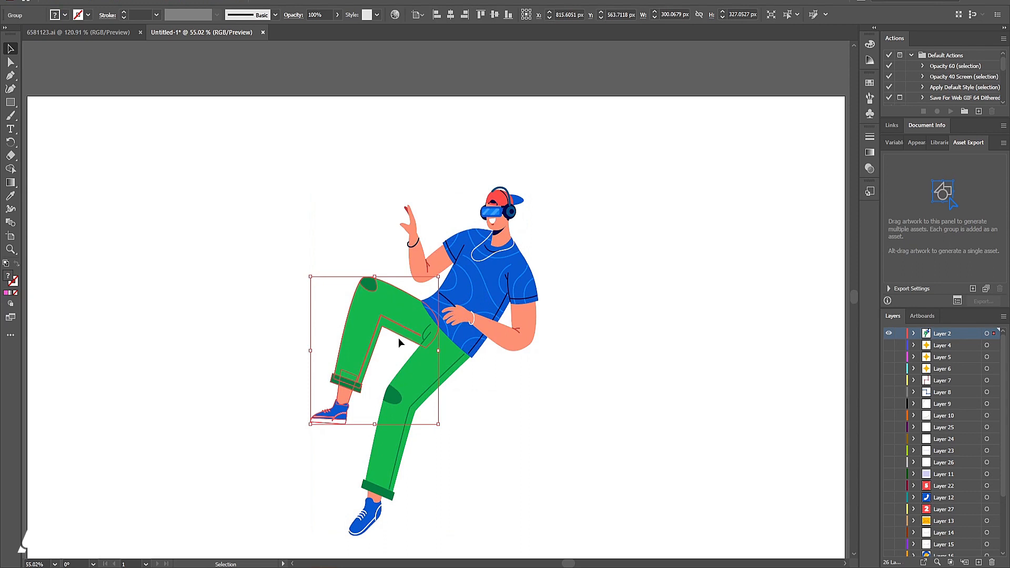
key(ctrl+x)
click(942, 345)
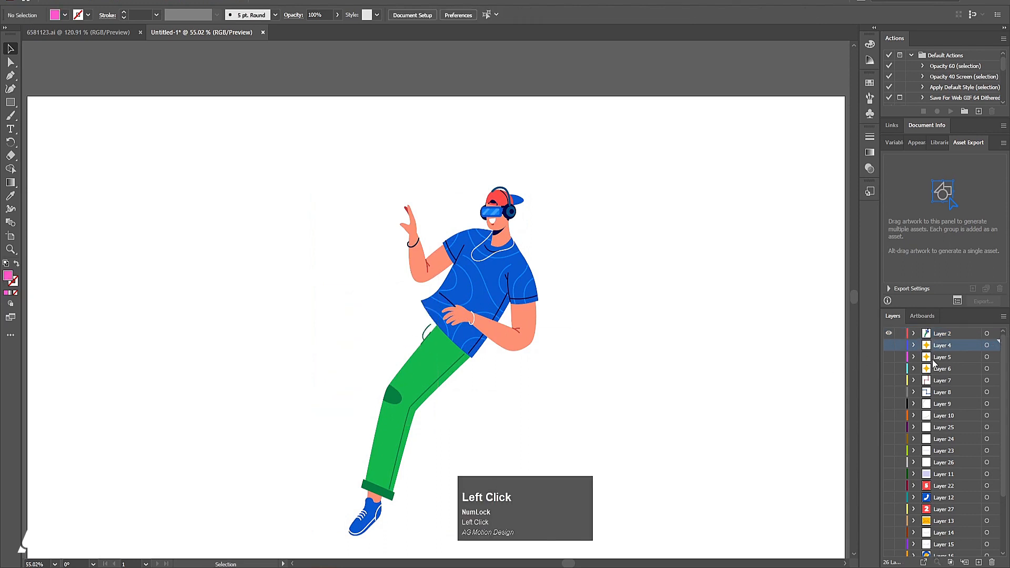
click(979, 562)
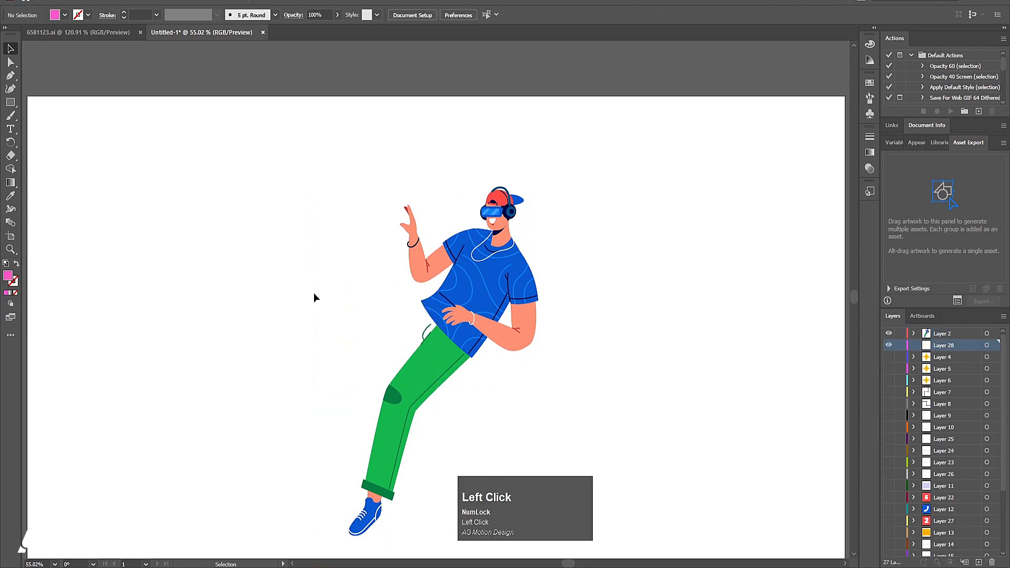
key(ctrl+shift+v)
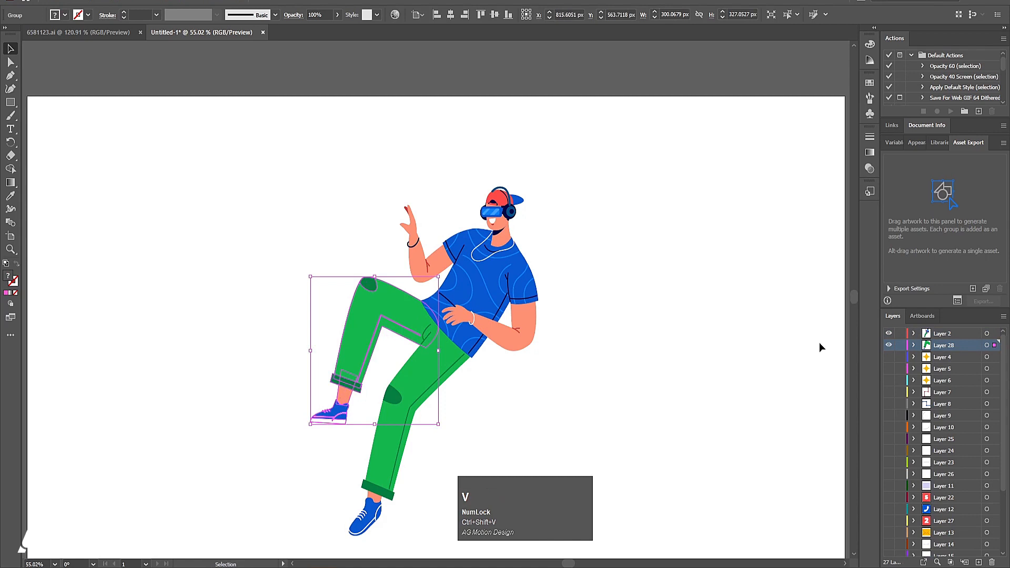
Rename the layer holding the raised bent leg as leg and ungroup the leg artwork.
double_click(939, 345)
text(leg)
key(Return)
right_click(352, 370)
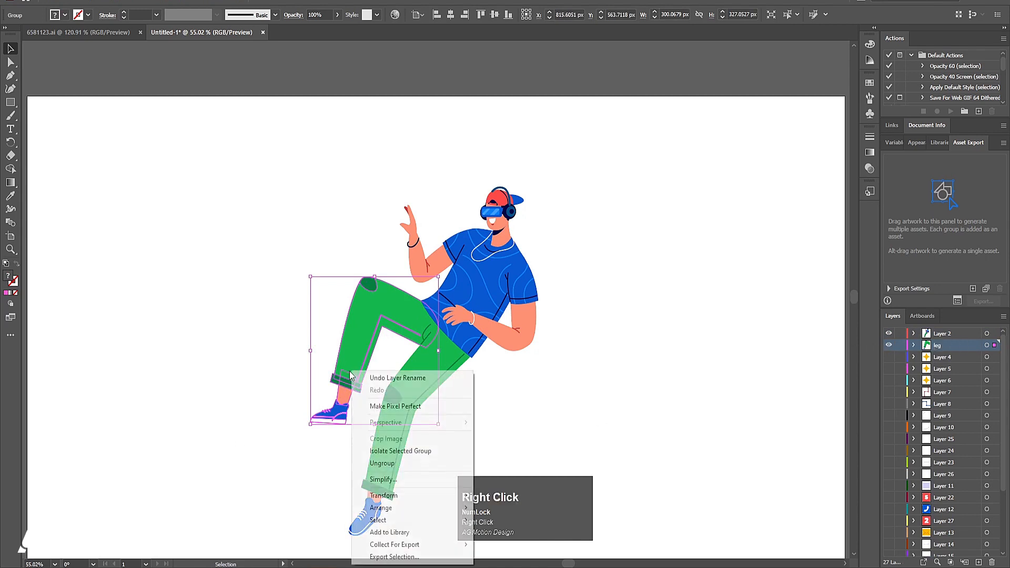
click(387, 460)
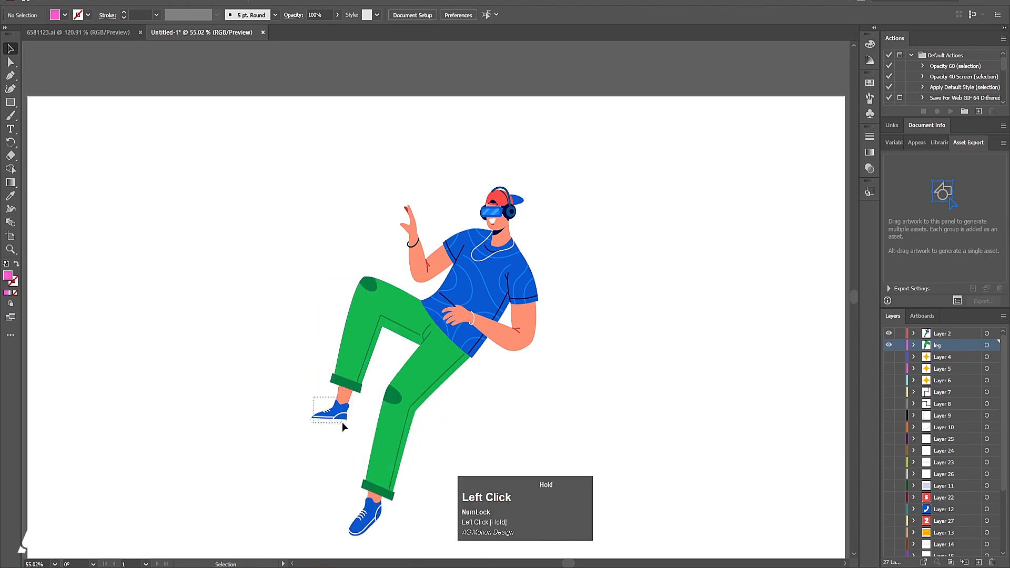
Cut the raised leg's shoe and ankle and paste them in place on a new layer directly below the leg layer.
drag(342, 422, 344, 422)
key(ctrl+x)
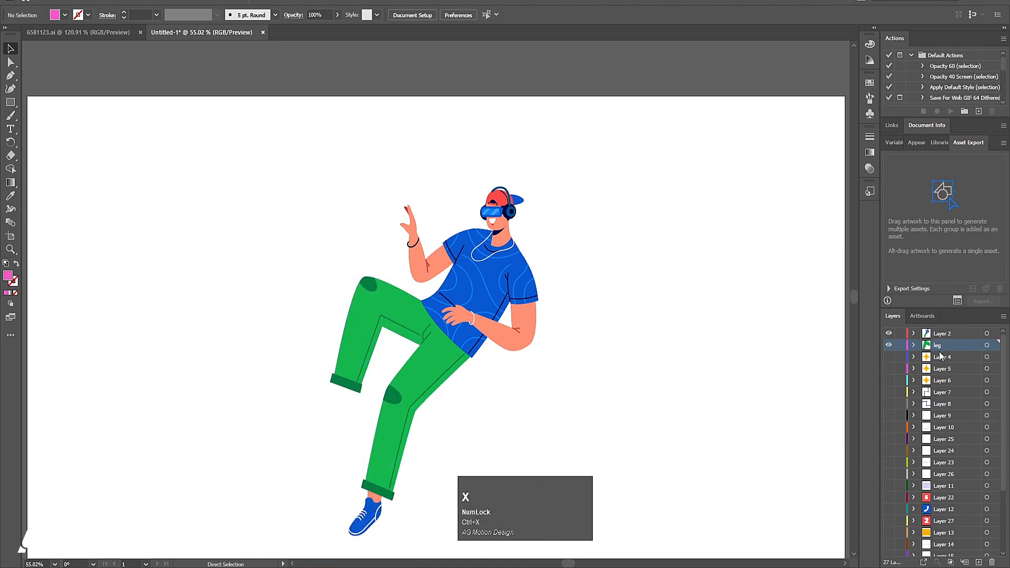
click(941, 357)
click(979, 562)
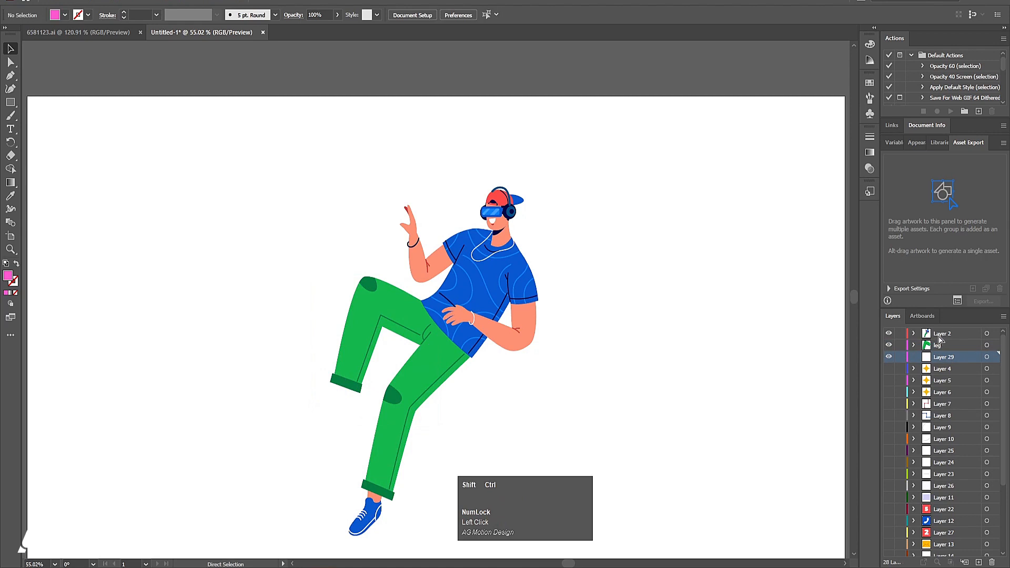
key(ctrl+shift+v)
Rename the new shoe and ankle layer as foot, and hide both the foot and leg layers.
click(942, 358)
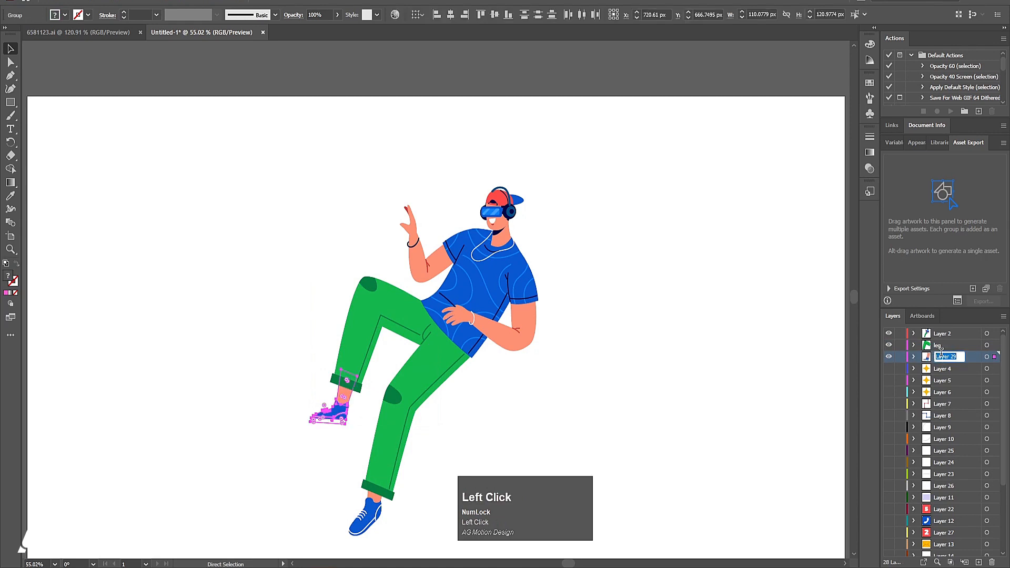
text(foot)
key(Return)
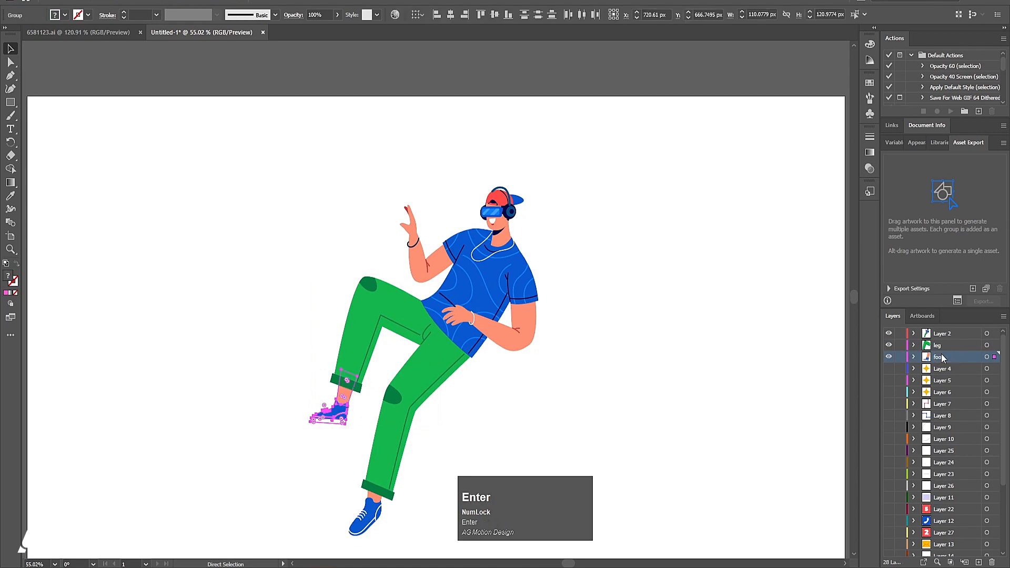
click(889, 358)
click(890, 346)
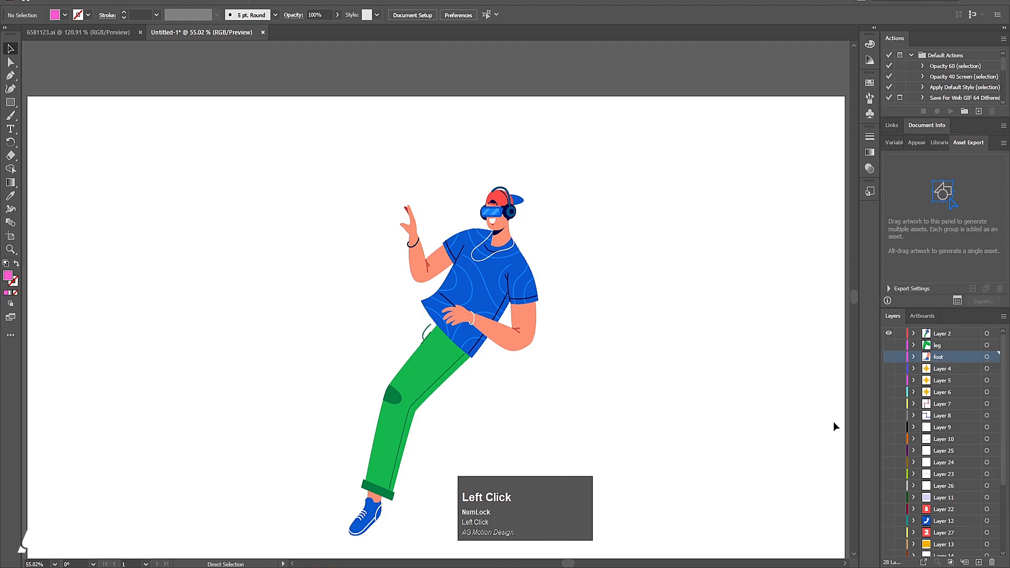
click(422, 394)
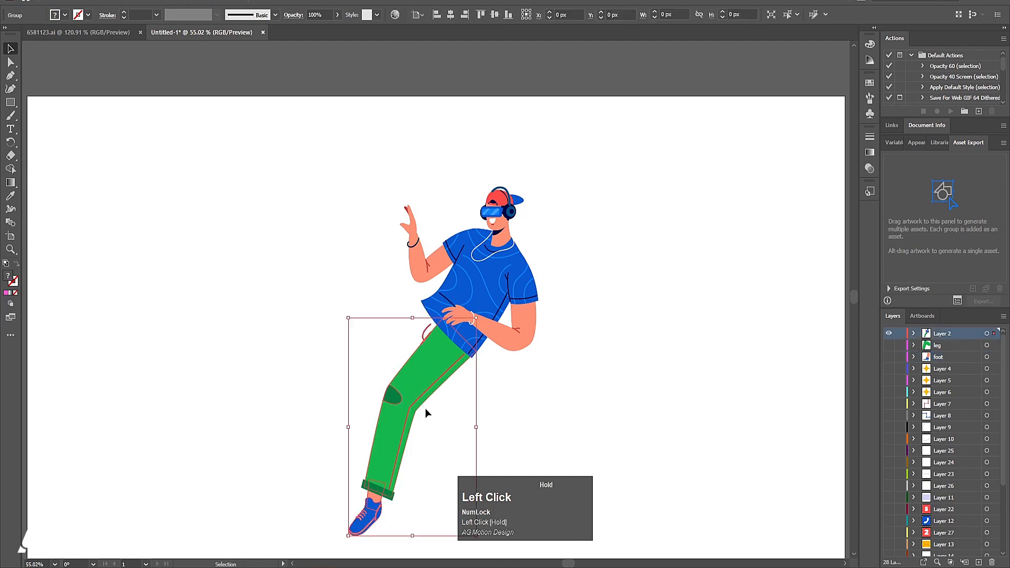
key(ctrl)
key(ctrl+x)
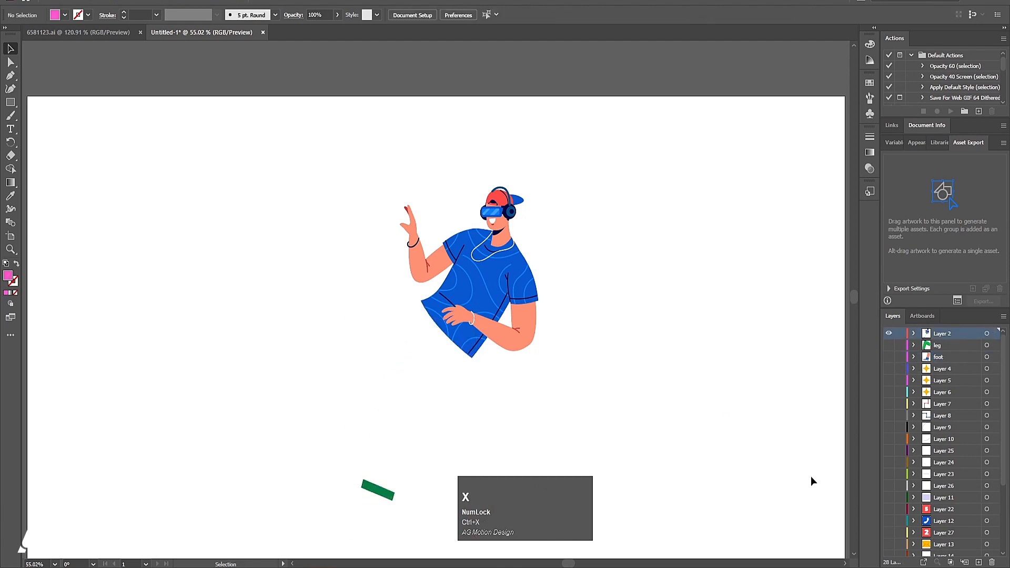
key(ctrl+z)
Cut the straight leg with its cuff and shoe and paste it in place on a new layer moved directly below Layer 2.
click(395, 500)
scroll(389, 499, down, 2)
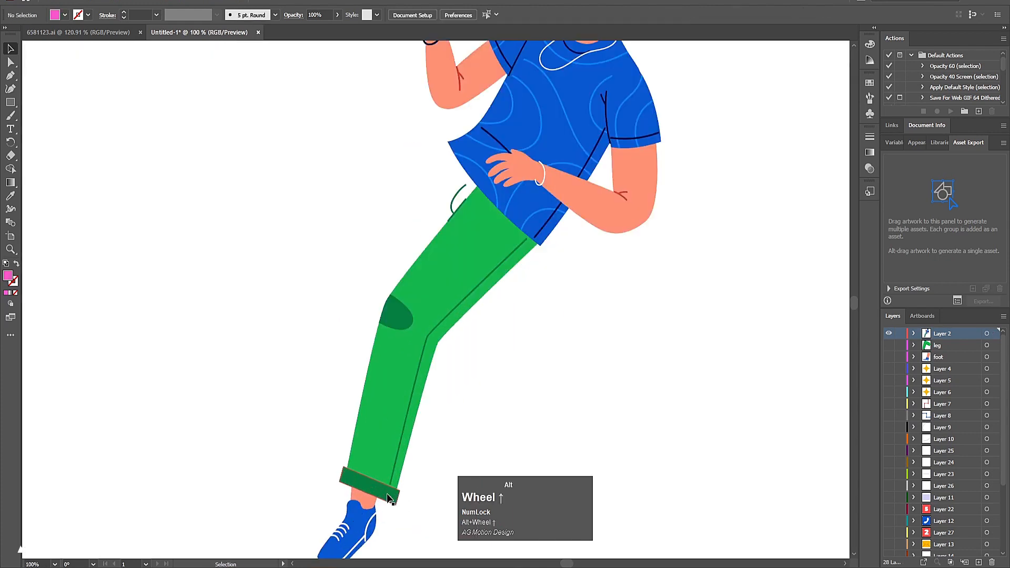
drag(336, 313, 434, 528)
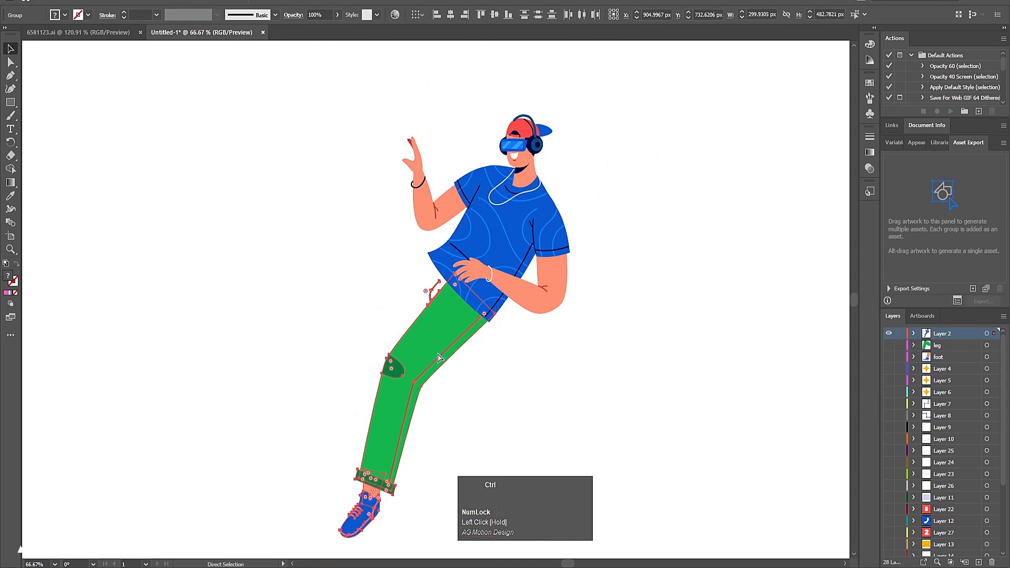
key(ctrl+x)
click(978, 562)
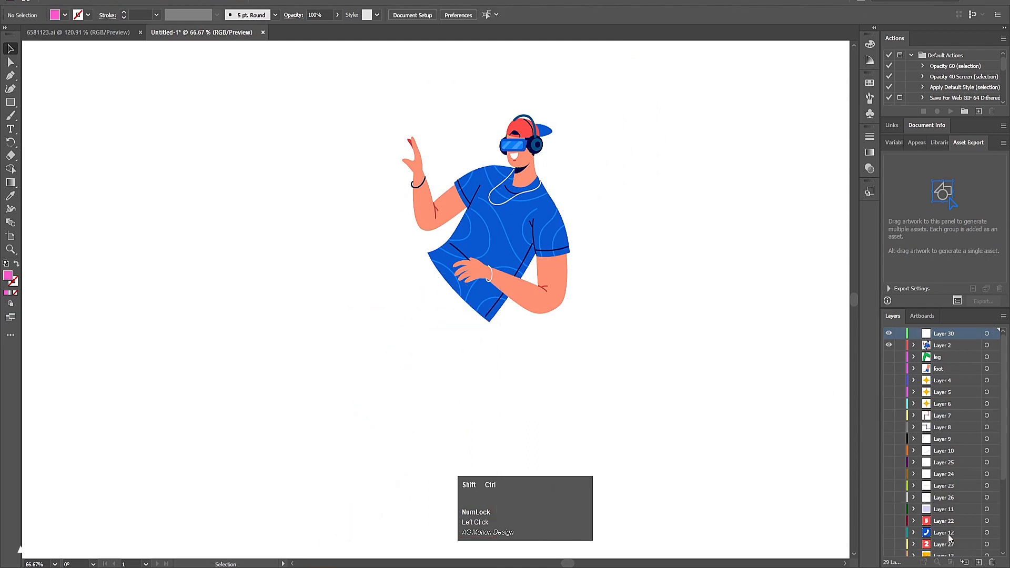
key(ctrl+shift+v)
drag(946, 336, 944, 349)
Ungroup the straight leg's artwork and deselect its parts.
click(451, 485)
click(373, 504)
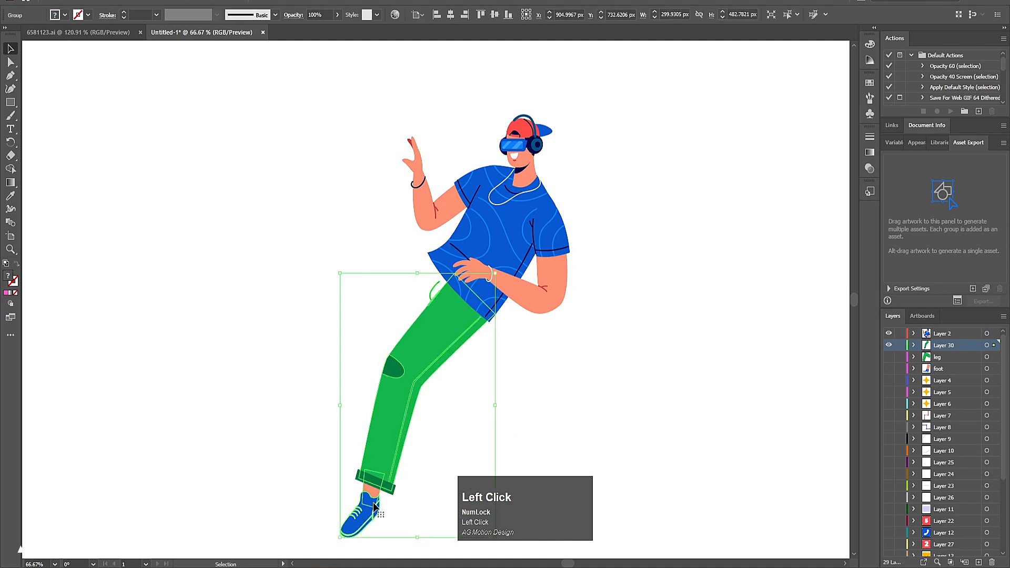
right_click(373, 504)
click(413, 403)
click(304, 530)
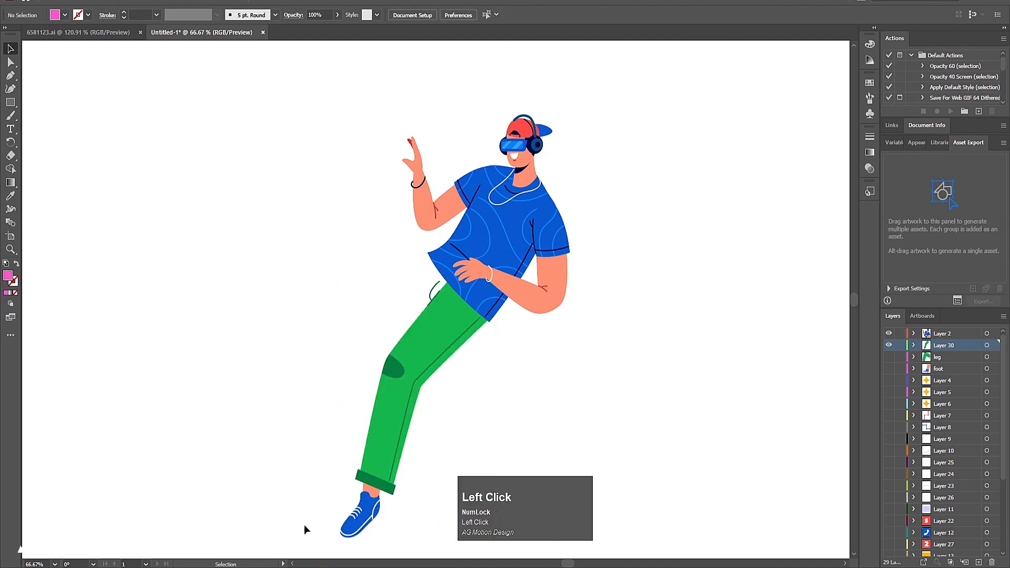
Cut the straight leg's shoe and ankle and paste them in place on a new layer directly below the straight leg's layer.
click(380, 517)
scroll(379, 520, up, 2)
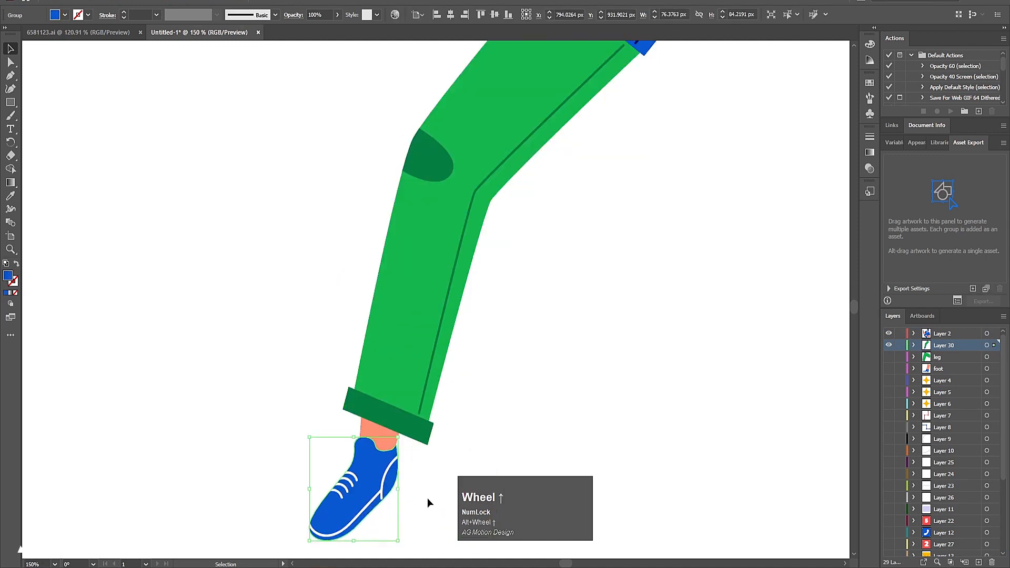
drag(424, 498, 360, 450)
key(Delete)
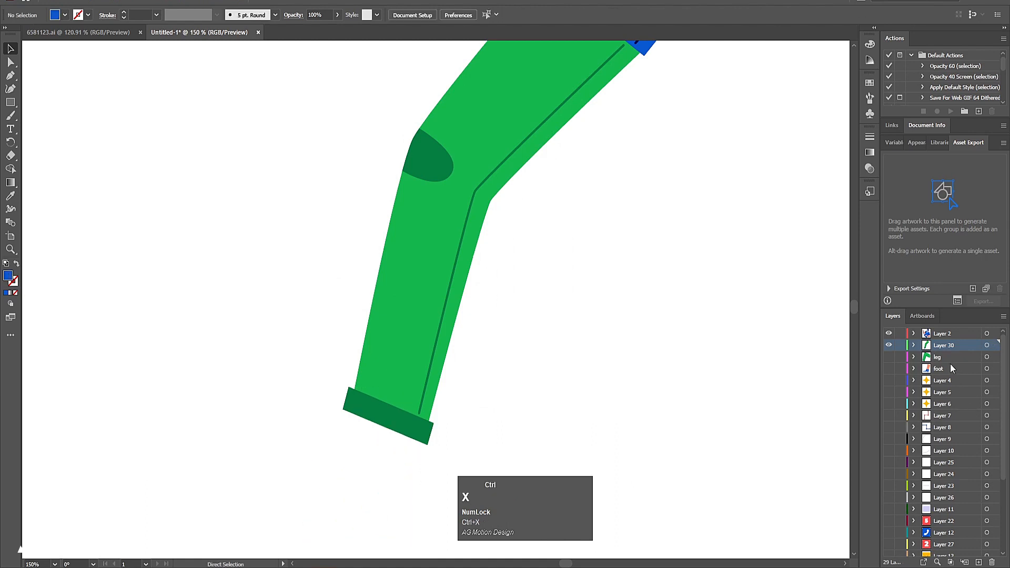
click(945, 359)
click(979, 562)
key(ctrl+shift+v)
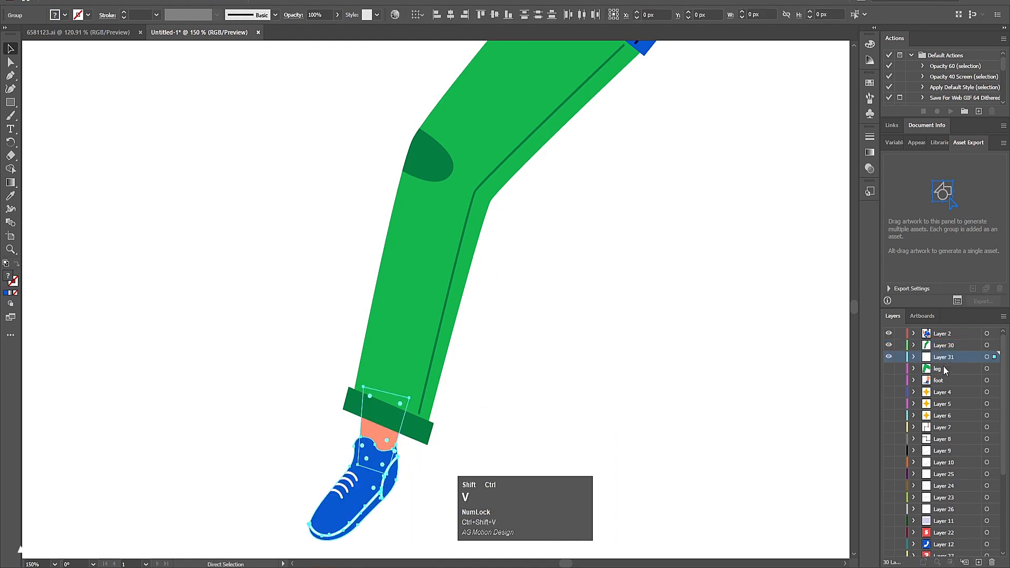
Rename the straight leg's shoe layer as foot and its trouser layer as leg, and hide both.
click(947, 360)
text(foot)
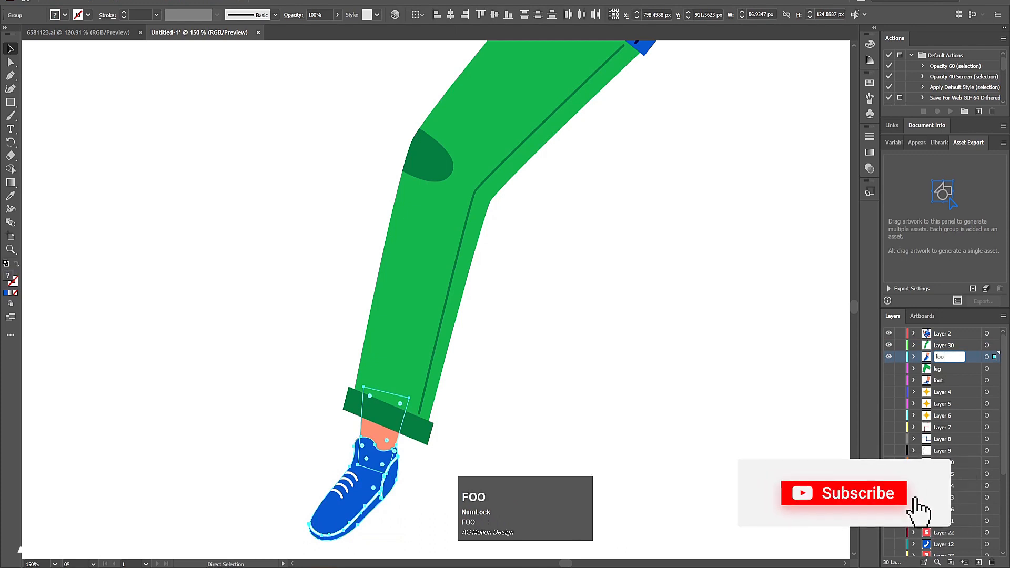
key(Return)
double_click(945, 345)
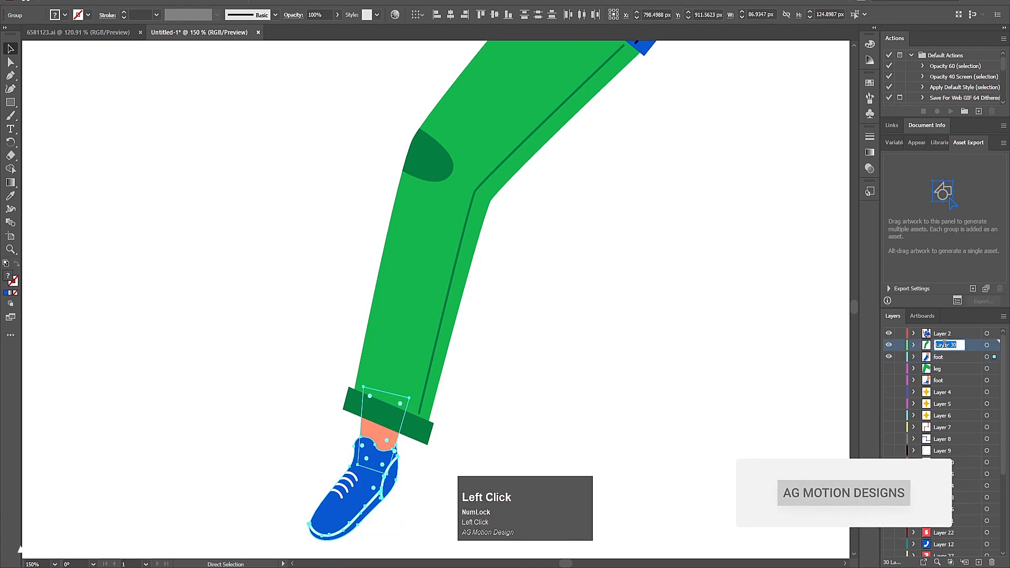
text(leg)
key(Return)
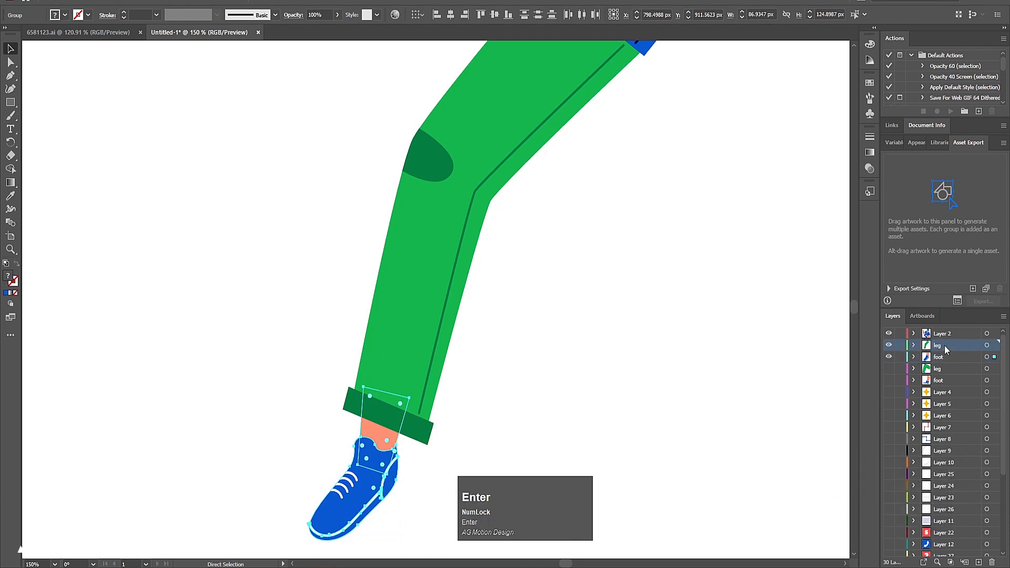
drag(889, 359, 889, 345)
Cut the lower bent arm with its sleeve and hand and paste it in place on a new layer above Layer 2.
scroll(547, 362, down, 4)
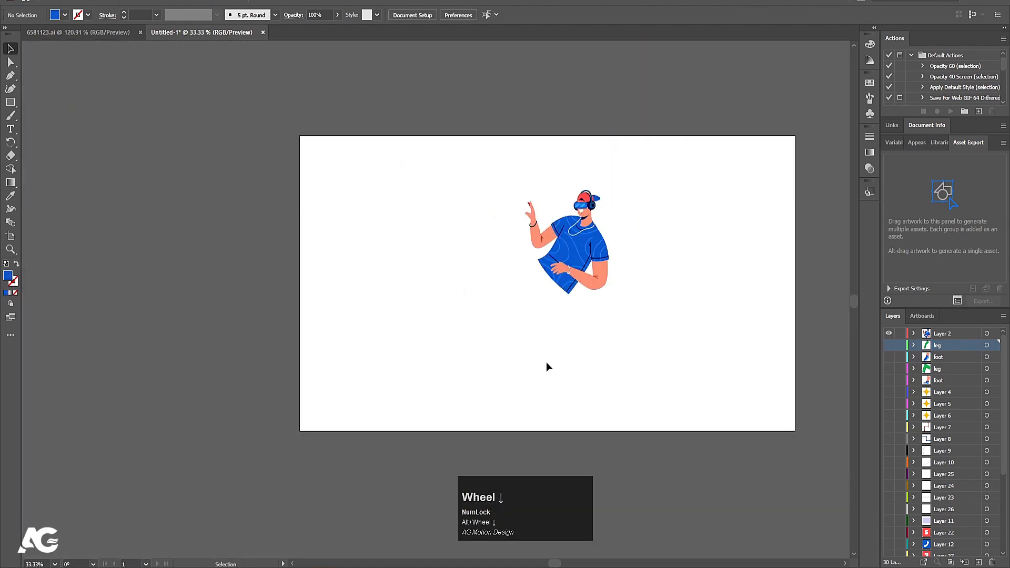
scroll(589, 279, up, 2)
click(589, 281)
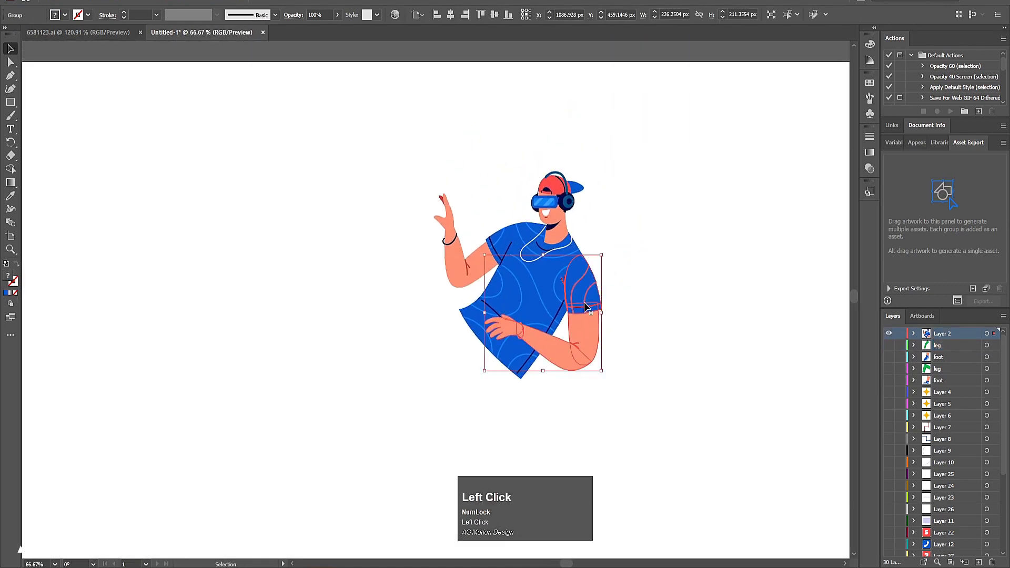
key(ctrl+x)
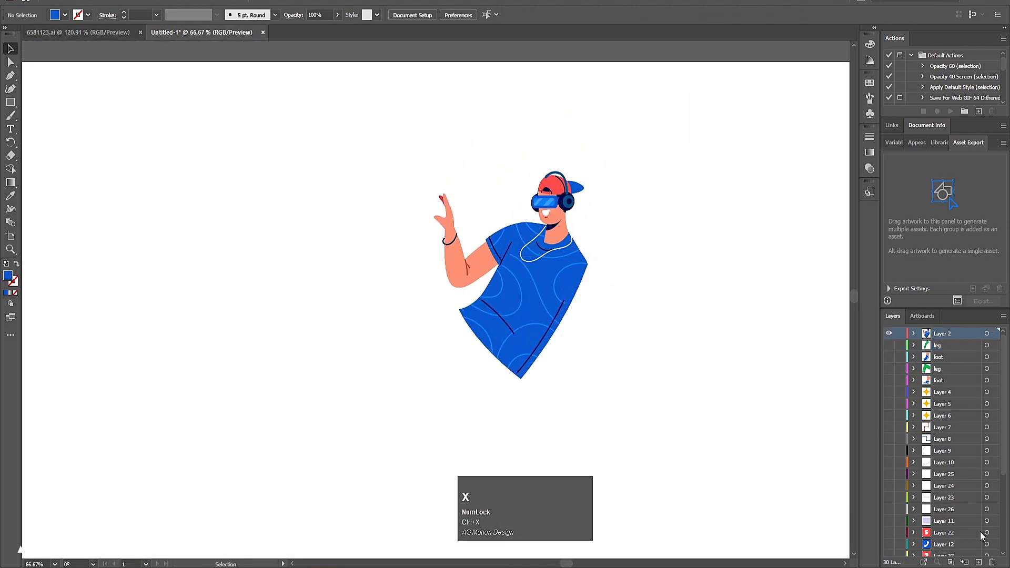
click(978, 563)
key(ctrl+shift+v)
Ungroup the lower bent arm's artwork and deselect its parts.
click(669, 354)
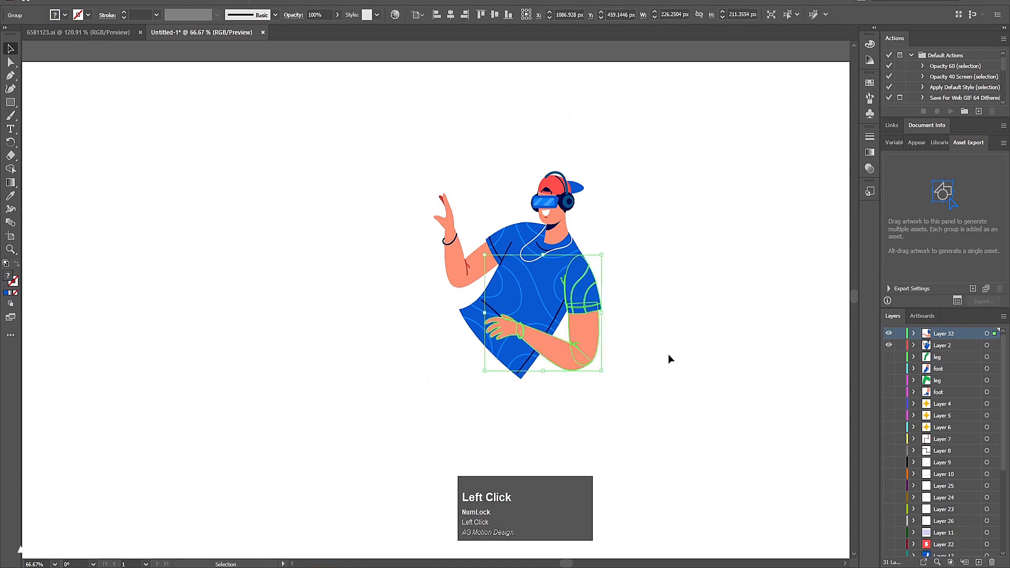
click(504, 332)
scroll(512, 305, up, 3)
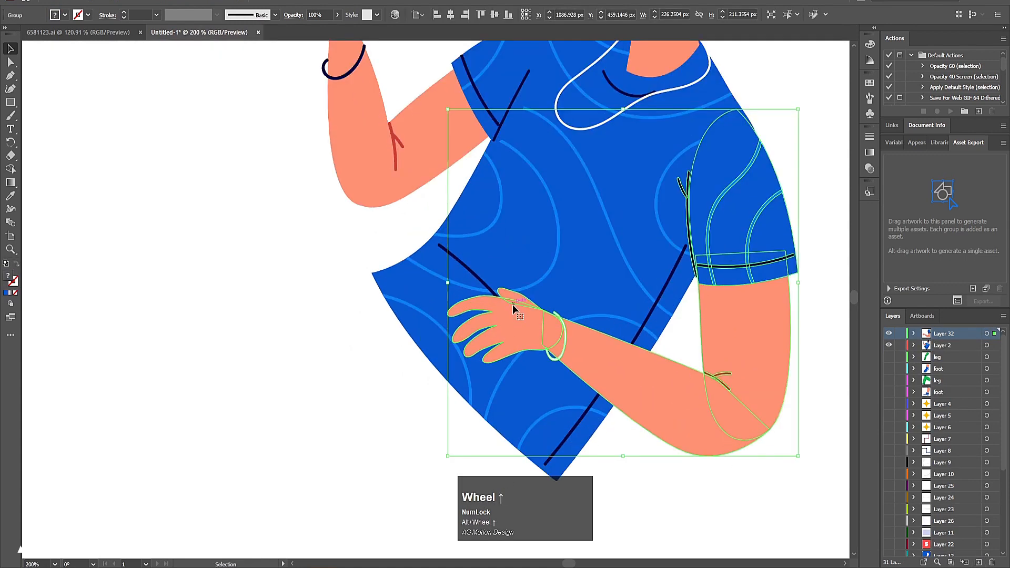
right_click(503, 314)
click(529, 406)
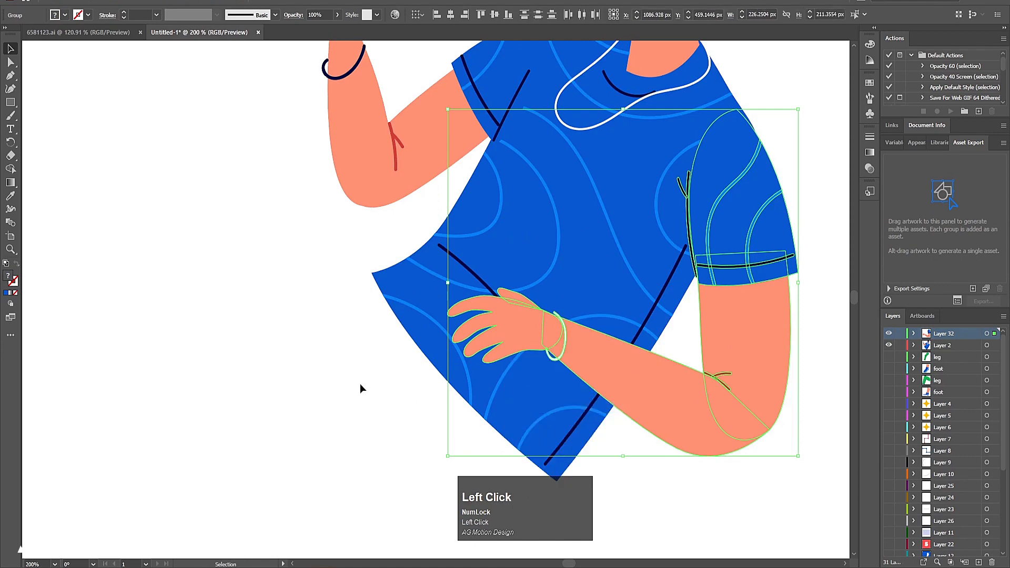
click(360, 386)
Cut the lower arm's hand with its bracelet and paste it in place on a new layer above the arm's layer.
click(544, 323)
key(ctrl+x)
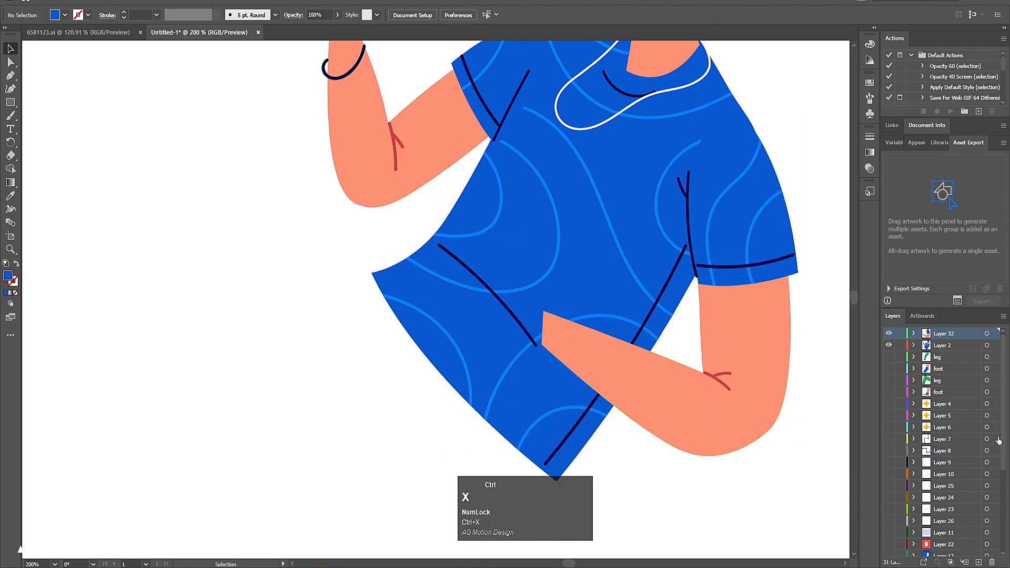
click(978, 563)
key(ctrl+v)
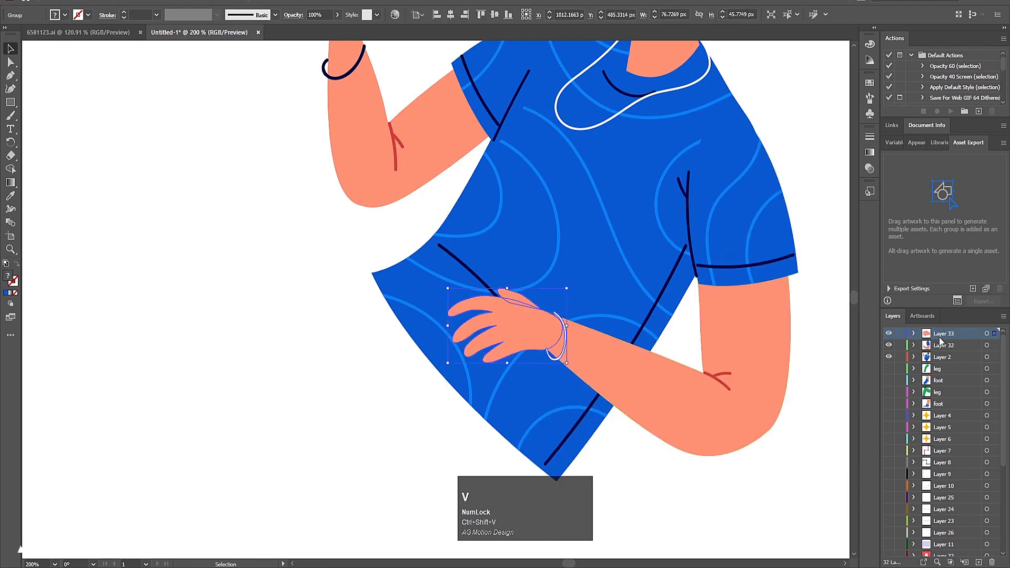
Rename the two new arm layers as hand and arm, and hide both.
double_click(944, 333)
text(hand)
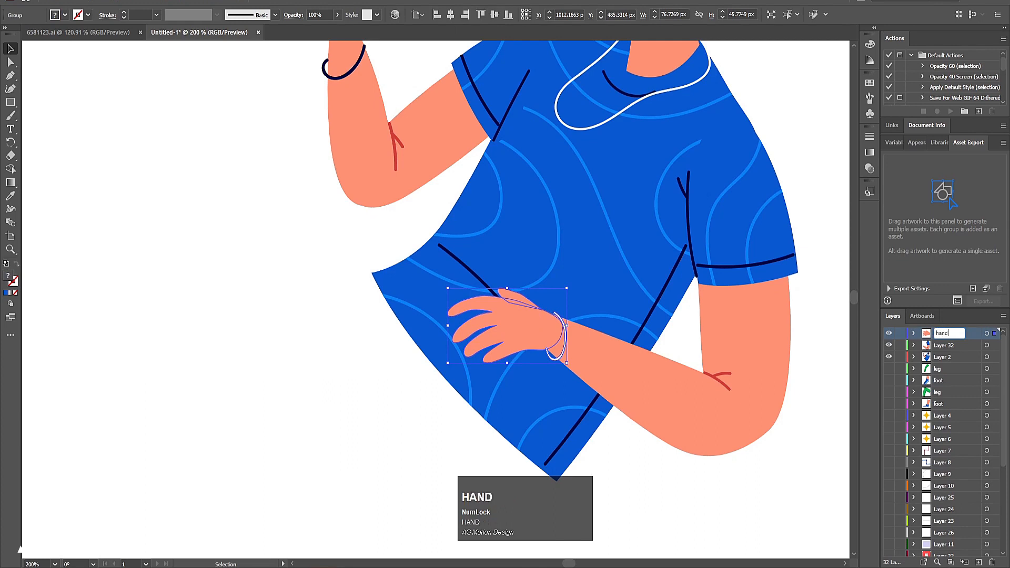
key(Return)
double_click(946, 348)
text(arm)
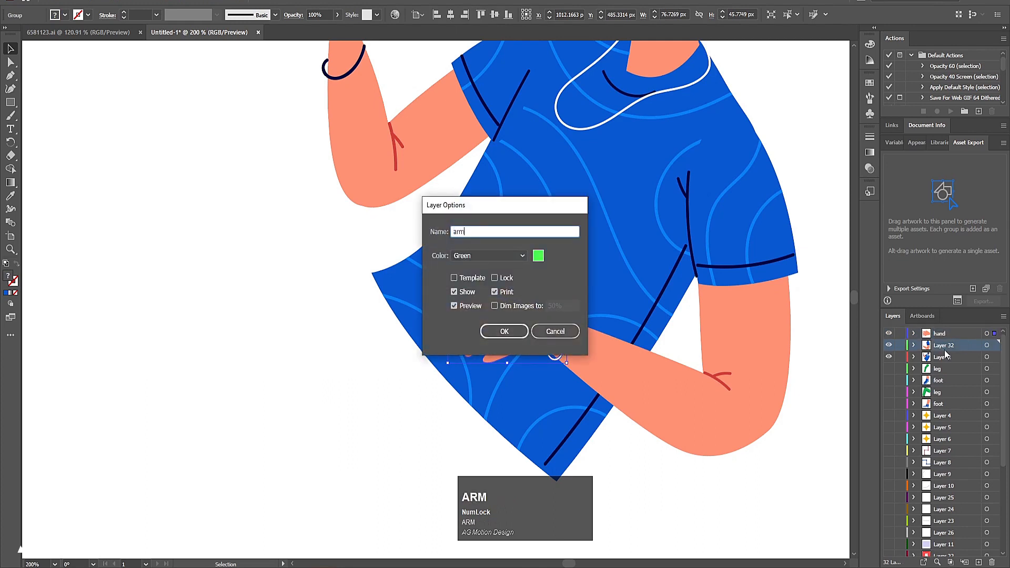
key(Return)
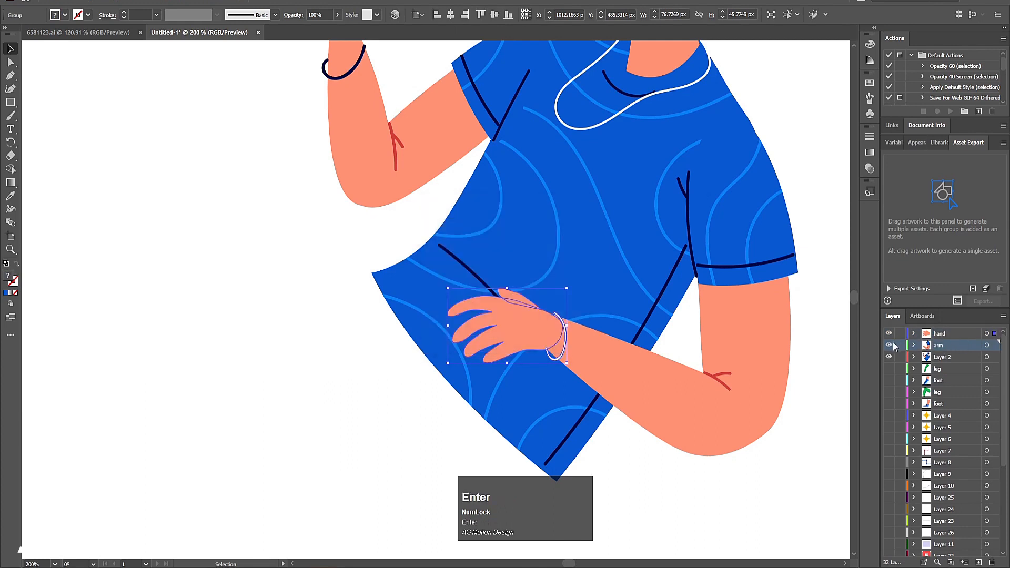
drag(889, 333, 889, 345)
Cut the character's raised hand and paste it in place on a new layer directly above Layer 2.
scroll(527, 289, up, 5)
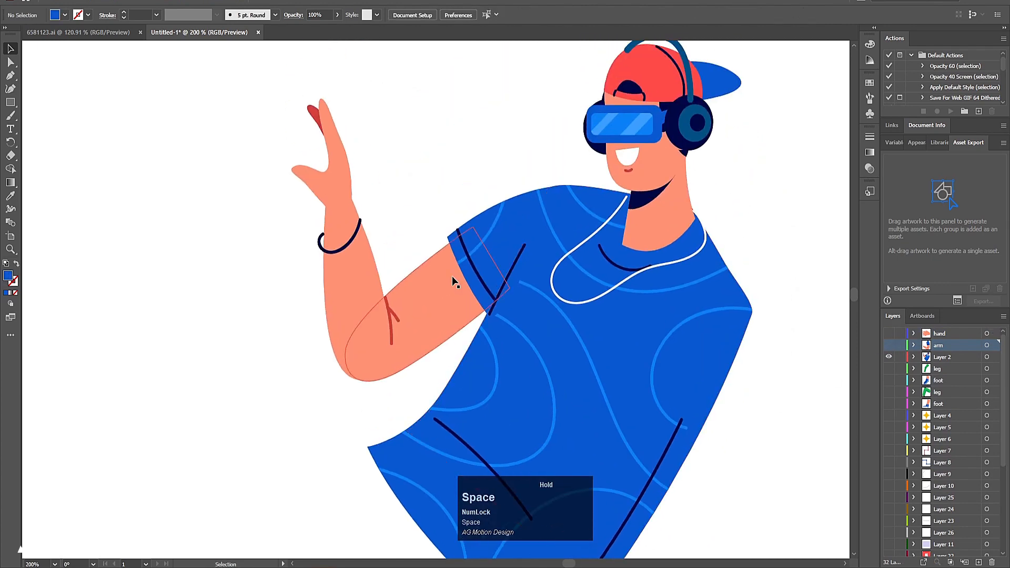
click(327, 196)
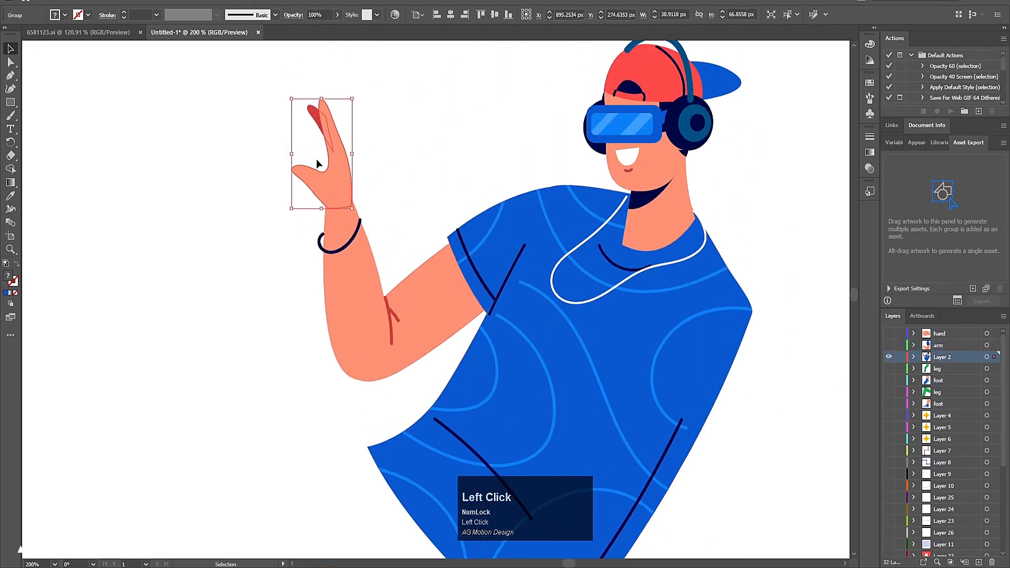
key(ctrl+x)
click(967, 560)
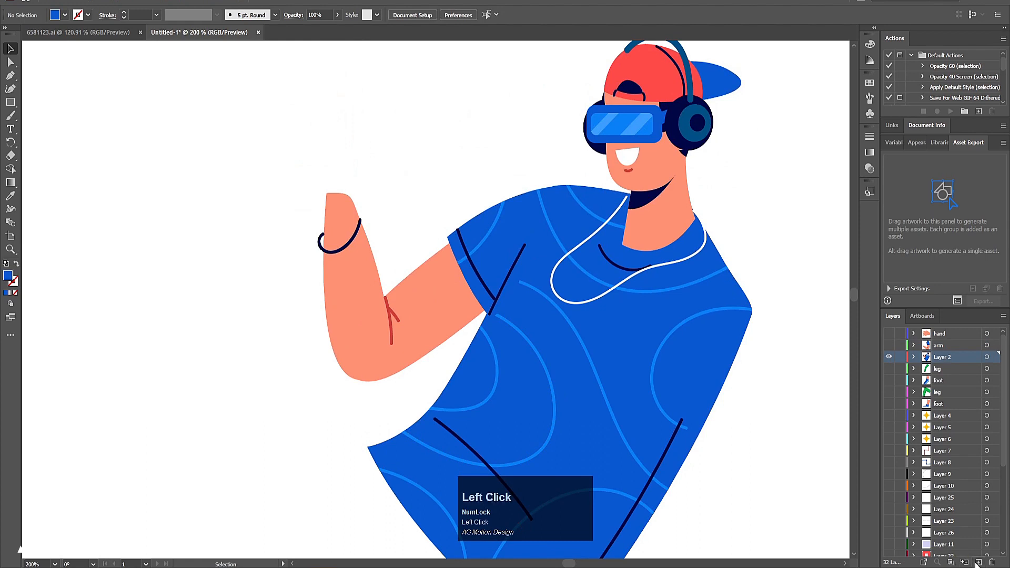
key(ctrl+v)
Rename the raised hand's new layer as hand\ and hide it.
double_click(948, 357)
text(H)
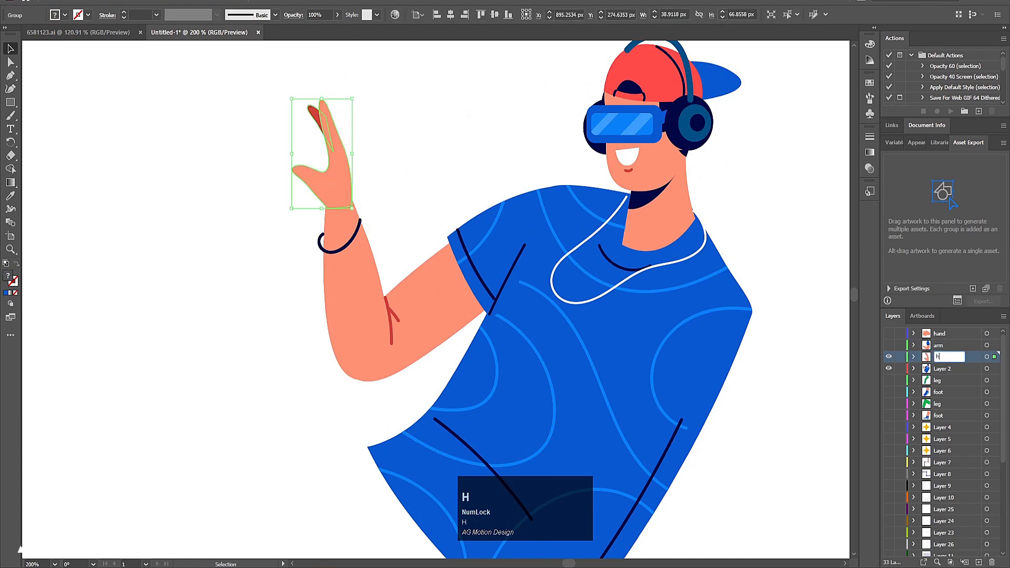
key(Return)
click(889, 357)
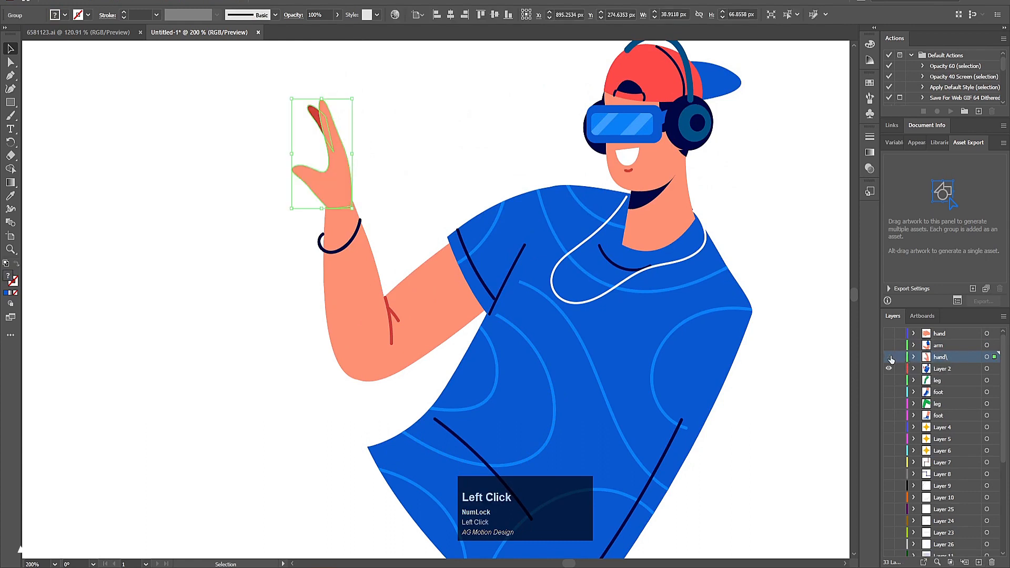
click(438, 310)
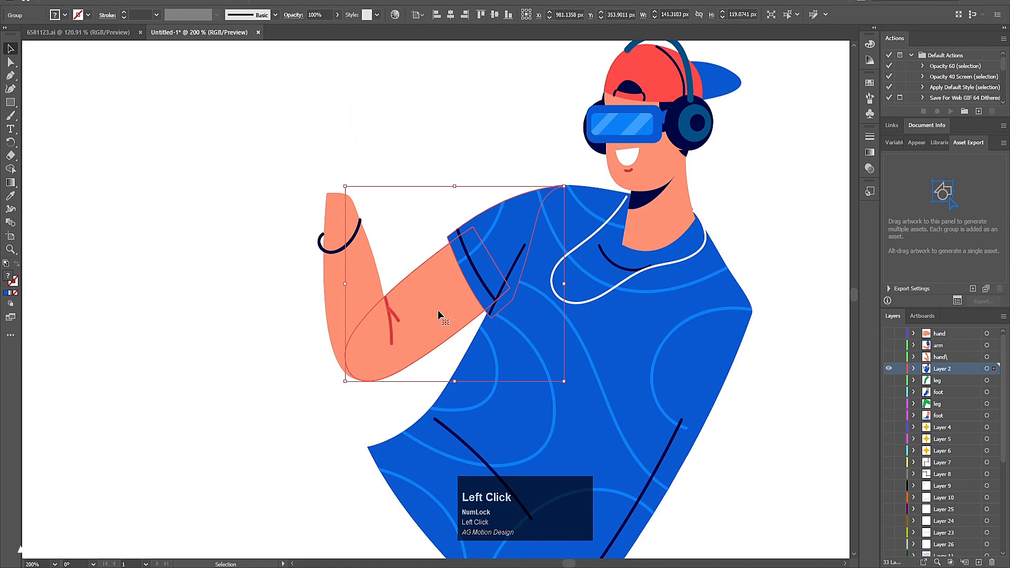
click(371, 246)
key(ctrl+x)
key(ctrl+z)
click(436, 152)
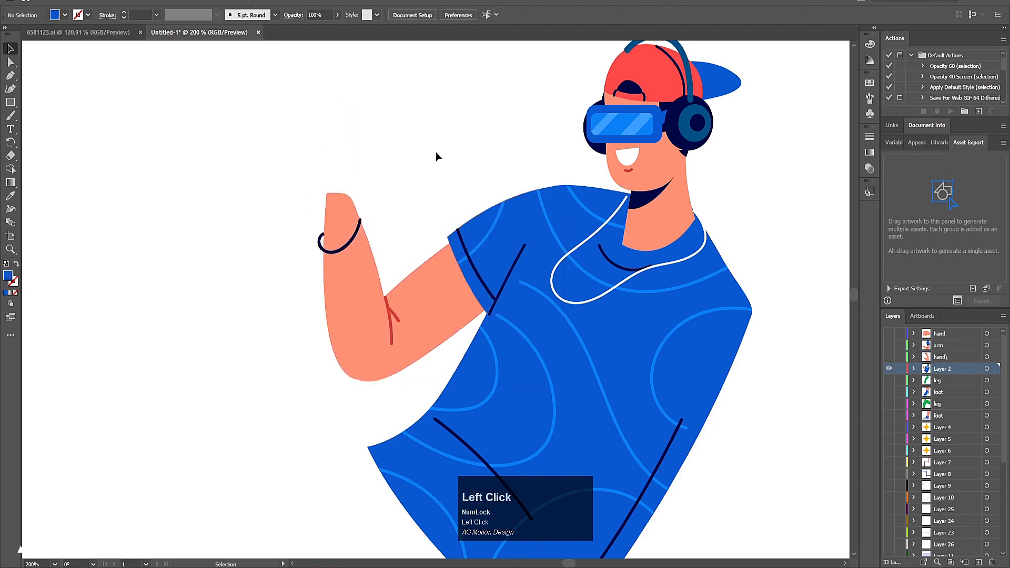
Cut the raised arm with its sleeve and bracelet and paste it in place on a new layer directly below Layer 2.
drag(324, 210, 475, 315)
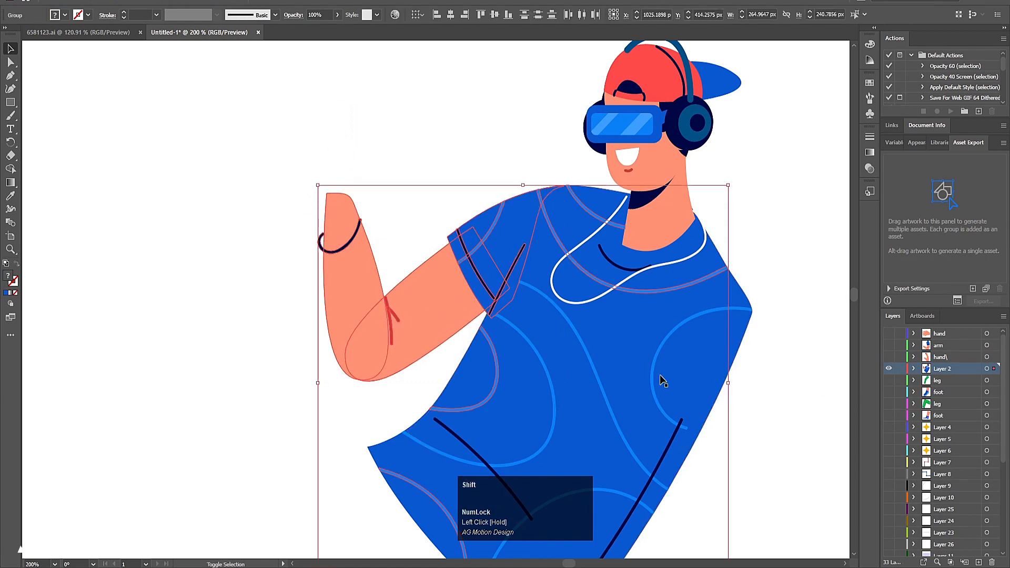
shift+click(495, 387)
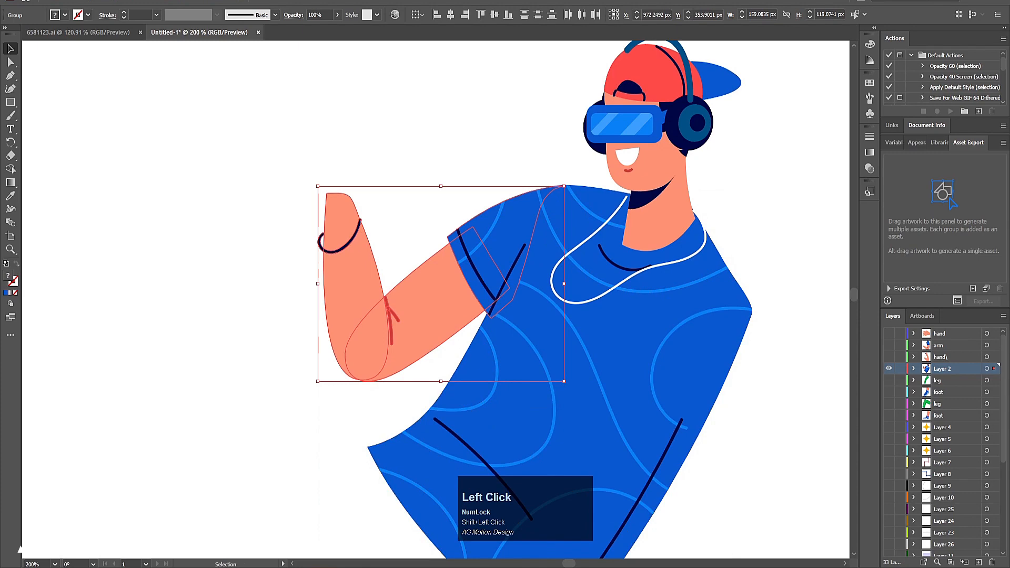
key(Delete)
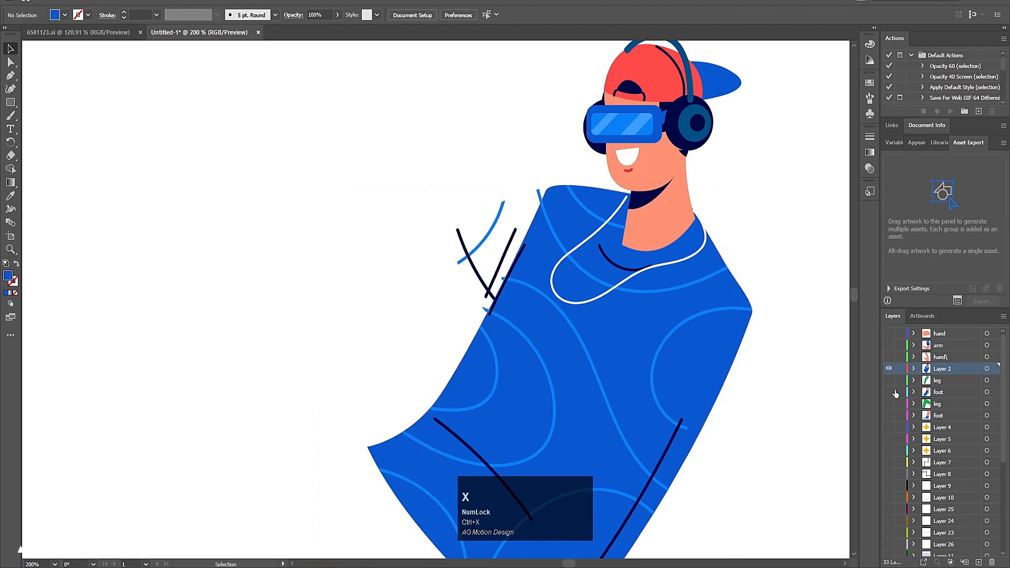
click(935, 382)
click(980, 563)
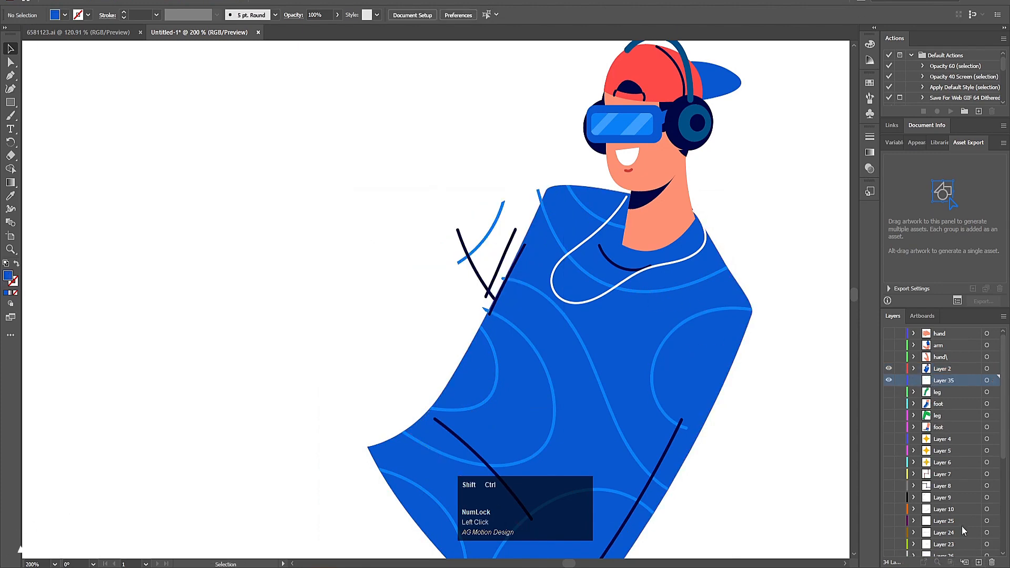
key(ctrl+shift+v)
Rename the raised arm's new layer as hand and hide it.
double_click(944, 381)
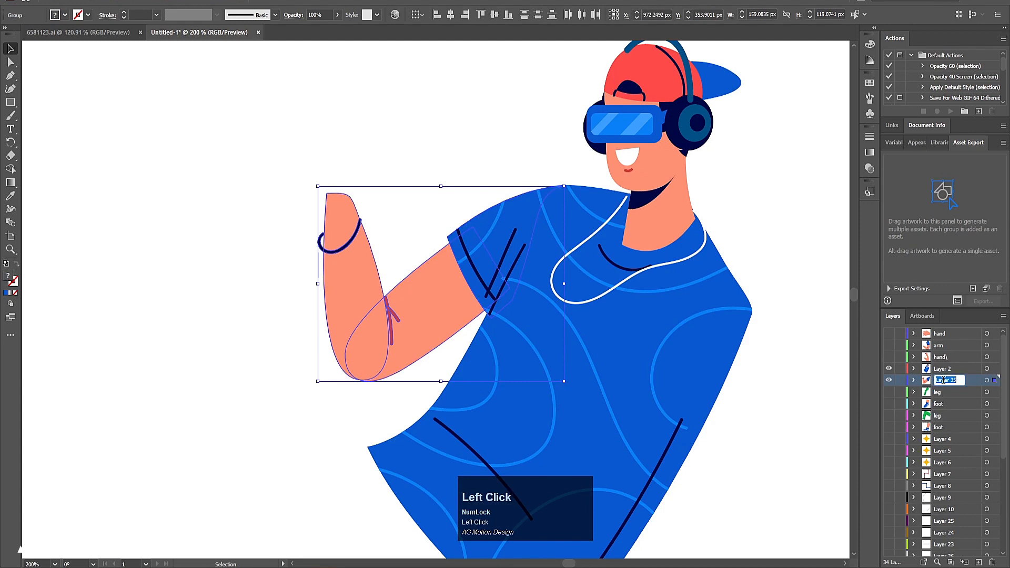
text(hand)
key(Return)
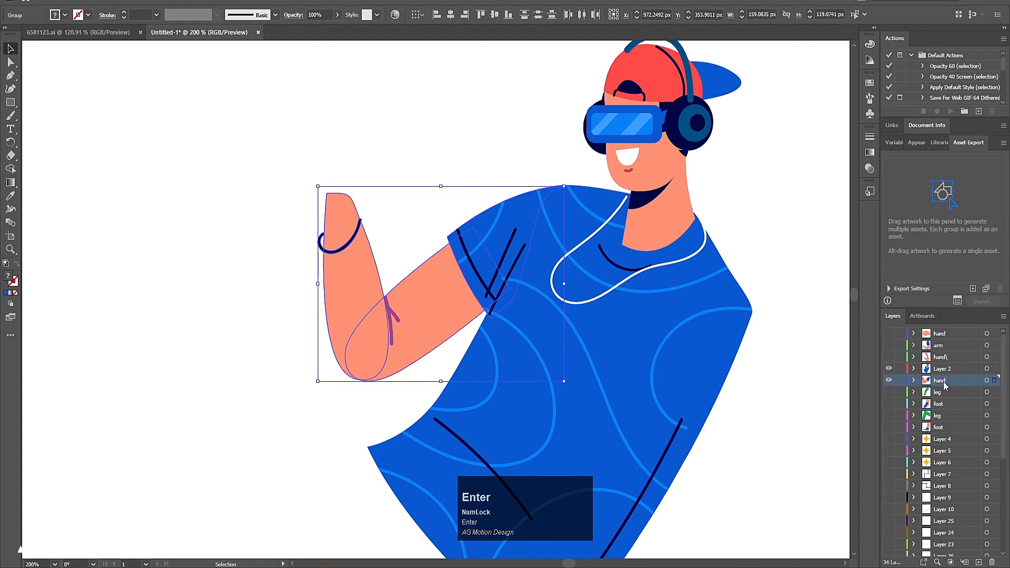
click(889, 380)
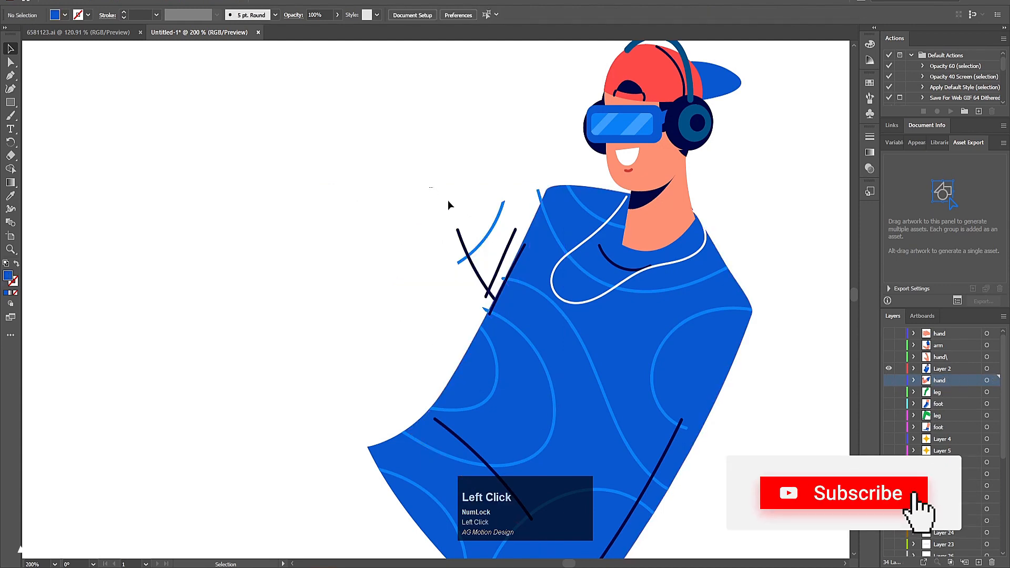
Ungroup the blue and dark detail lines left behind by the raised arm's sleeve.
click(482, 252)
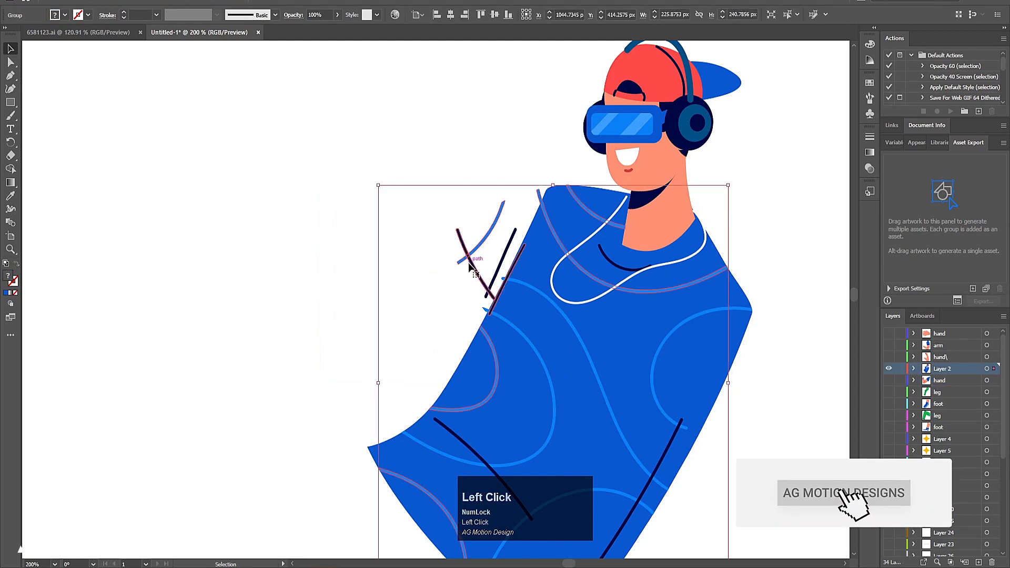
right_click(468, 264)
click(495, 374)
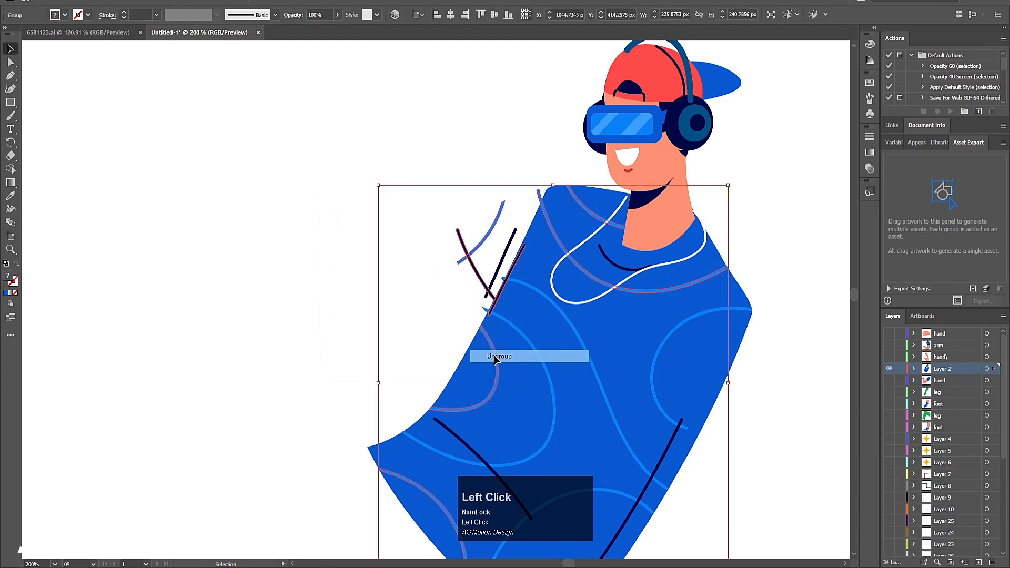
click(422, 272)
click(476, 275)
mouse_move(454, 195)
mouse_down()
mouse_move(486, 261)
mouse_move(476, 271)
mouse_up()
click(448, 289)
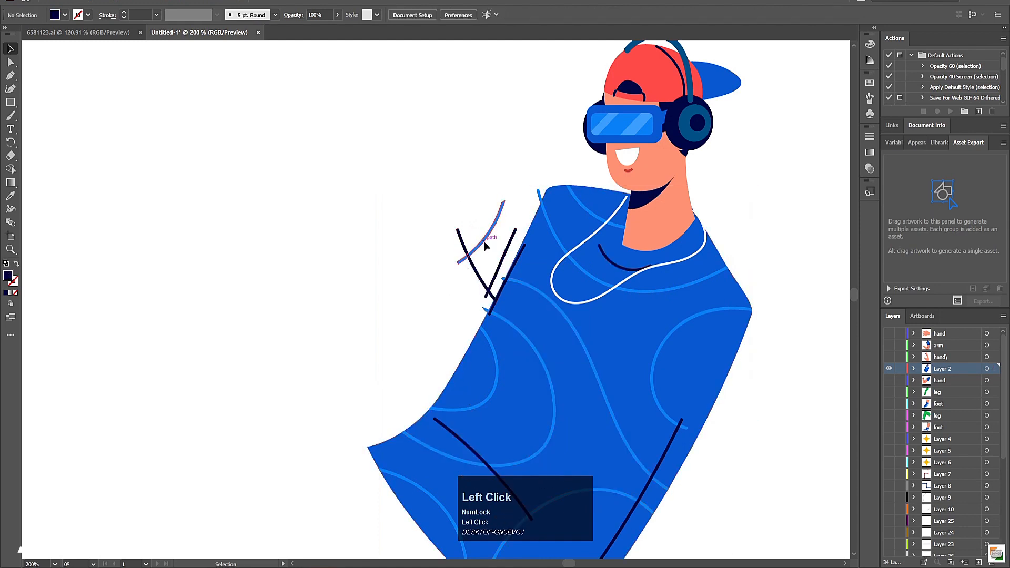
Ungroup the shirt artwork that still contains the short dark line beside the sleeve.
click(484, 241)
shift+click(498, 277)
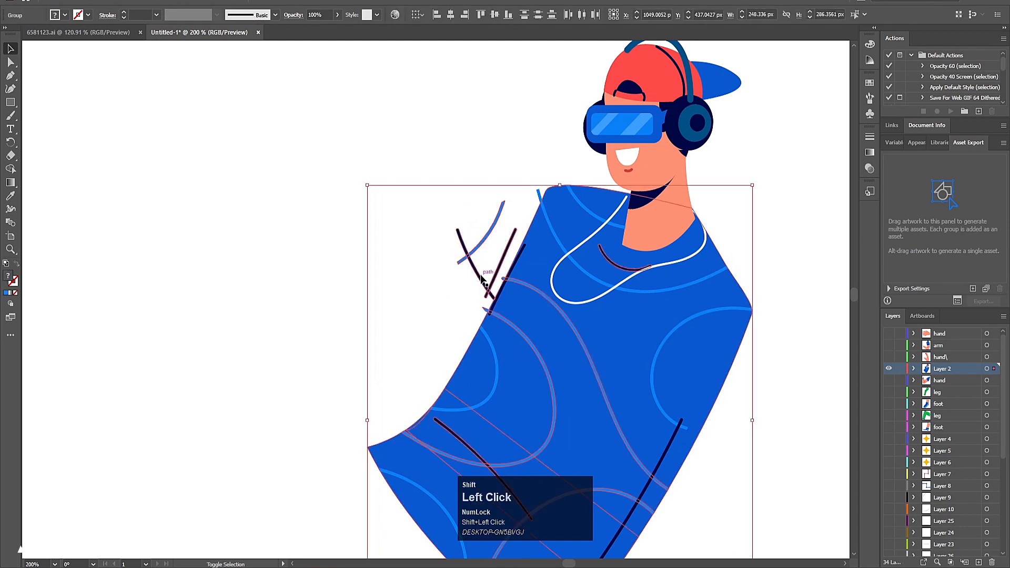
click(483, 258)
right_click(498, 273)
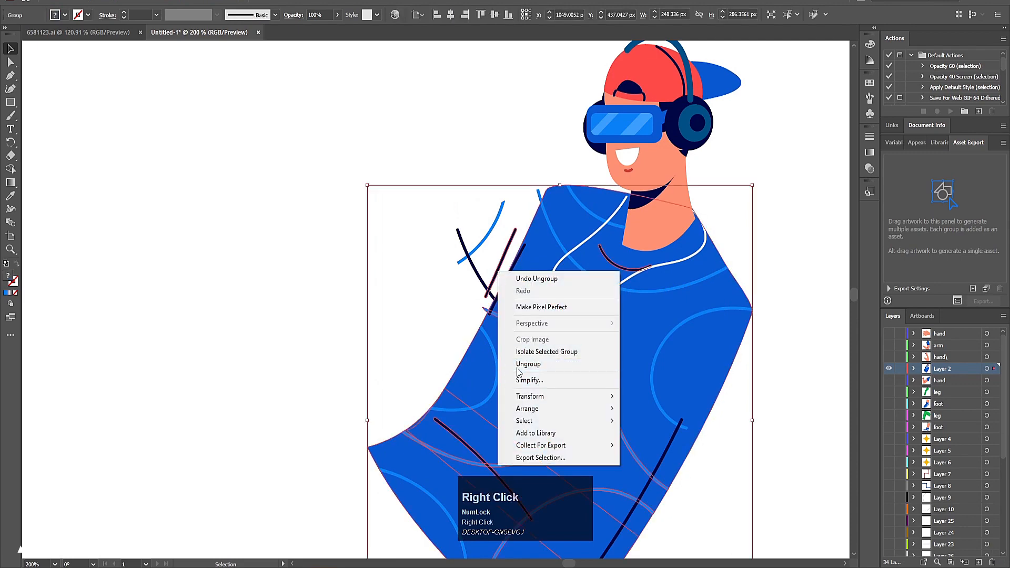
click(458, 308)
Cut the leftover sleeve lines from Layer 2 and paste them in place on the raised arm's layer, with that layer shown.
click(469, 286)
click(473, 266)
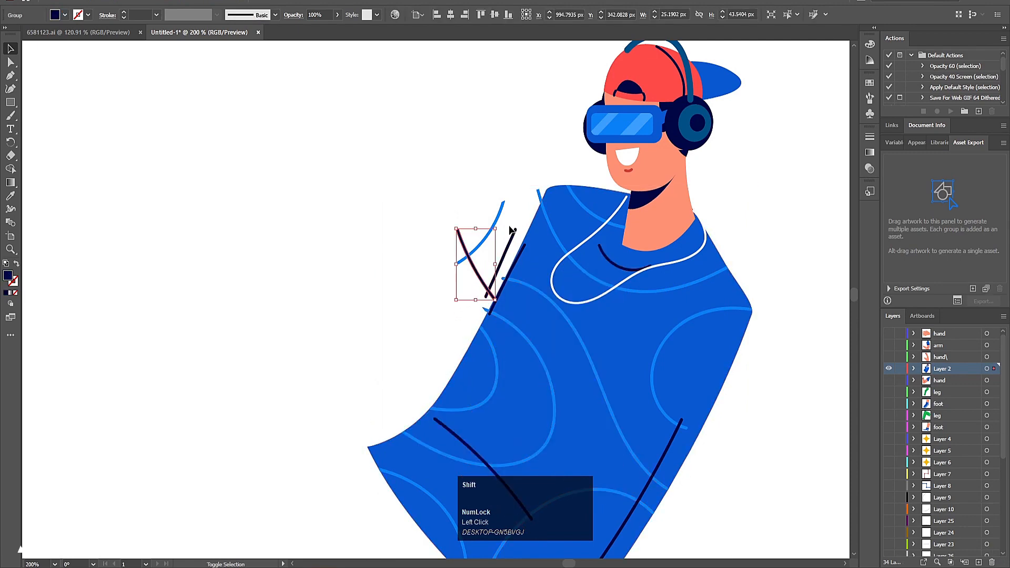
shift+click(497, 212)
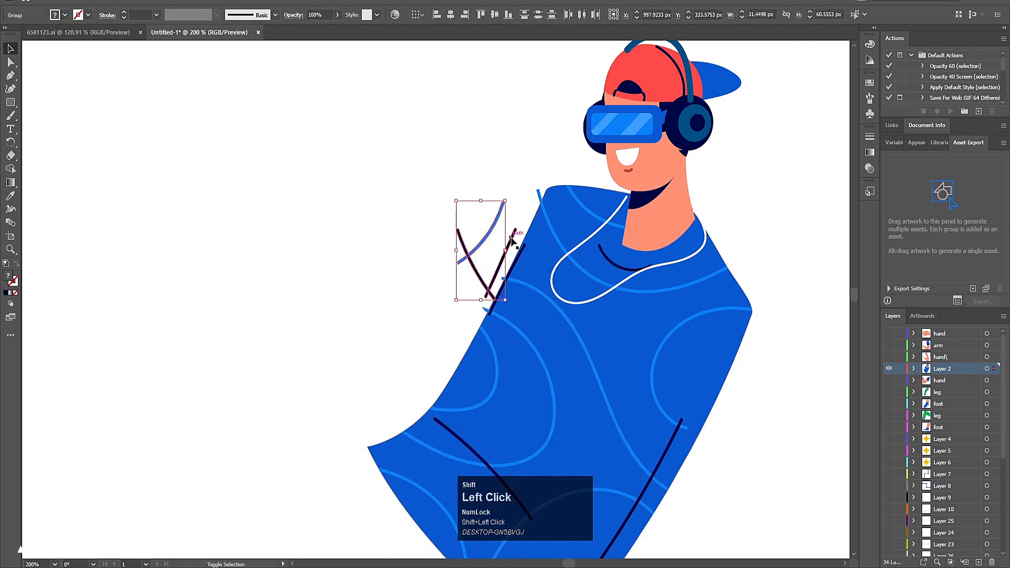
key(ctrl+x)
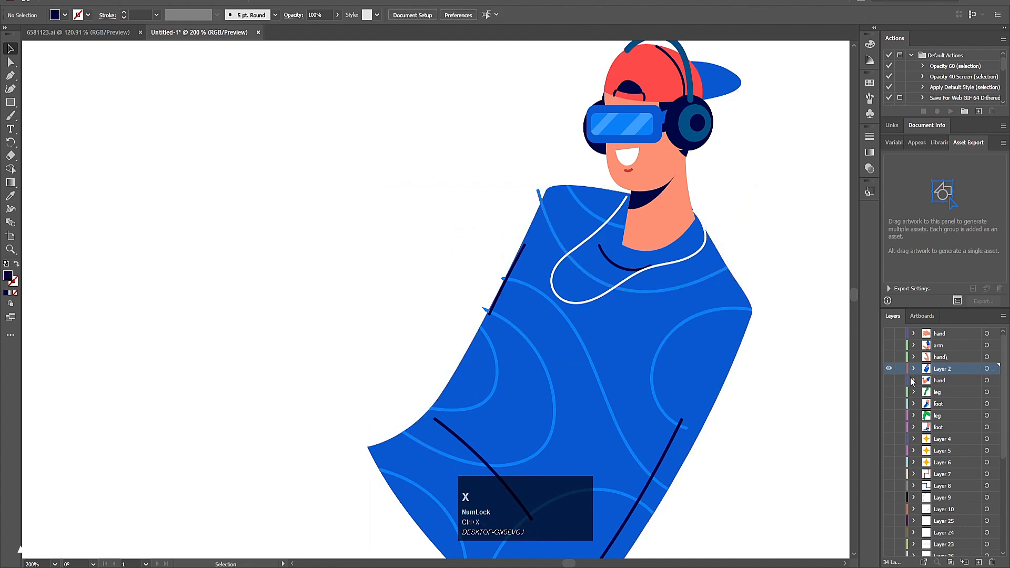
click(889, 380)
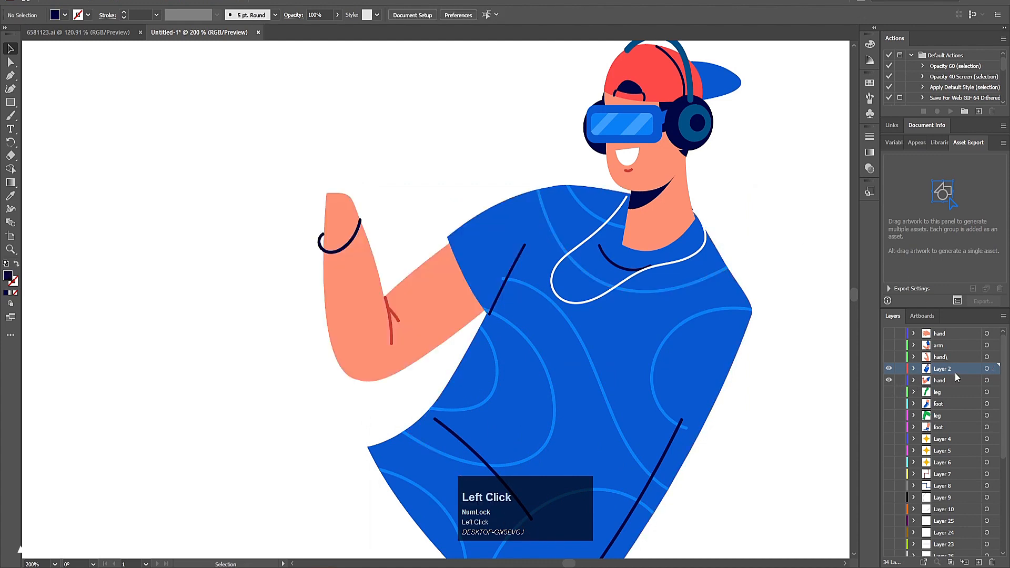
click(946, 381)
key(ctrl+shift+v)
click(719, 236)
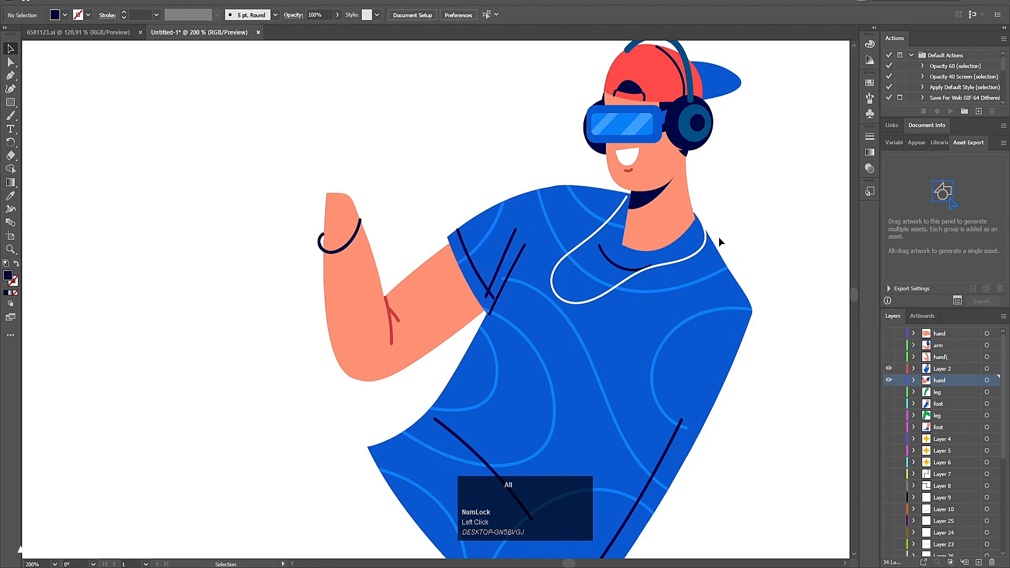
Show the raised hand's layer and move it below Layer 2, directly above the raised arm's layer.
scroll(693, 301, down, 5)
scroll(687, 338, up, 4)
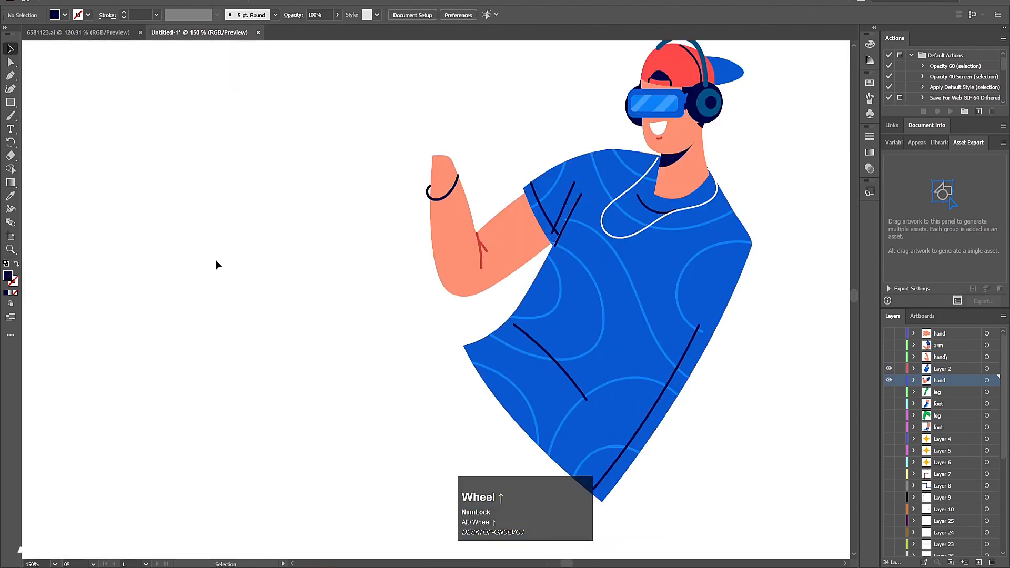
scroll(567, 178, up, 1)
key(space)
drag(567, 180, 495, 191)
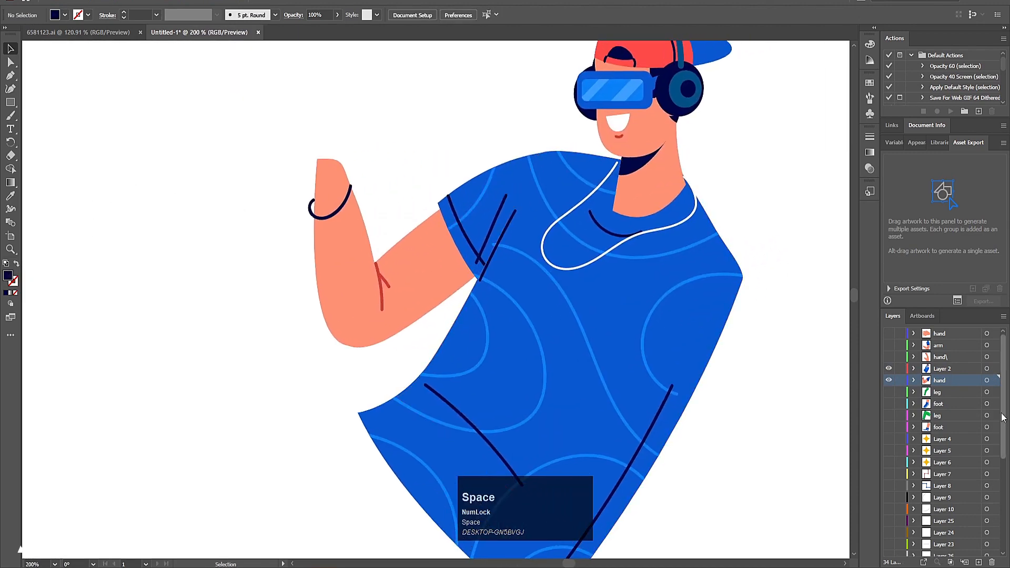
click(935, 359)
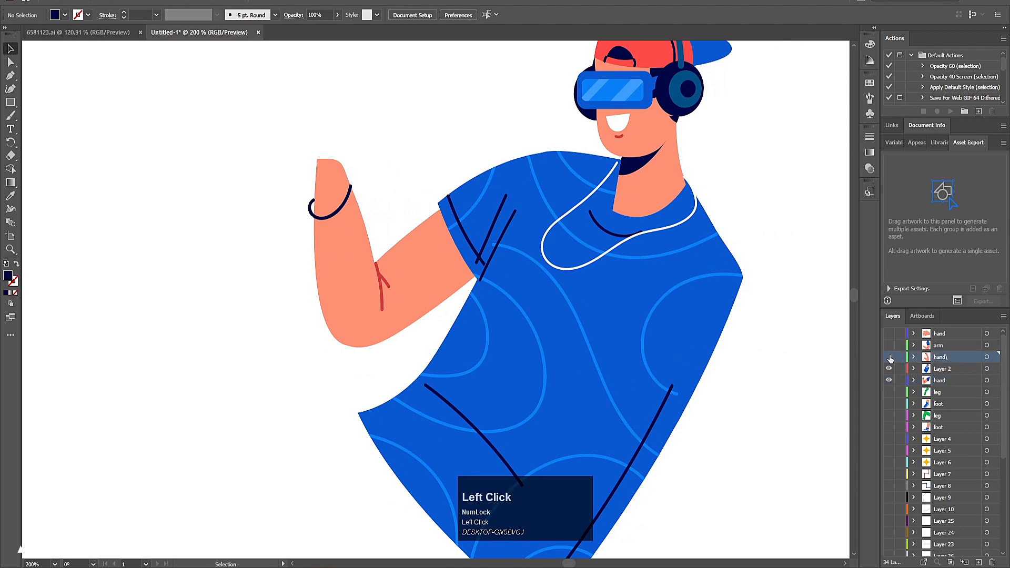
click(889, 359)
drag(937, 359, 917, 382)
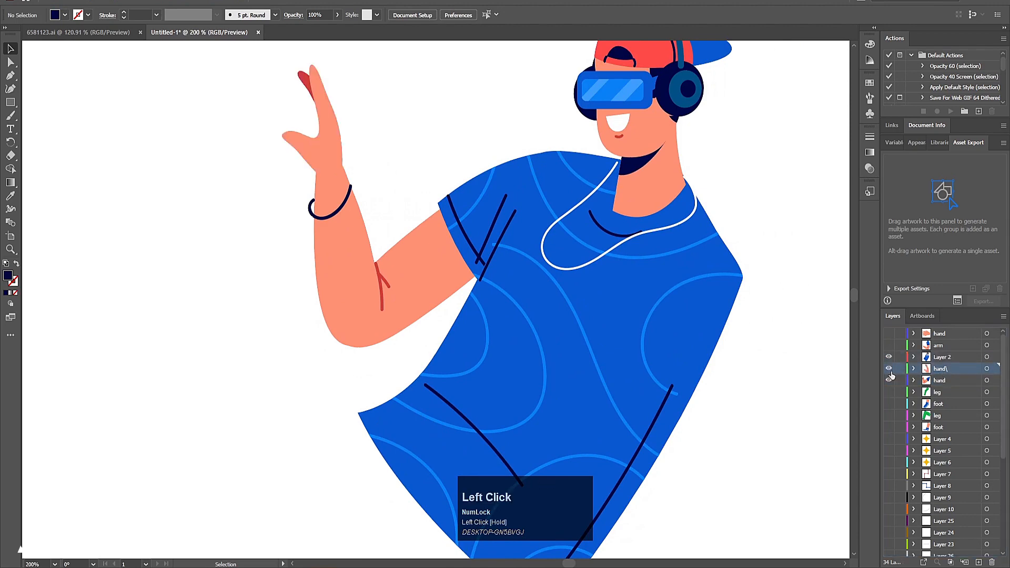
Cut the character's head and neck with the cap and headphones and paste them in place on a new layer above Layer 2.
scroll(476, 317, down, 2)
drag(569, 210, 552, 278)
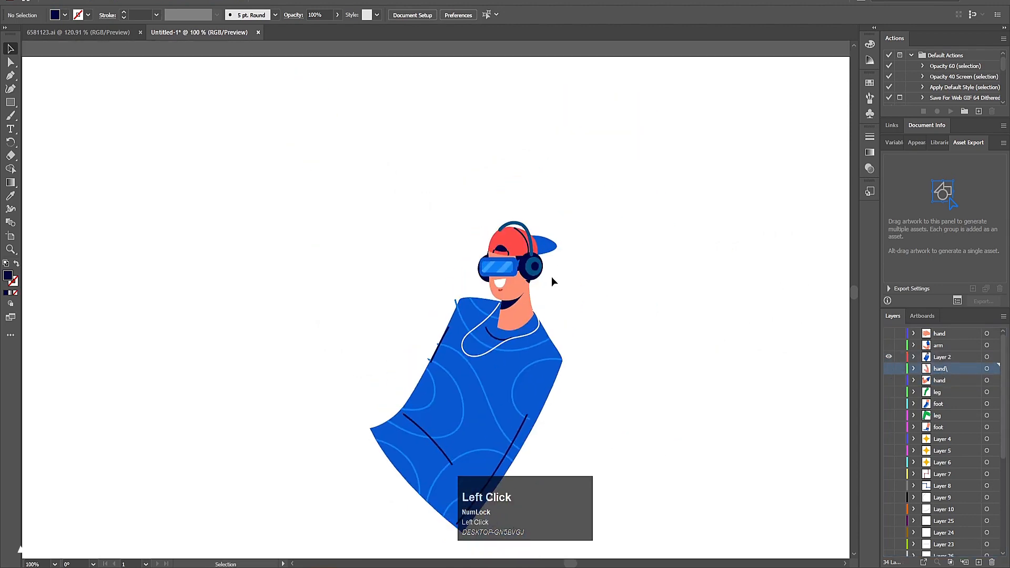
scroll(558, 272, up, 2)
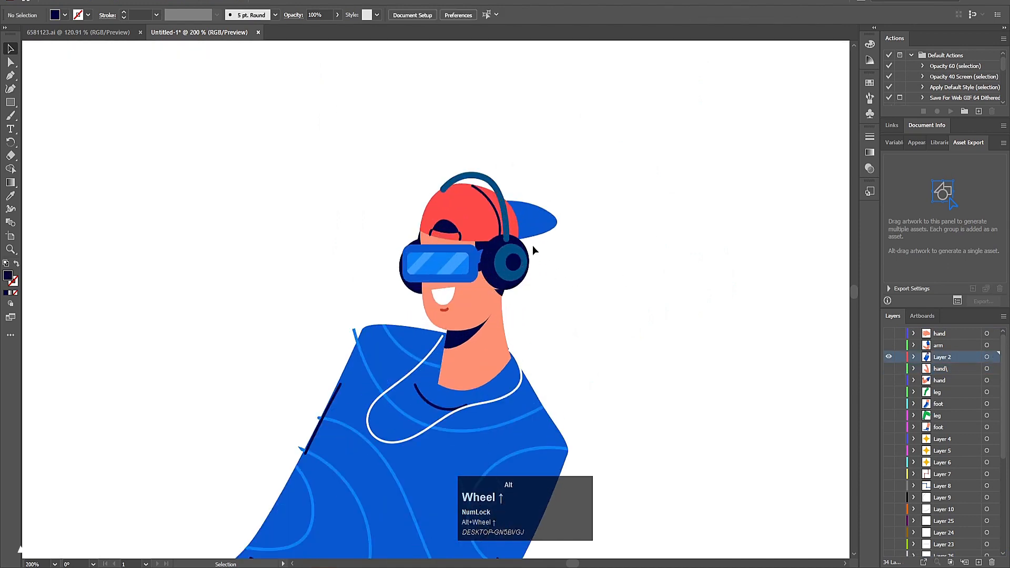
drag(488, 245, 557, 311)
key(ctrl+x)
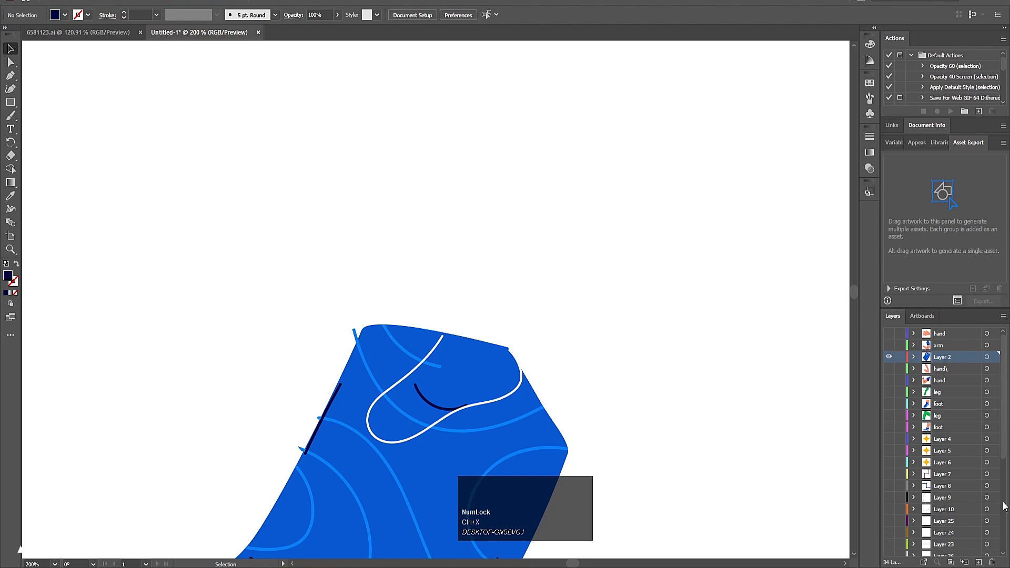
click(979, 562)
key(ctrl+shift+v)
Rename the head's new layer as head and Layer 2 as chest.
click(955, 358)
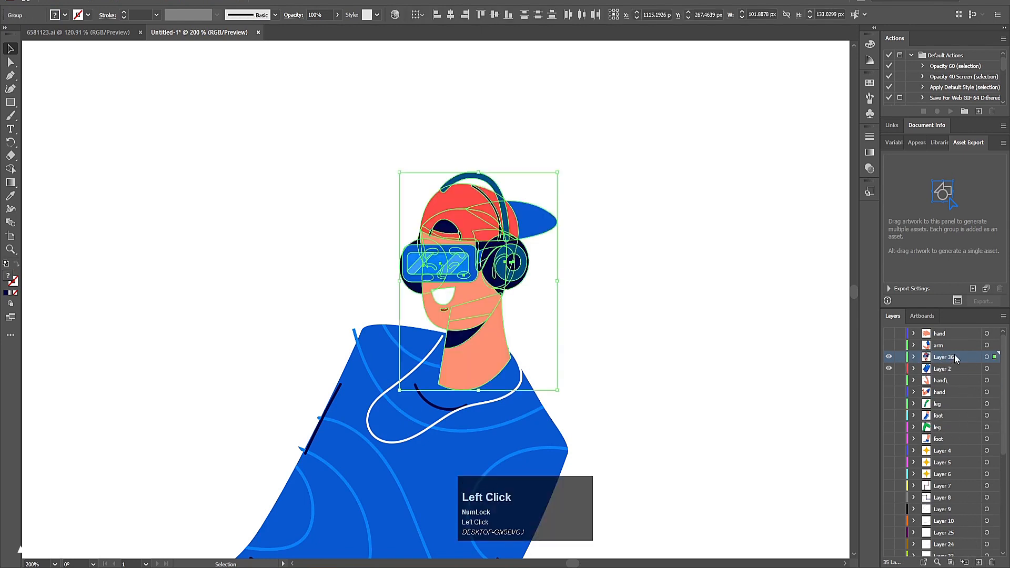
text(head)
key(Return)
double_click(939, 370)
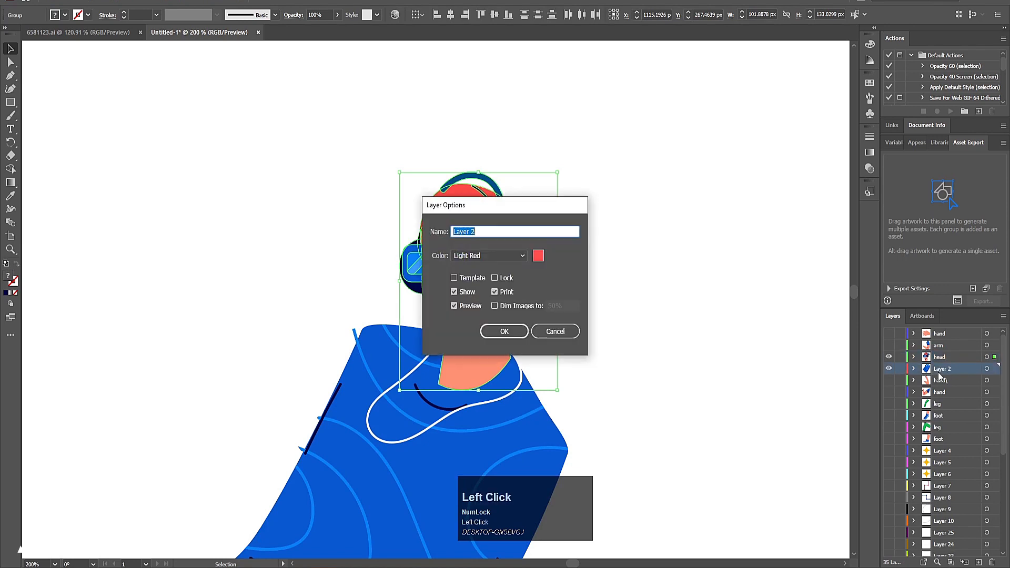
text(chec)
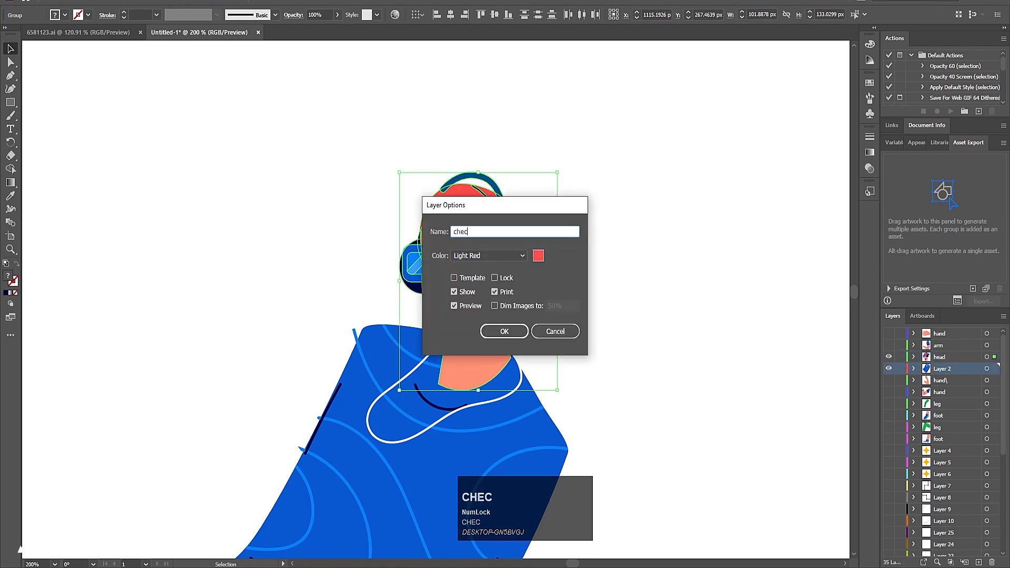
text(st)
key(Return)
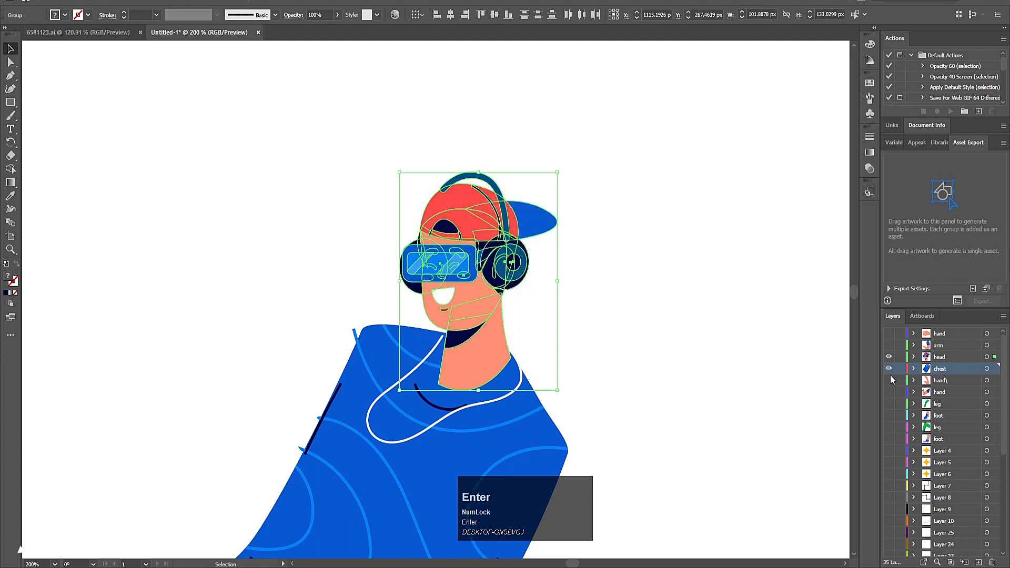
Show all hidden body-part and icon layers from the topmost hand layer down through Layer 13.
key(ctrl+0)
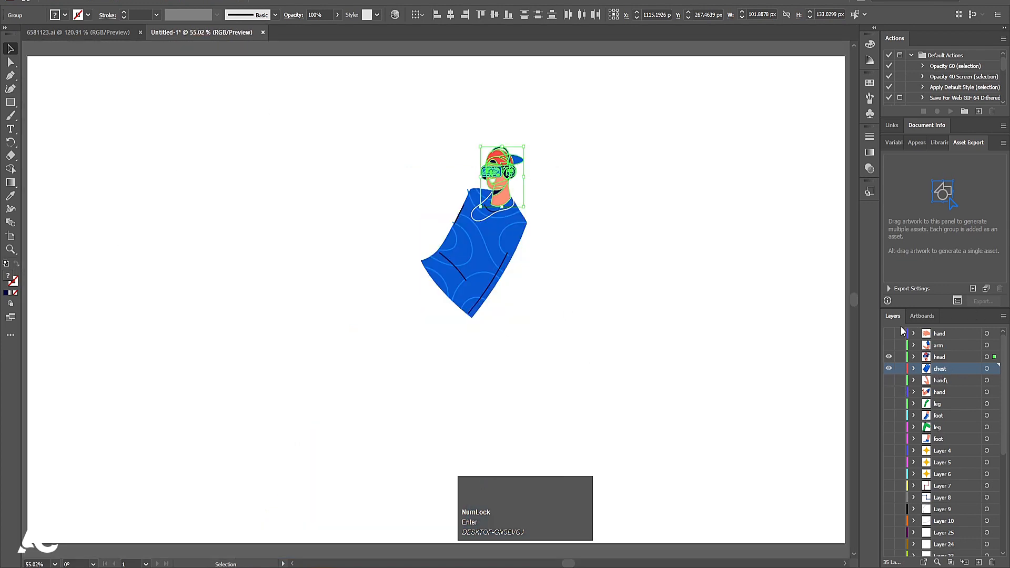
drag(889, 334, 889, 347)
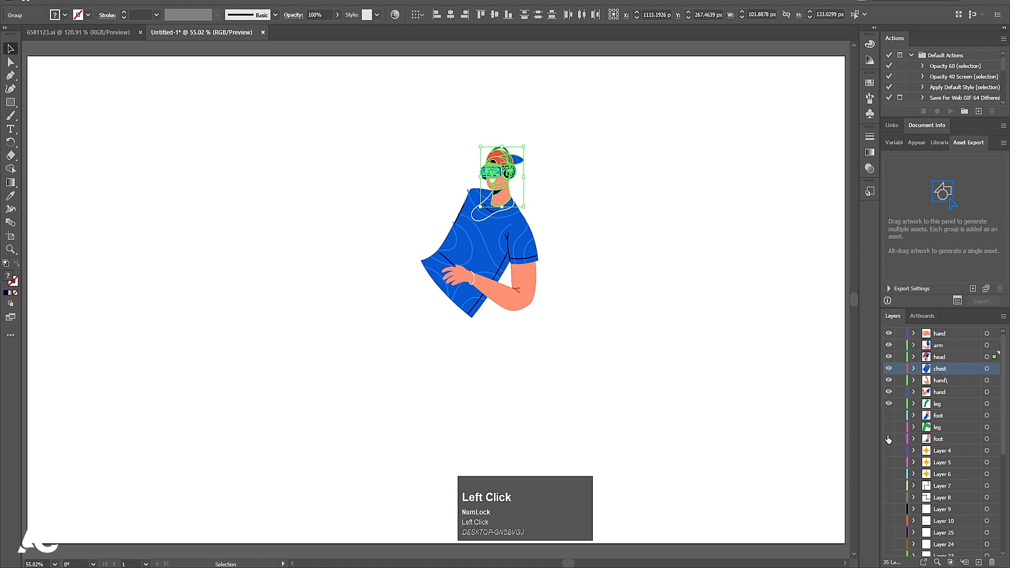
drag(888, 440, 889, 550)
scroll(925, 528, down, 3)
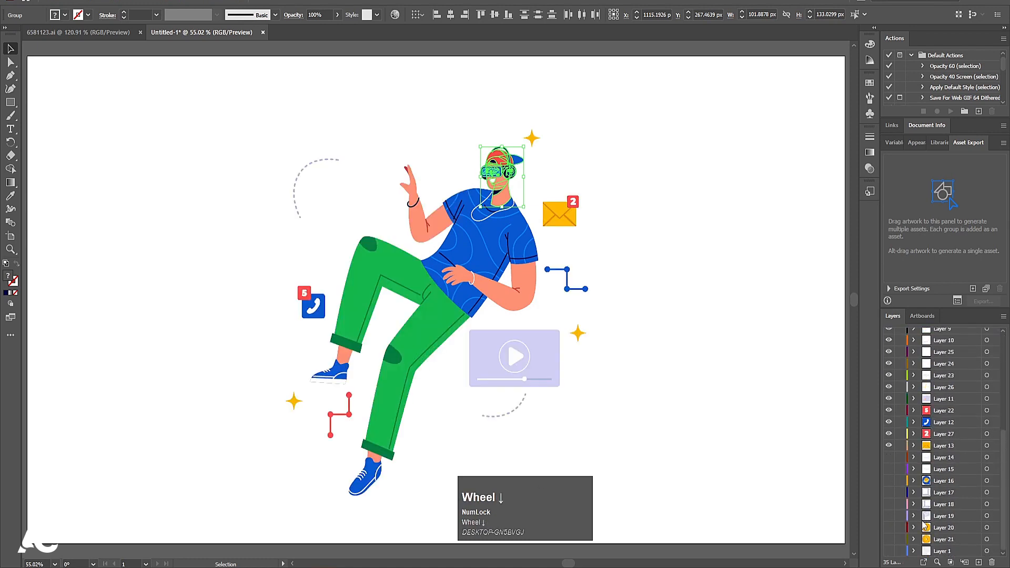
Show the remaining hidden layers from Layer 14 down through Layer 1.
drag(889, 460, 889, 551)
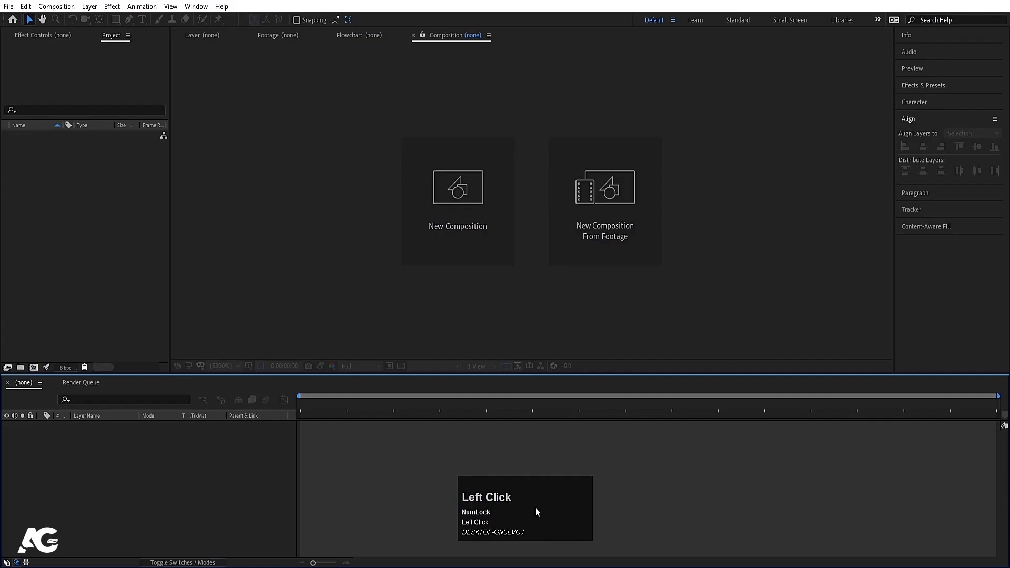
In After Effects, create a composition named Main Animation with a white background and display the Title/Action Safe guides.
click(445, 190)
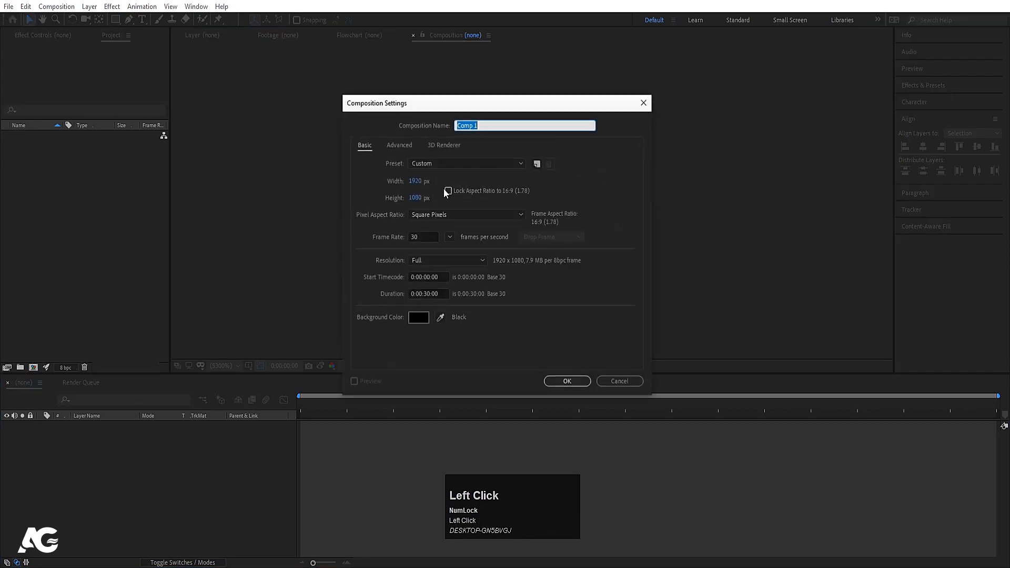
text(Main Animation)
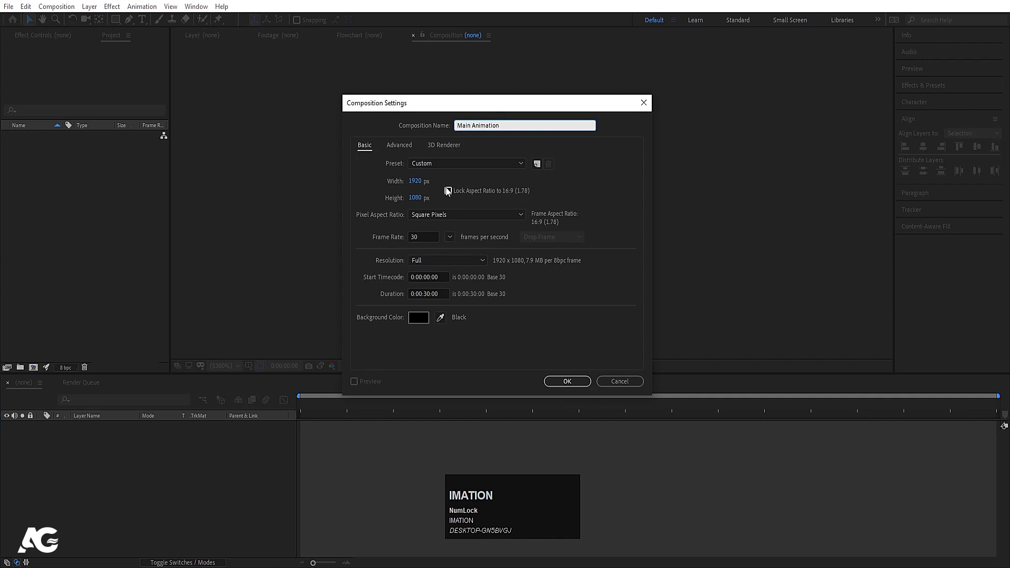
click(419, 199)
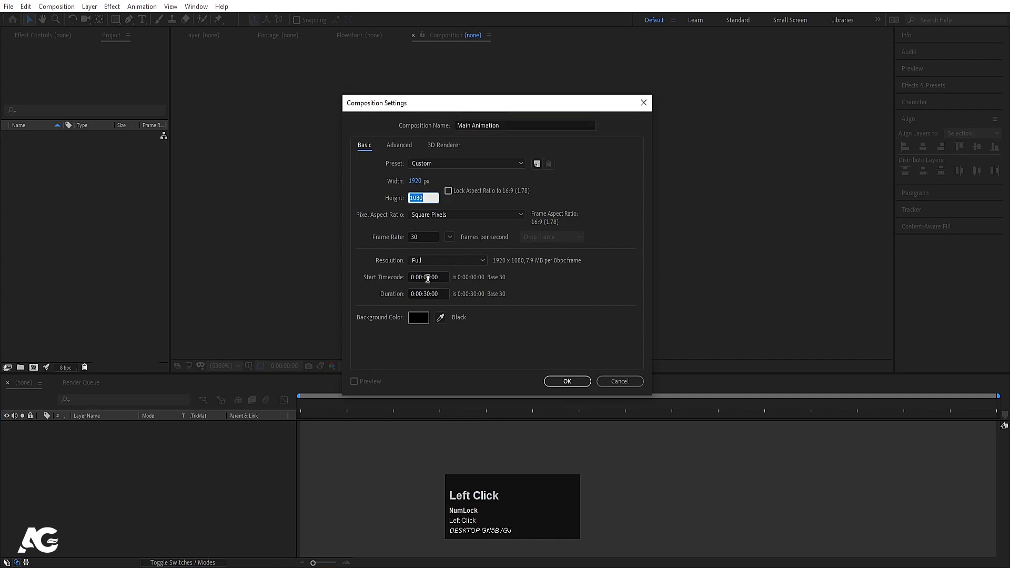
click(423, 320)
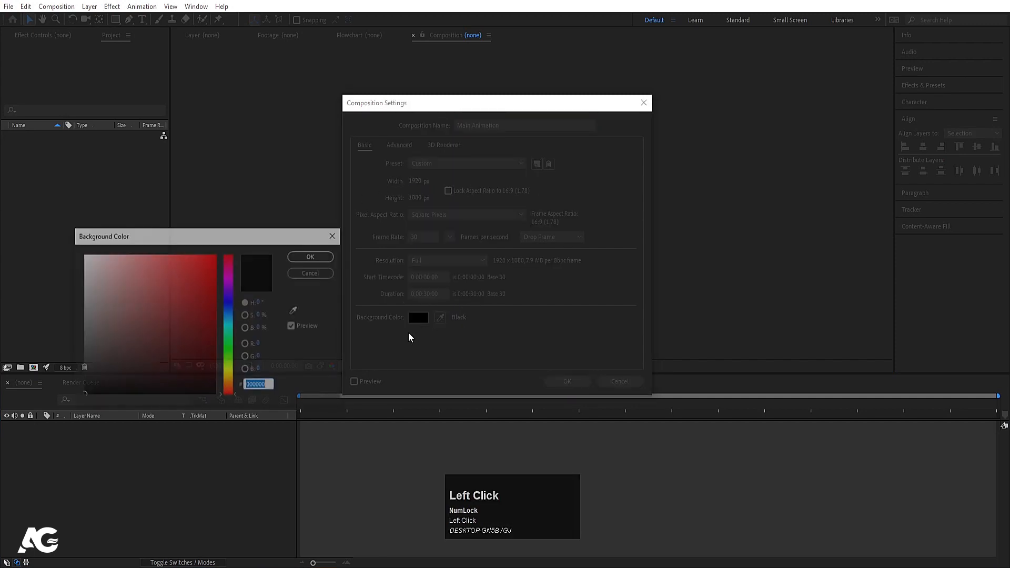
drag(141, 270, 26, 169)
key(Return)
key(Return)
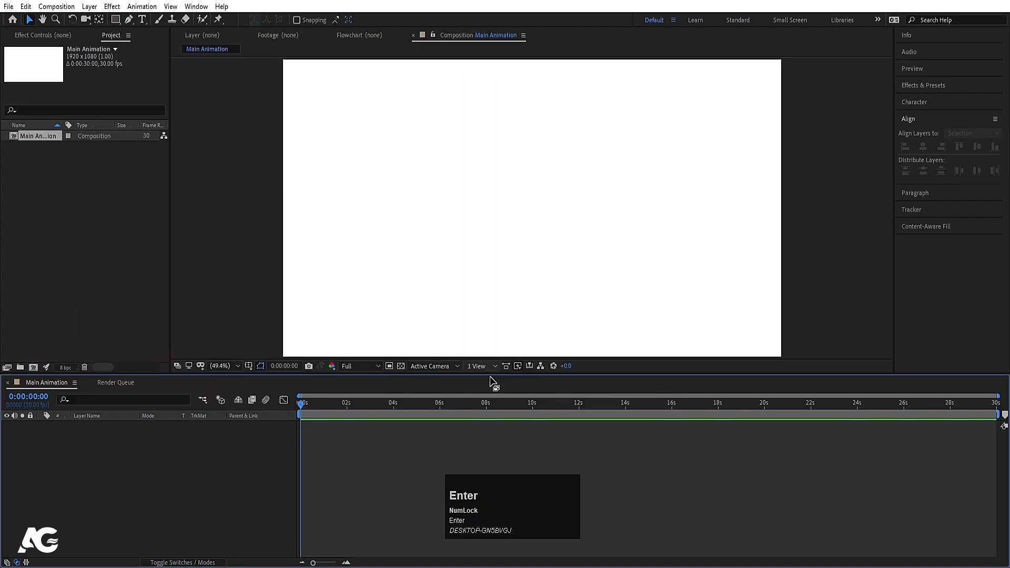
click(249, 366)
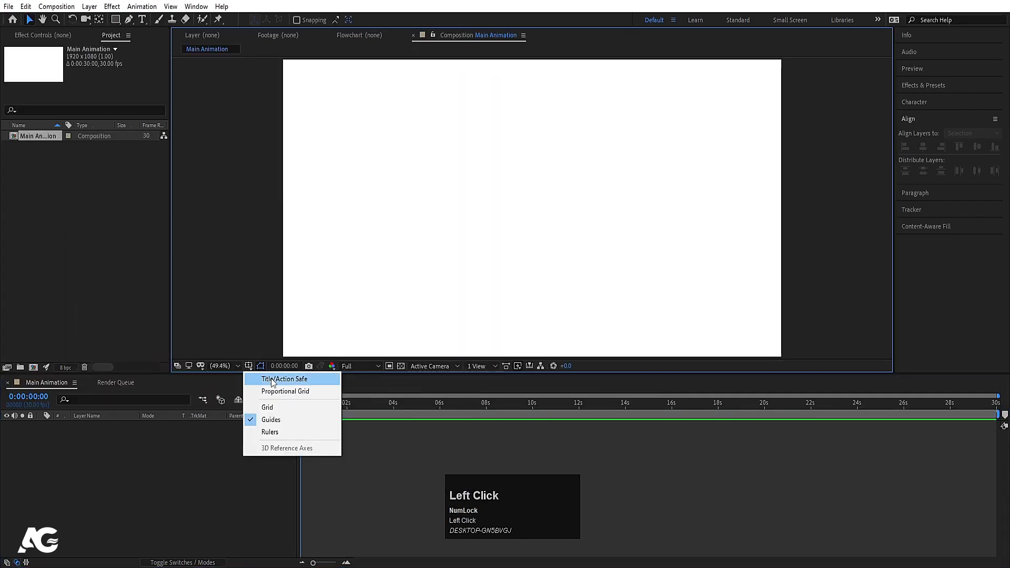
click(273, 380)
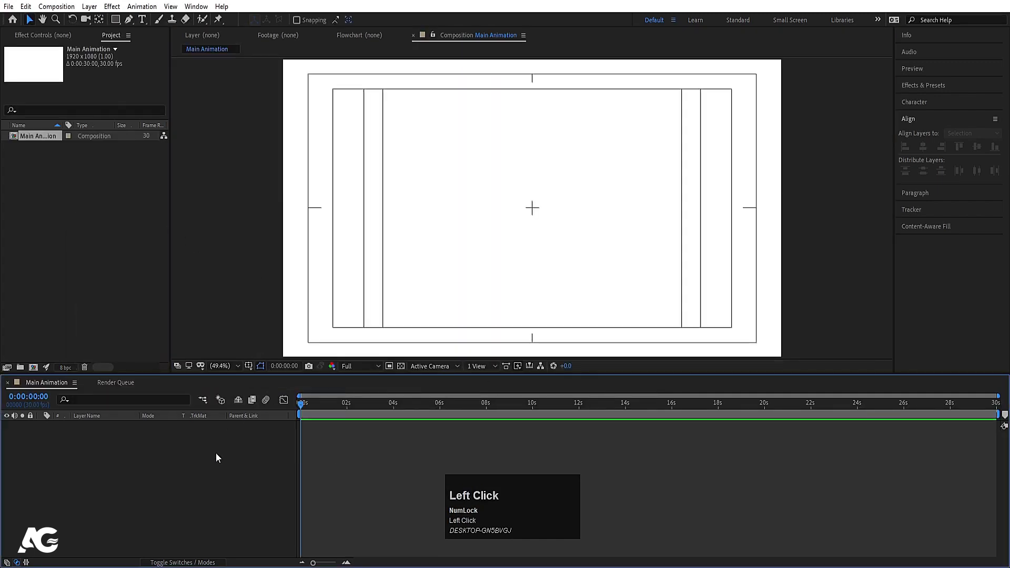
Import the Untitled-1 Illustrator file as Composition - Retain Layer Sizes and add it to the Main Animation composition.
key(ctrl+i)
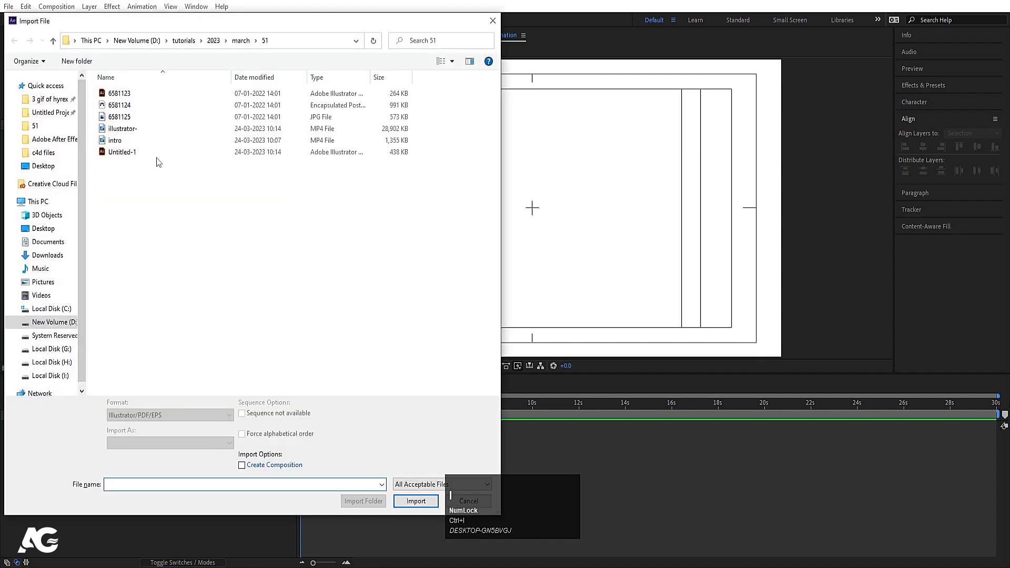
click(148, 152)
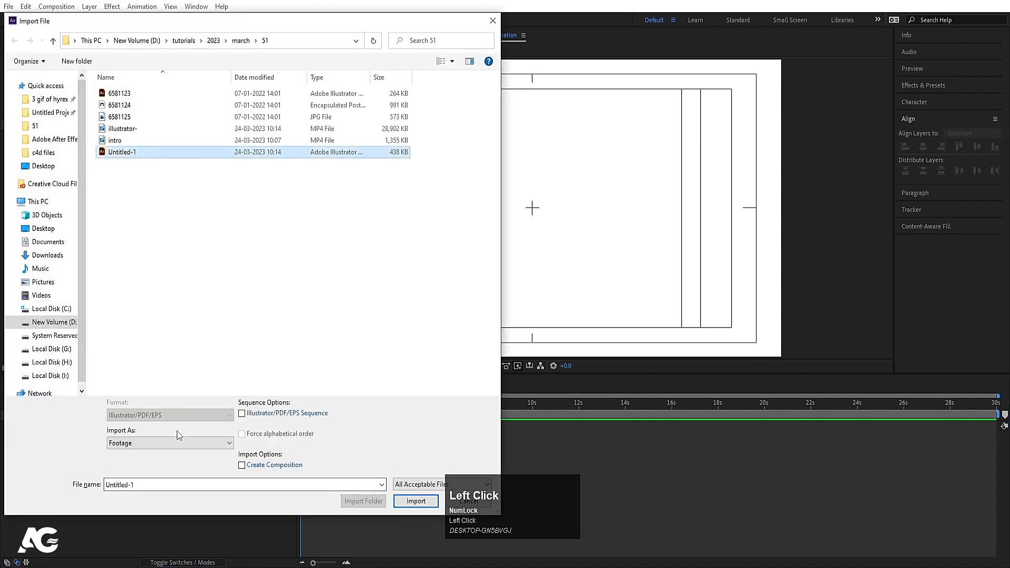
click(131, 445)
click(138, 464)
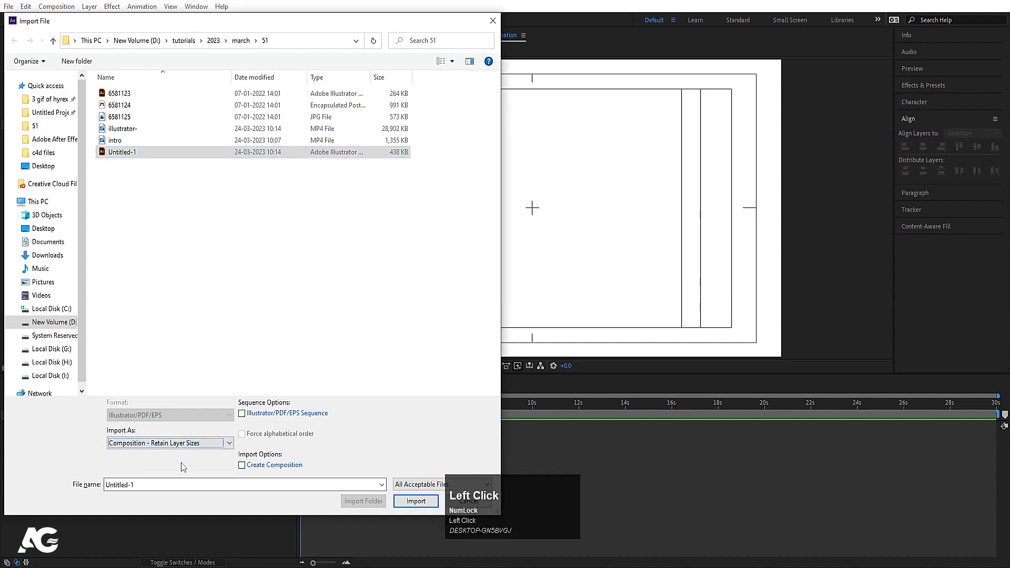
click(416, 503)
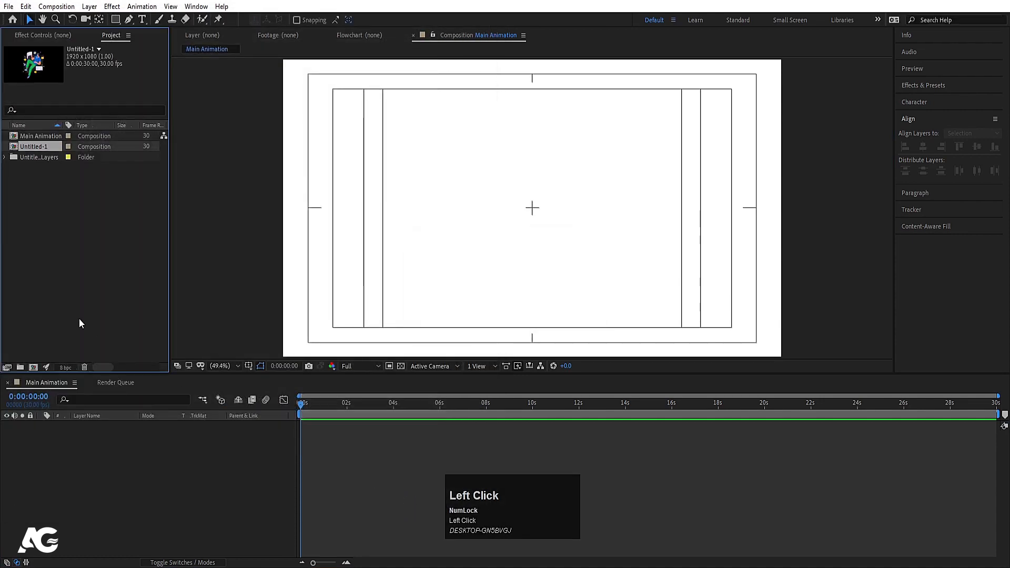
drag(35, 148, 150, 432)
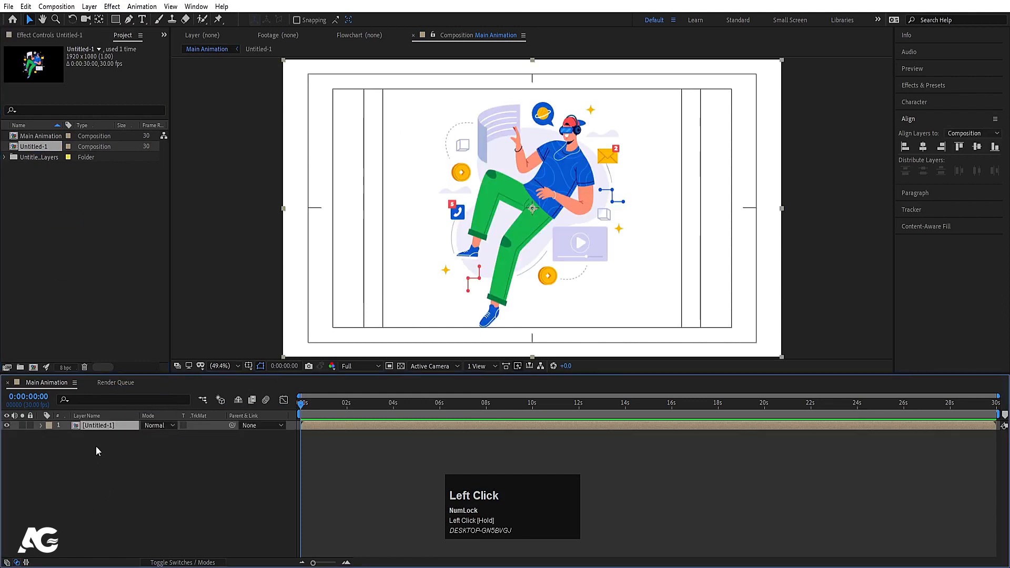
Open the Untitled-1 composition and pre-compose its ten body-part layers, from the topmost hand to the lowest foot, as Person Ai.
double_click(93, 426)
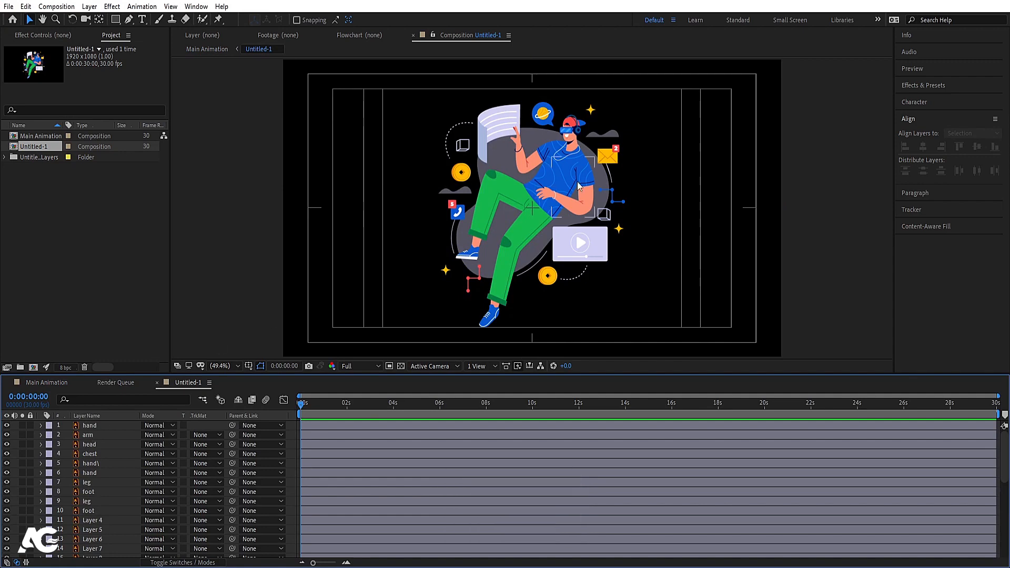
click(103, 424)
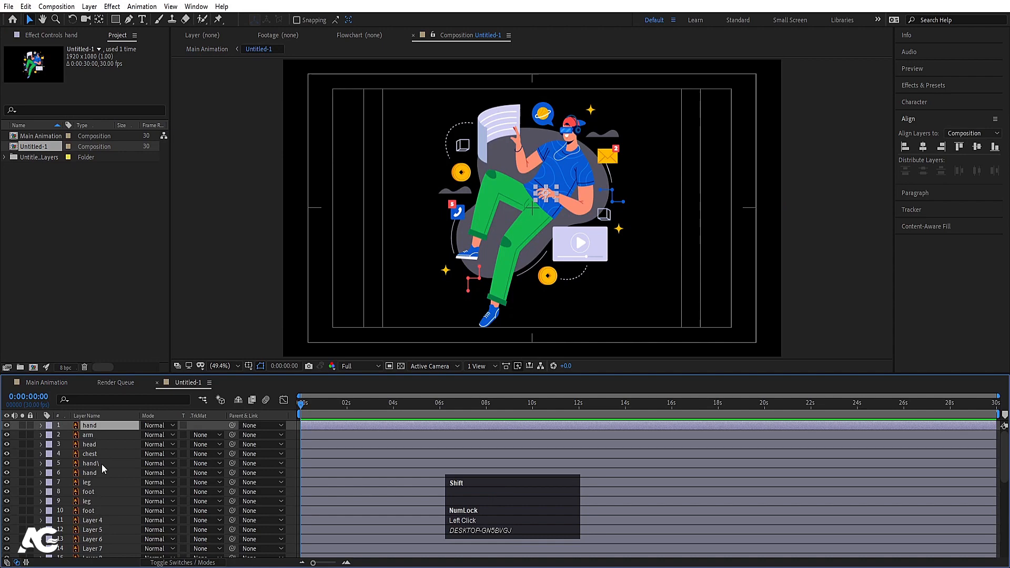
shift+click(93, 507)
click(7, 511)
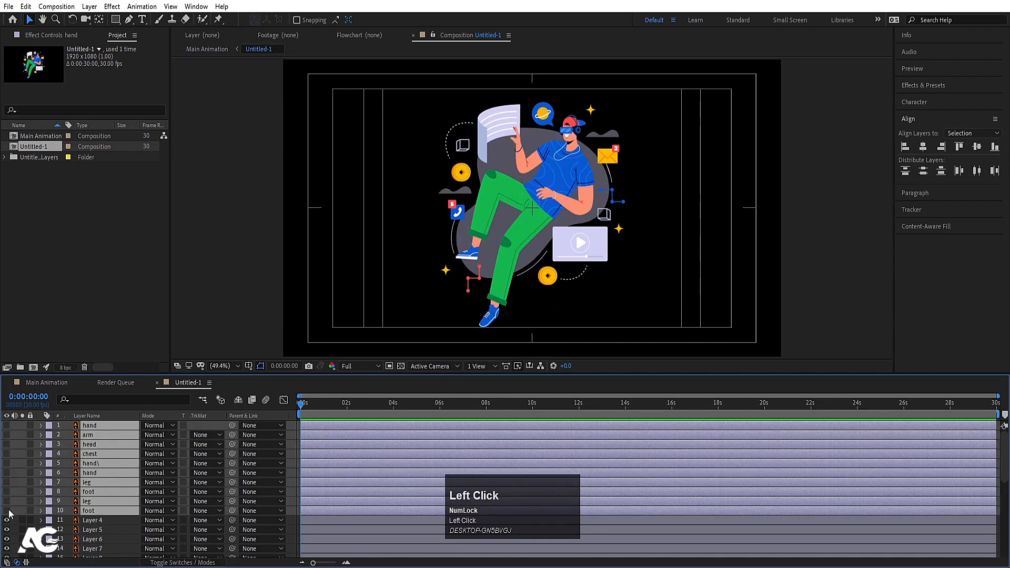
click(7, 510)
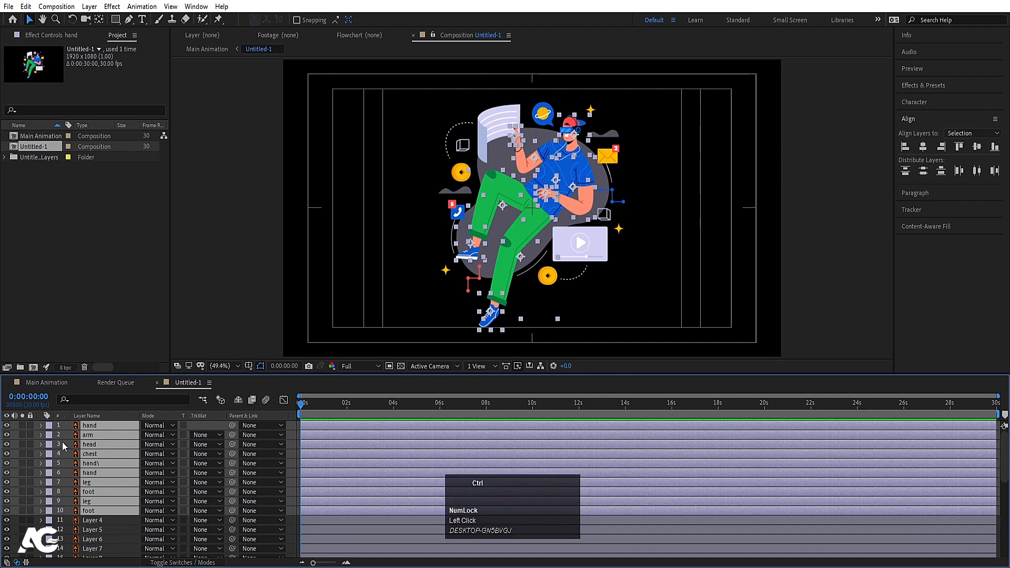
key(ctrl+shift+c)
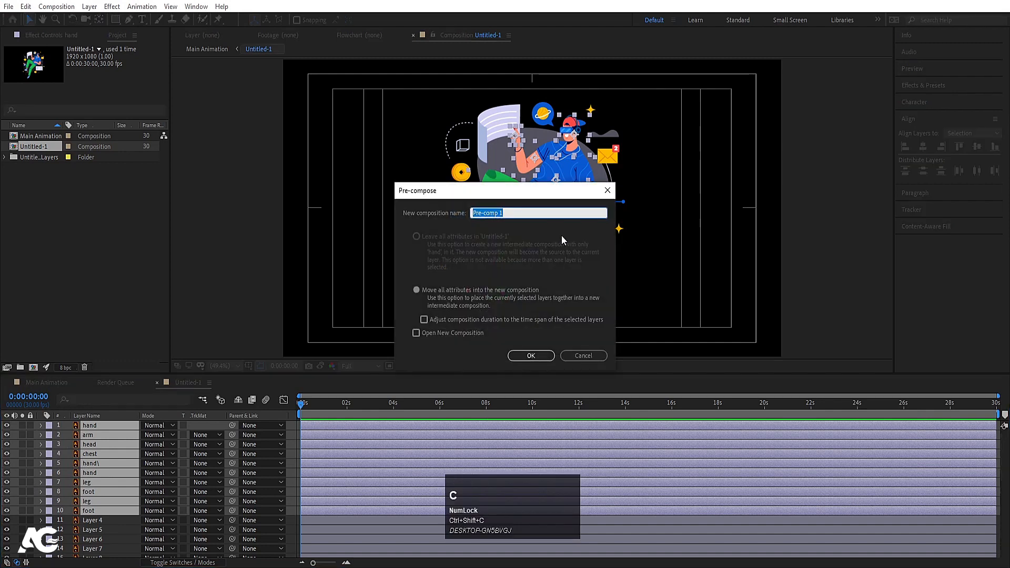
text(Per)
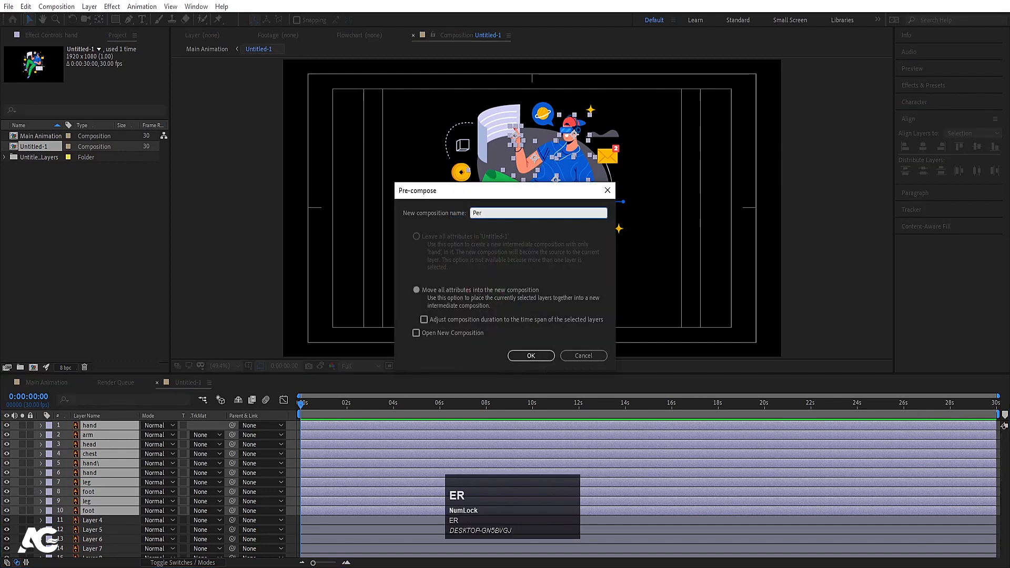
text(son Ai)
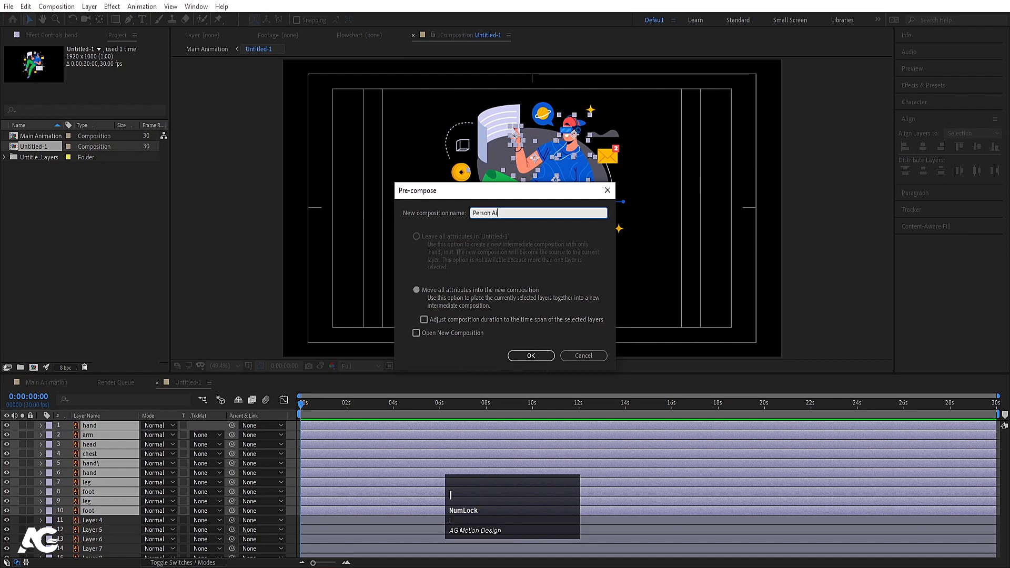
key(Return)
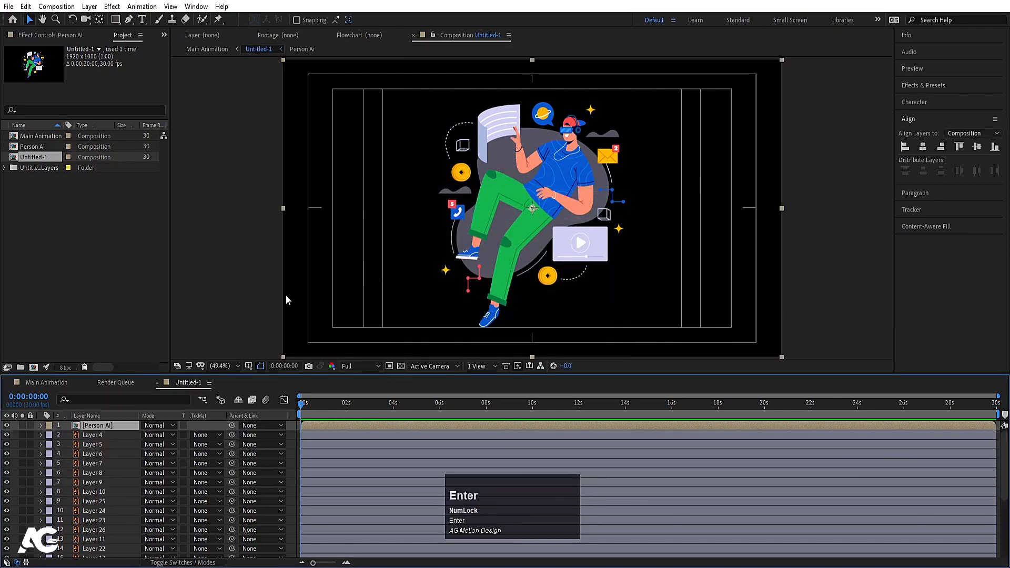
Enable collapse transformations on the Person Ai layer, open that composition, and enable continuous rasterization on all its body-part layers.
key(F4)
click(153, 425)
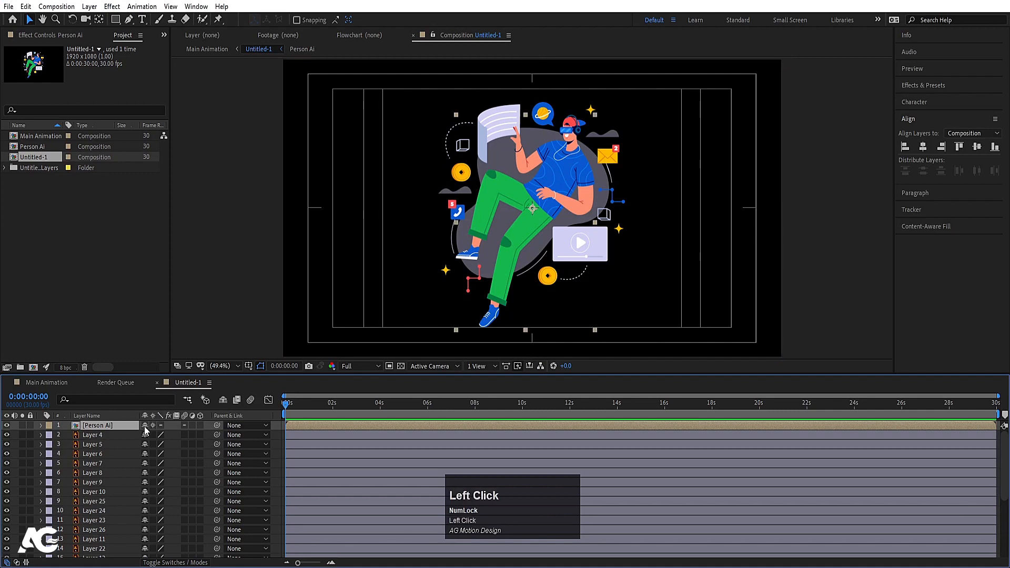
double_click(125, 427)
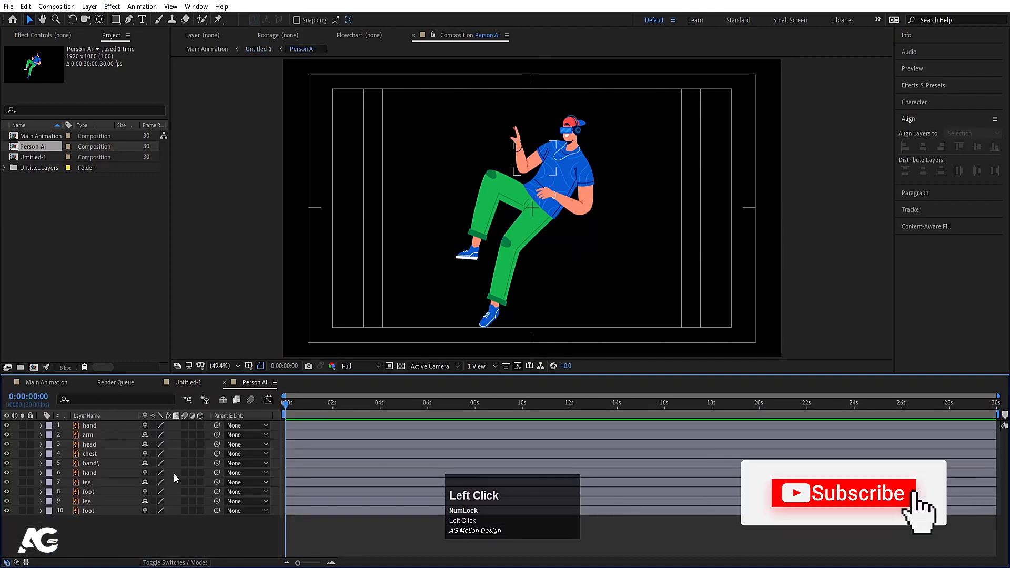
key(ctrl+a)
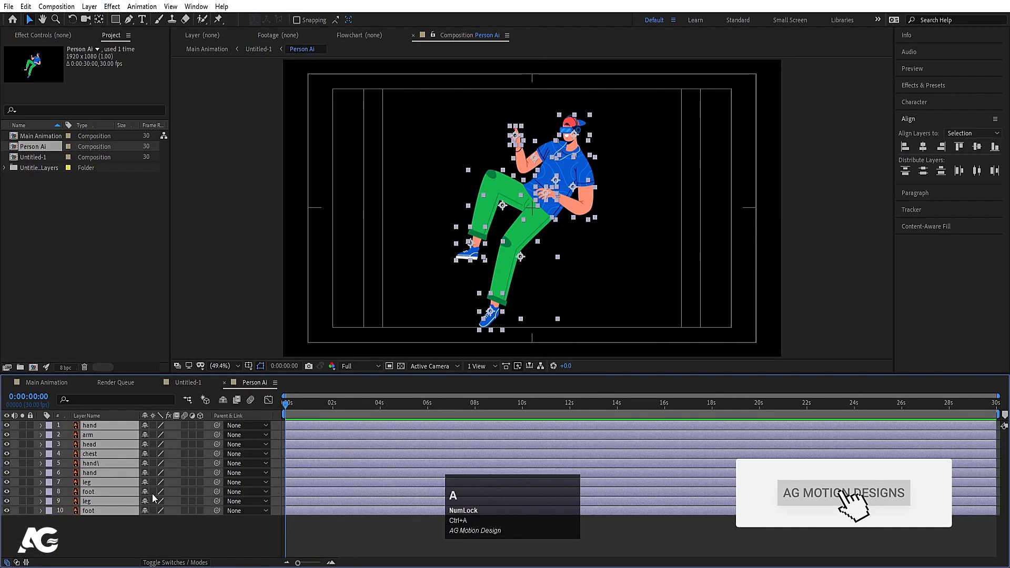
click(153, 494)
click(144, 529)
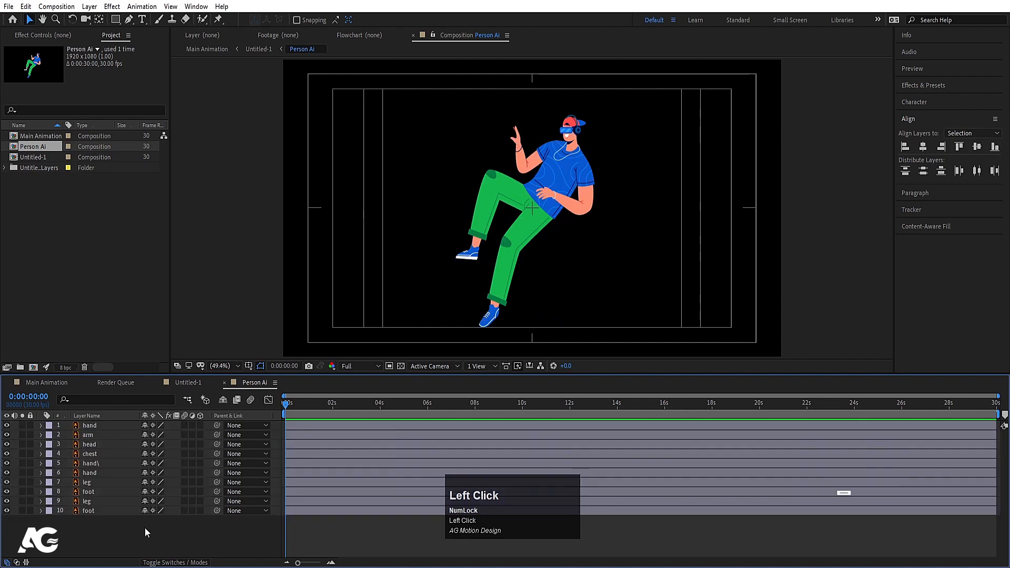
Move the anchor point of the character's lowered arm up to its shoulder.
click(584, 175)
scroll(594, 181, up, 2)
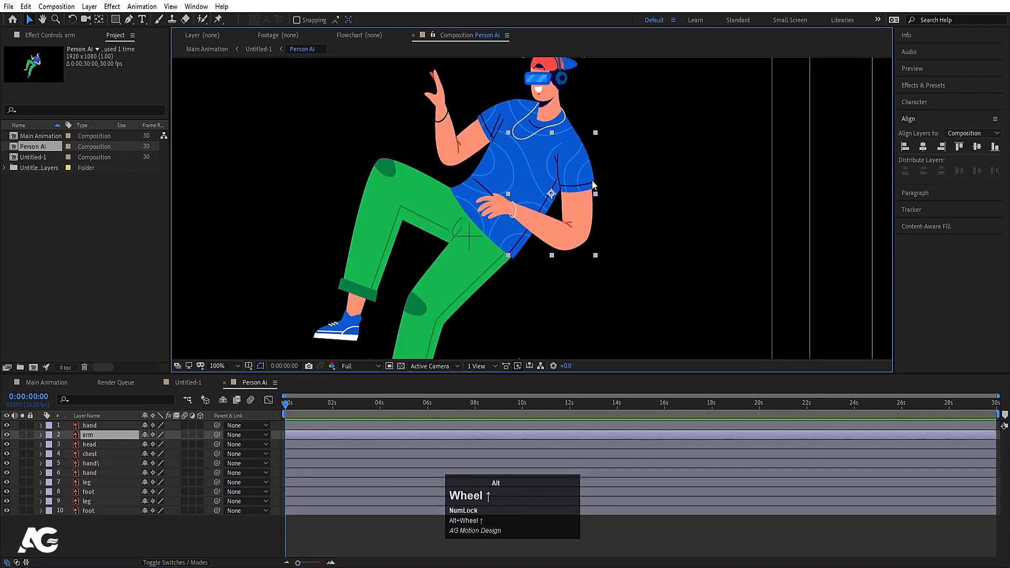
drag(537, 149, 546, 186)
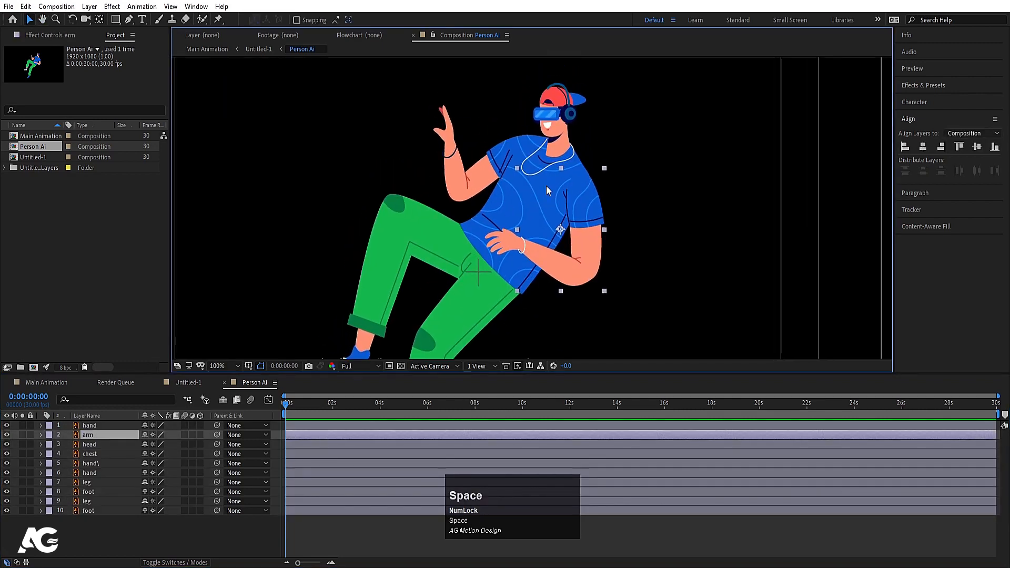
key(y)
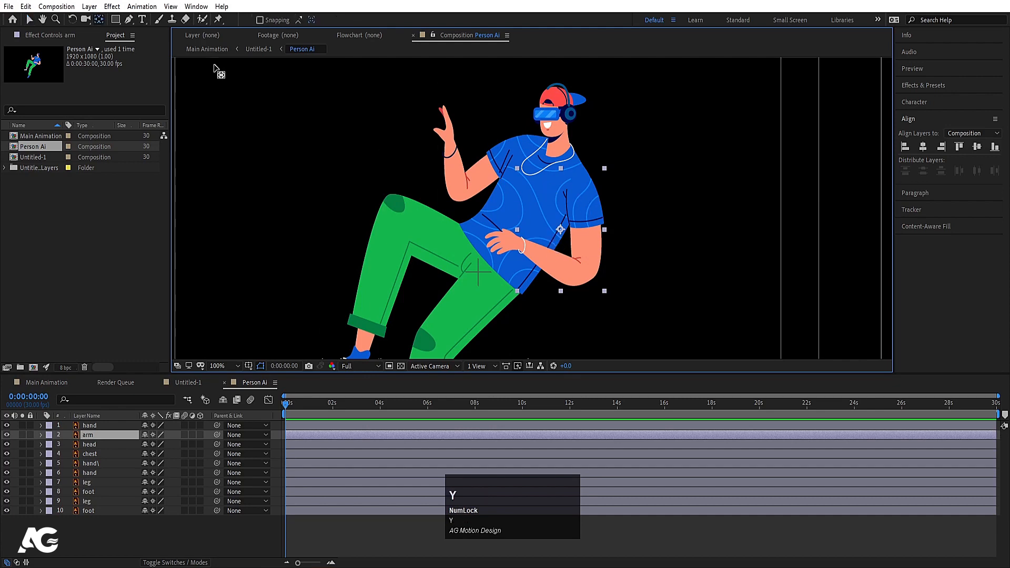
drag(561, 230, 579, 180)
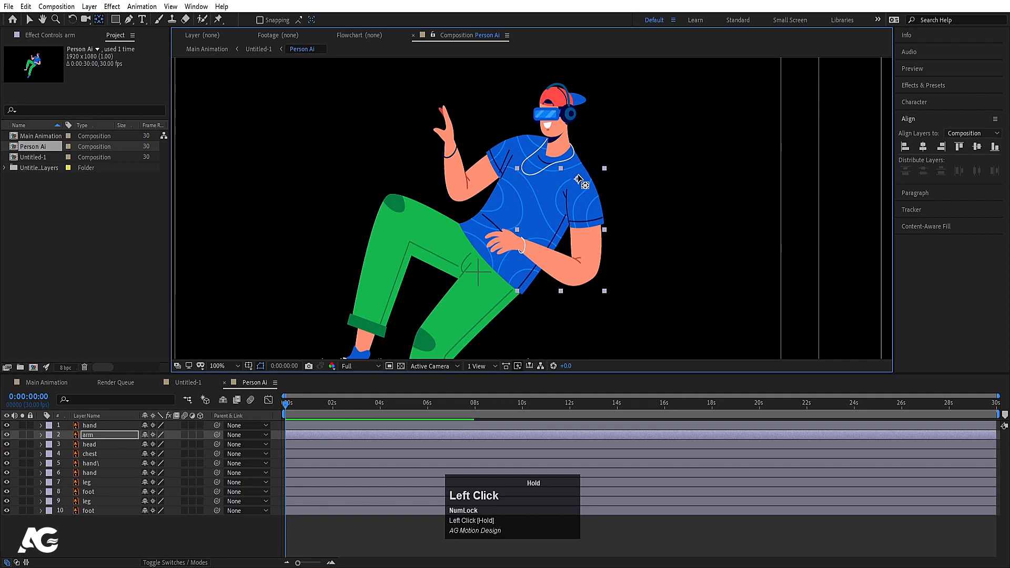
Move the lowered hand's anchor point to the wrist and parent its layer to the arm layer.
click(509, 235)
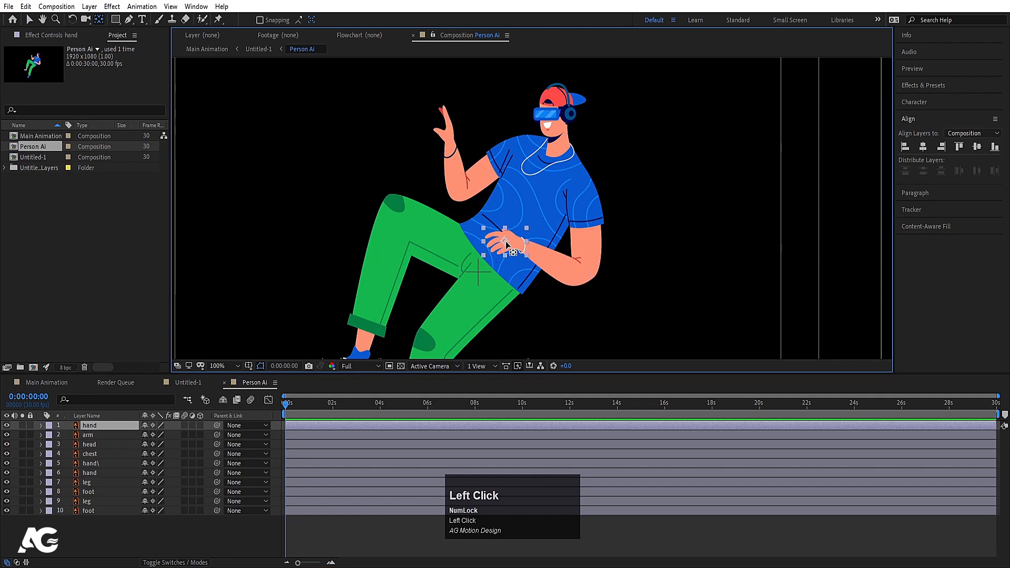
drag(504, 241, 521, 243)
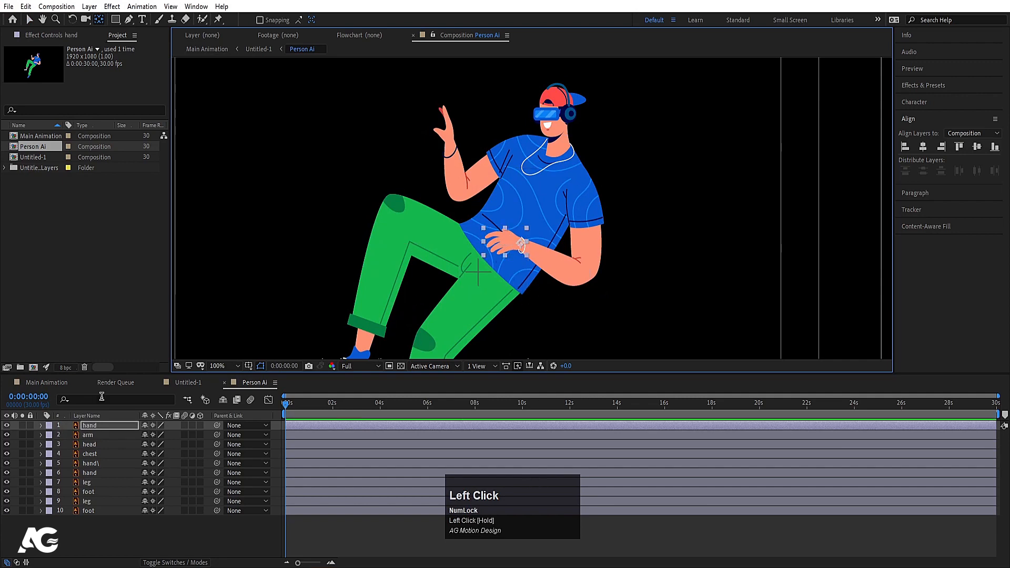
click(111, 428)
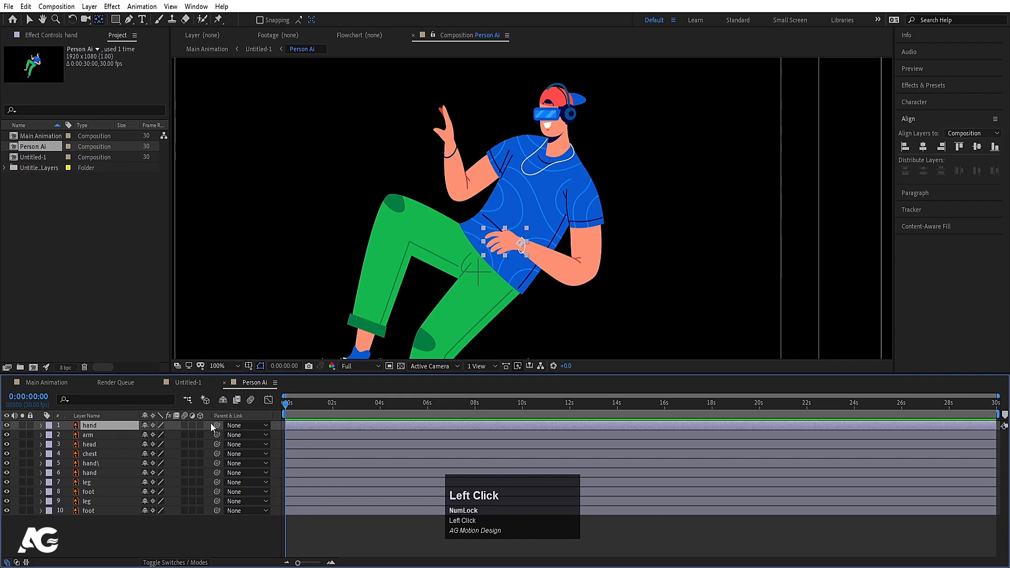
drag(216, 426, 122, 438)
click(114, 522)
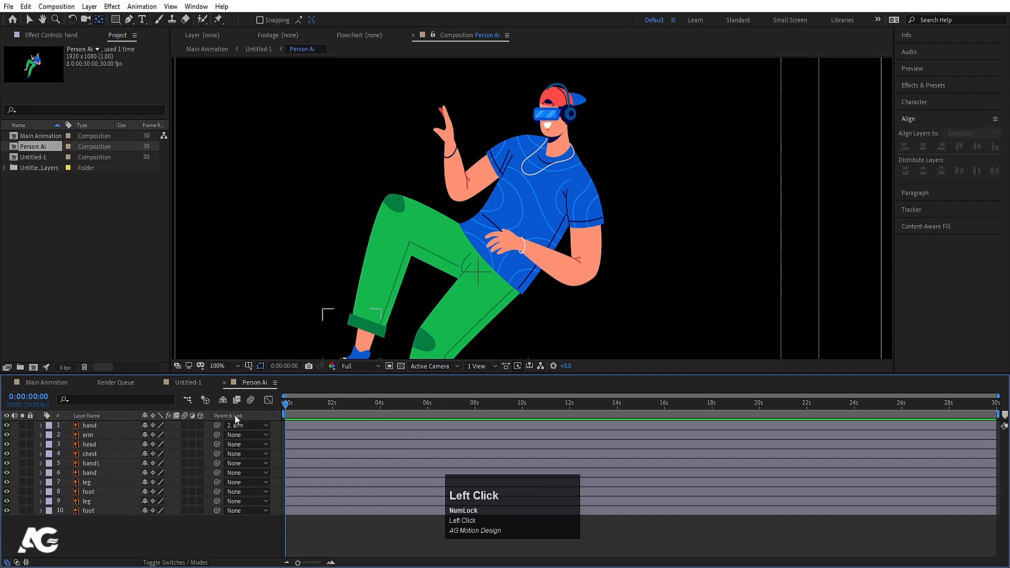
Move the raised arm's anchor point to the shoulder and its hand's to the wrist, and parent the hand to the arm.
click(449, 167)
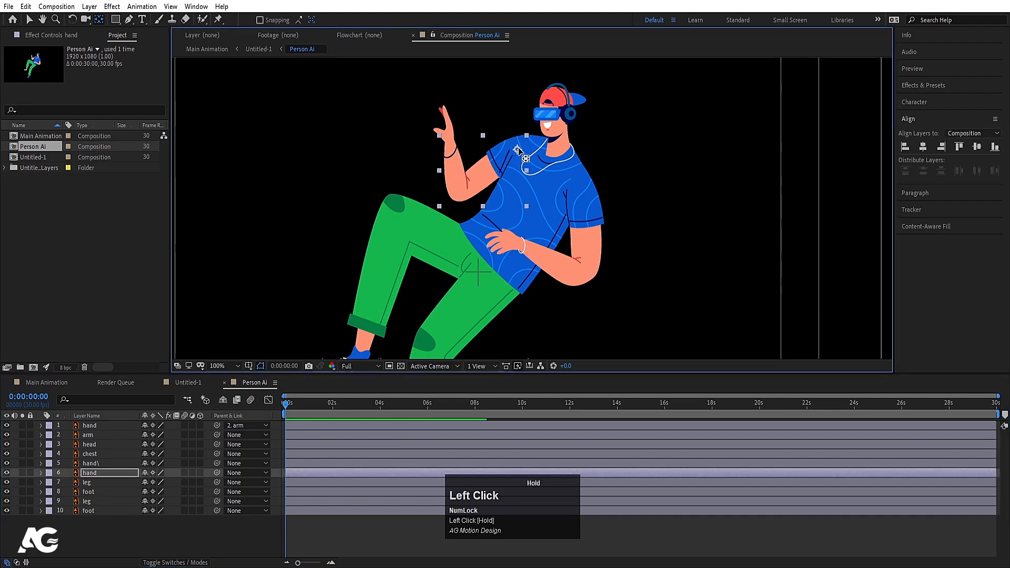
click(449, 131)
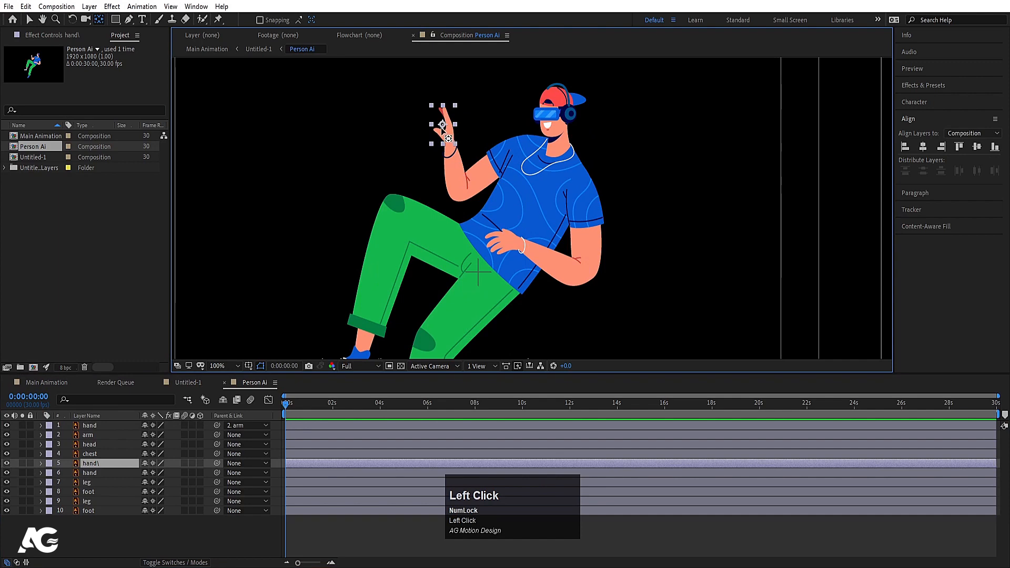
mouse_move(441, 127)
mouse_down()
mouse_move(449, 143)
mouse_move(450, 131)
mouse_up()
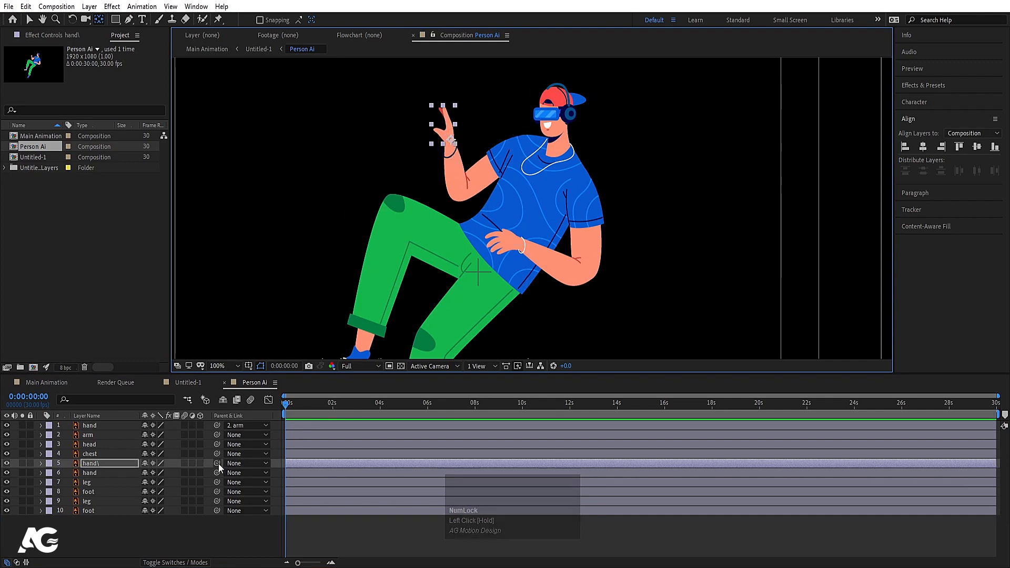
drag(217, 463, 115, 473)
Rename the raised arm's layer to arm and its hand layer to hand.
click(115, 473)
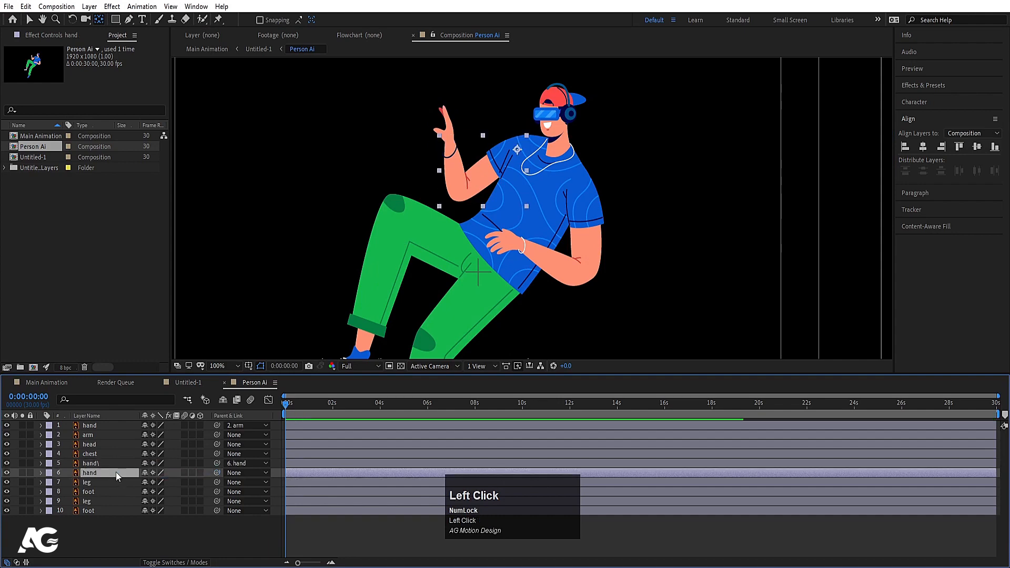
key(Return)
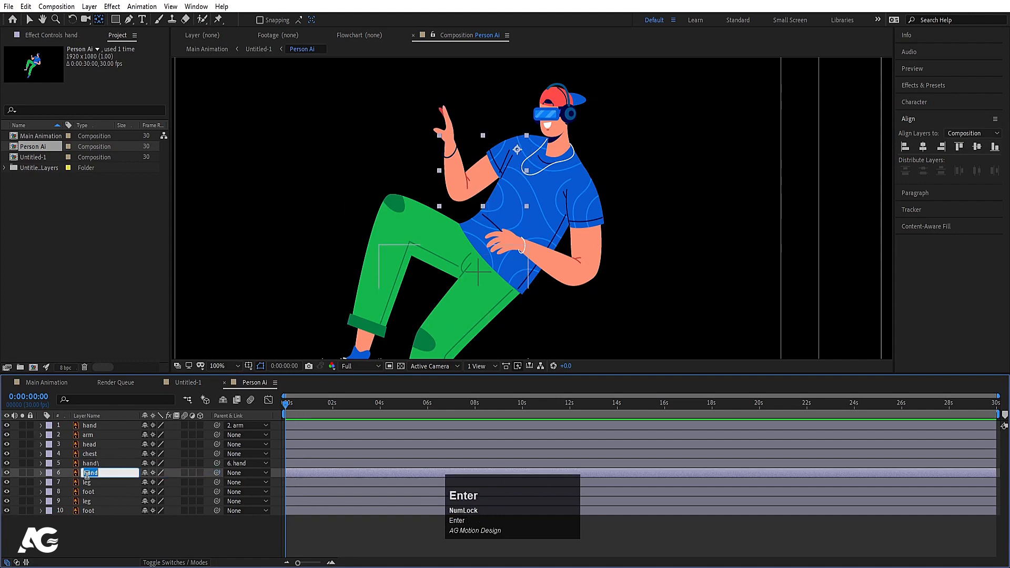
text(arm)
key(Return)
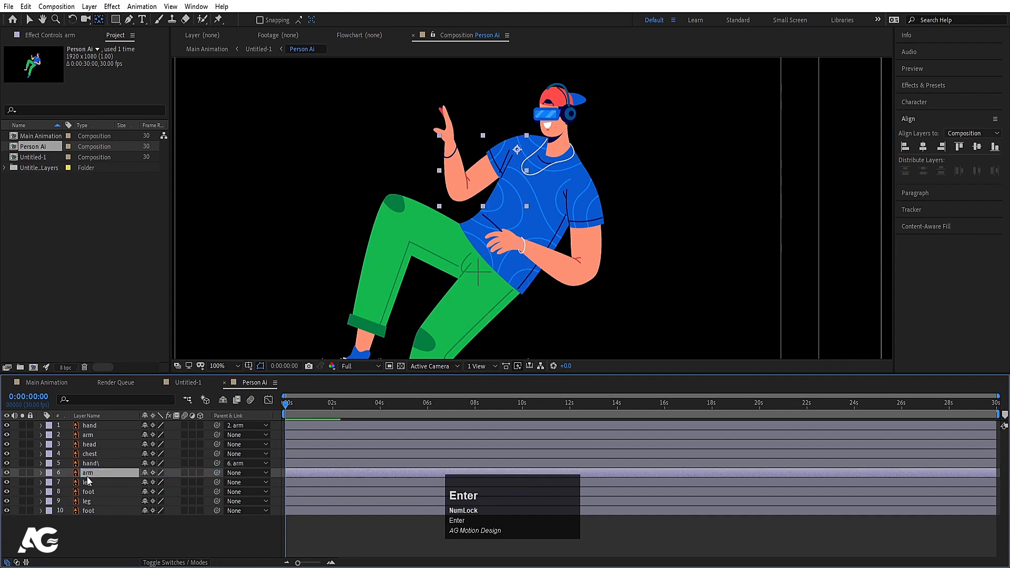
click(90, 463)
key(Return)
click(112, 465)
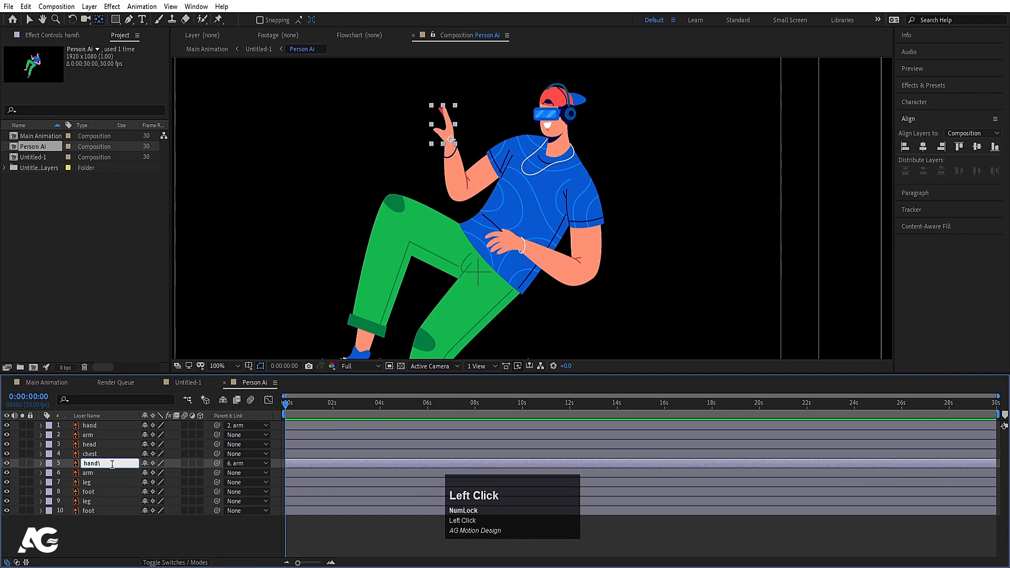
key(Return)
click(99, 523)
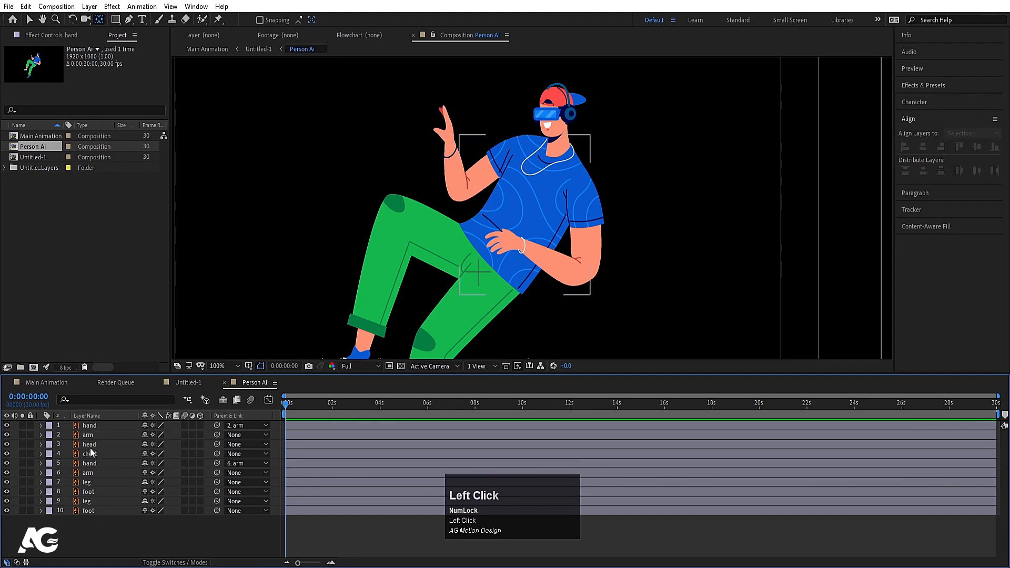
Move the head's anchor point to the base of the neck and parent the head layer to the chest.
click(551, 117)
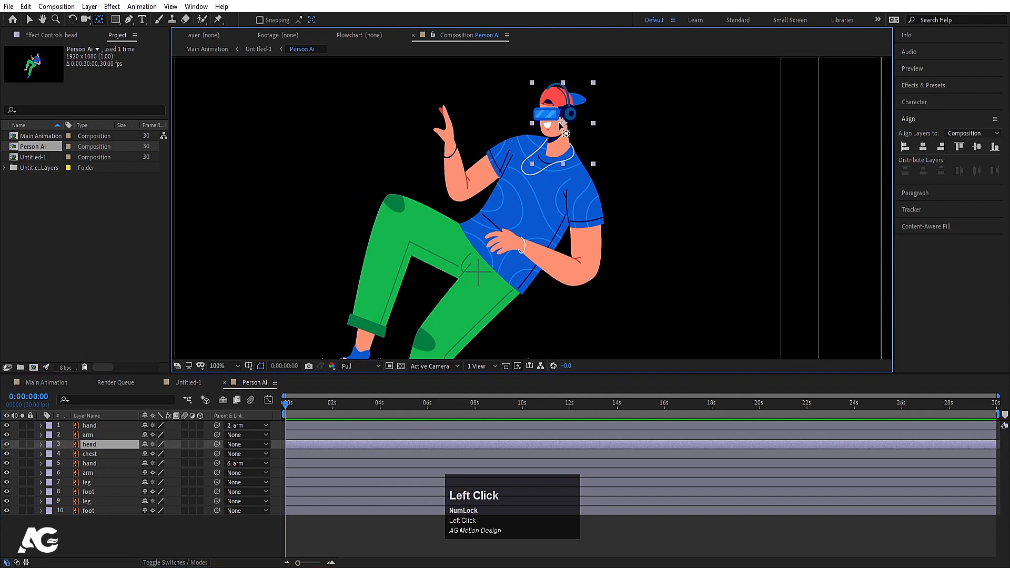
drag(562, 122, 560, 147)
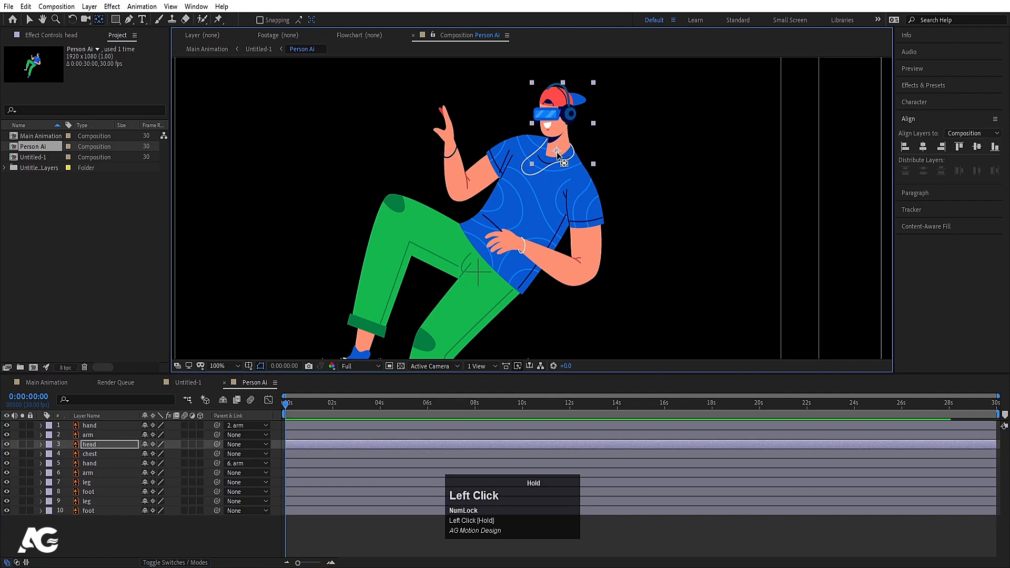
drag(216, 444, 114, 455)
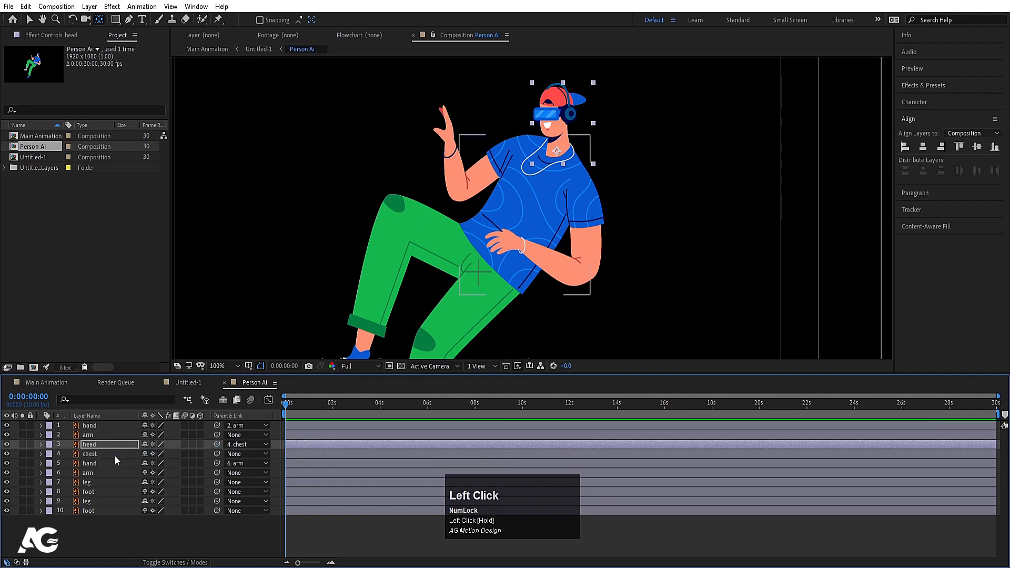
click(115, 455)
Parent both arm layers to the chest layer.
click(604, 201)
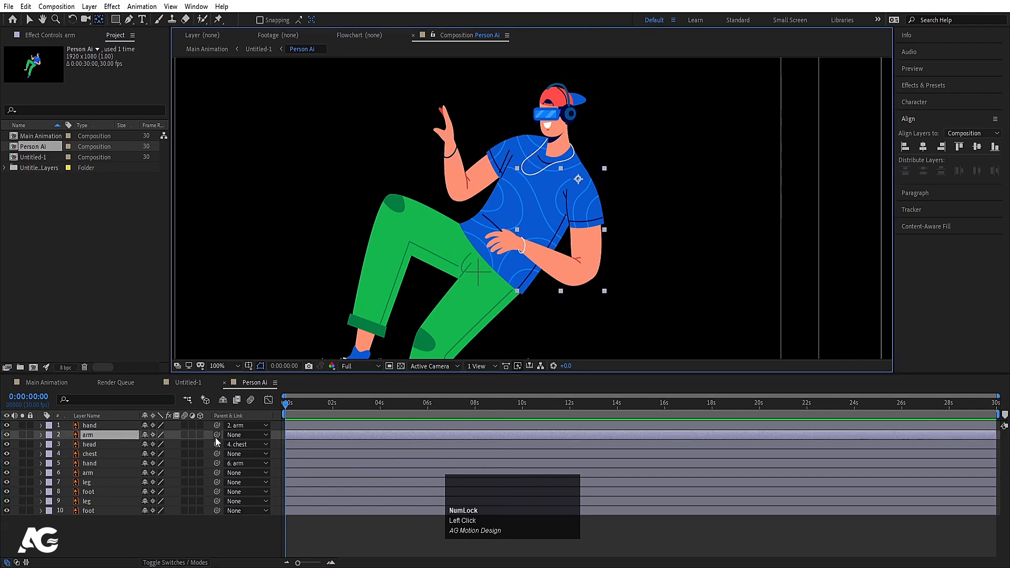
drag(216, 436, 97, 454)
click(100, 472)
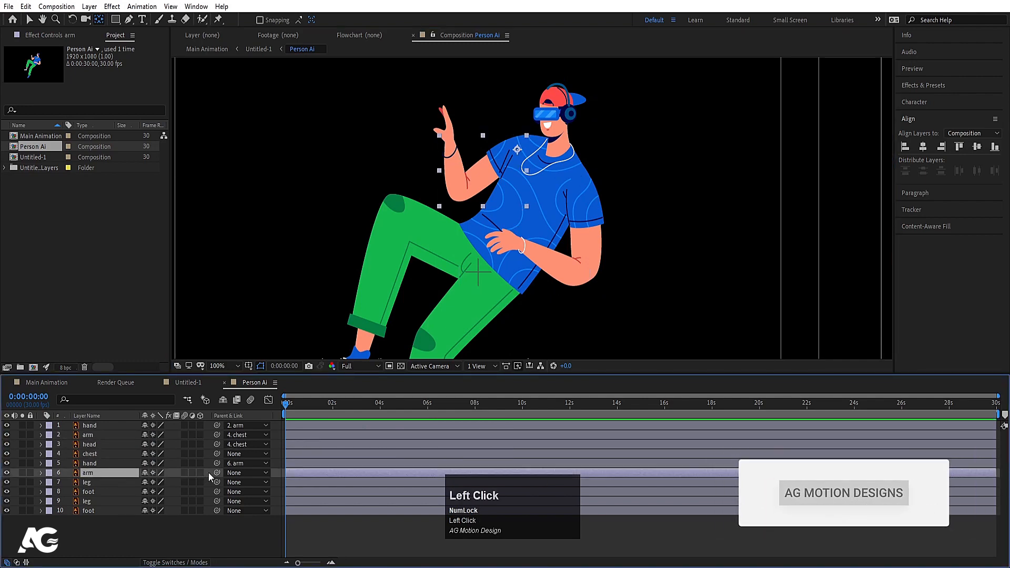
drag(216, 472, 112, 457)
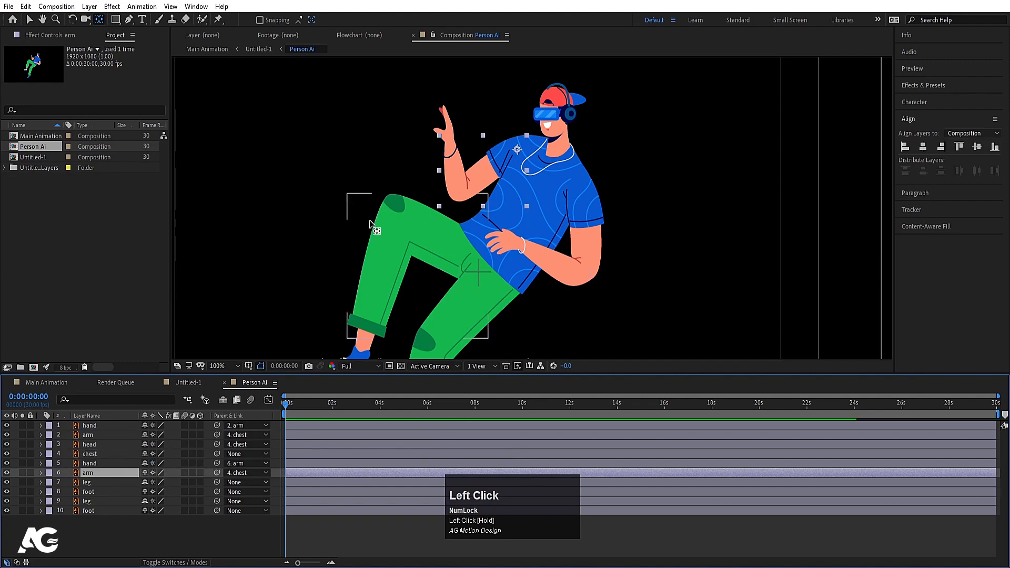
Move the anchor points of the bent, raised leg to its hip and of its foot to the ankle.
click(399, 222)
drag(417, 267, 473, 163)
key(space)
click(361, 299)
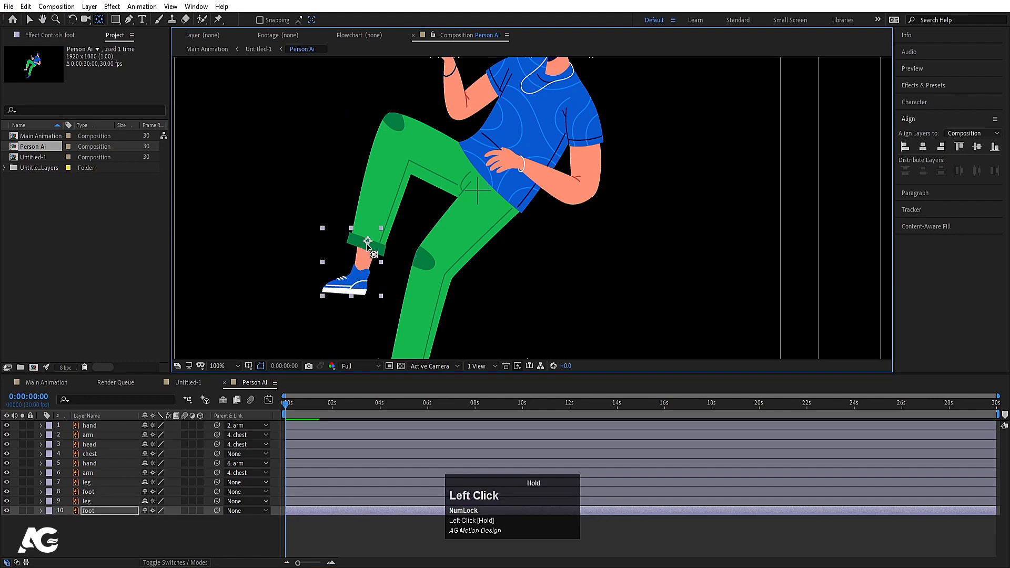
drag(351, 263, 369, 238)
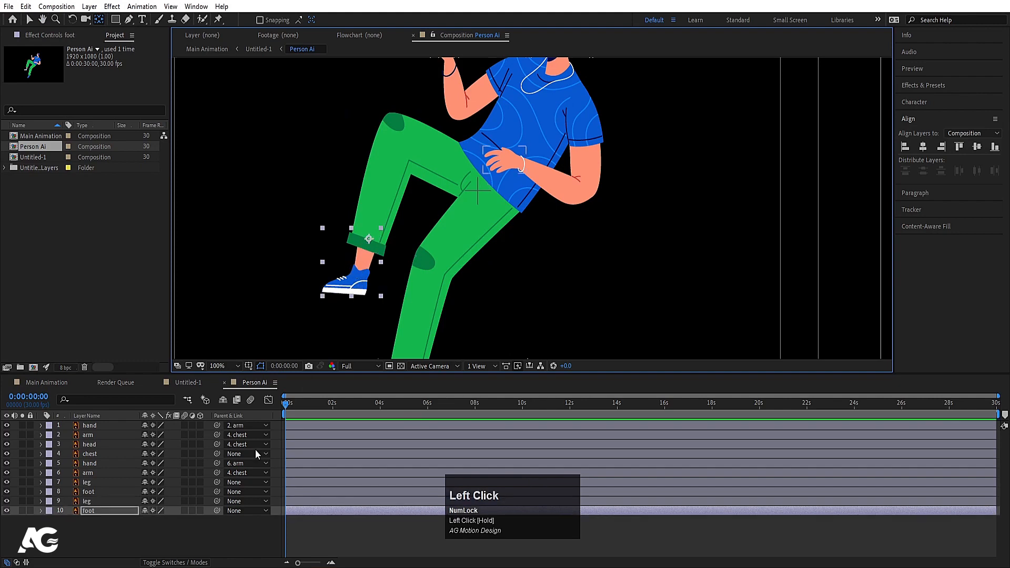
Parent the raised leg's foot to leg layer 9, and that leg layer to the chest.
click(128, 510)
drag(219, 508, 95, 501)
click(95, 500)
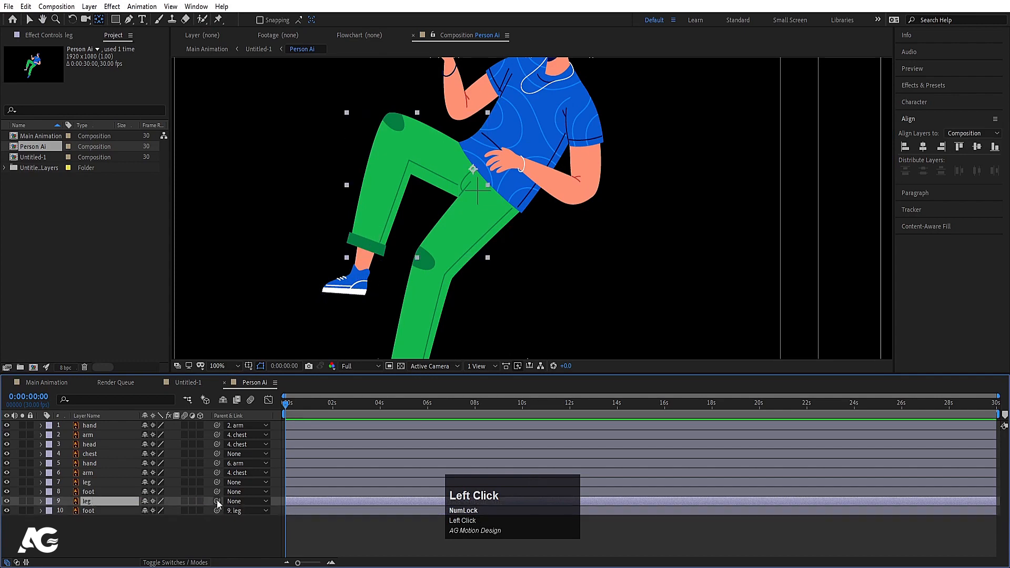
drag(217, 501, 115, 457)
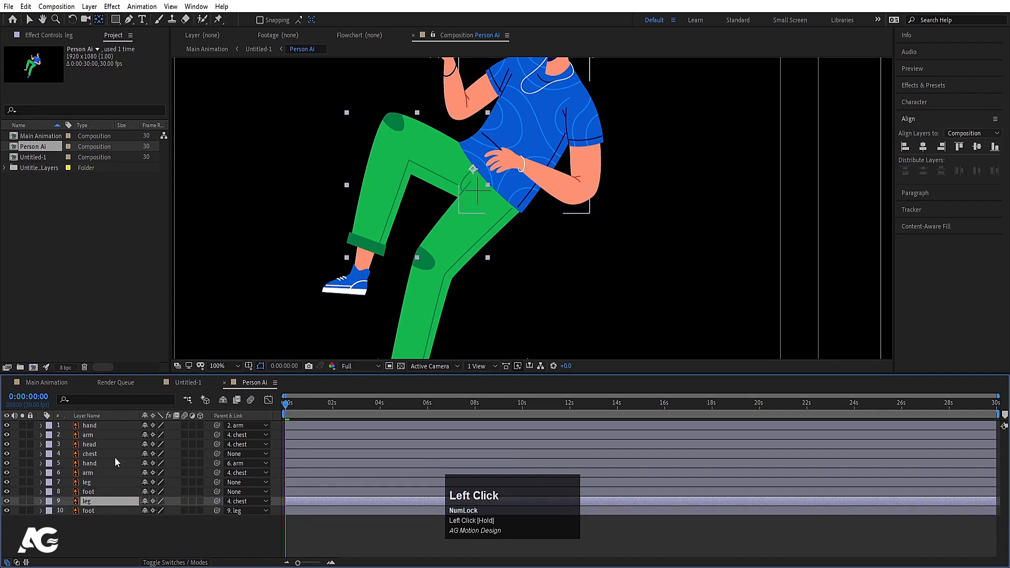
Move the anchor points of the lower leg, layer 7, to its hip and of its foot to the ankle.
click(429, 275)
scroll(429, 274, down, 2)
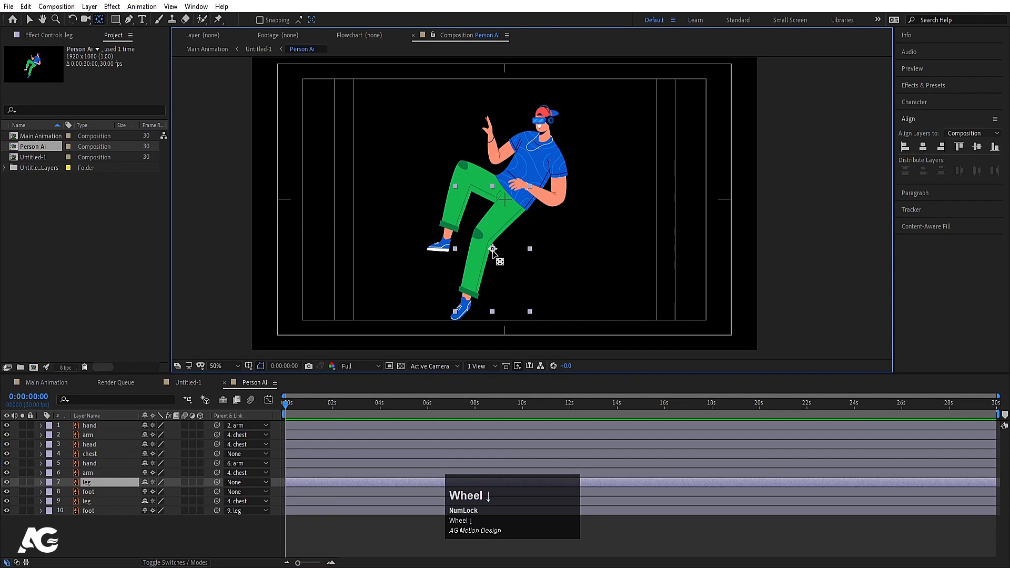
drag(493, 248, 514, 194)
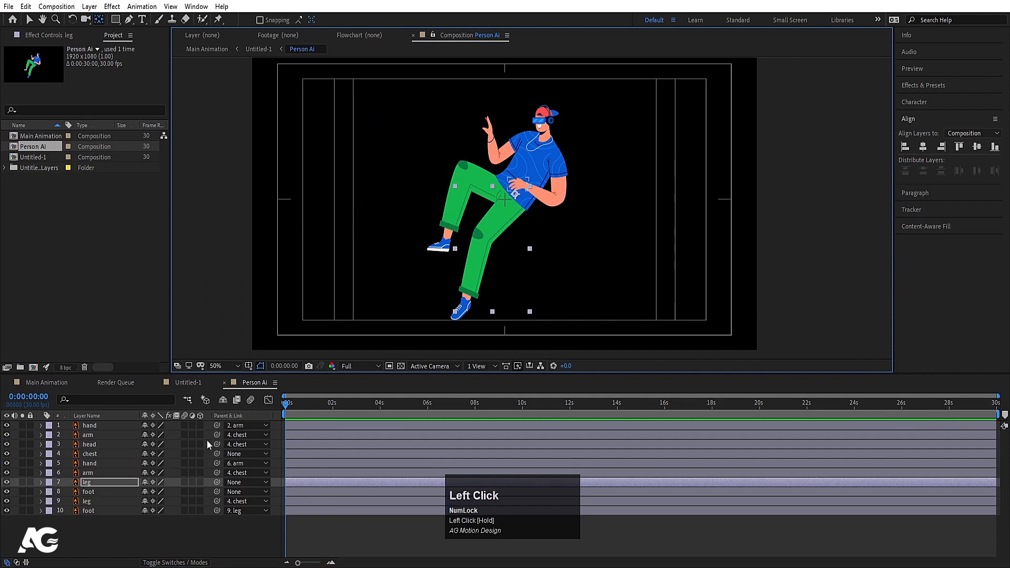
click(460, 317)
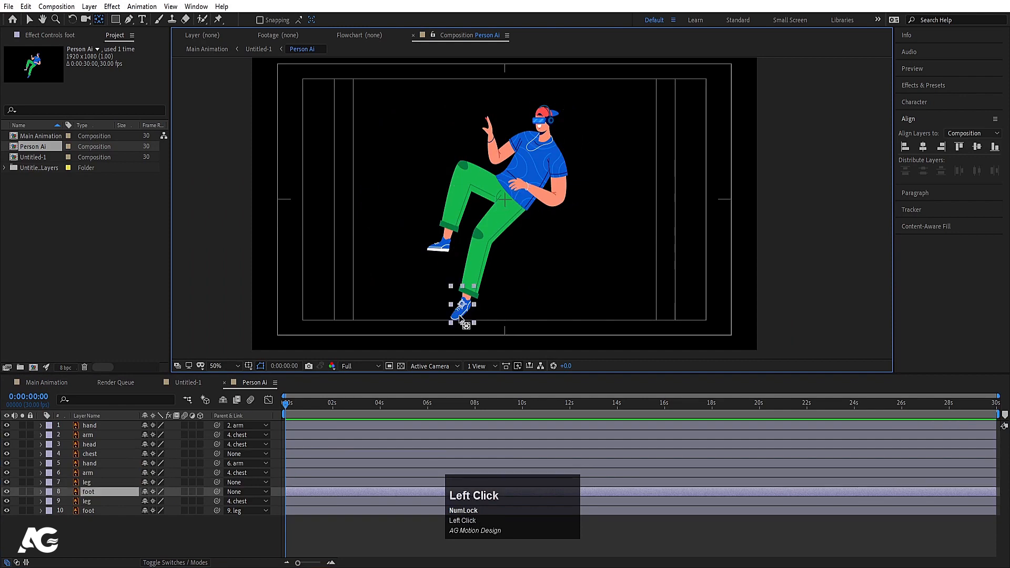
drag(470, 314, 468, 289)
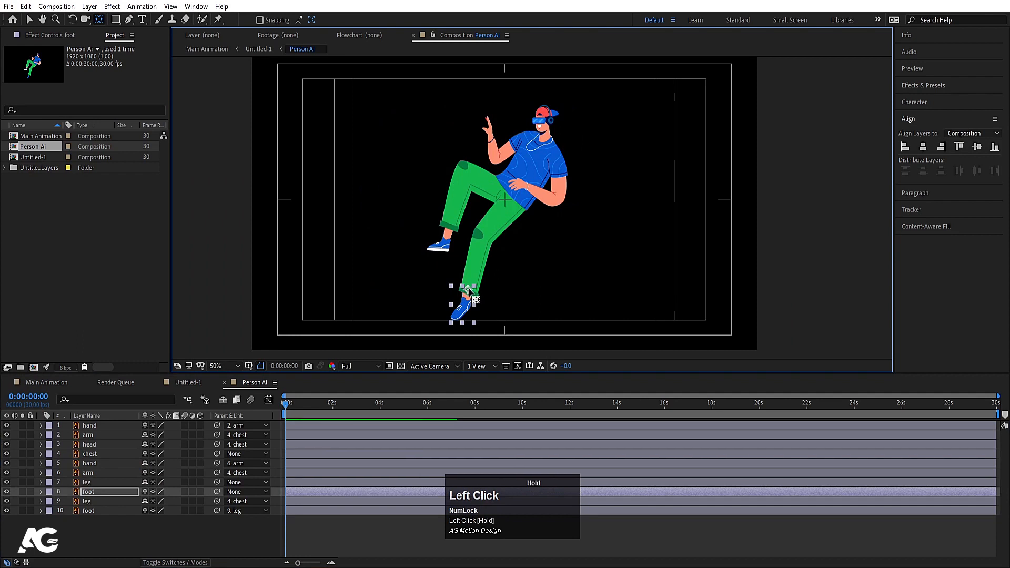
Parent the lower foot to leg layer 7, and that leg layer to the chest.
drag(216, 501, 116, 485)
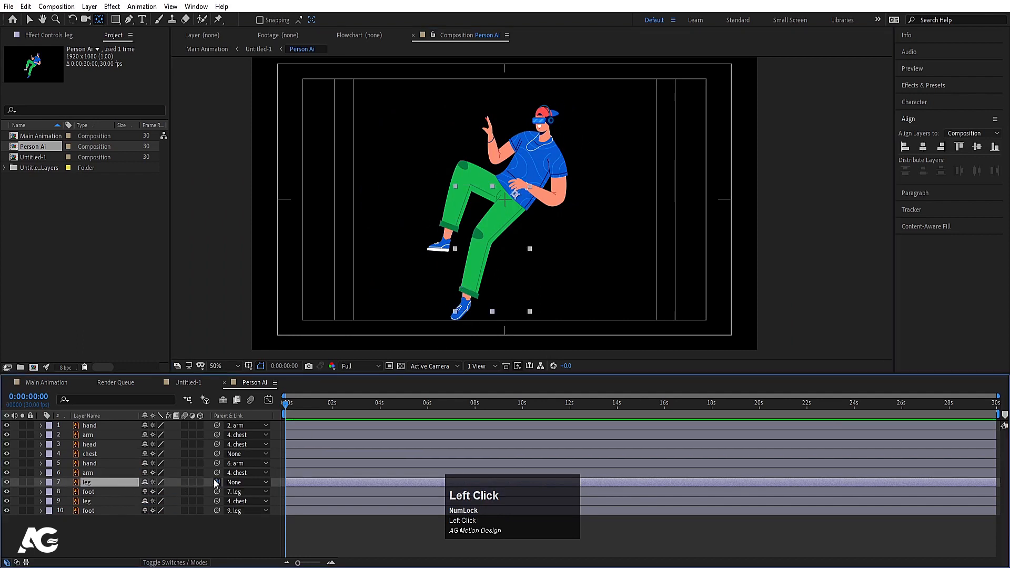
drag(214, 479, 112, 455)
click(112, 455)
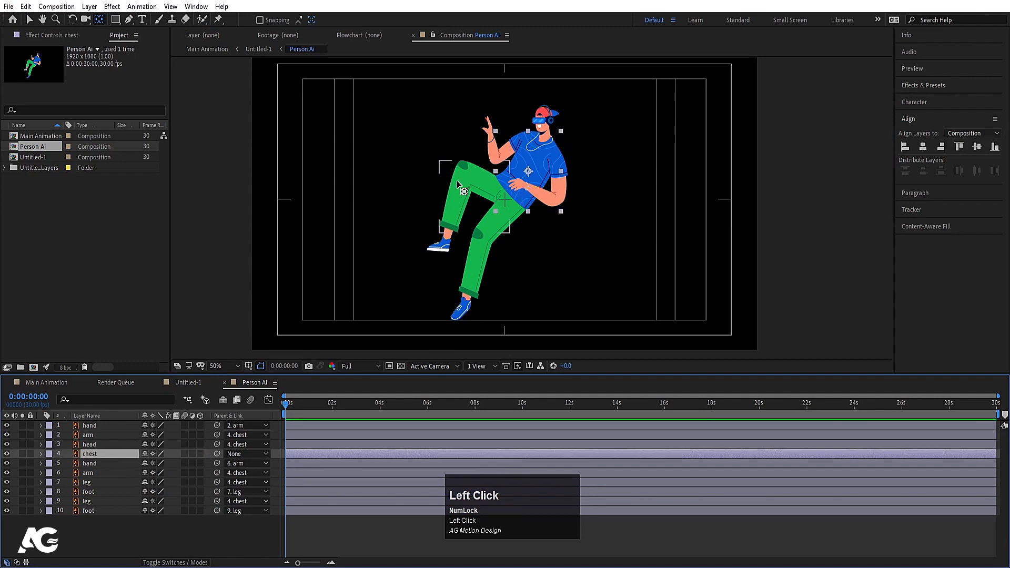
Fit the composition in view, test the rig by shifting the chest layer horizontally, and undo each move.
click(234, 361)
click(234, 169)
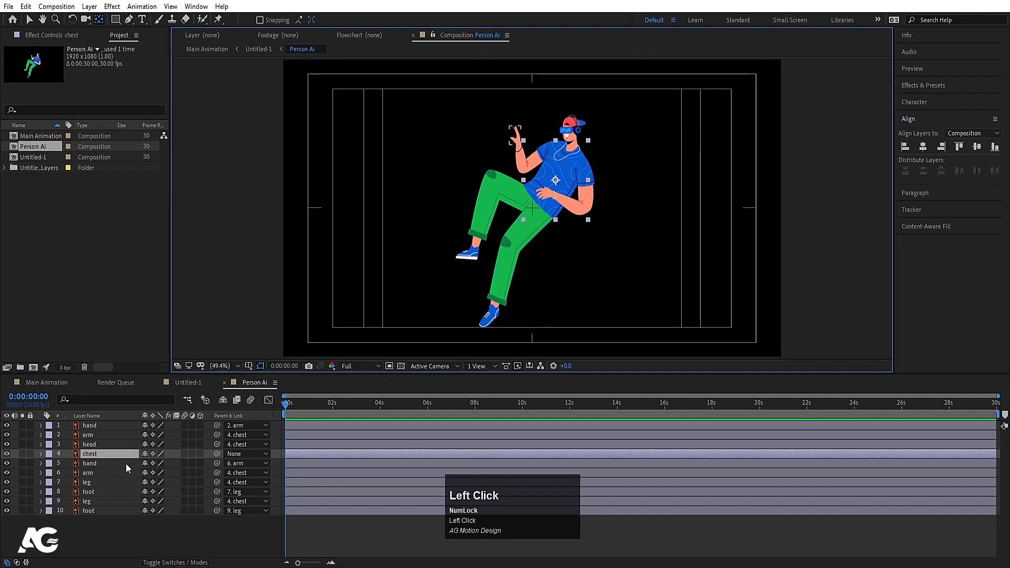
key(p)
drag(535, 173, 589, 174)
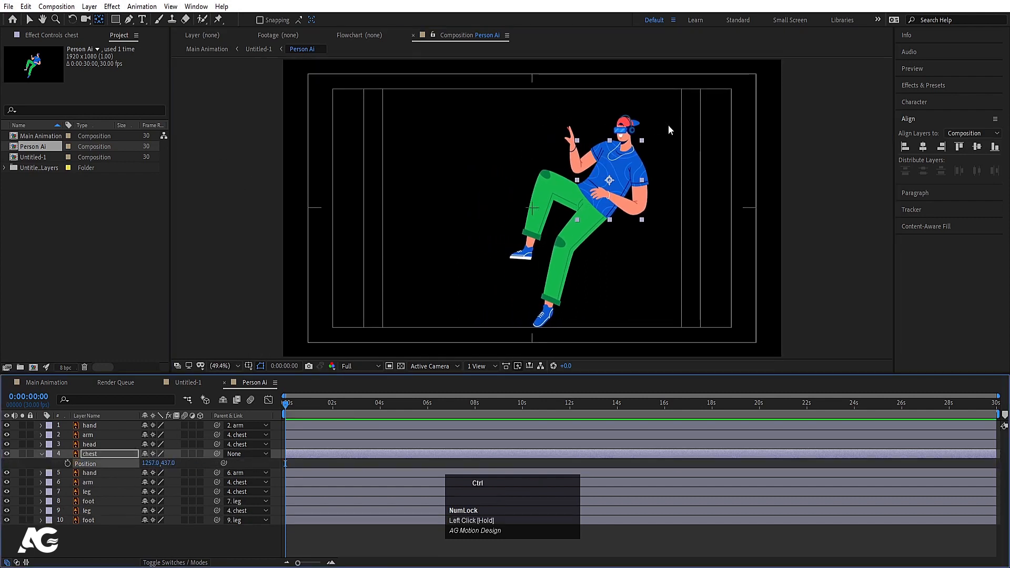
key(ctrl+z)
scroll(558, 169, up, 1)
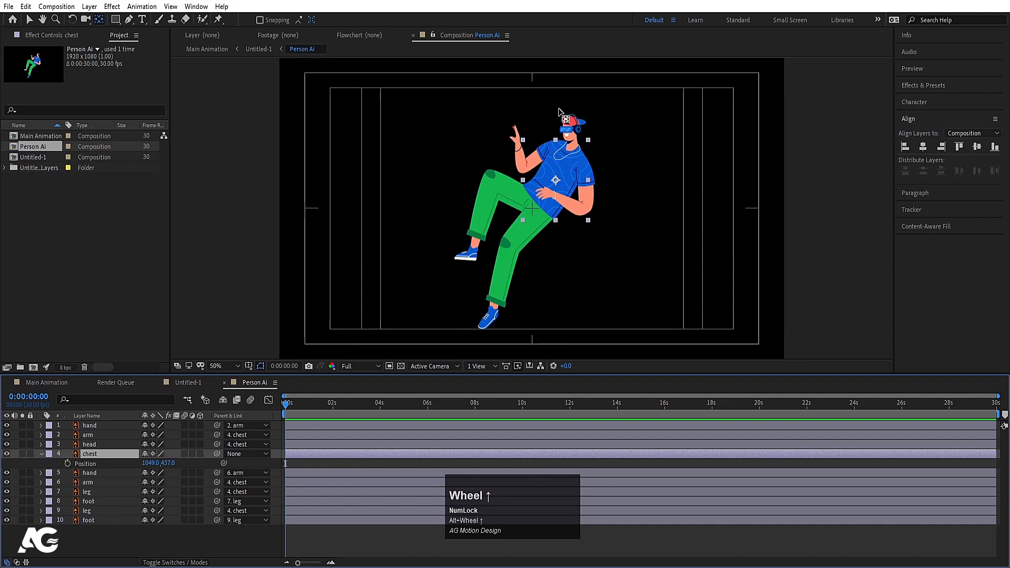
key(alt)
drag(169, 462, 257, 443)
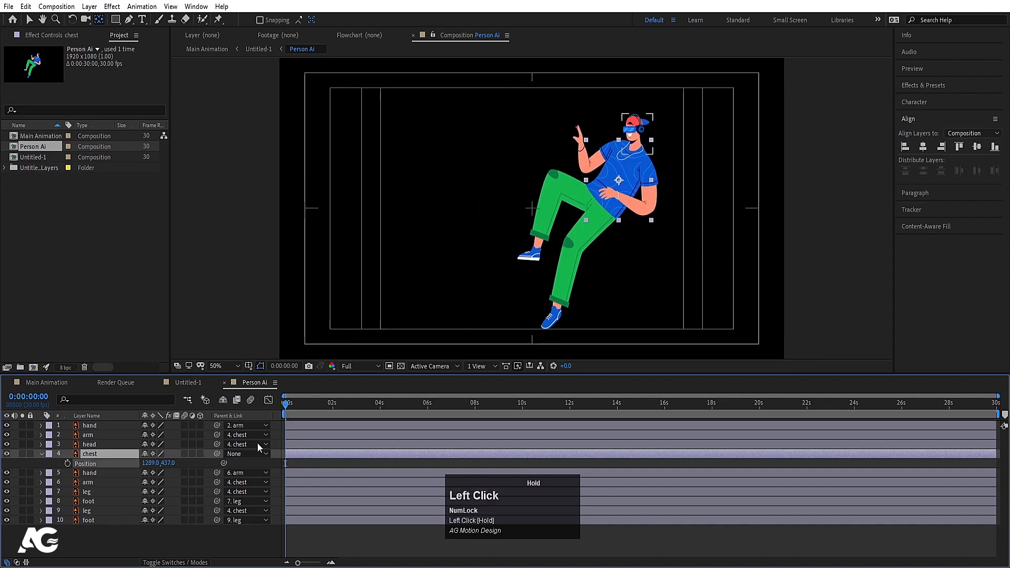
key(ctrl+z)
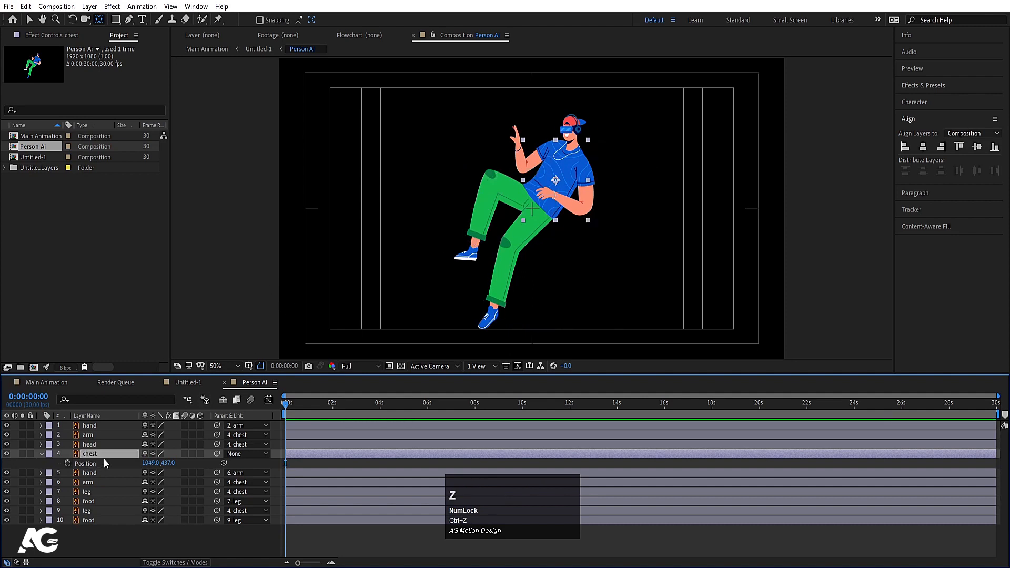
Rotate the chest layer to 31° and set starting keyframes for its rotation and position at 0:00:00:00.
key(r)
drag(157, 463, 171, 462)
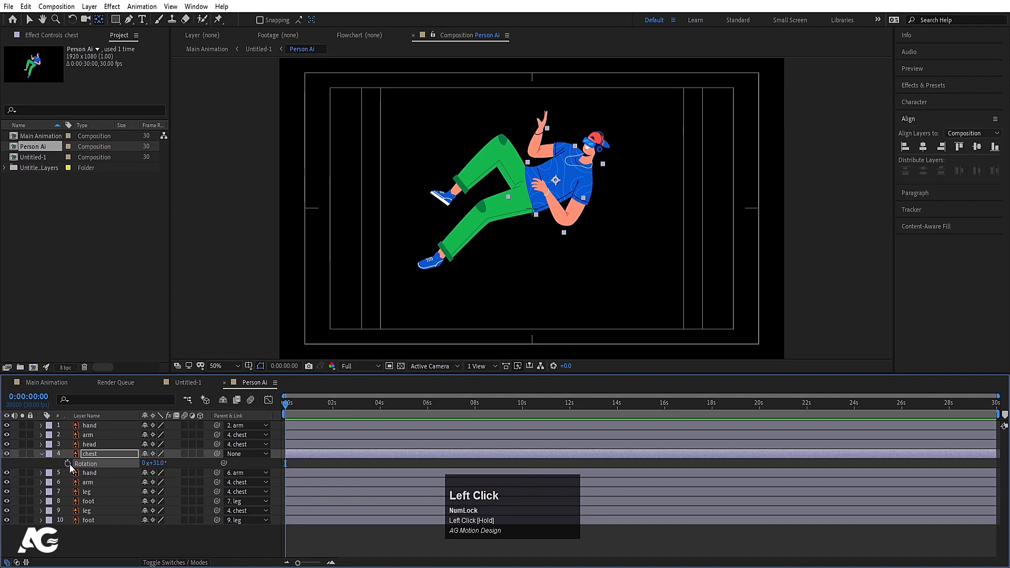
click(67, 464)
key(p)
key(u)
key(u)
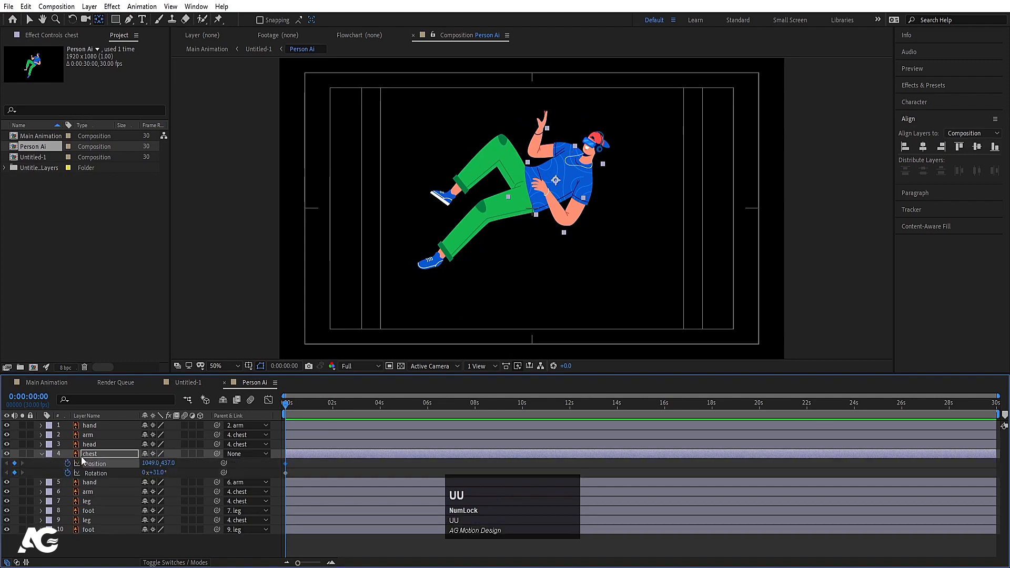
Add position and rotation keyframes with the current values to the chest layer at 0:00:00:20.
key(equal)
key(equal)
click(348, 404)
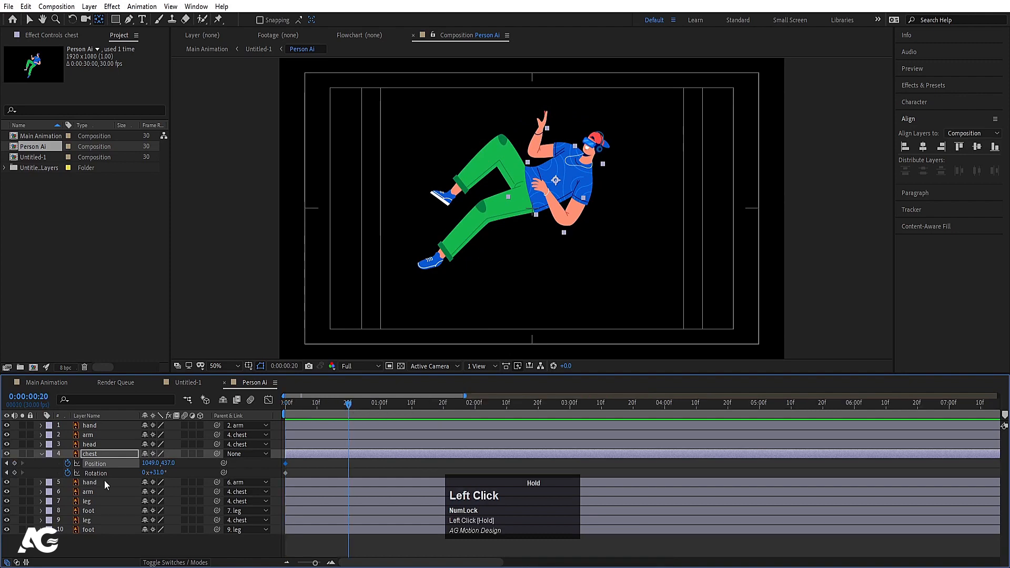
click(15, 464)
click(15, 473)
Set the chest's position to 2460, 437 at 0:00:00:00 and apply Easy Ease to all its position and rotation keyframes.
drag(296, 408, 249, 411)
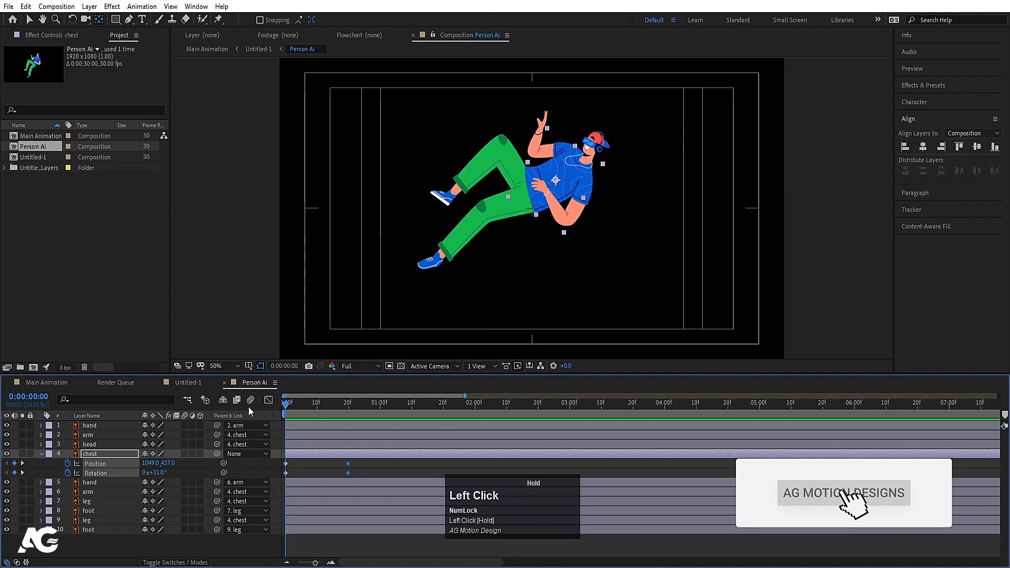
drag(150, 464, 858, 420)
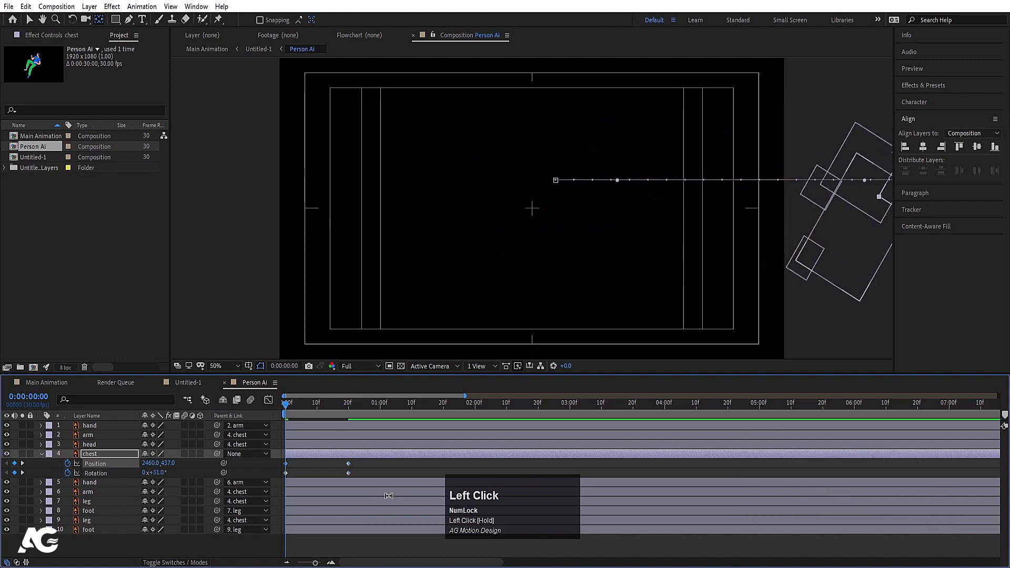
drag(362, 474, 255, 444)
key(F9)
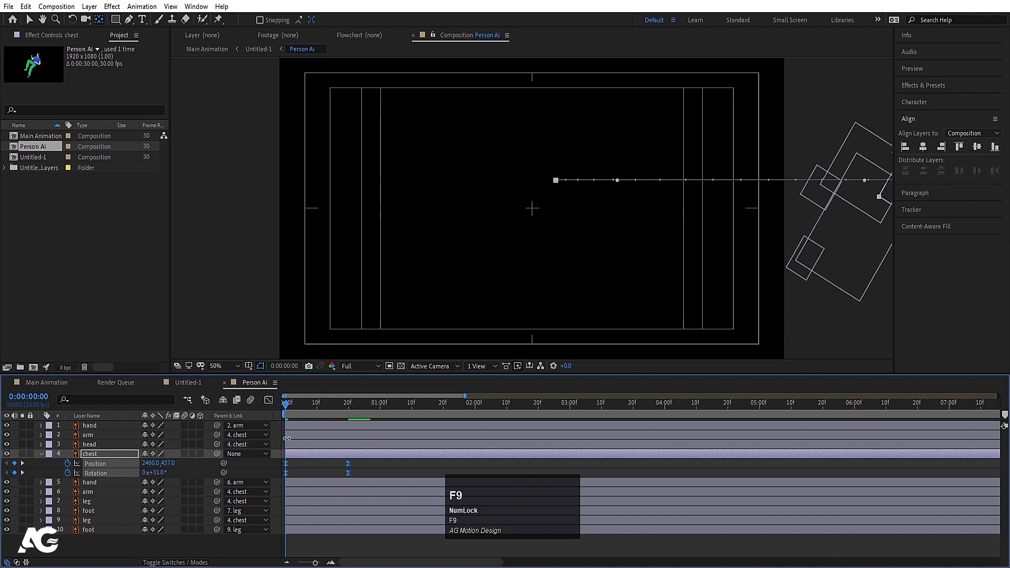
Preview the chest's entrance and reshape its position speed curve to peak early and ease out slowly.
key(space)
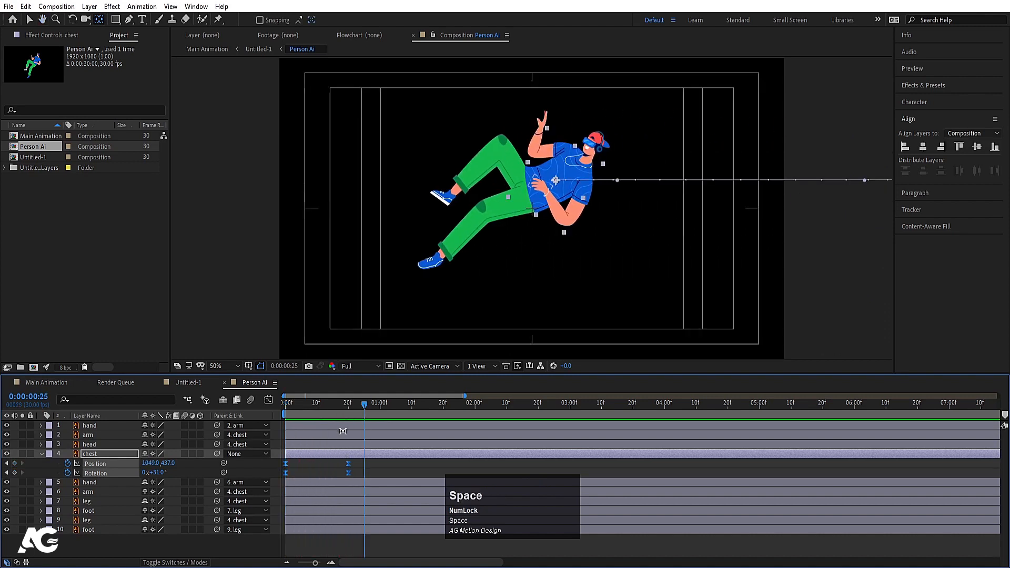
click(267, 401)
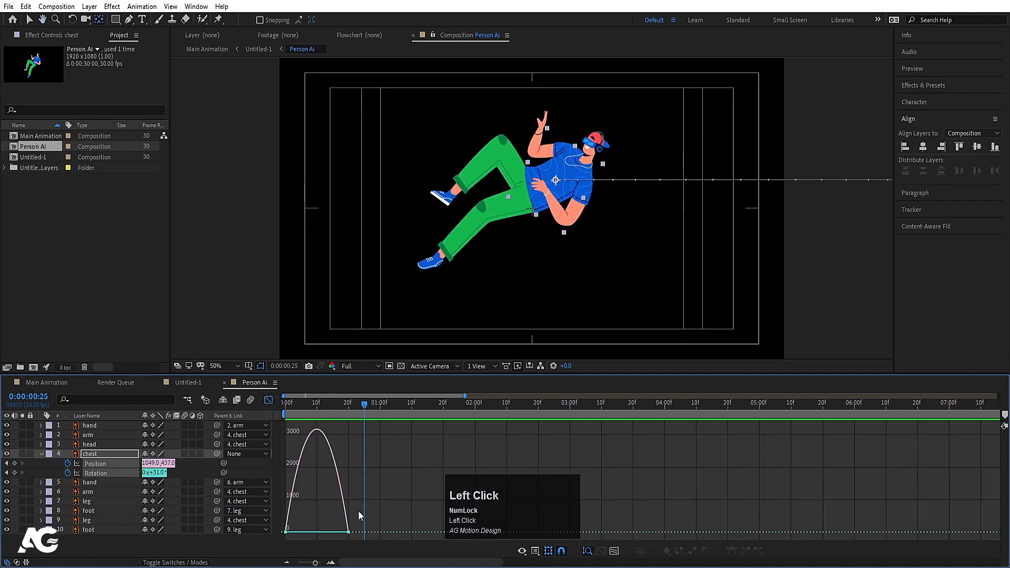
drag(358, 510, 318, 531)
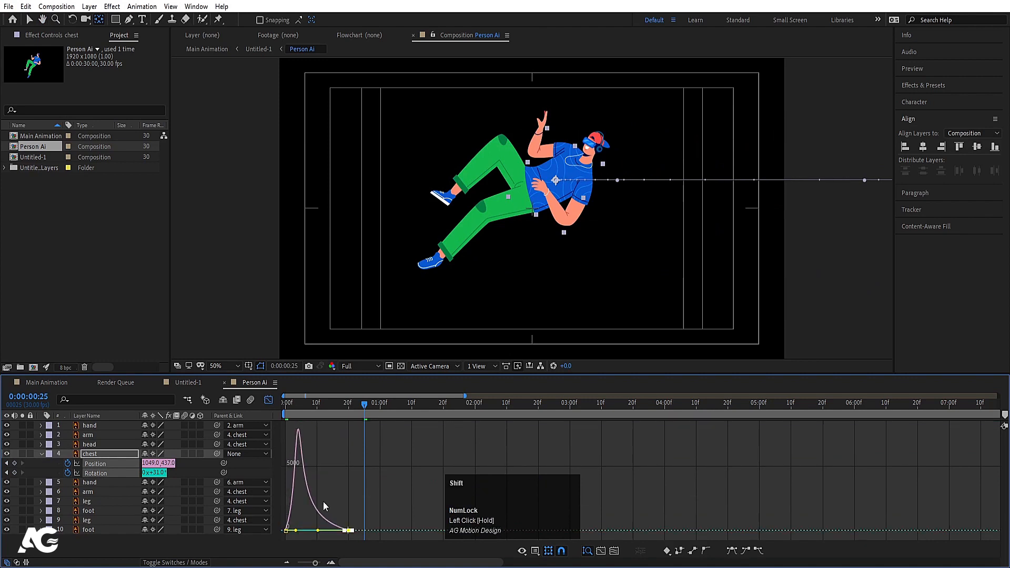
key(space)
key(space)
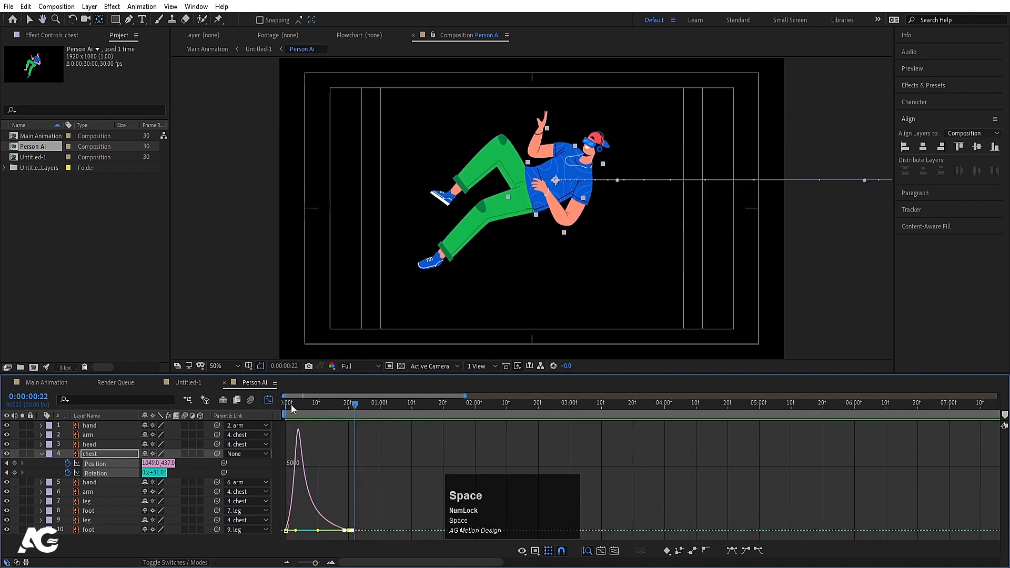
Move the chest's ending position and rotation keyframes to 0:00:00:29 and preview the motion.
click(270, 400)
drag(351, 466, 379, 467)
key(space)
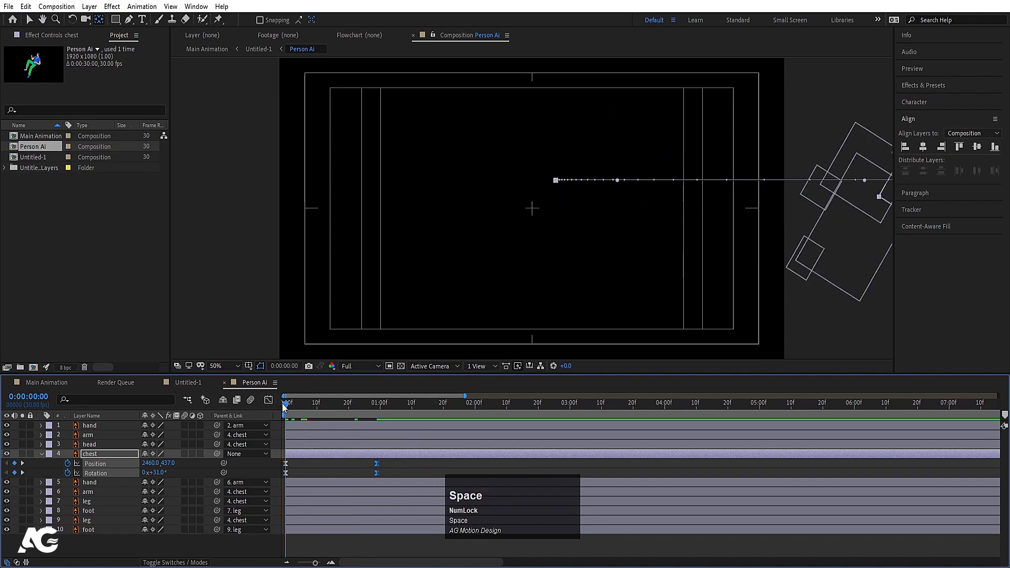
key(space)
Rotate the chest layer to about -21.1° at 0:00:00:29 and preview the swing.
key(k)
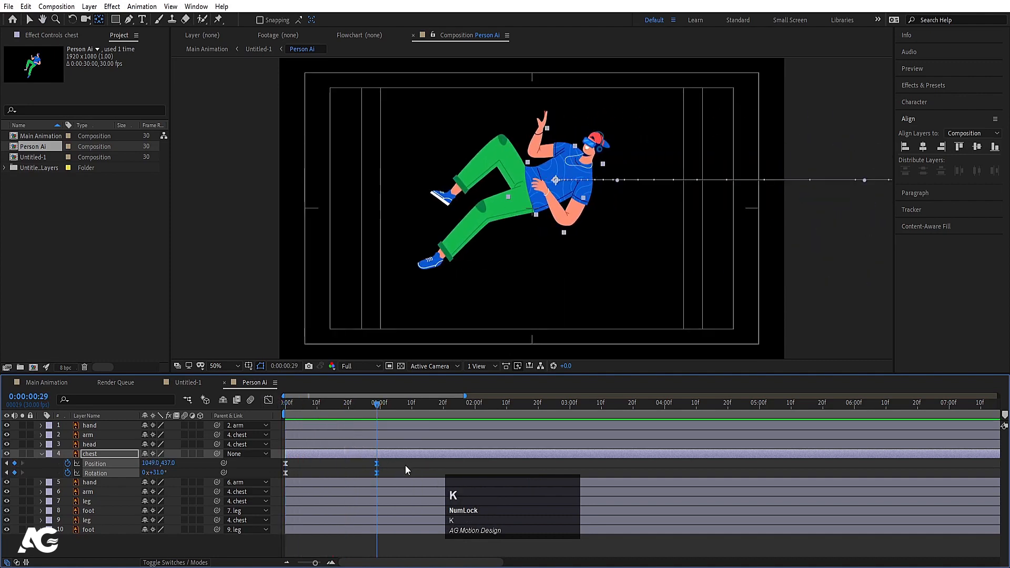
click(404, 466)
click(385, 454)
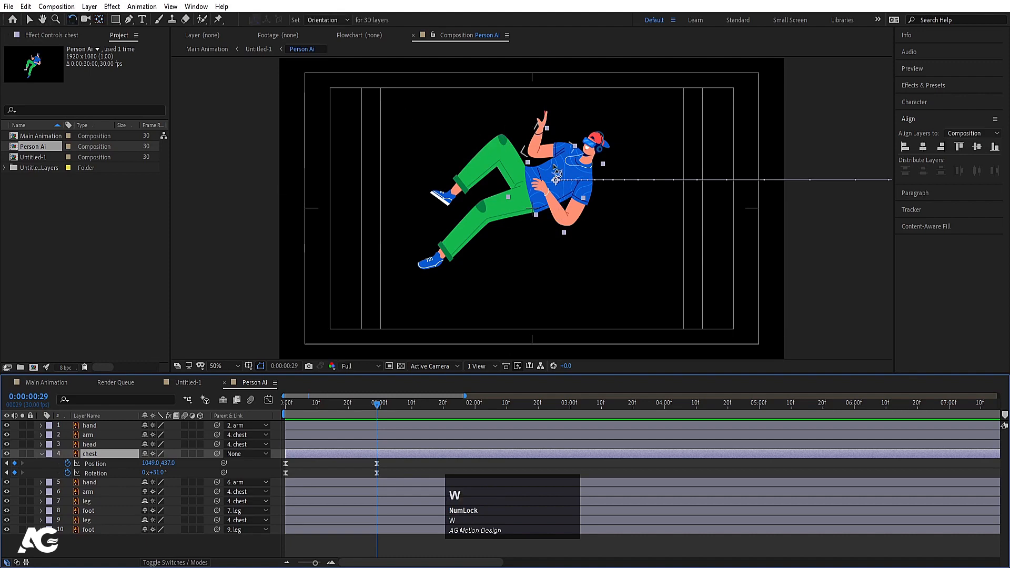
drag(564, 166, 549, 161)
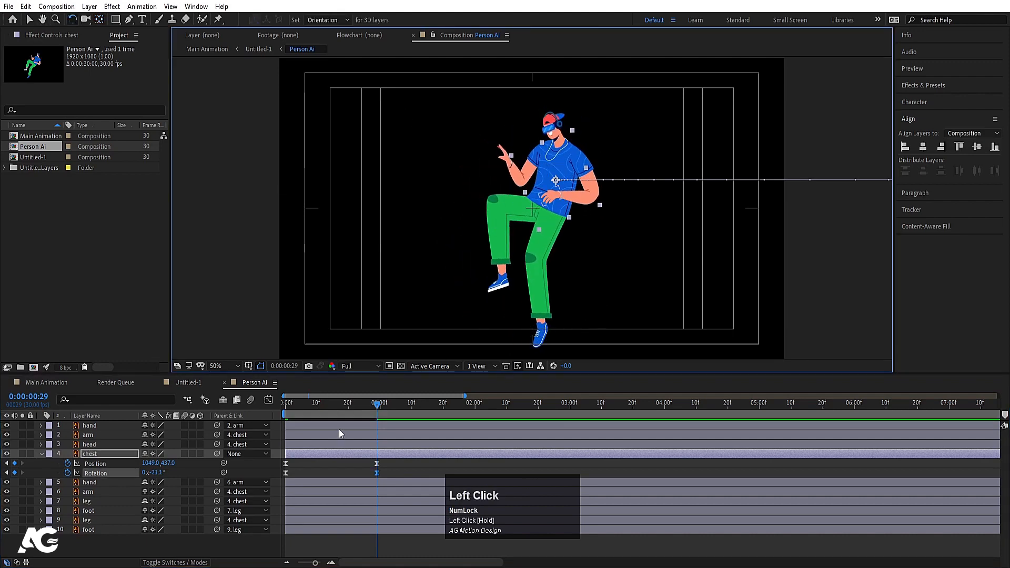
key(space)
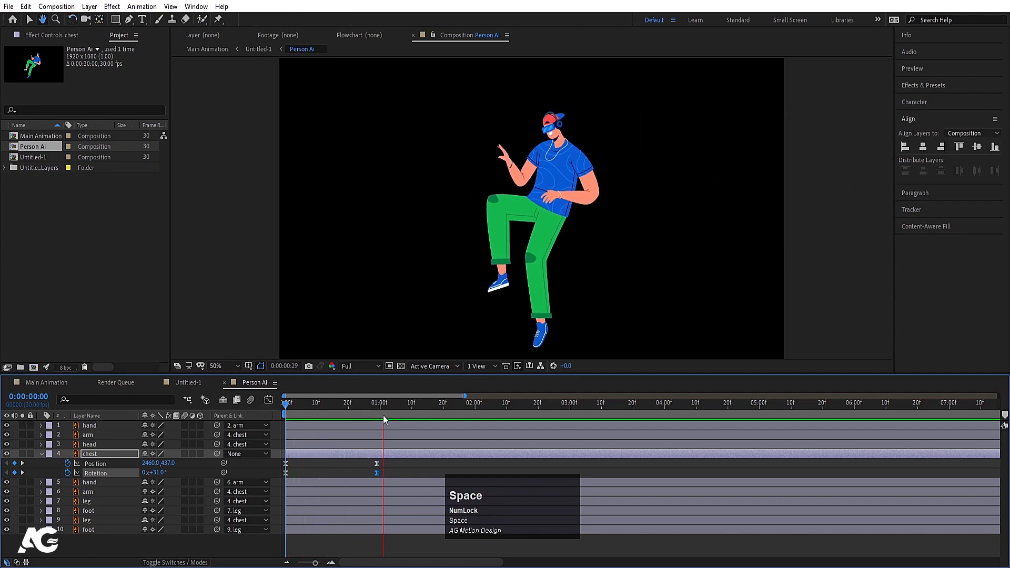
Set the chest's rotation to 0° at 0:00:01:14 and preview the animation from the start.
key(space)
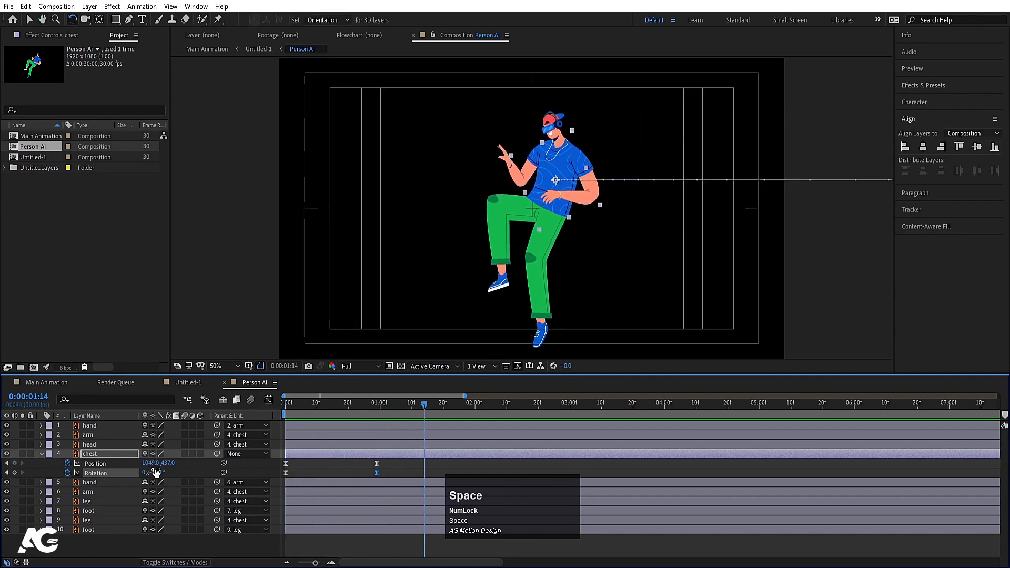
key(Return)
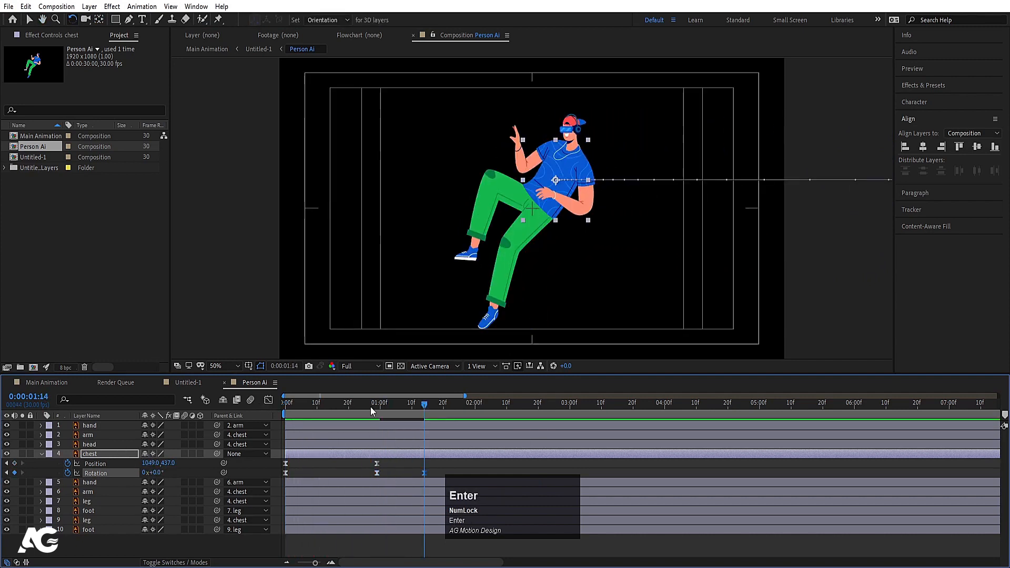
drag(370, 407, 213, 408)
key(space)
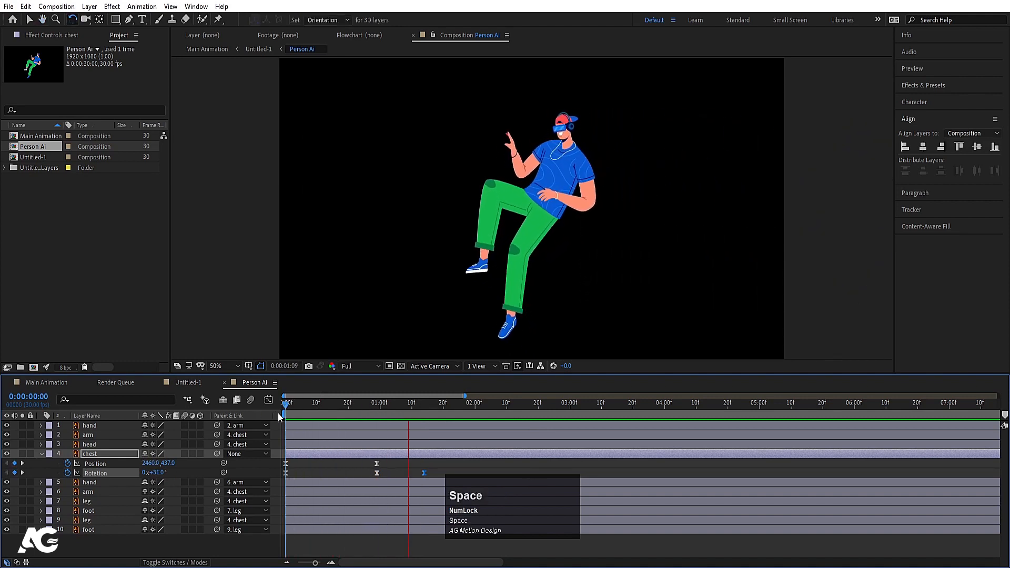
Move the chest's 0° rotation keyframe to 0:00:01:22 and preview the slower swing.
key(space)
drag(383, 407, 257, 410)
key(space)
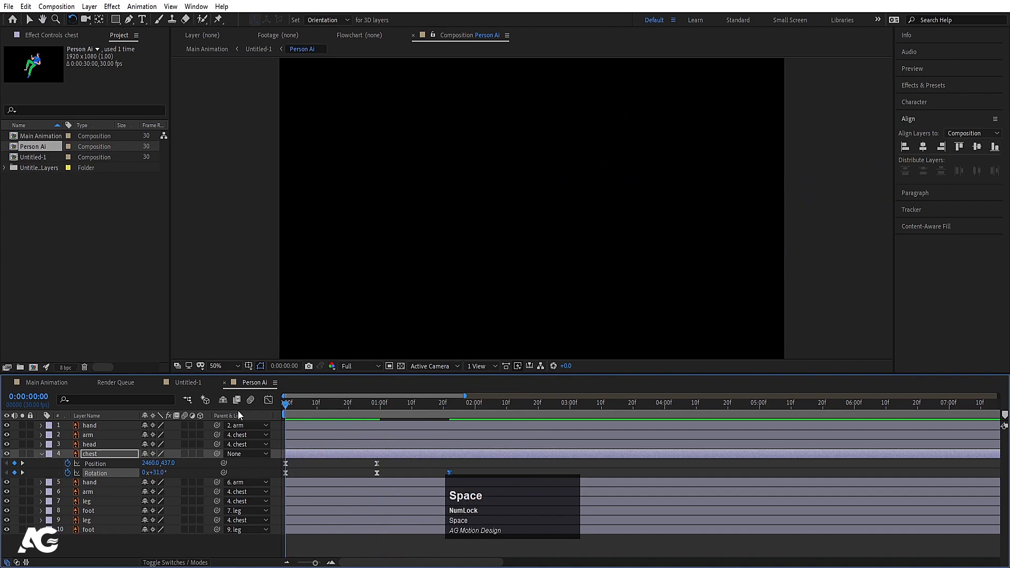
key(space)
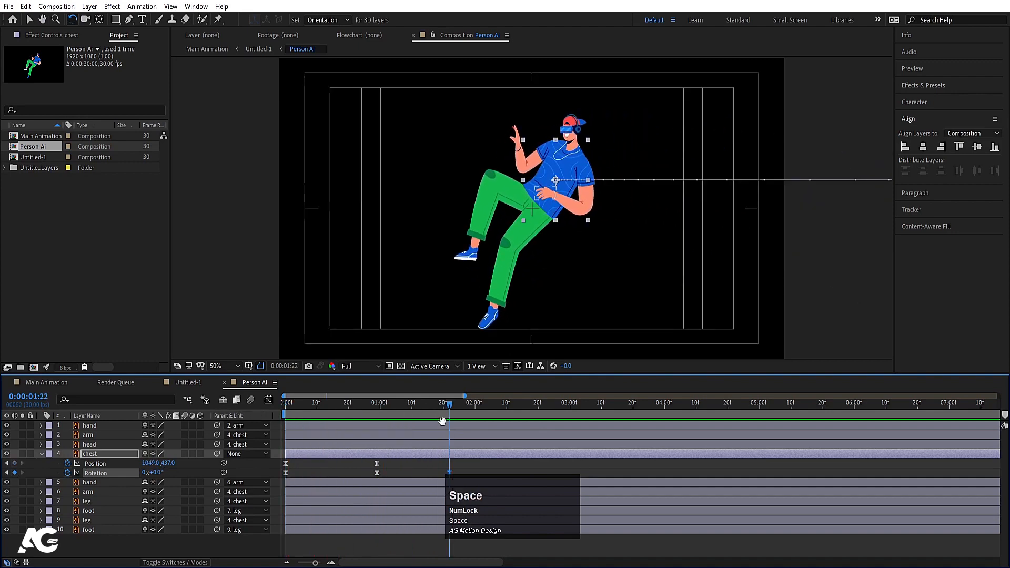
drag(419, 400, 240, 405)
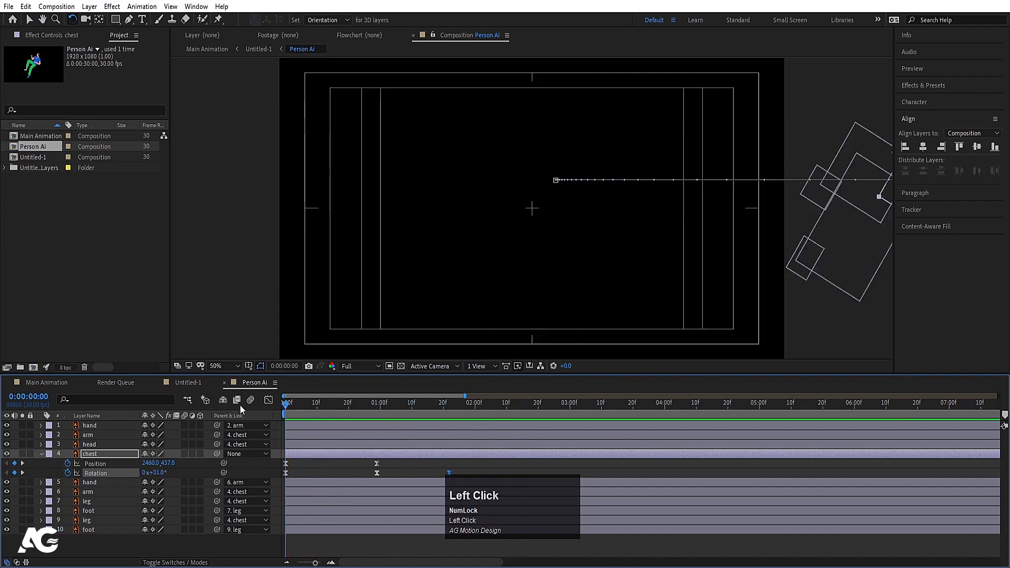
key(space)
key(space)
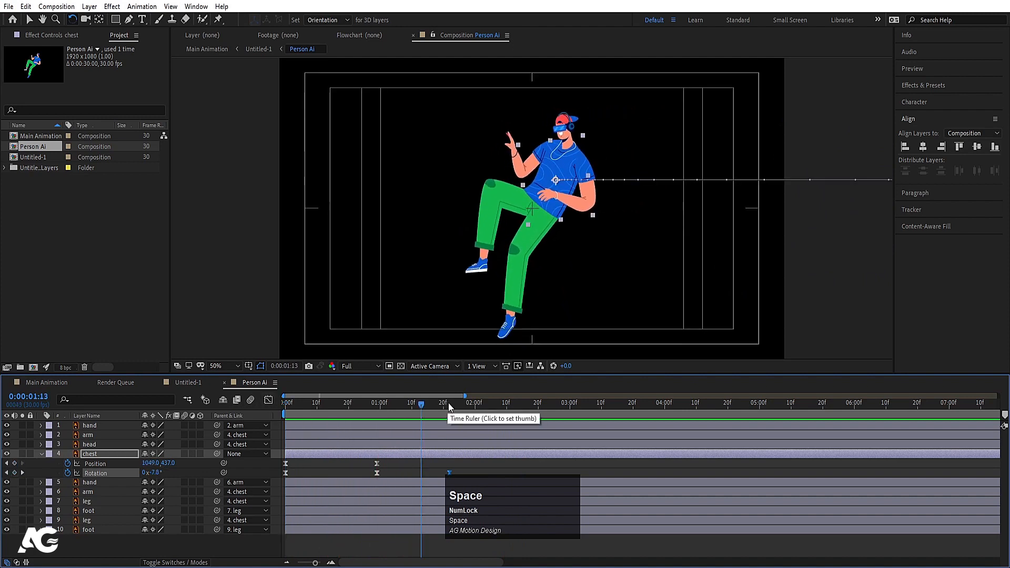
key(space)
key(space)
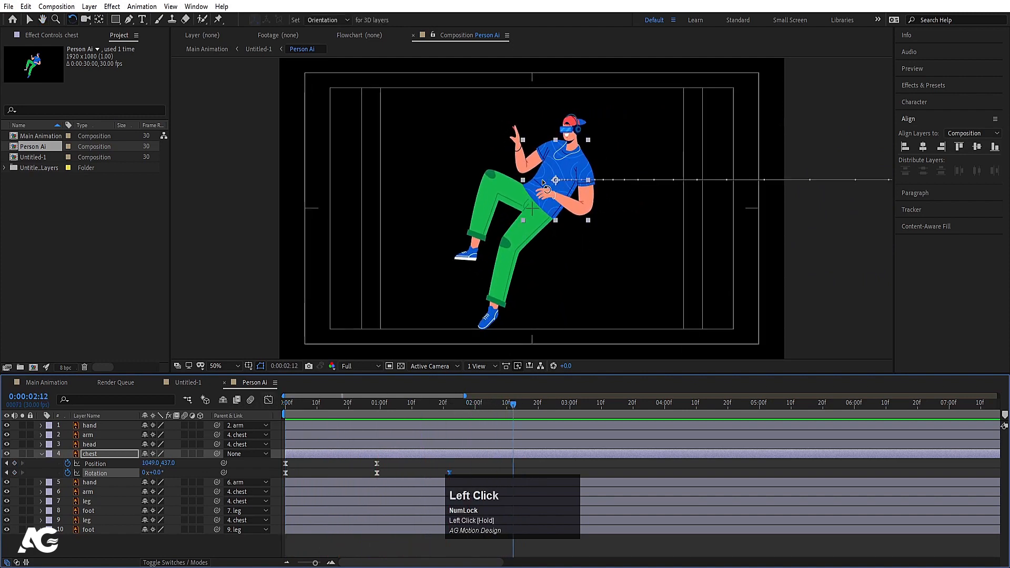
Rotate the chest layer to about -10.1° at 0:00:02:12 and preview the motion.
drag(542, 183, 550, 232)
key(space)
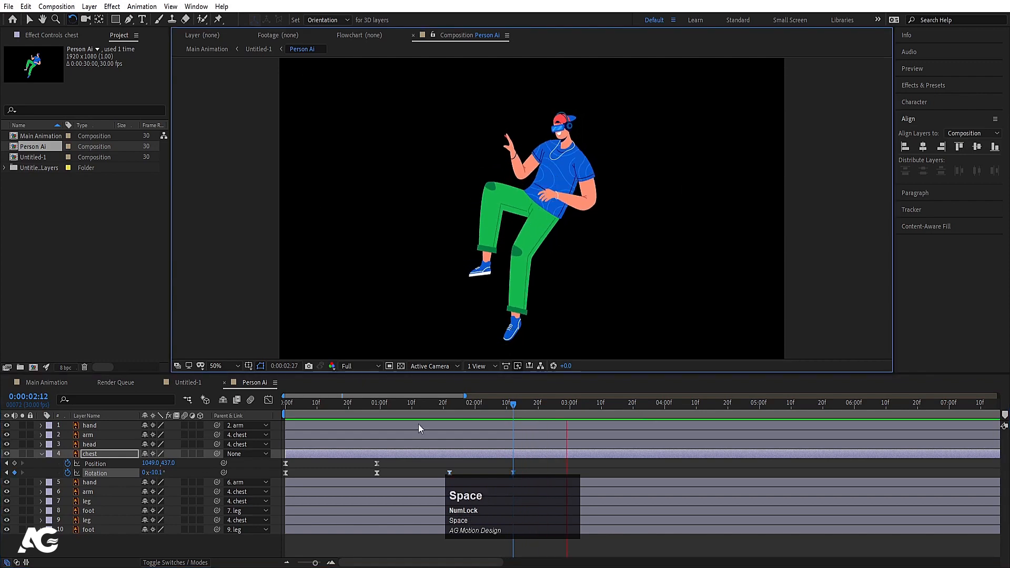
key(space)
Preview the sway and move the chest's last two rotation keyframes to about 0:00:02:00 and 0:00:02:29.
drag(450, 404, 422, 403)
key(space)
key(space)
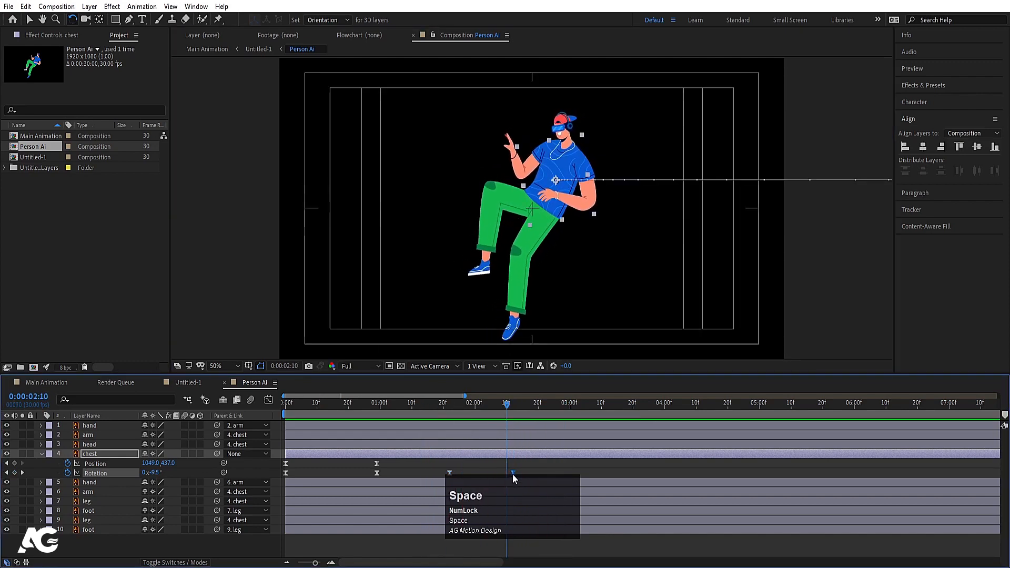
drag(513, 472, 567, 473)
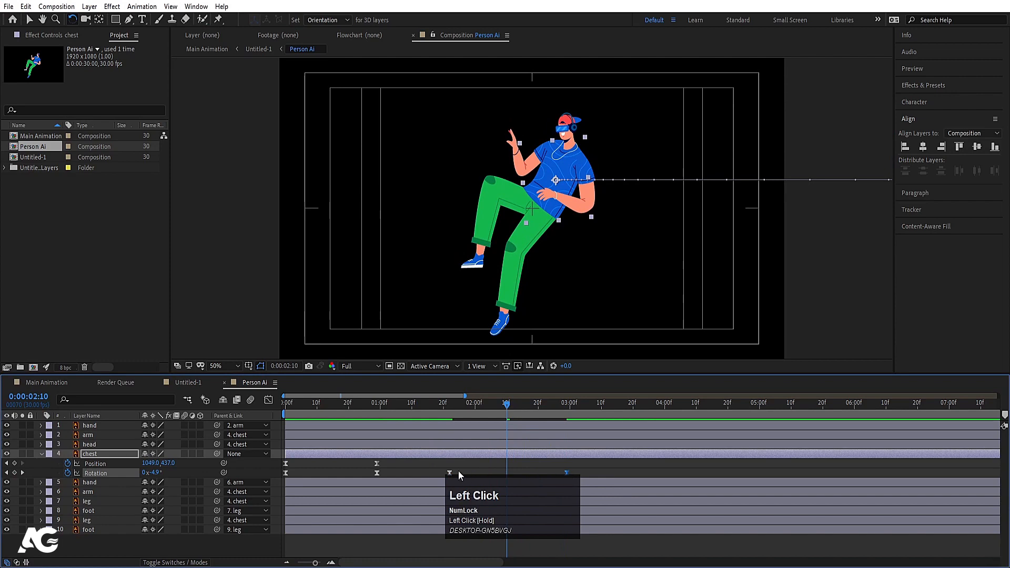
drag(450, 473, 476, 472)
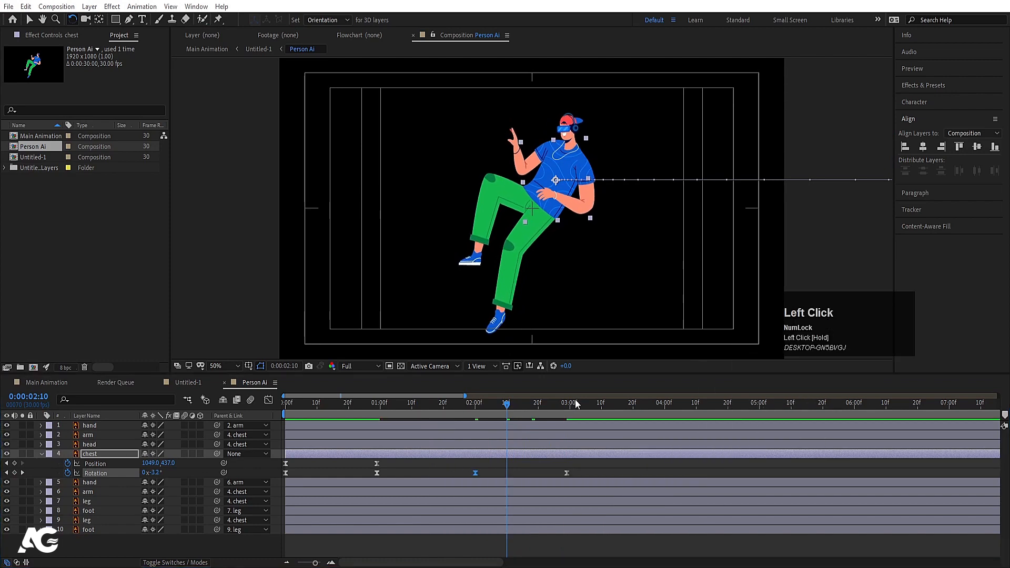
Add swaying chest rotation keyframes about every second from 0:00:03:29 to 0:00:07:00, ending at about -6.7°, and preview them.
drag(594, 402, 652, 408)
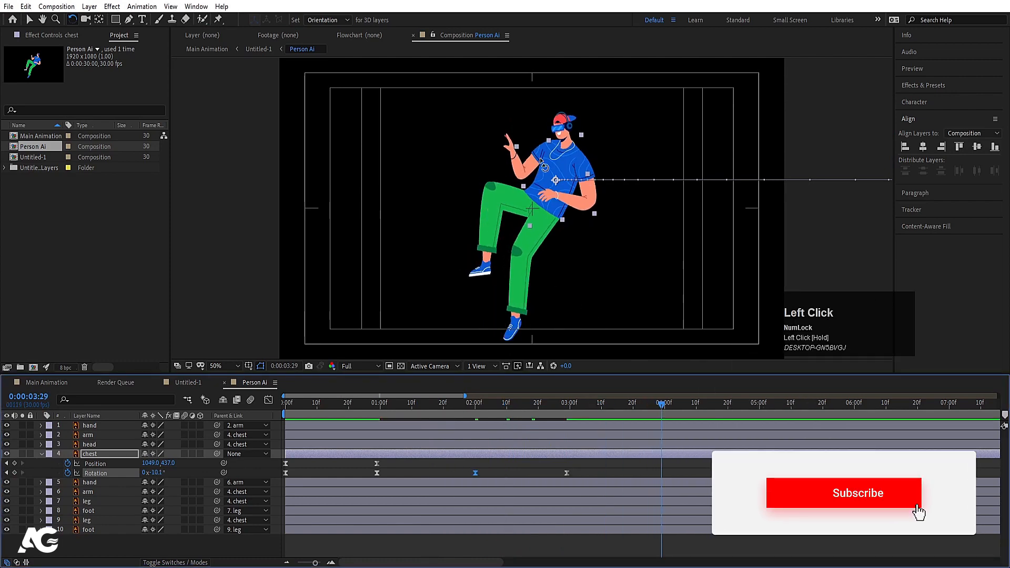
drag(565, 194, 566, 238)
click(767, 409)
click(859, 408)
click(952, 407)
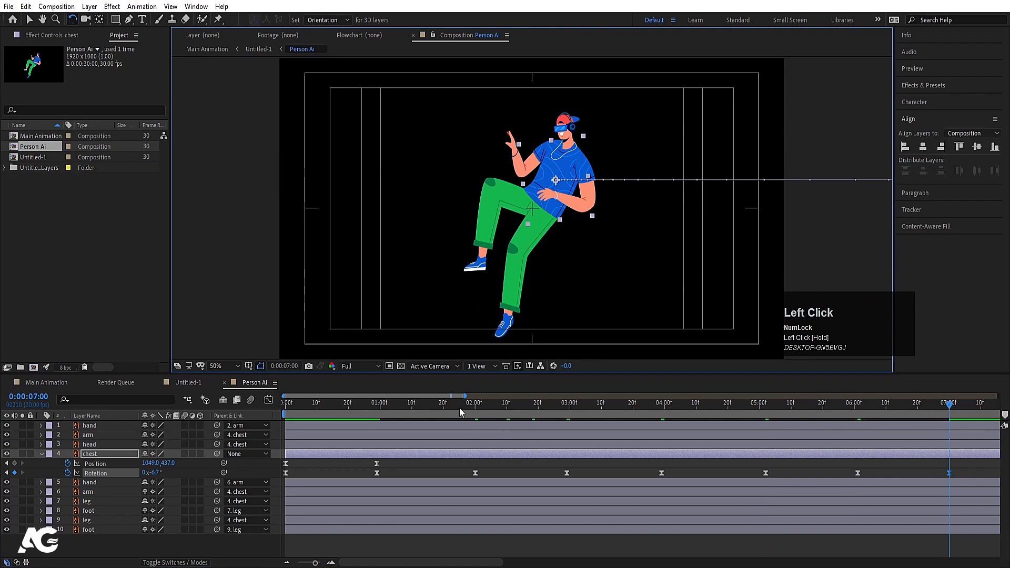
key(space)
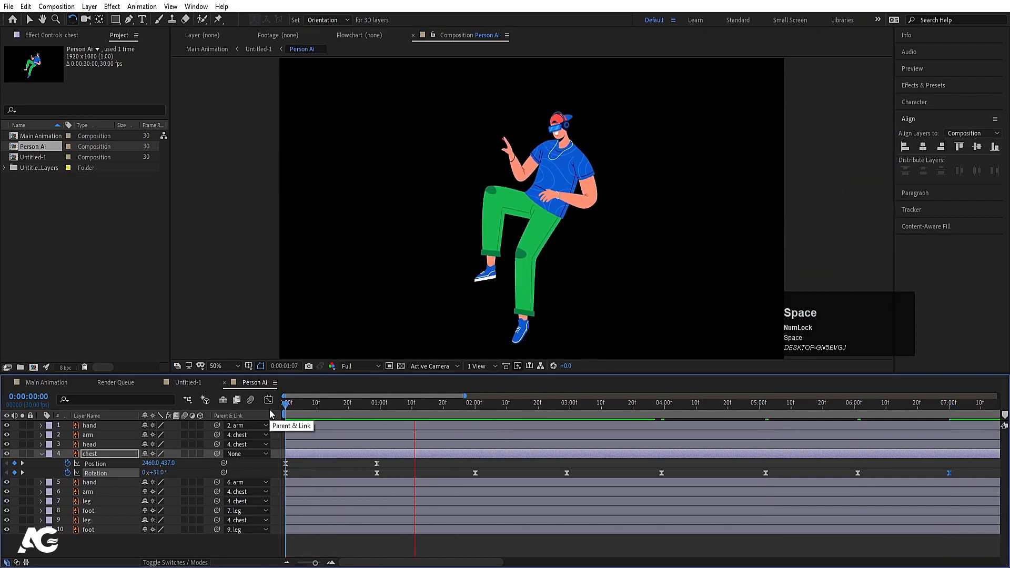
key(space)
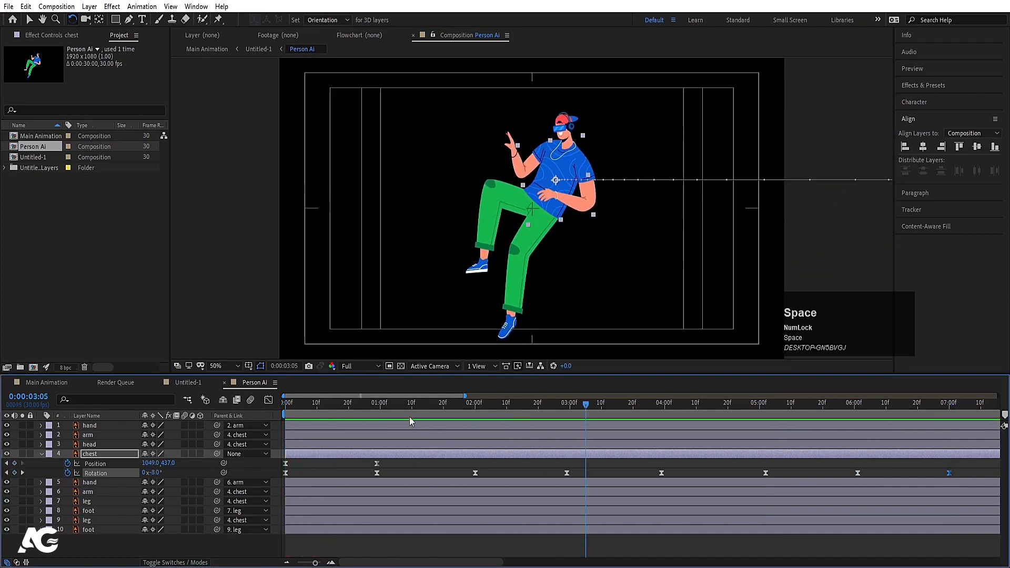
click(287, 414)
key(space)
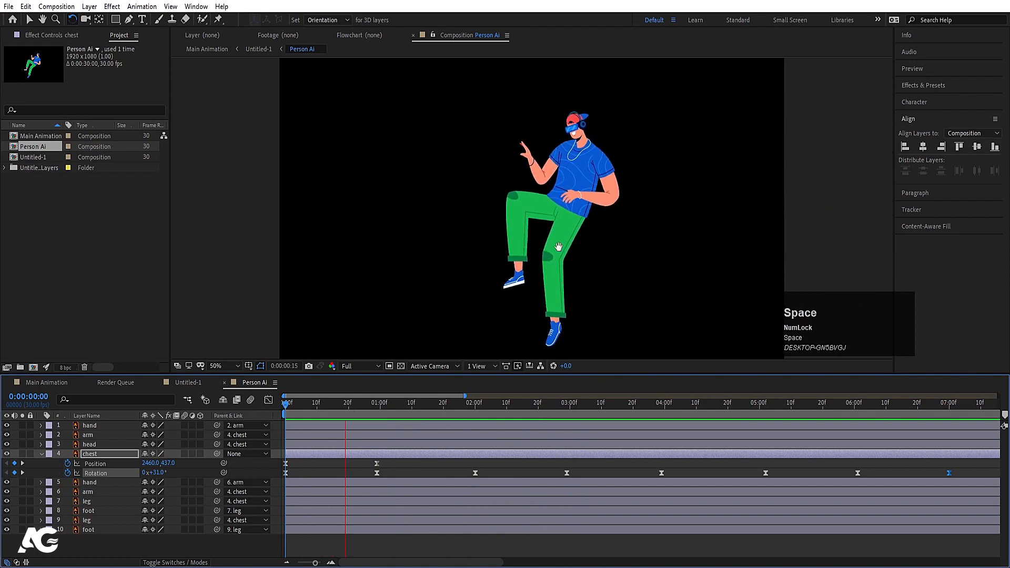
key(space)
Set both leg layers' rotation to 13° with starting keyframes at 0:00:00:00.
click(516, 207)
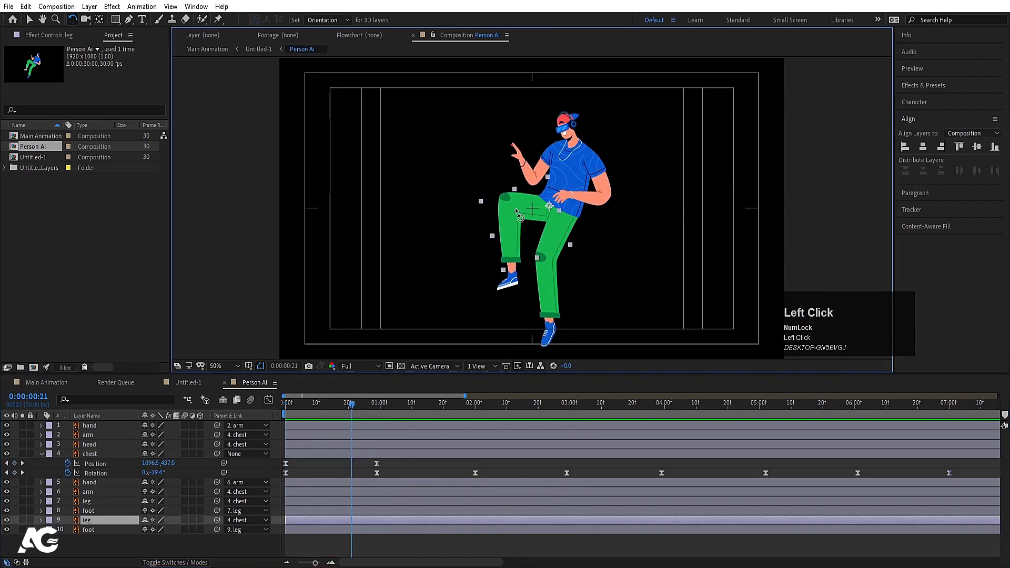
shift+click(549, 266)
click(286, 403)
key(r)
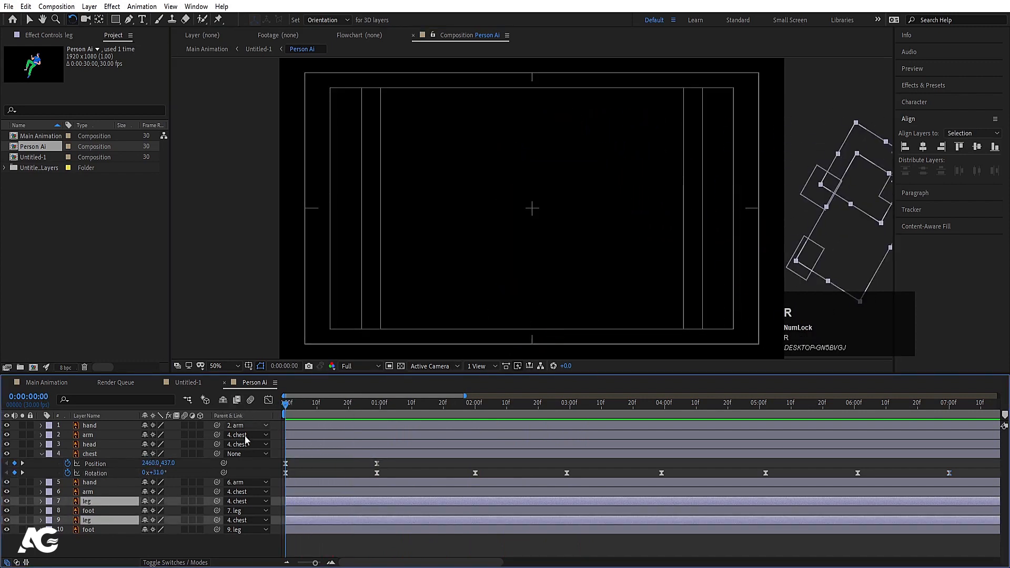
drag(156, 515, 102, 515)
Add swinging rotation keyframes to both legs at each chest rotation keyframe from 0:00:00:29 to 0:00:07:00, ending at -11°.
key(k)
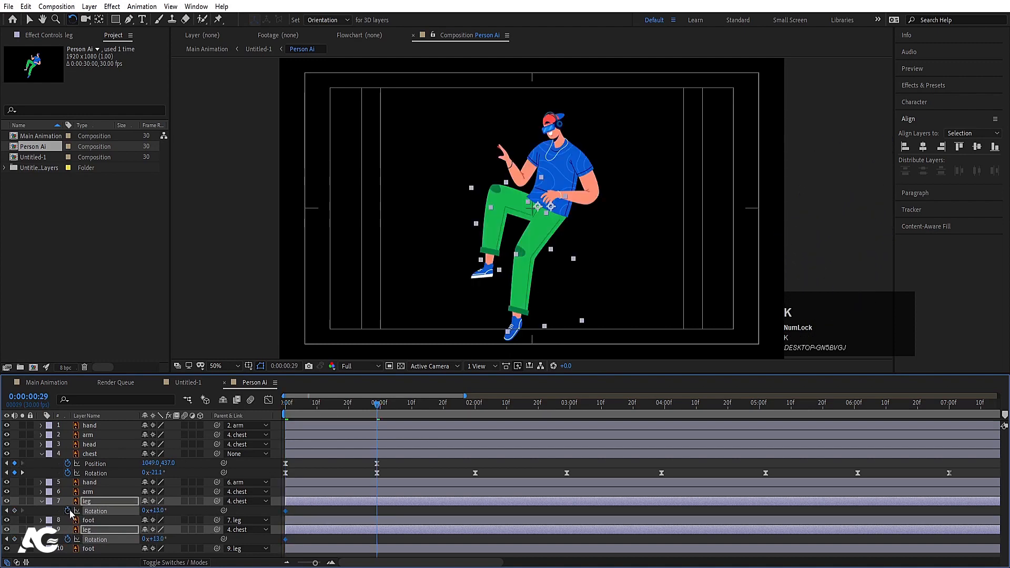
mouse_move(157, 513)
mouse_down()
mouse_move(139, 511)
mouse_move(170, 514)
mouse_move(150, 510)
mouse_up()
key(k)
key(k)
key(k)
key(k)
key(k)
key(k)
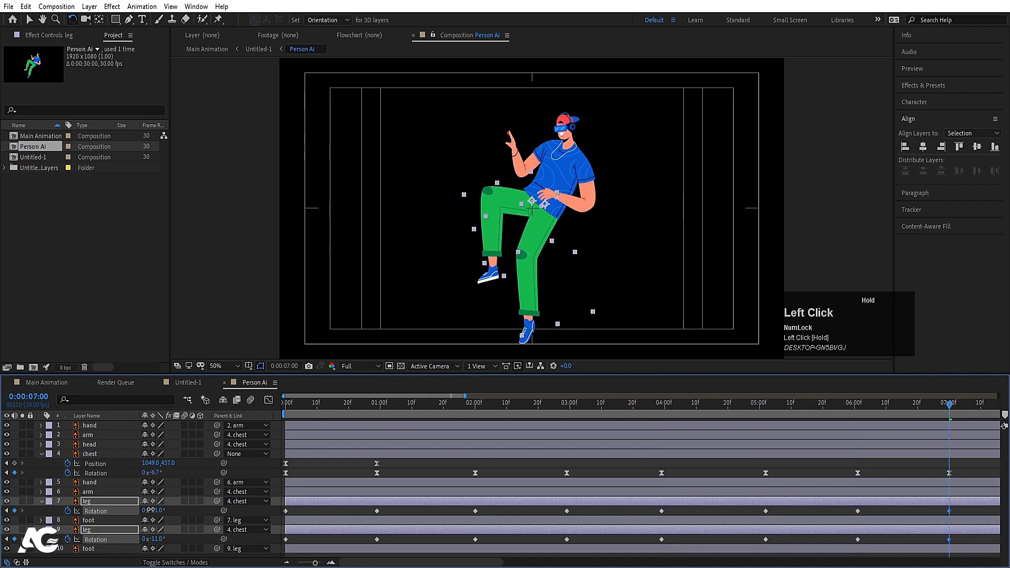
Apply Easy Ease to all rotation keyframes of both legs and preview the animation from the start.
drag(304, 404, 273, 404)
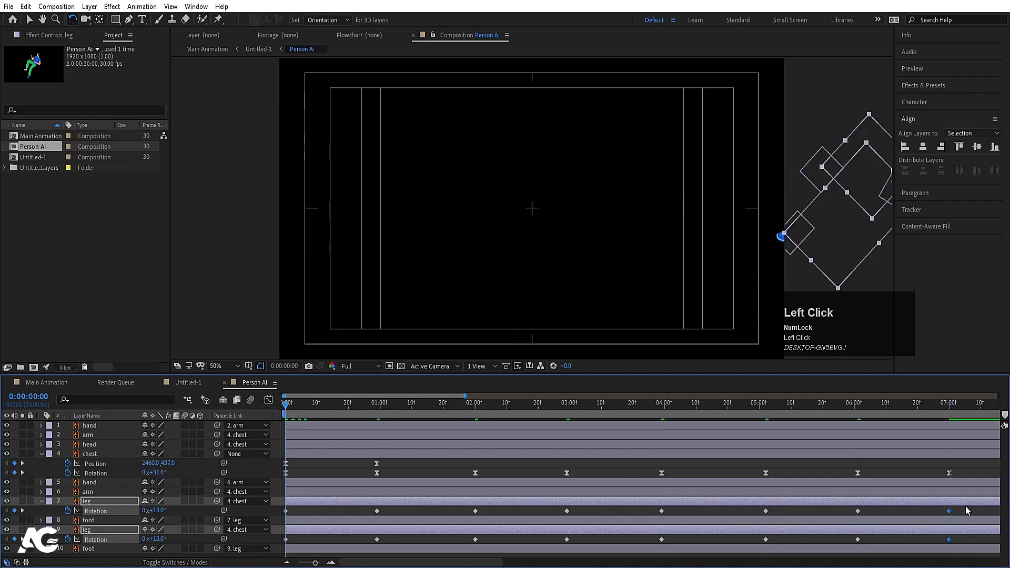
drag(969, 506, 266, 546)
key(F9)
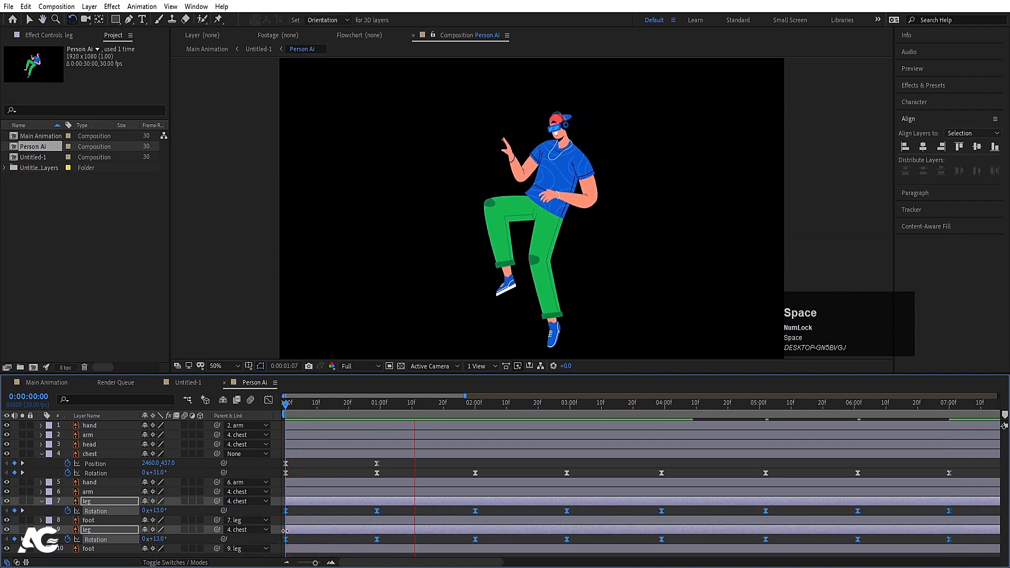
key(space)
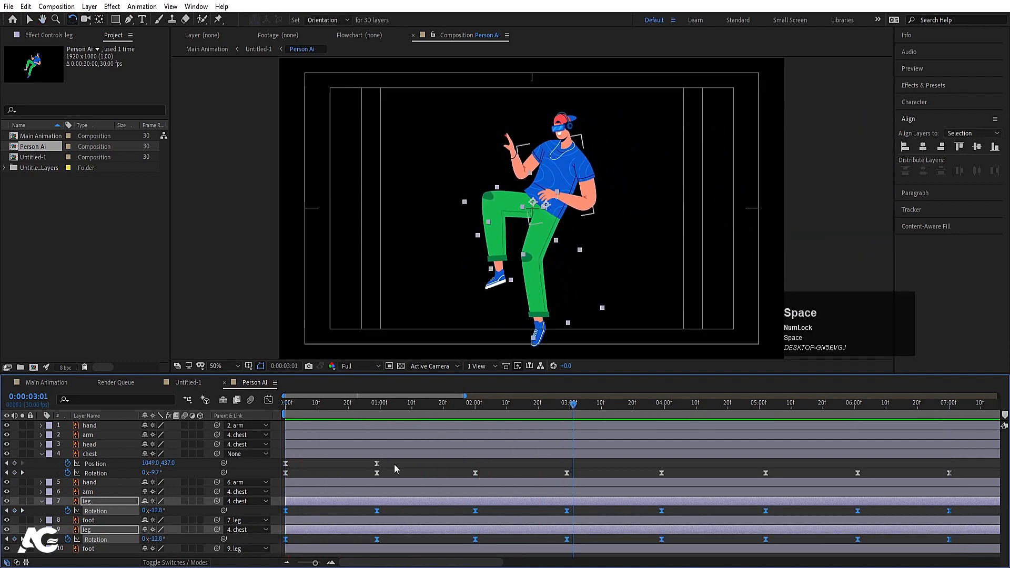
drag(309, 404, 252, 412)
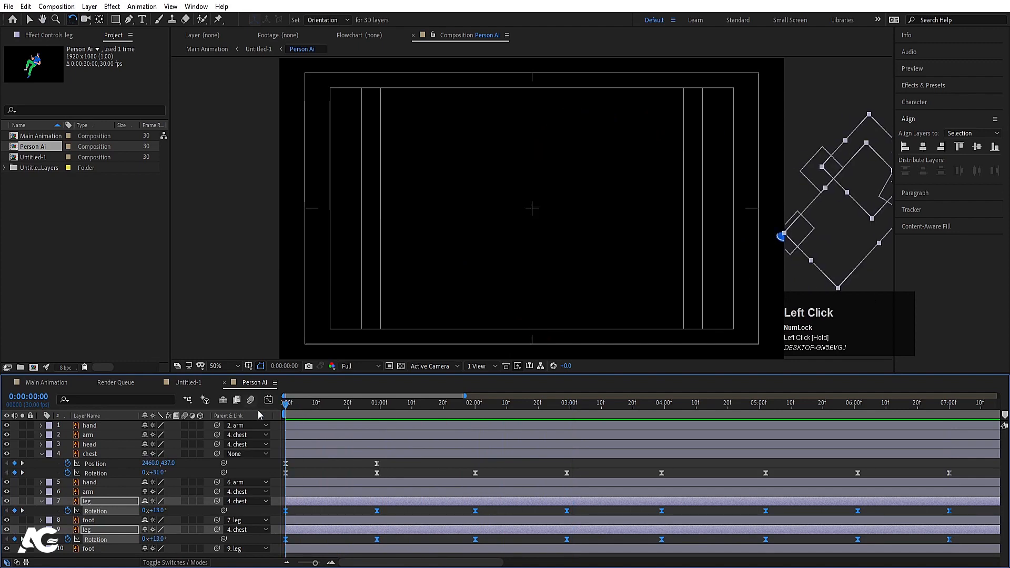
drag(303, 462, 305, 469)
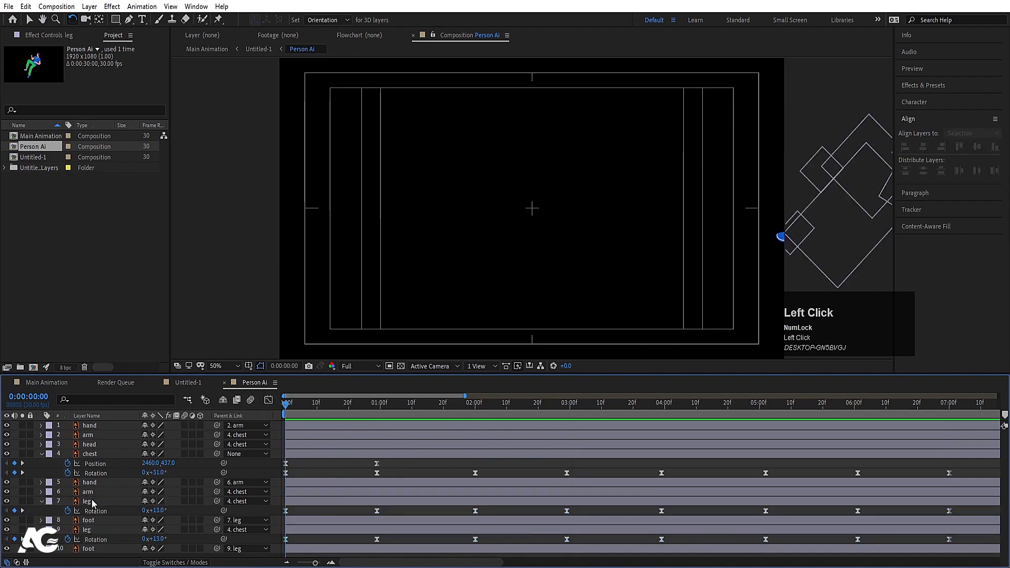
Set both foot layers' rotation to 12° with starting keyframes at 0:00:00:00.
key(minus)
click(42, 502)
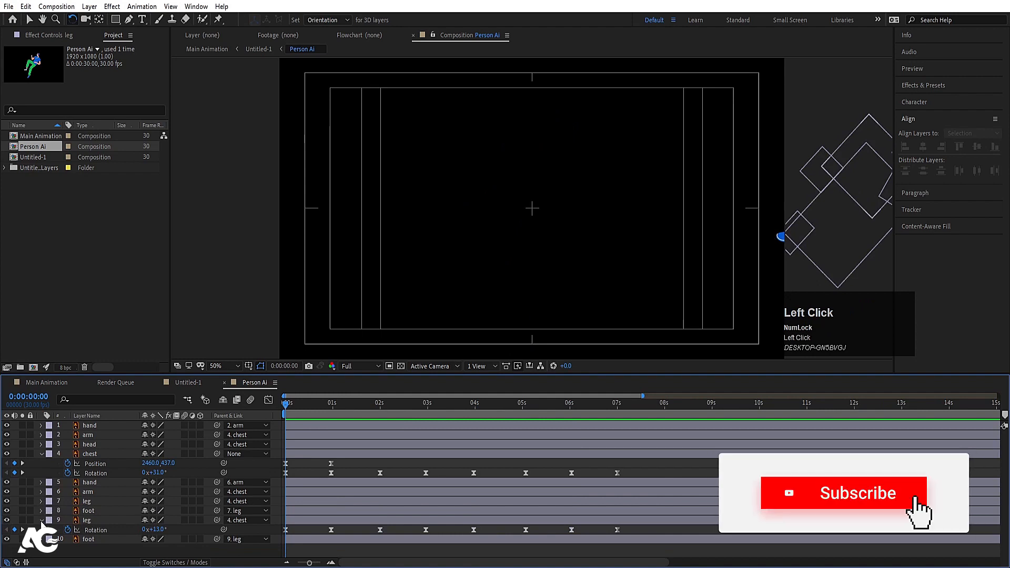
click(42, 521)
click(88, 510)
ctrl+click(88, 529)
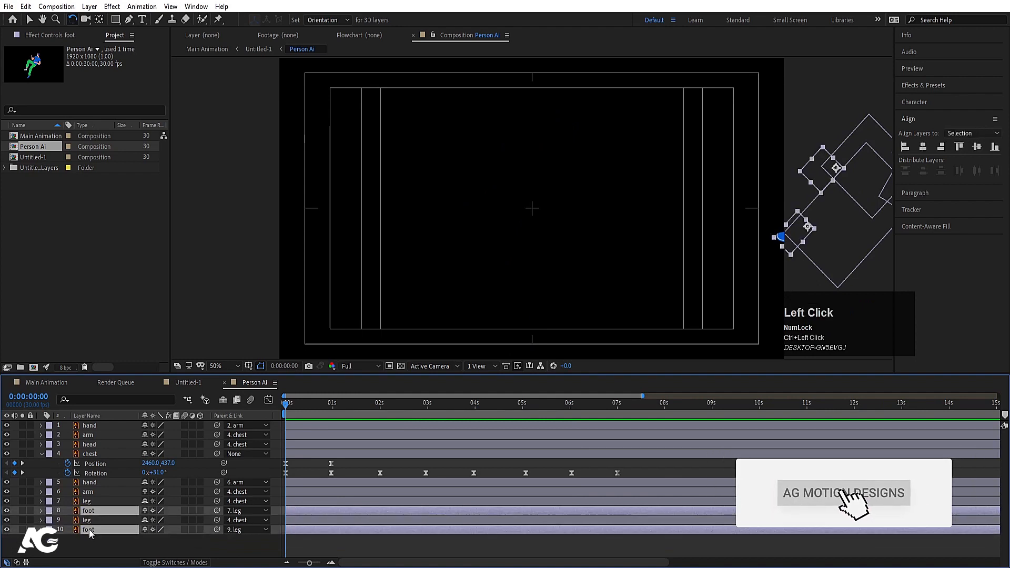
key(r)
click(67, 520)
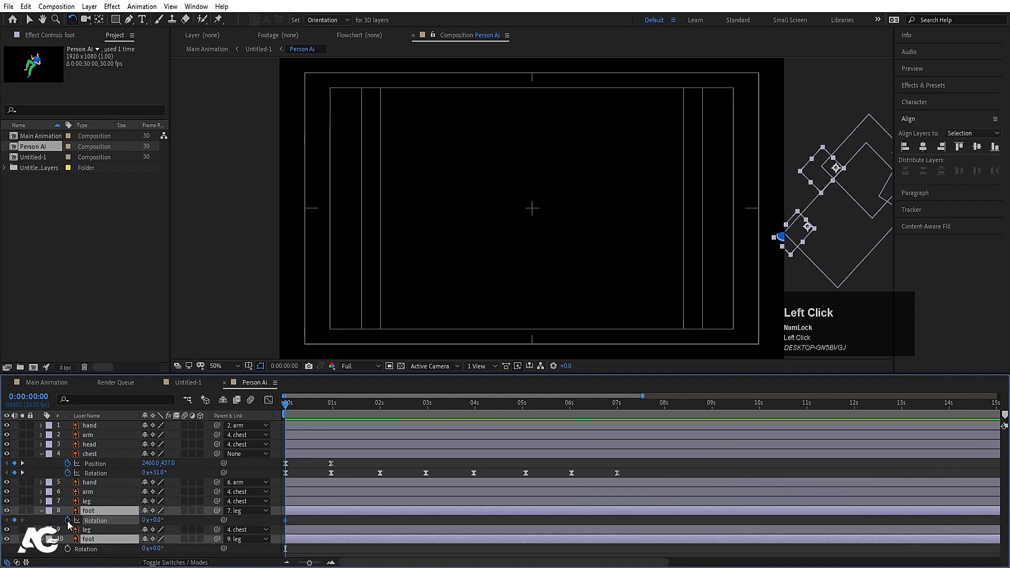
mouse_move(156, 520)
mouse_down()
mouse_move(169, 521)
mouse_move(154, 520)
mouse_up()
Add swinging rotation keyframes to both feet at each chest rotation keyframe from 0:00:00:29 to 0:00:07:00, ending at -5°.
key(k)
key(k)
key(k)
key(k)
key(k)
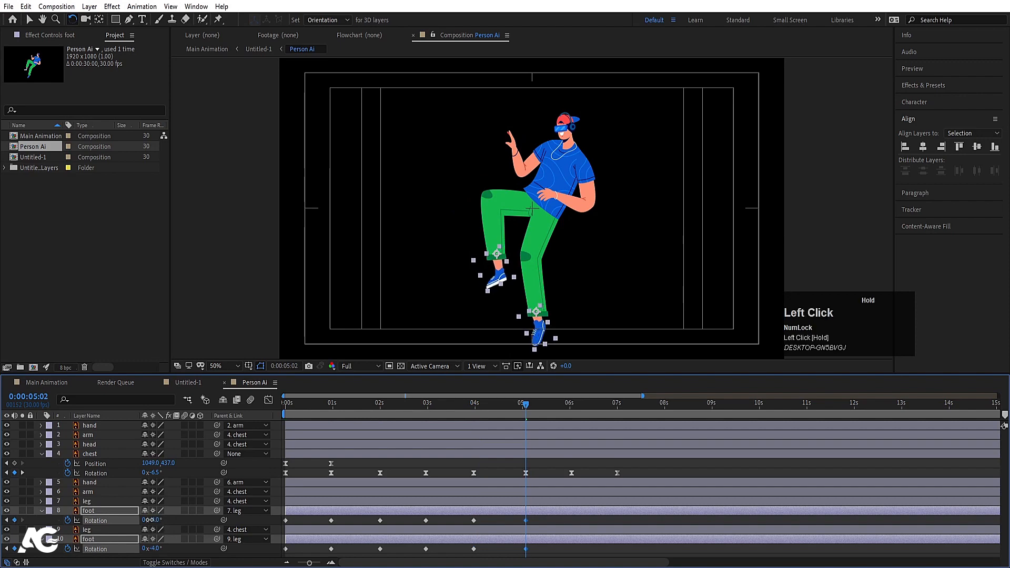
key(k)
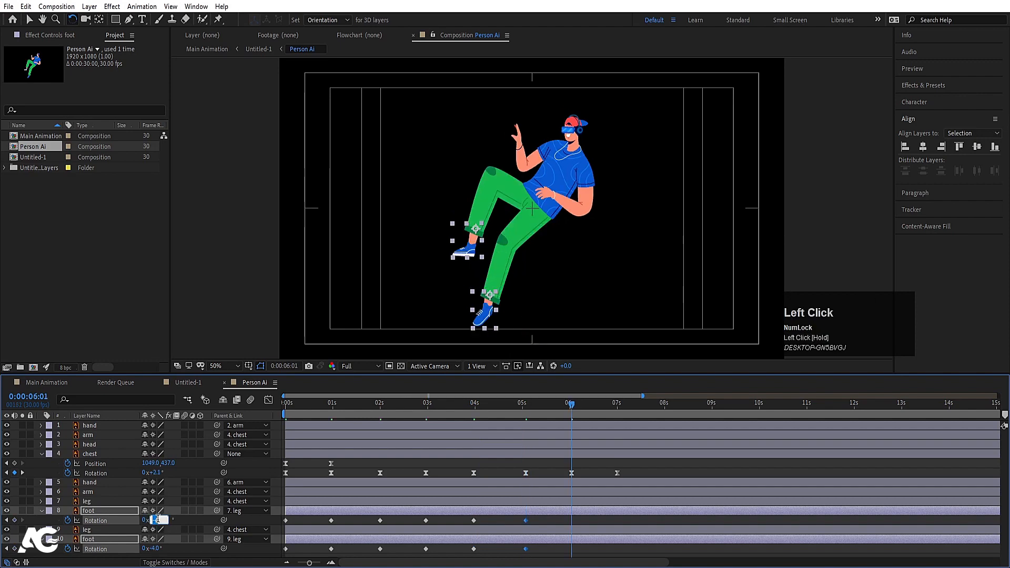
click(147, 519)
click(116, 514)
ctrl+click(110, 538)
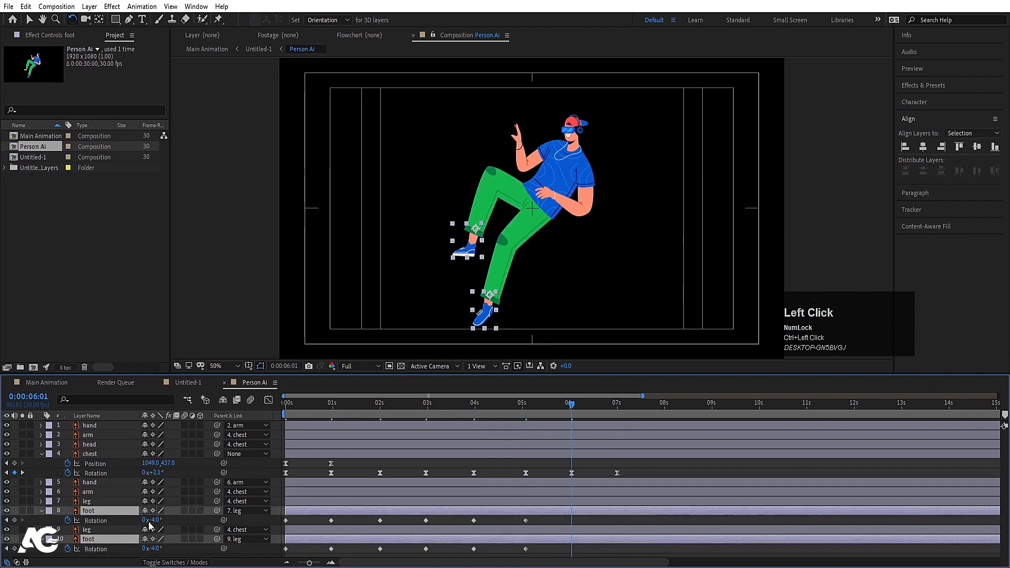
mouse_move(151, 520)
mouse_down()
mouse_move(163, 521)
mouse_move(151, 519)
mouse_up()
key(k)
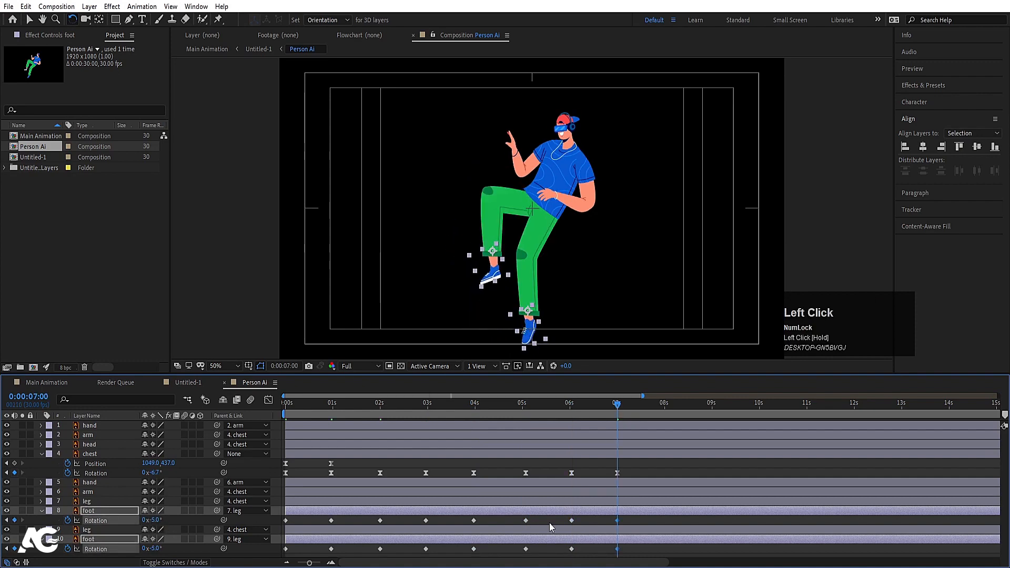
Apply Easy Ease to all rotation keyframes of both feet and preview the animation from the start.
drag(632, 515, 282, 556)
key(F9)
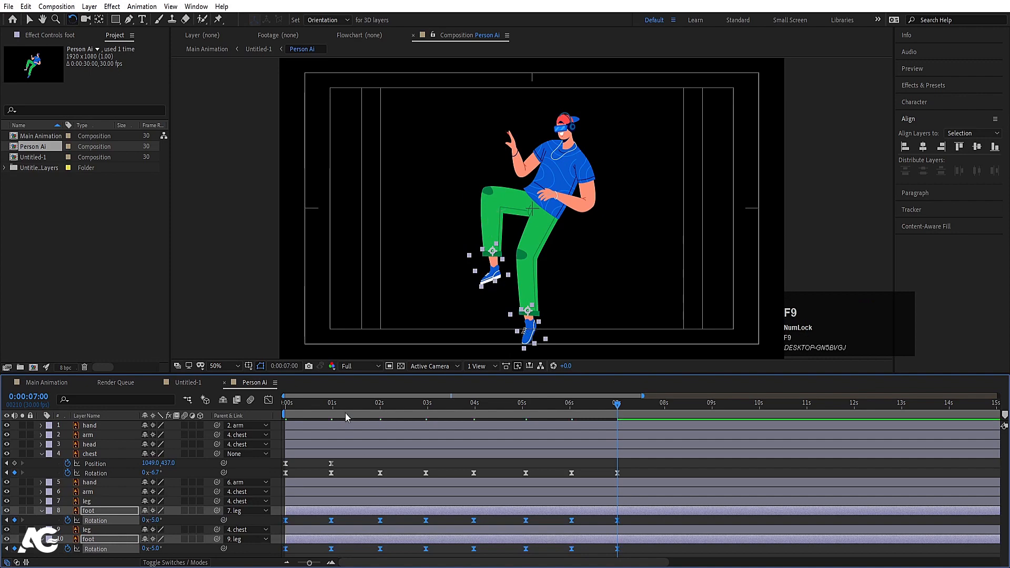
click(284, 403)
key(space)
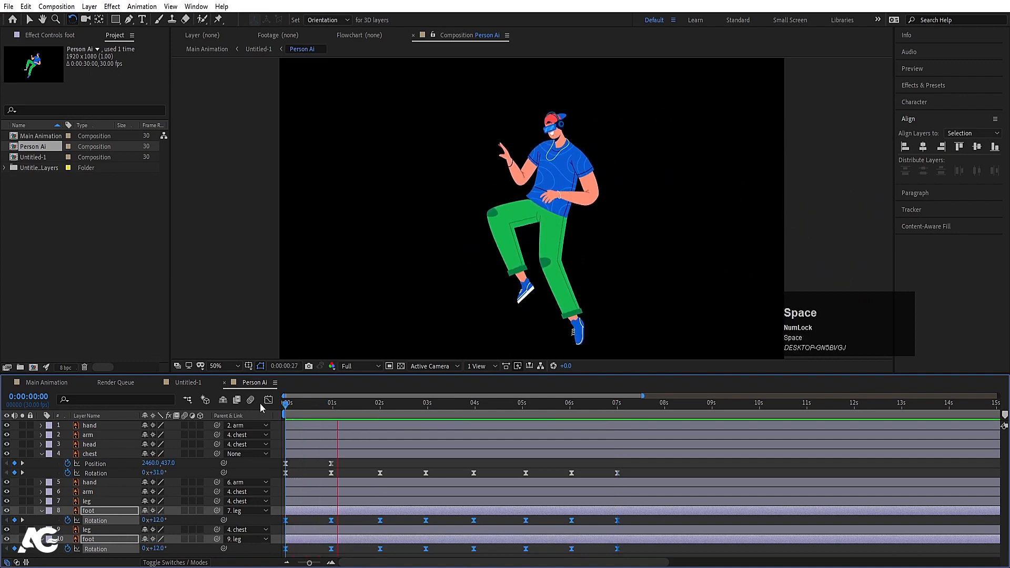
key(space)
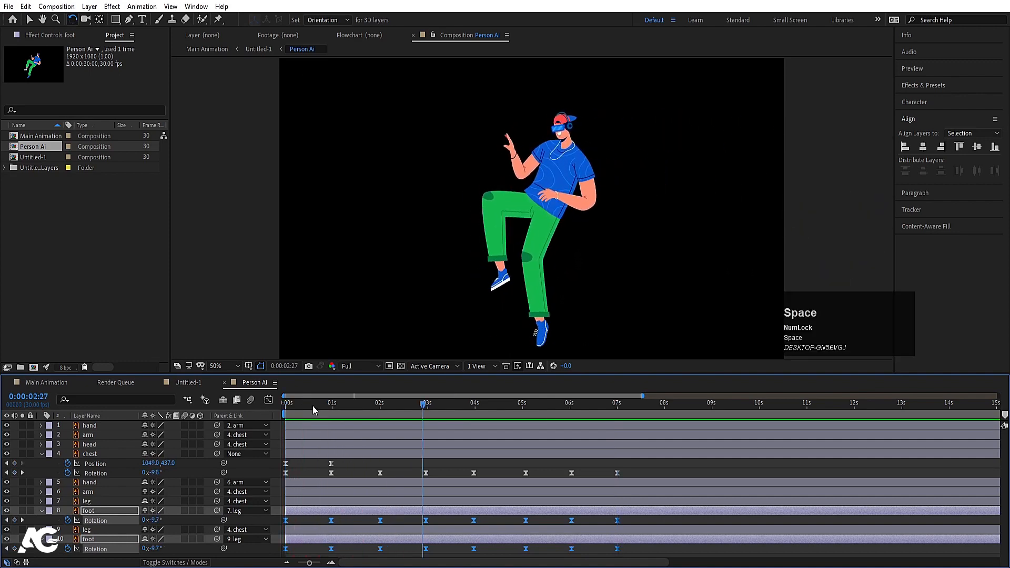
drag(311, 407, 214, 407)
key(space)
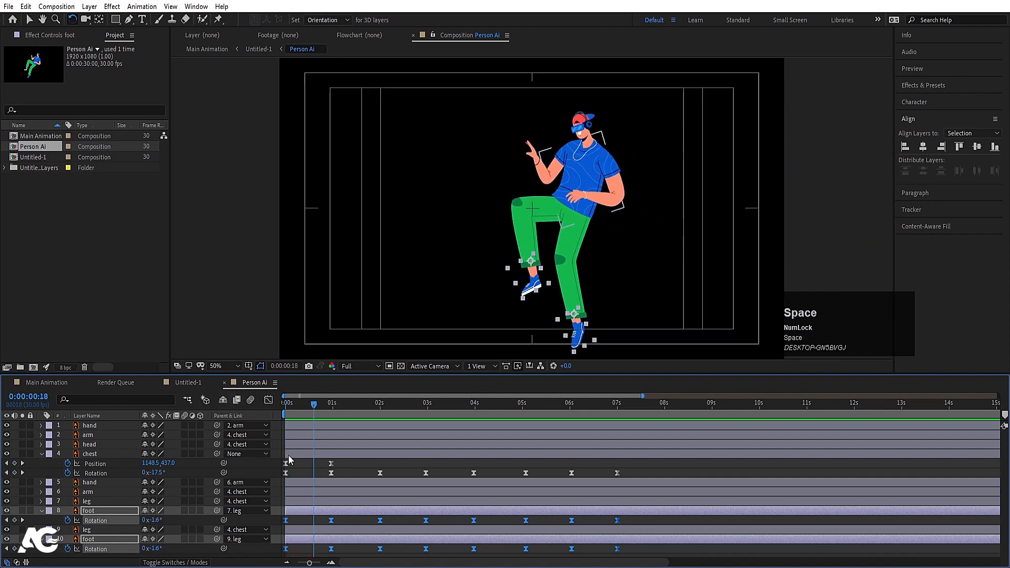
Create starting rotation keyframes at 0° on both arm layers at 0:00:00:00.
click(351, 417)
click(620, 173)
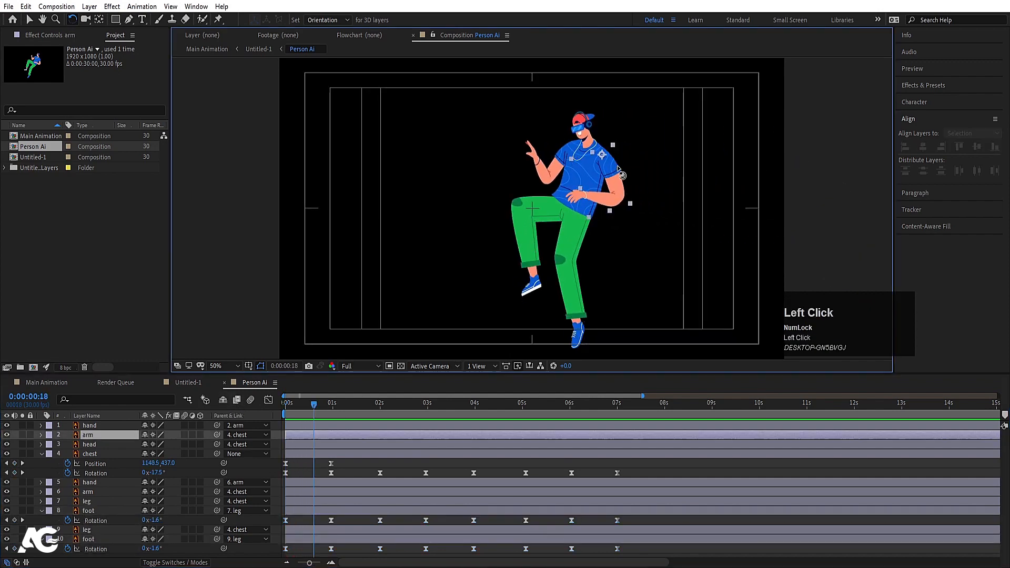
shift+click(547, 172)
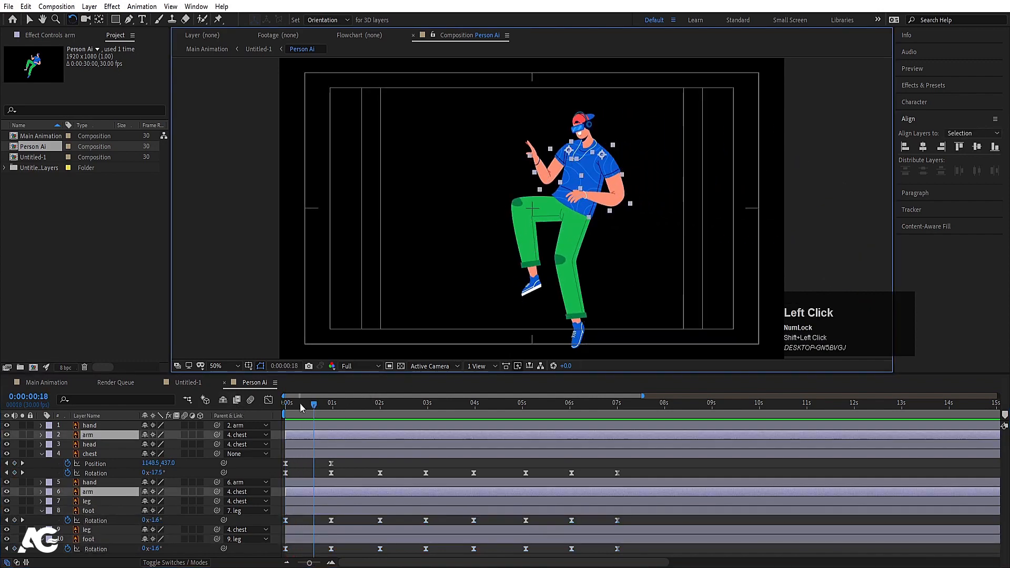
drag(300, 403, 208, 427)
key(r)
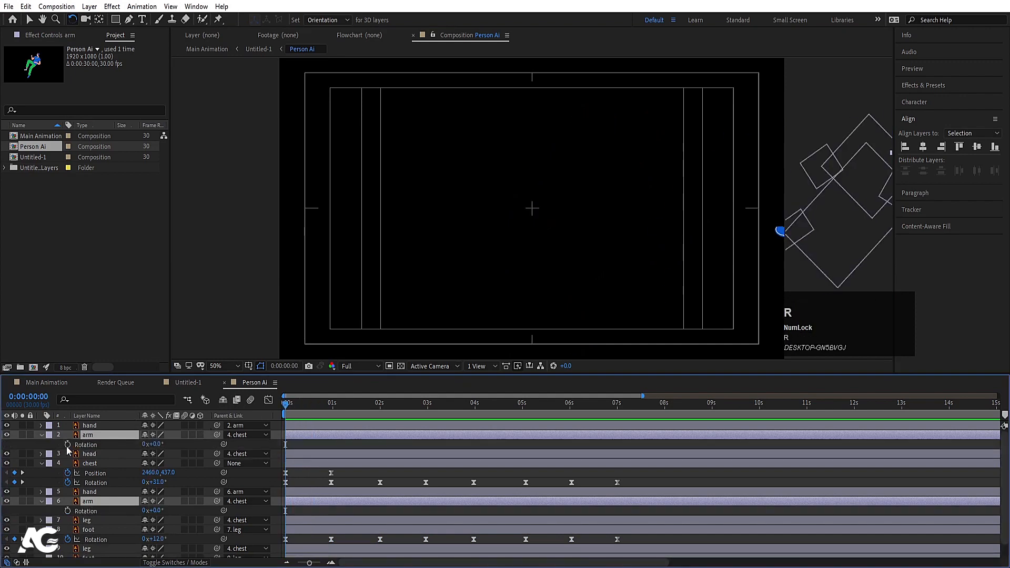
click(68, 445)
Rotate both arms back and forth at each chest rotation keyframe from 0:00:00:29 (about -12.1°) to 0:00:07:00 (about 2.1°).
key(k)
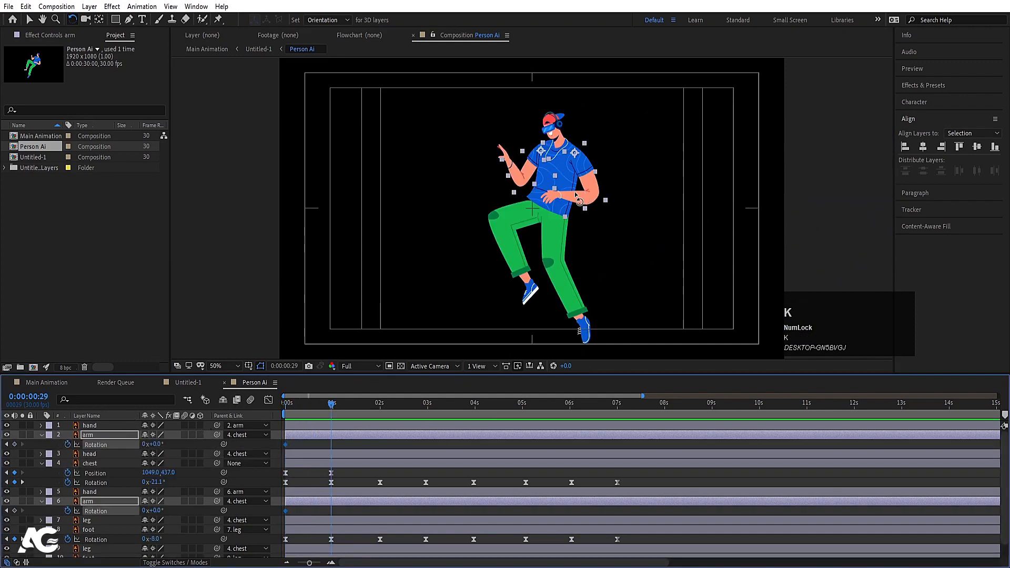
mouse_move(563, 198)
mouse_down()
mouse_move(585, 206)
mouse_move(561, 200)
mouse_move(573, 204)
mouse_up()
key(k)
key(k)
key(k)
key(k)
key(k)
key(k)
Apply Easy Ease to all rotation keyframes of both arms and preview the animation from the start.
drag(631, 445, 247, 511)
click(106, 446)
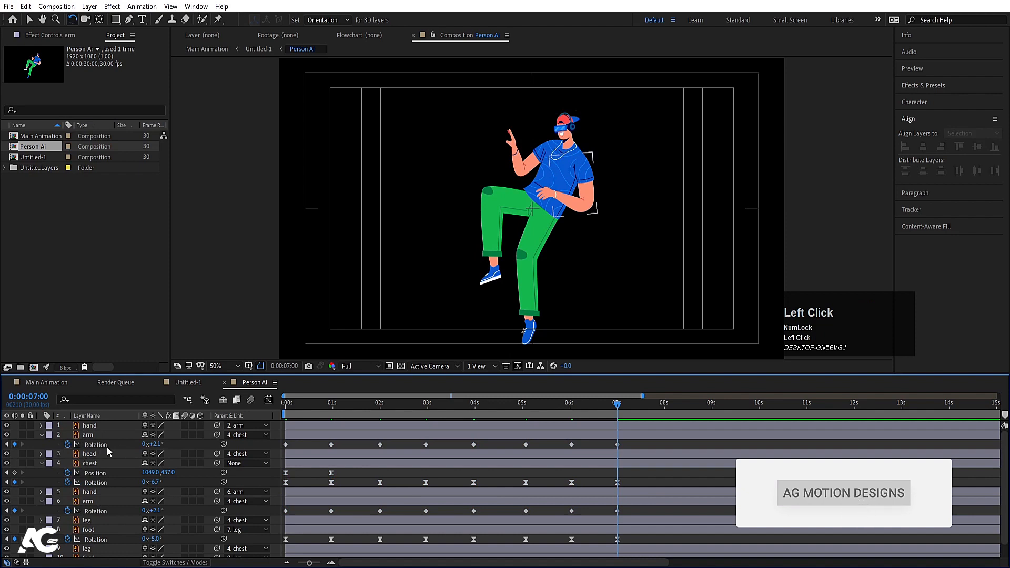
key(F9)
click(98, 511)
key(F9)
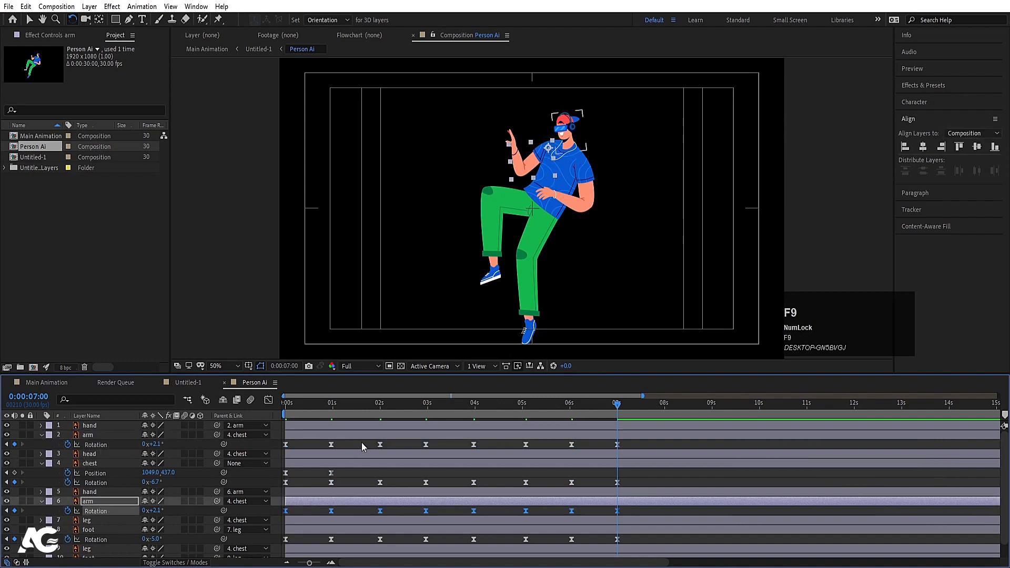
drag(341, 404, 251, 406)
key(space)
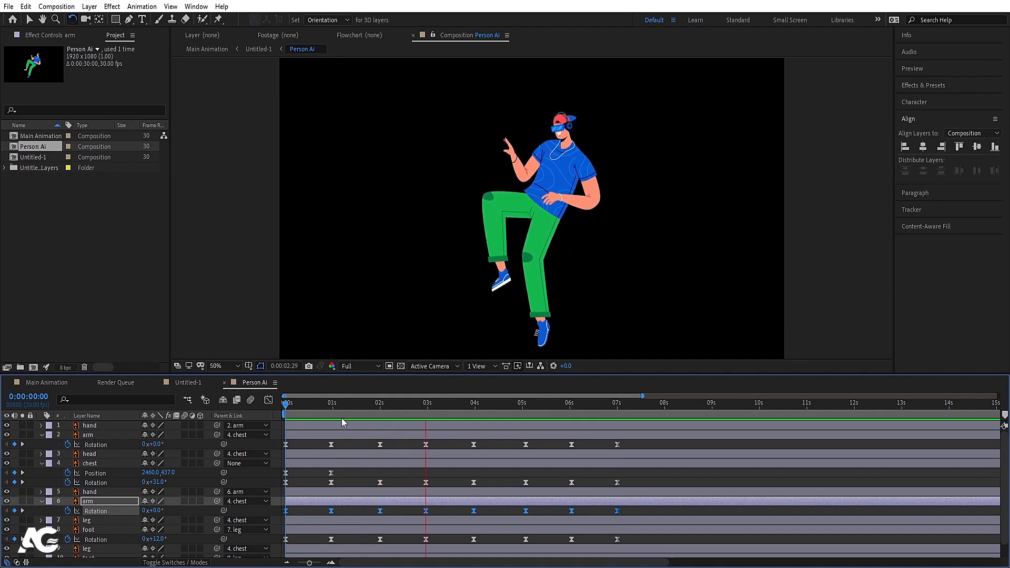
key(space)
click(243, 413)
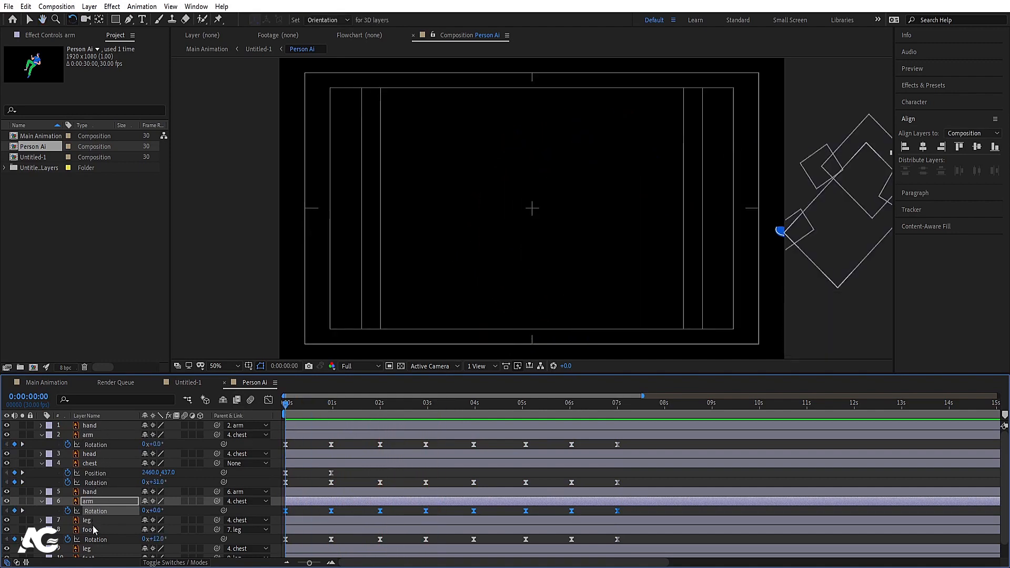
Keyframe a swaying head rotation at each chest rotation keyframe, from 0° at 0:00:00:00 to about 20.1° at 0:00:07:00.
click(95, 455)
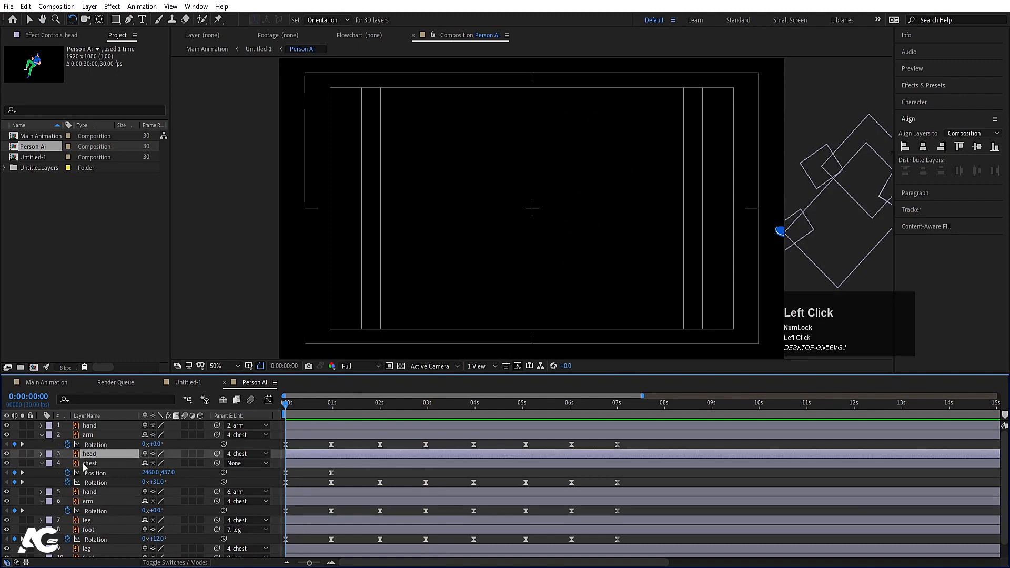
key(r)
click(73, 462)
key(k)
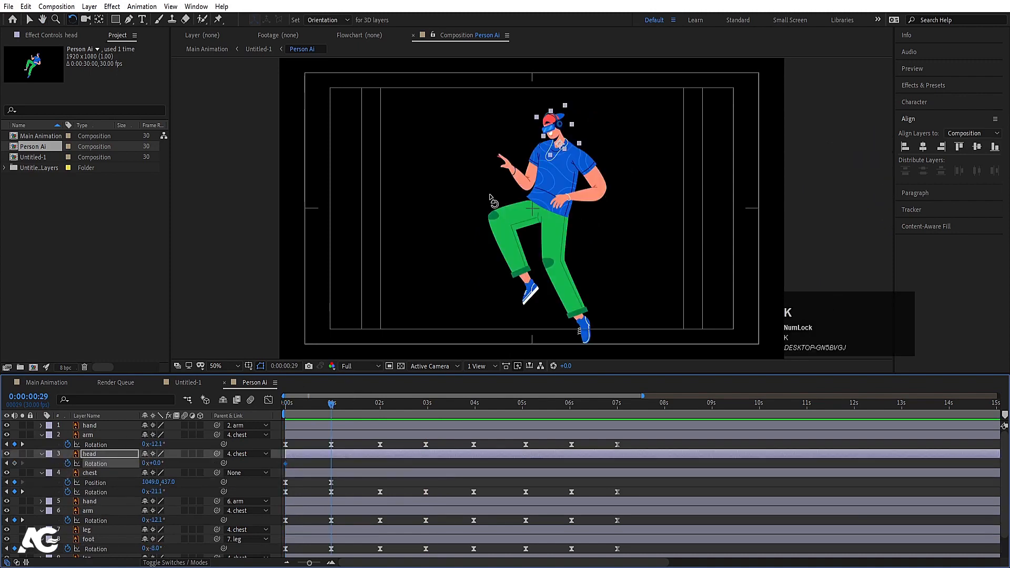
drag(548, 128, 578, 125)
key(k)
key(k)
key(k)
key(k)
key(k)
key(k)
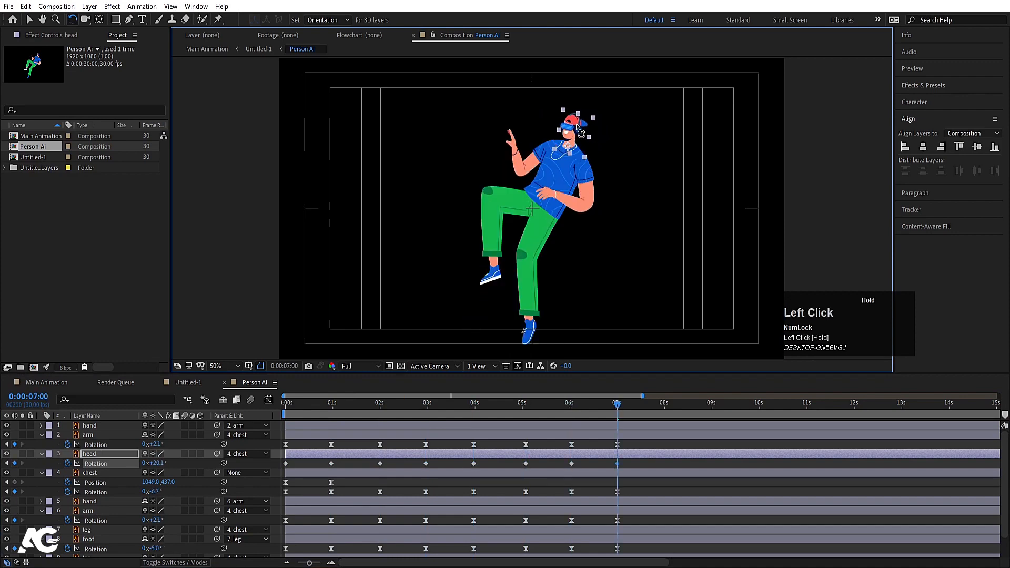
Apply Easy Ease to all head rotation keyframes and preview the animation from the start.
click(115, 463)
key(F9)
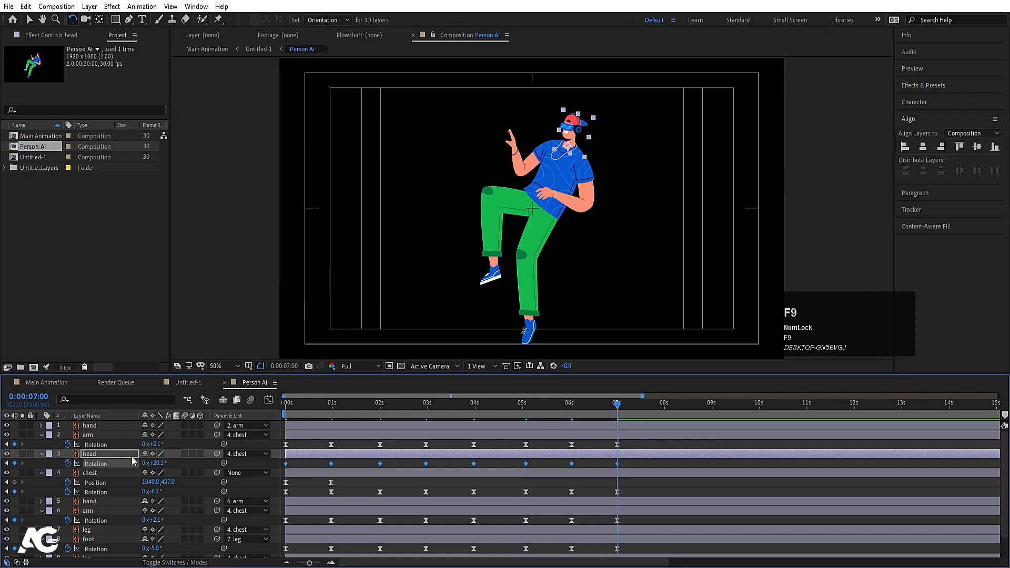
drag(316, 405, 264, 409)
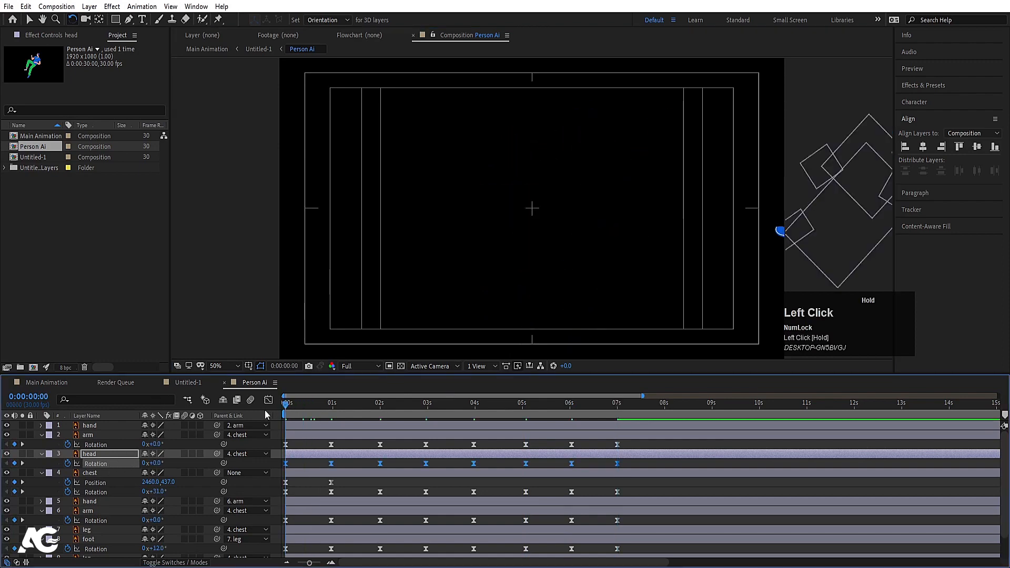
click(302, 463)
key(space)
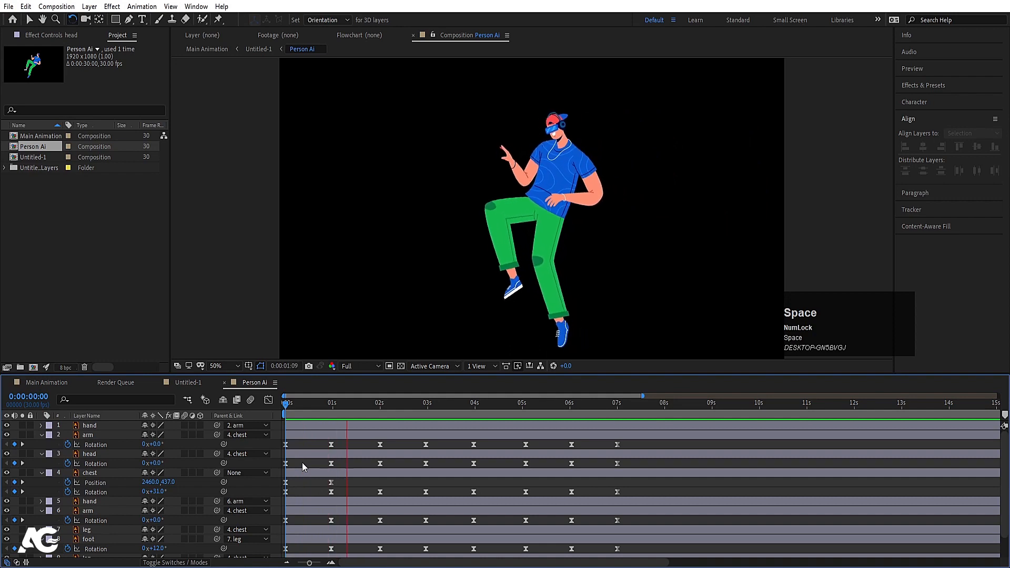
Create starting rotation keyframes at 0° on both hand layers at 0:00:00:00.
click(514, 133)
shift+click(540, 191)
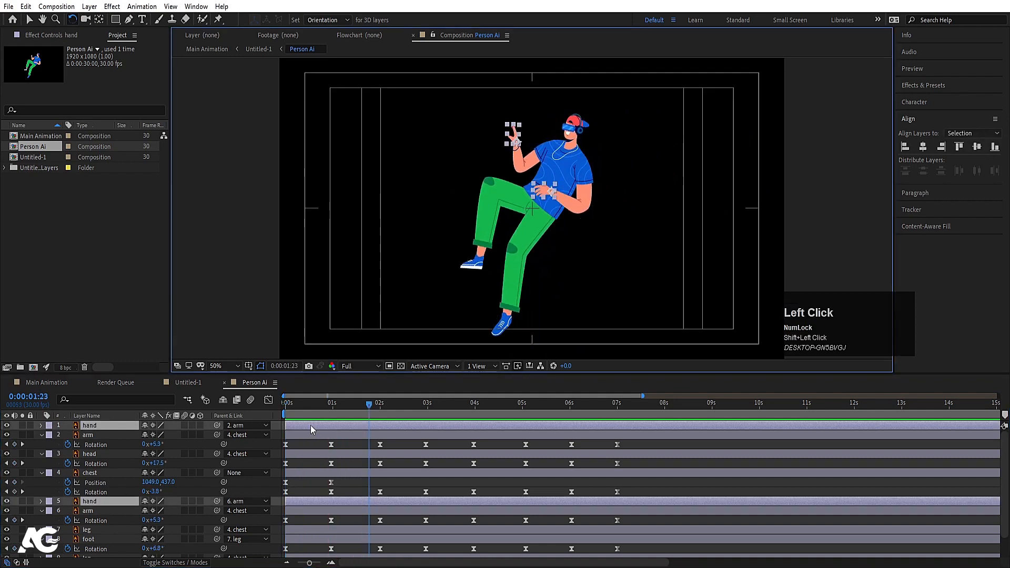
click(286, 403)
key(r)
click(68, 435)
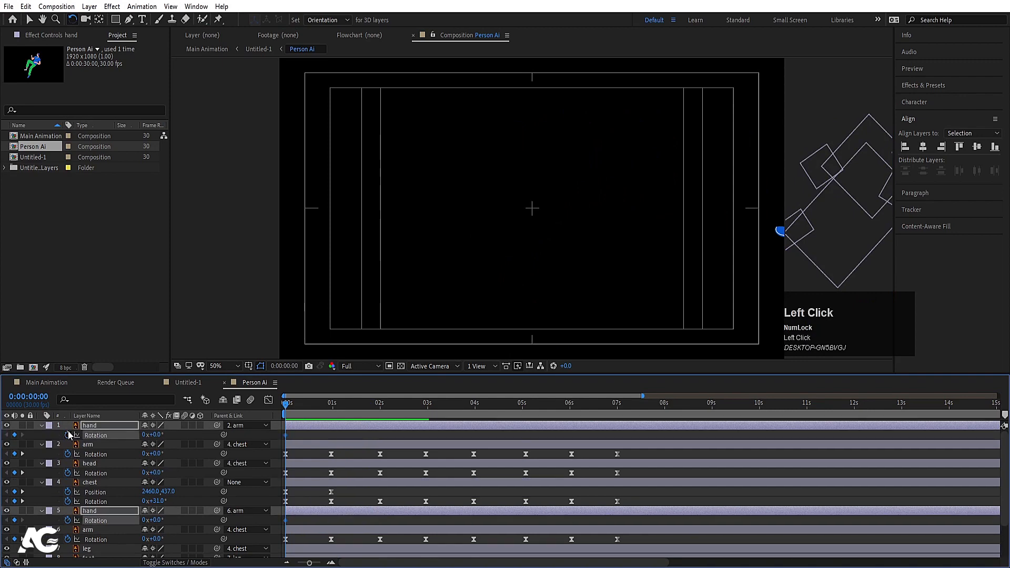
Animate both hands swinging by keyframing alternating rotations at the existing keyframe times from 1 to 6 seconds, ending at about 16.4°.
key(k)
scroll(549, 192, up, 2)
mouse_move(560, 216)
mouse_down()
mouse_move(517, 191)
mouse_move(545, 218)
mouse_up()
key(k)
key(k)
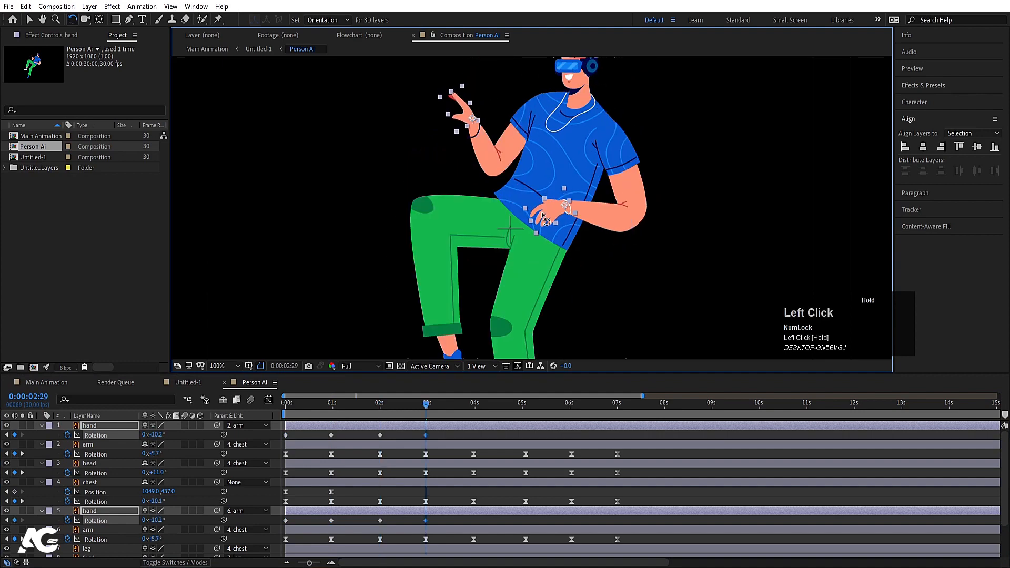
key(k)
mouse_move(519, 177)
mouse_down()
mouse_move(519, 169)
mouse_move(525, 184)
mouse_up()
key(k)
key(k)
key(k)
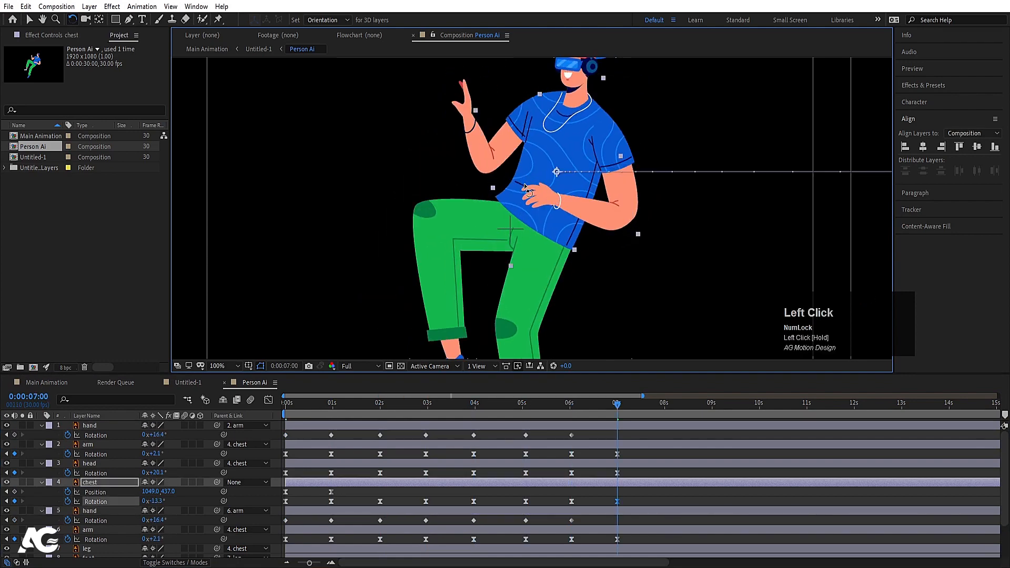
Undo the accidental chest rotation and rotate both hands to about 1.7° at 7 seconds.
key(ctrl+z)
click(607, 424)
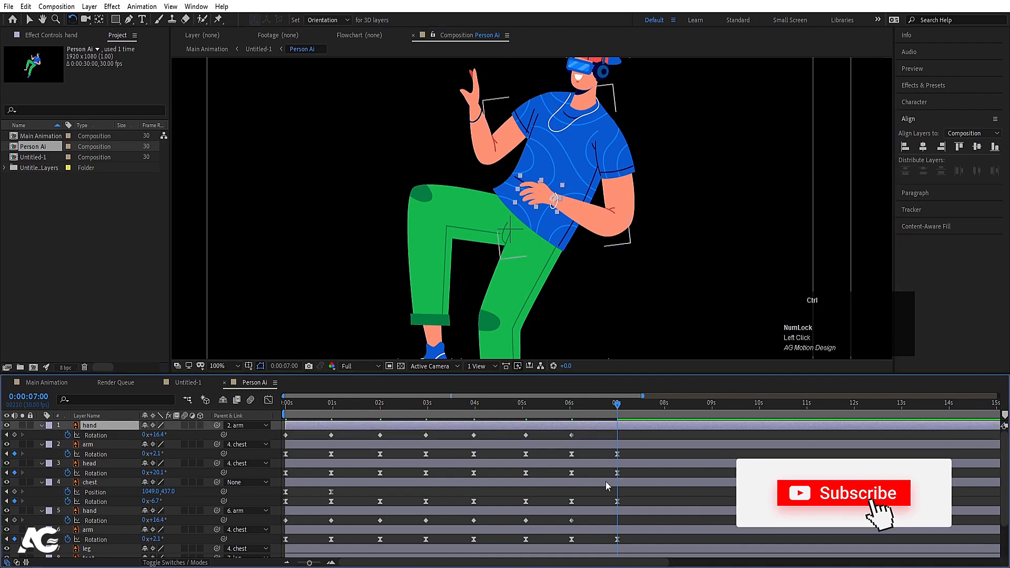
shift+click(468, 79)
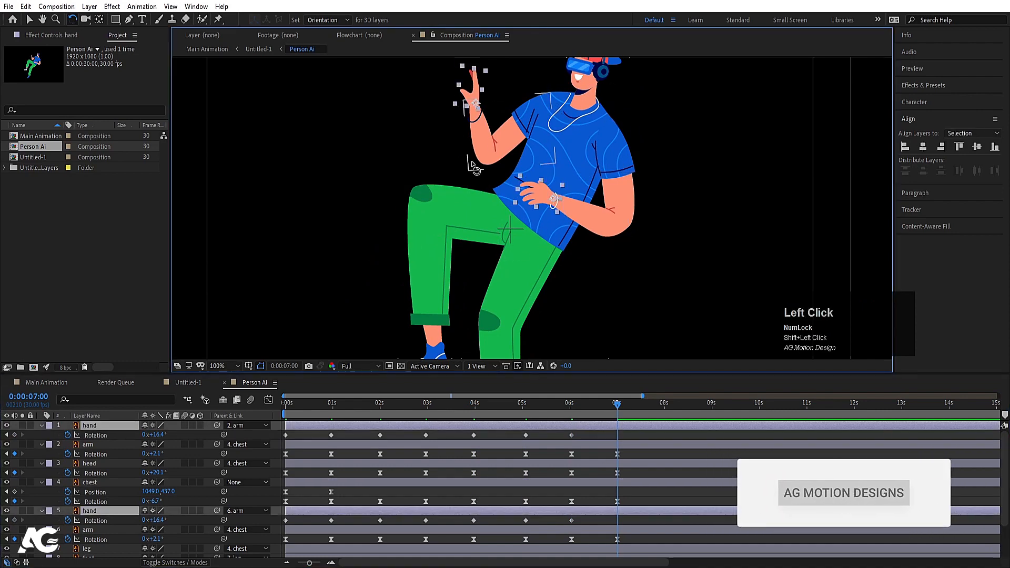
drag(478, 94, 470, 91)
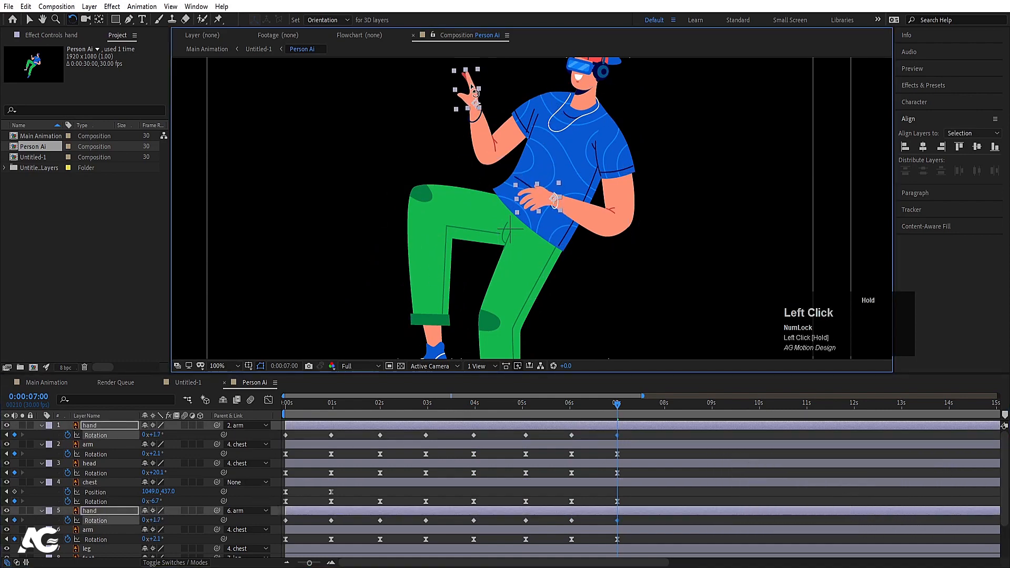
Apply Easy Ease to all rotation keyframes of both hands and collapse the keyframed properties of all layers.
key(F9)
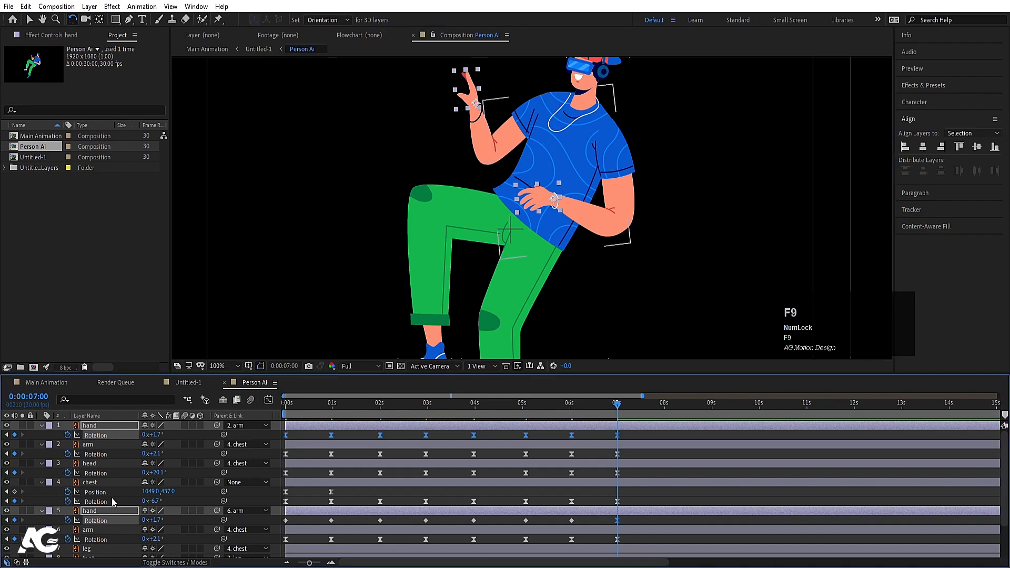
click(306, 492)
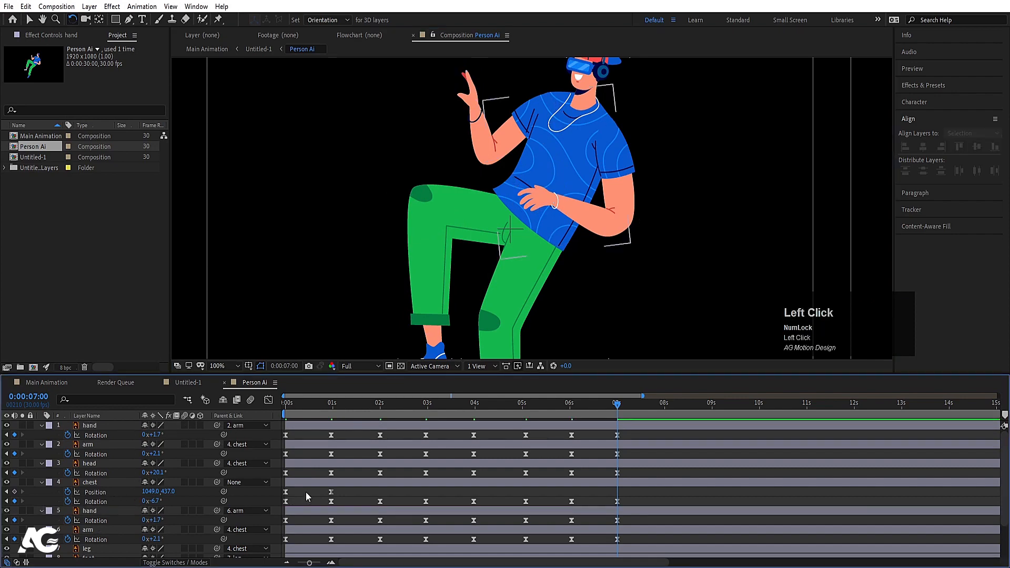
key(u)
scroll(499, 213, down, 2)
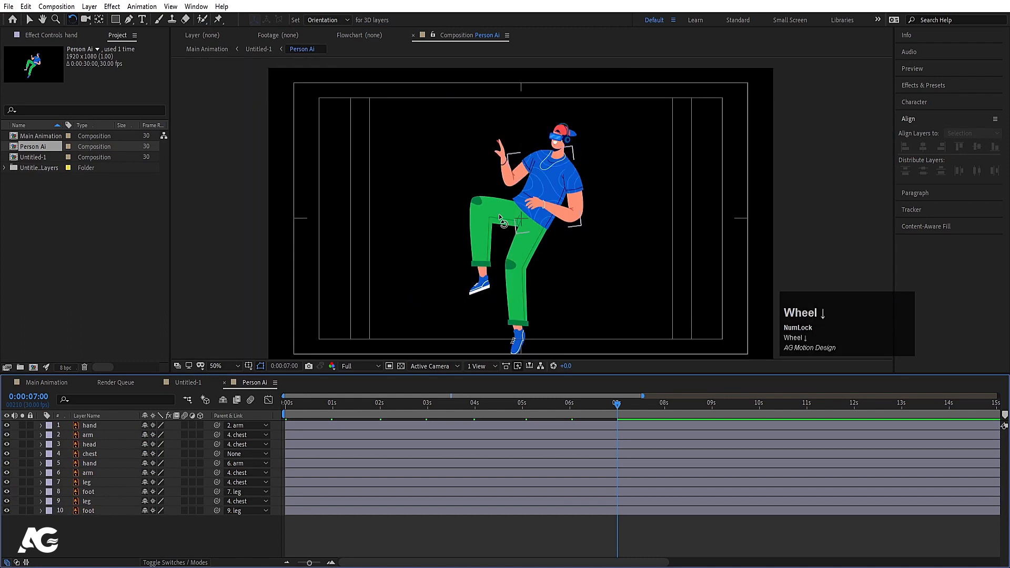
Preview the character animation from the start of the timeline.
click(288, 404)
key(space)
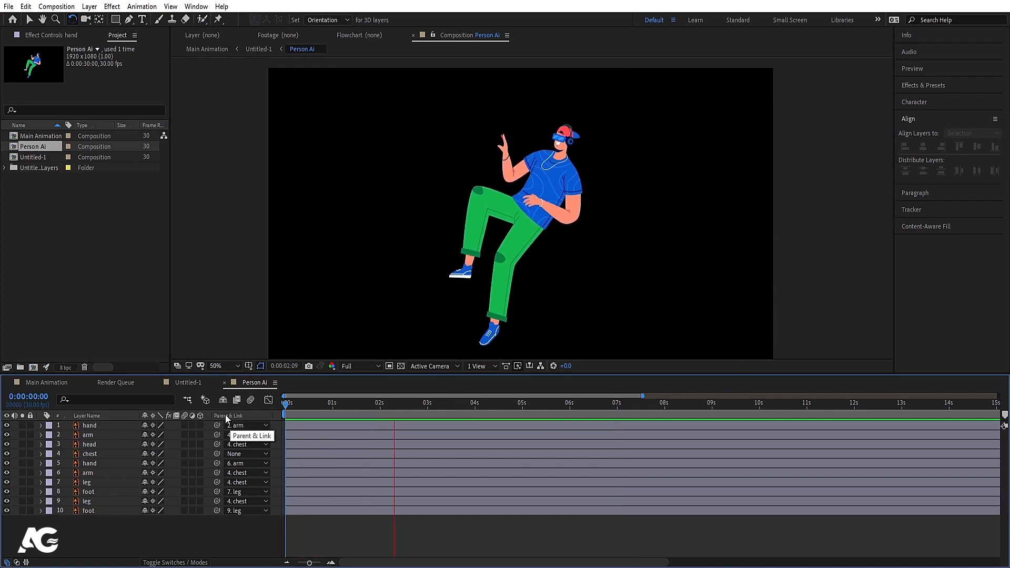
key(space)
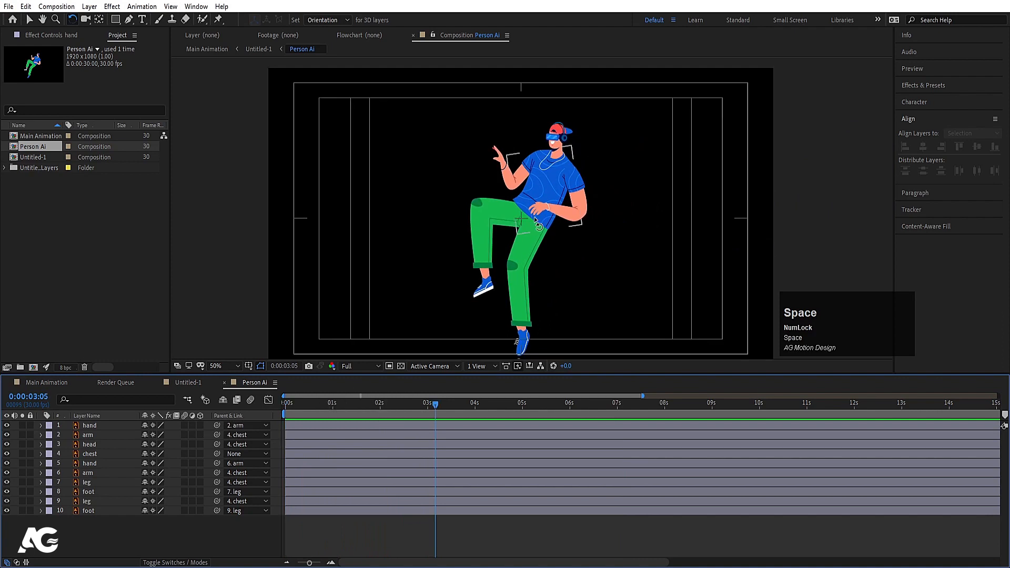
Select both leg layers and both foot layers and reveal their keyframed rotation properties.
shift+click(510, 267)
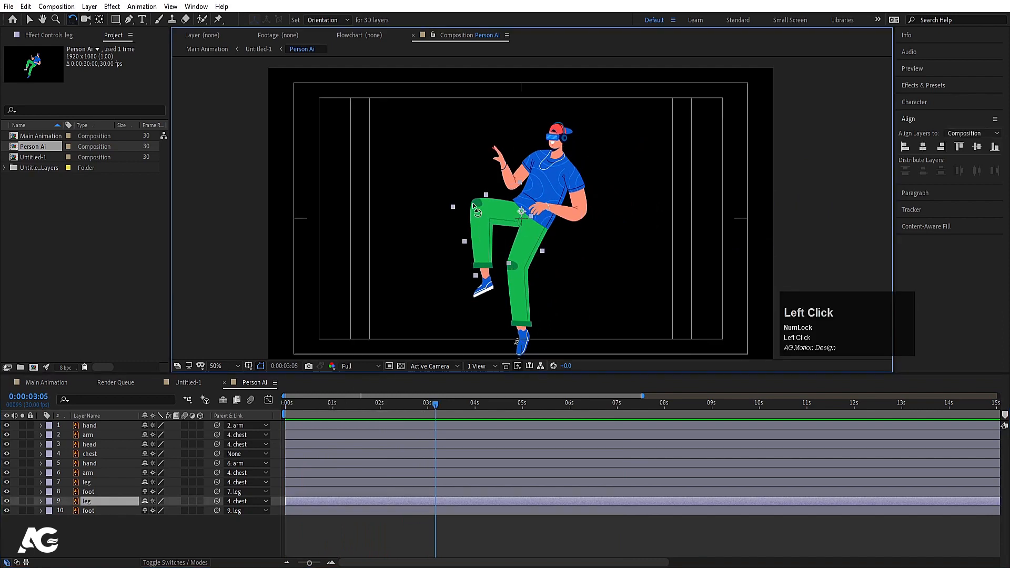
shift+click(517, 272)
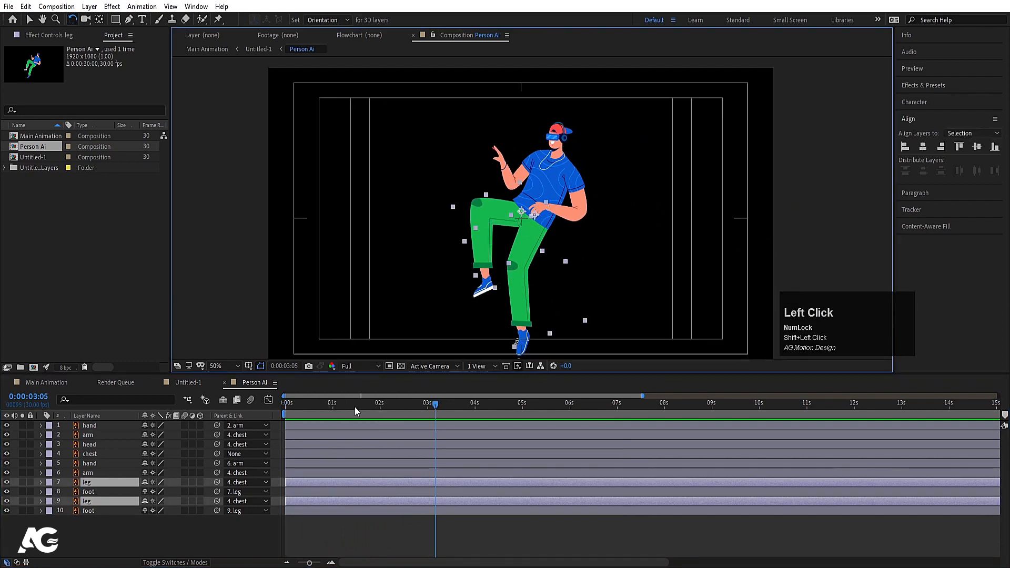
shift+click(102, 491)
shift+click(100, 510)
key(u)
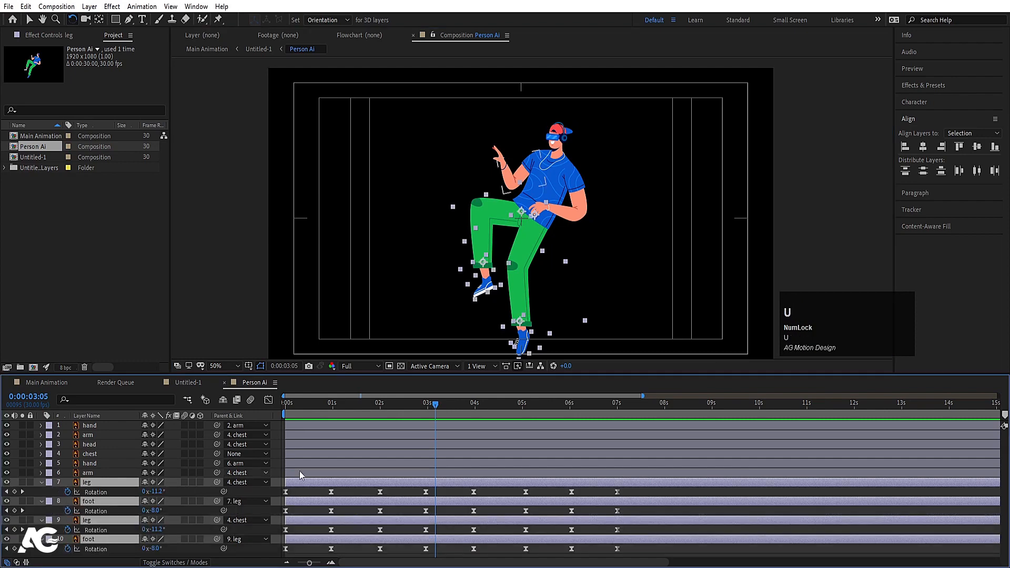
Shift all rotation keyframes of both leg layers so they start at frame 2.
click(287, 403)
key(equal)
key(equal)
key(equal)
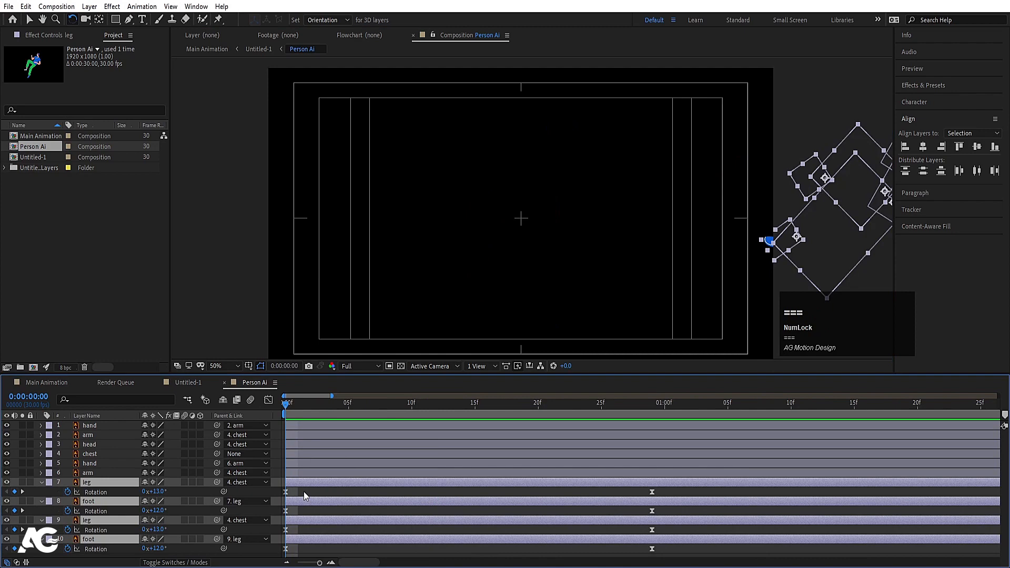
key(Page_Down)
key(Page_Down)
click(309, 486)
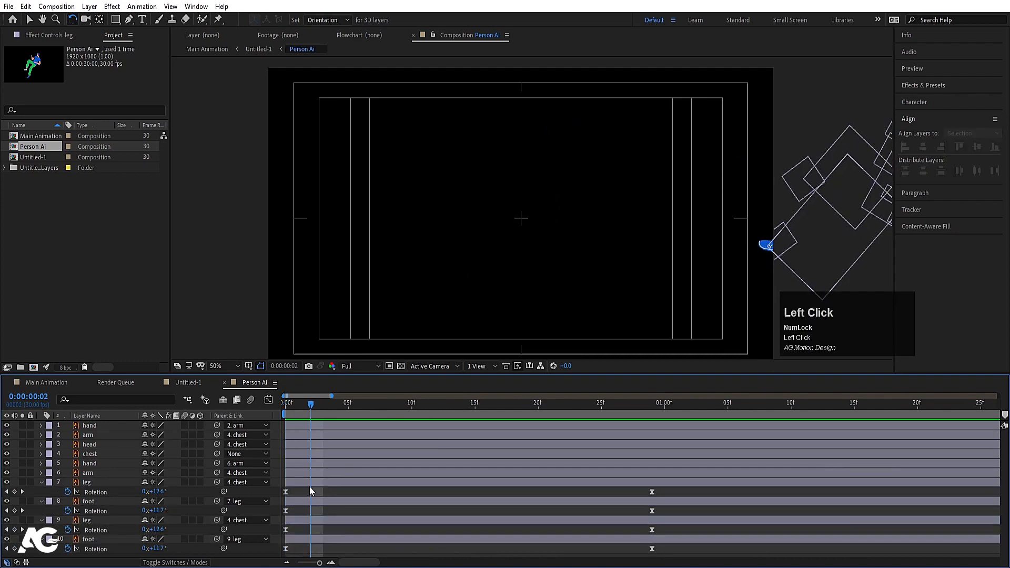
click(308, 482)
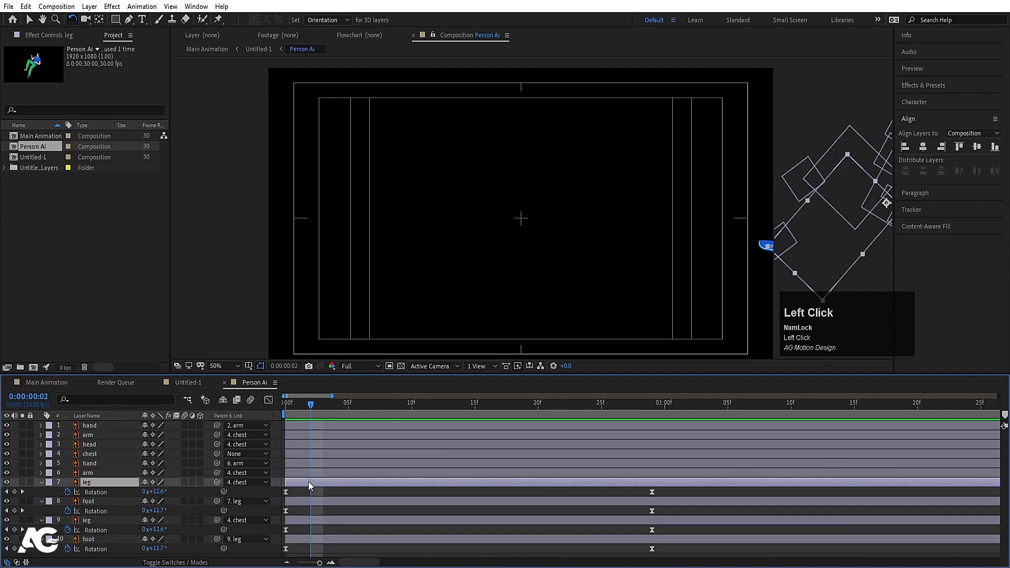
click(96, 520)
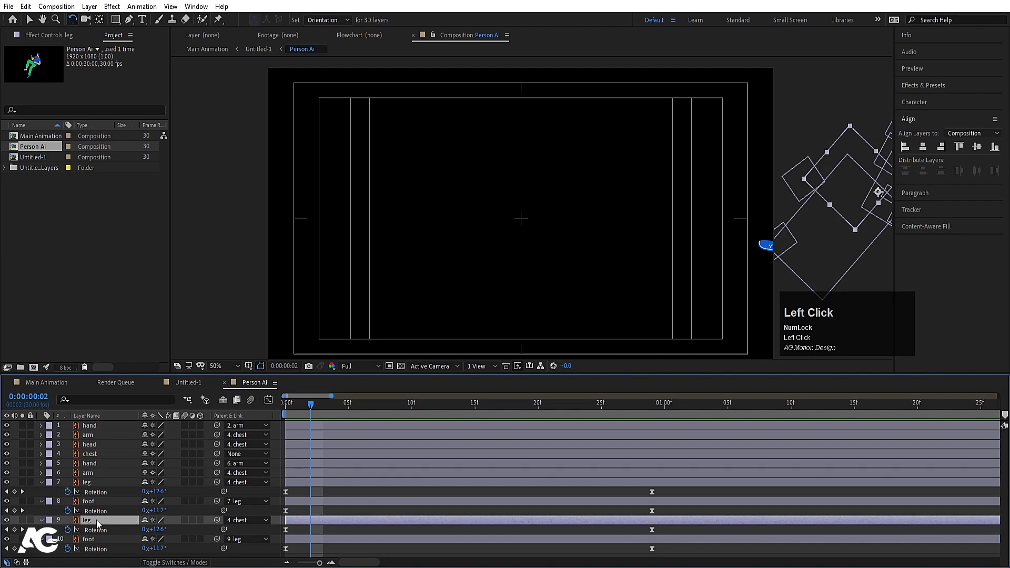
click(96, 493)
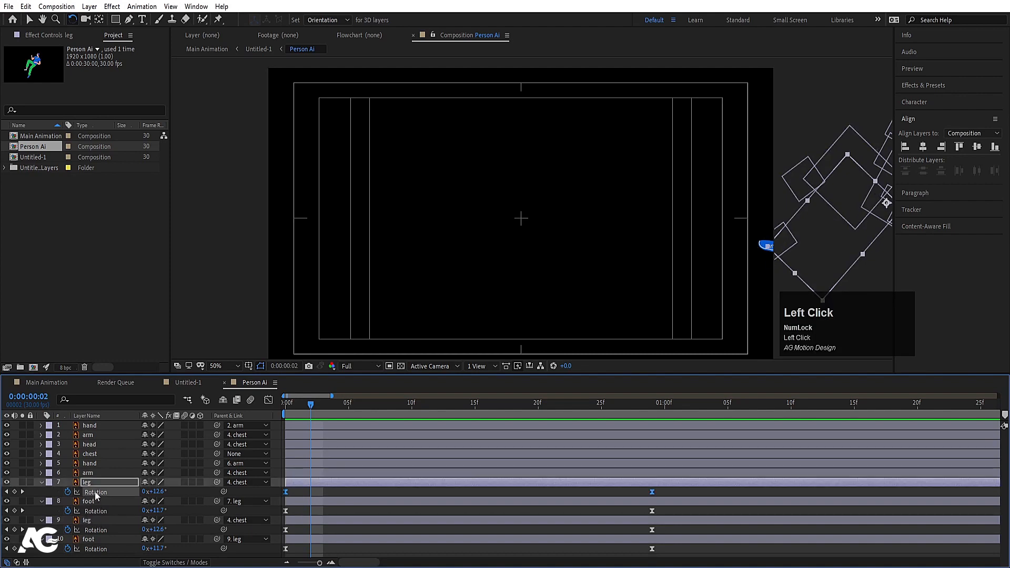
shift+click(99, 529)
drag(287, 493, 311, 492)
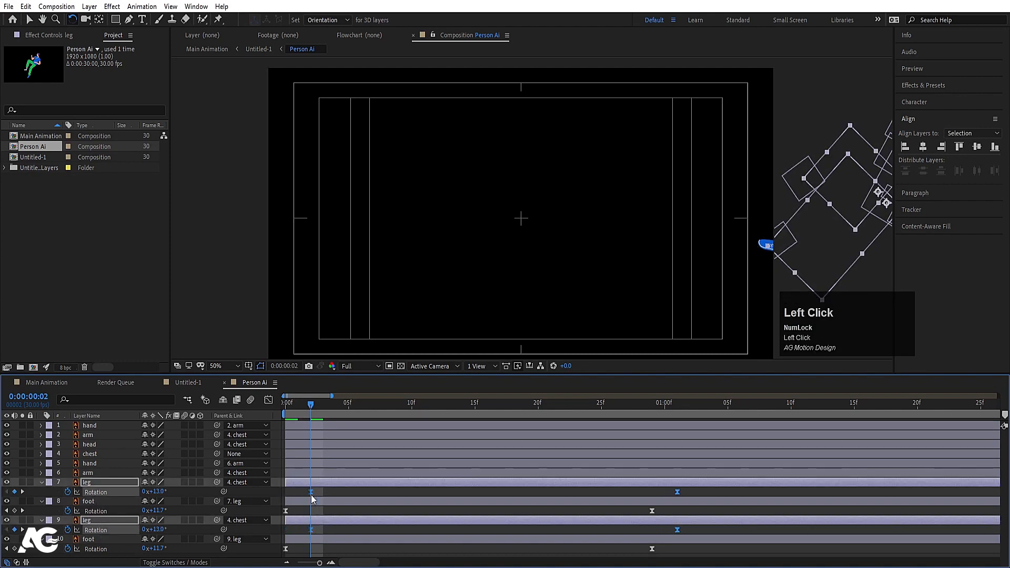
Preview the animation with the delayed leg movement and return to the start of the timeline.
key(space)
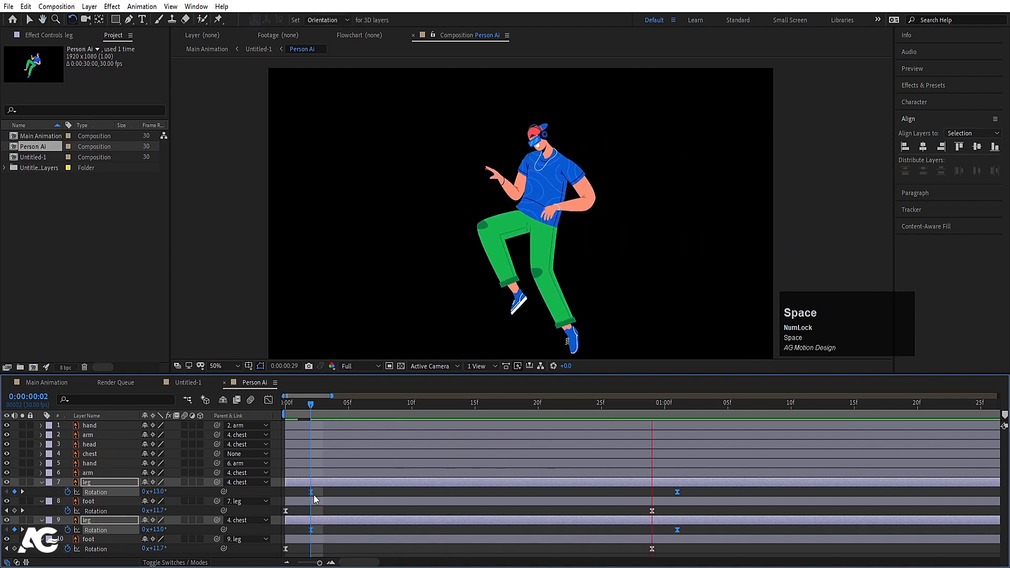
key(space)
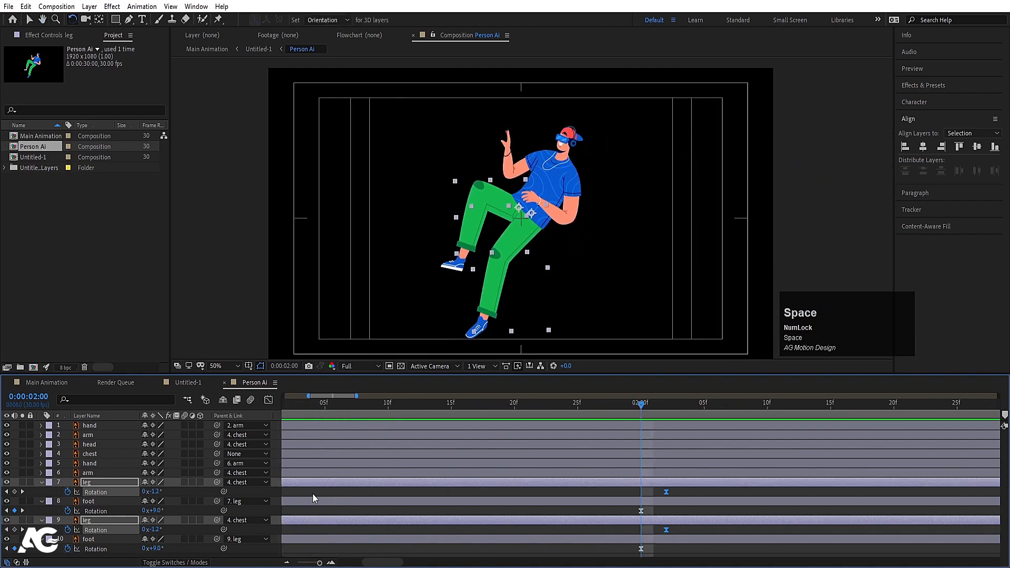
key(j)
key(j)
key(j)
key(j)
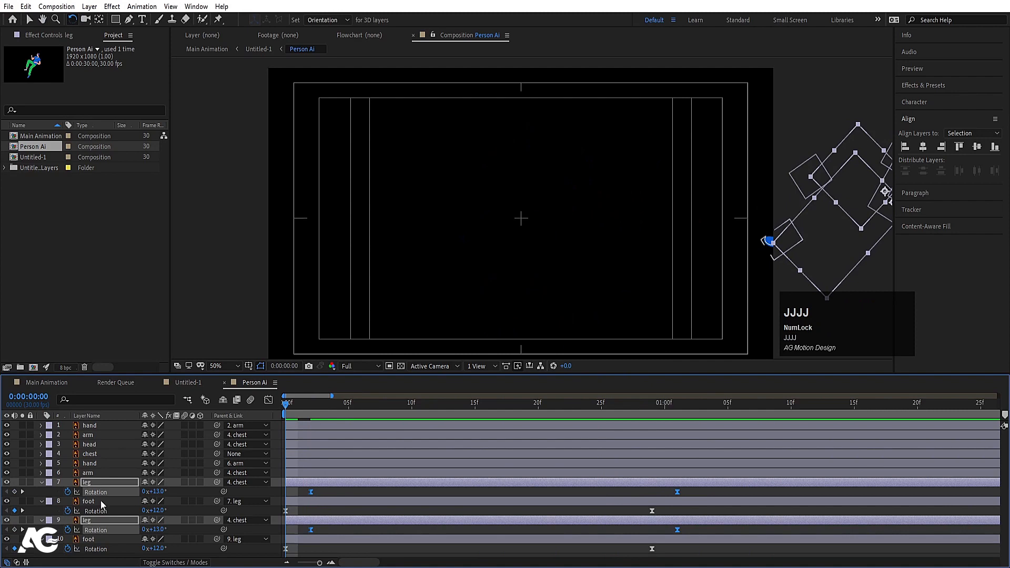
Shift the rotation keyframes of the layer 7 leg so they start at frame 4, and preview the motion.
click(108, 493)
click(192, 492)
click(100, 492)
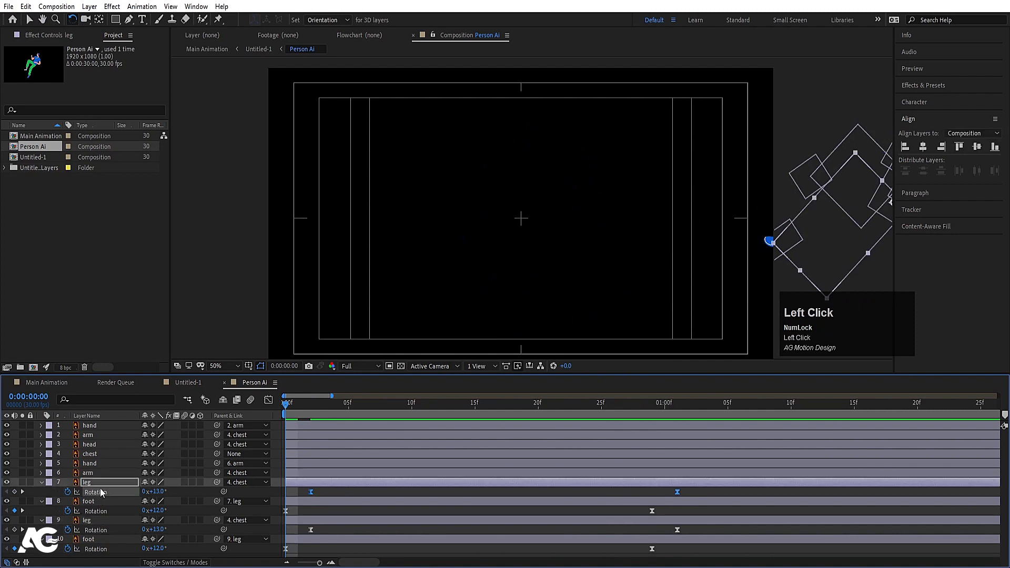
drag(322, 495, 335, 495)
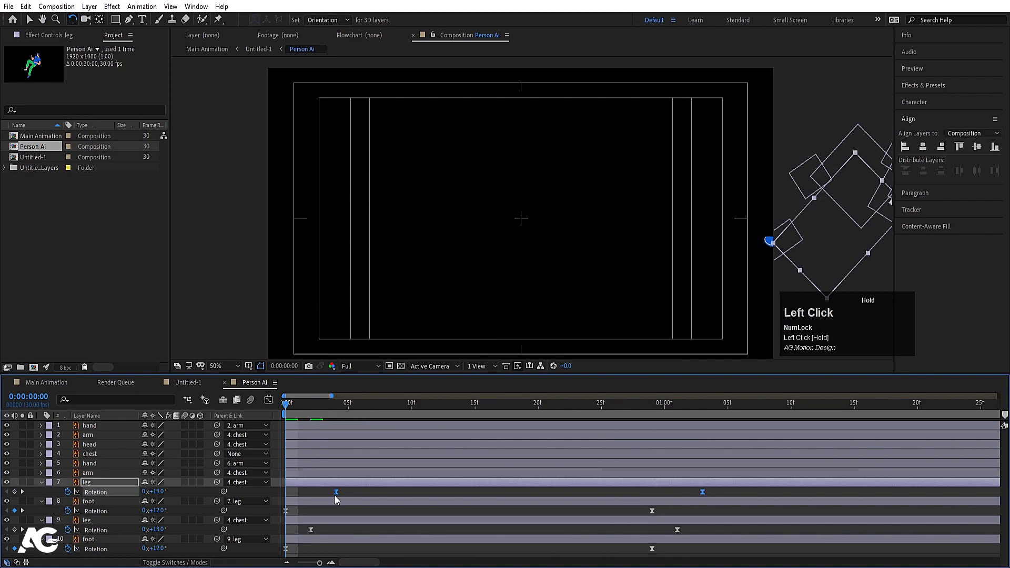
key(space)
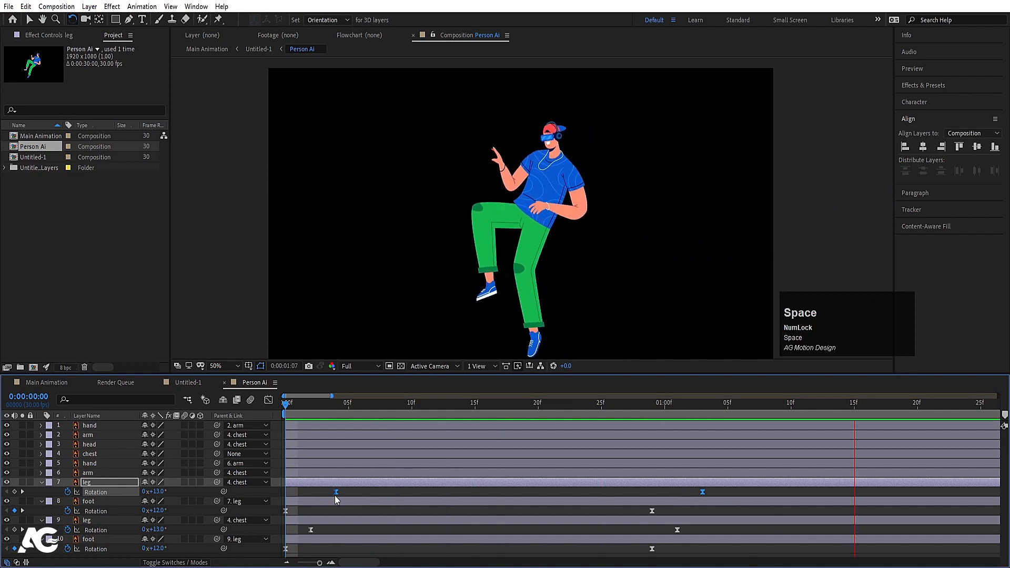
key(space)
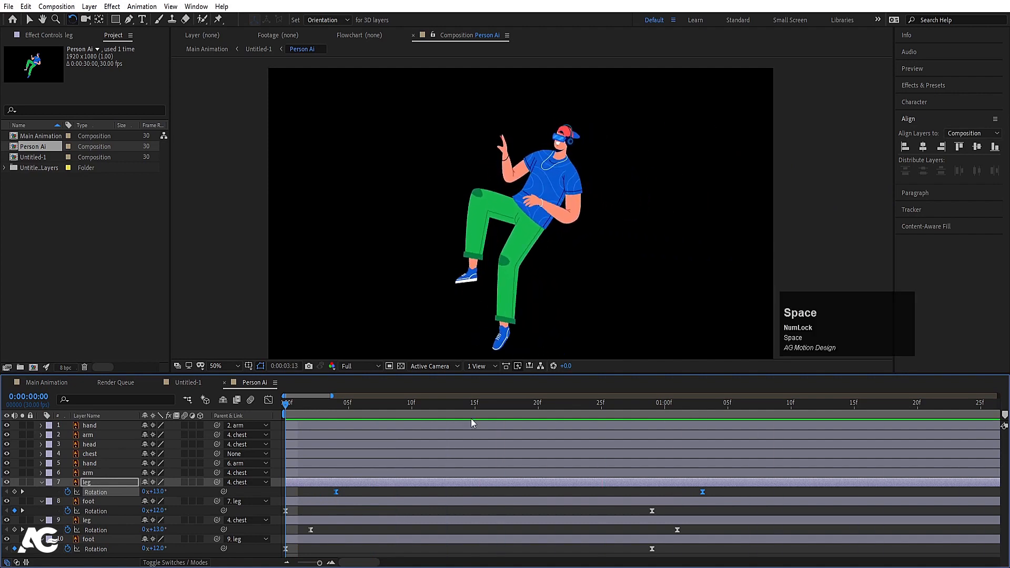
Shift the rotation keyframes of the layer 9 leg so they start at frame 3.
drag(310, 407, 140, 434)
click(108, 526)
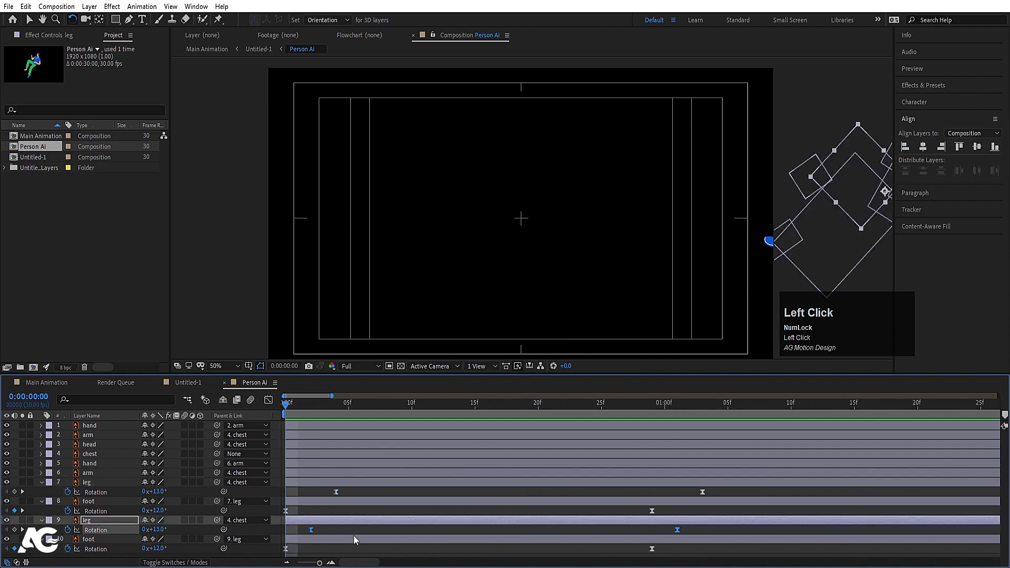
key(minus)
key(minus)
key(equal)
key(equal)
drag(310, 529, 326, 529)
Shift the rotation keyframes of the layer 7 leg so they start at frame 6, and preview the result.
click(111, 492)
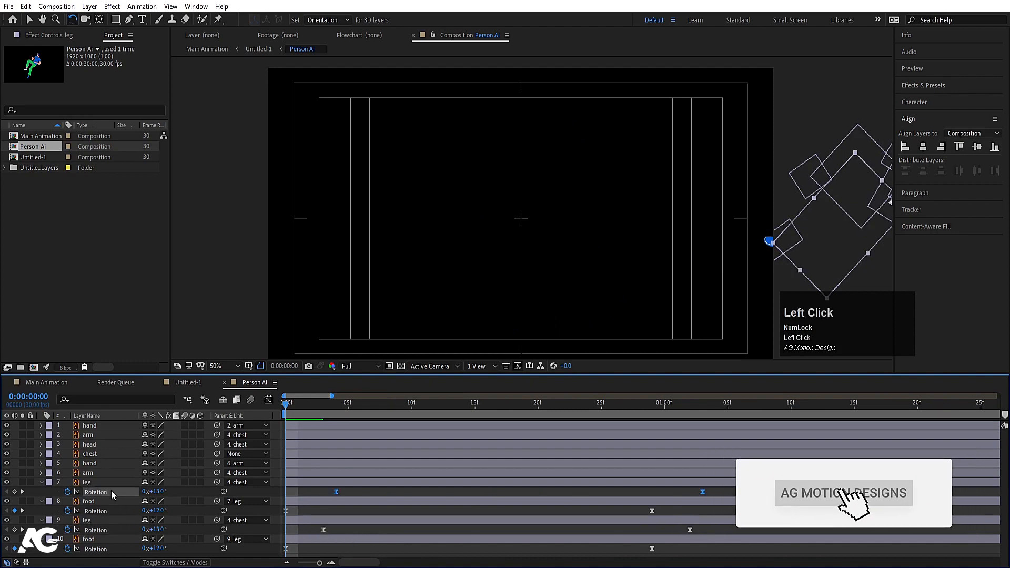
key(Return)
drag(337, 490, 357, 490)
key(space)
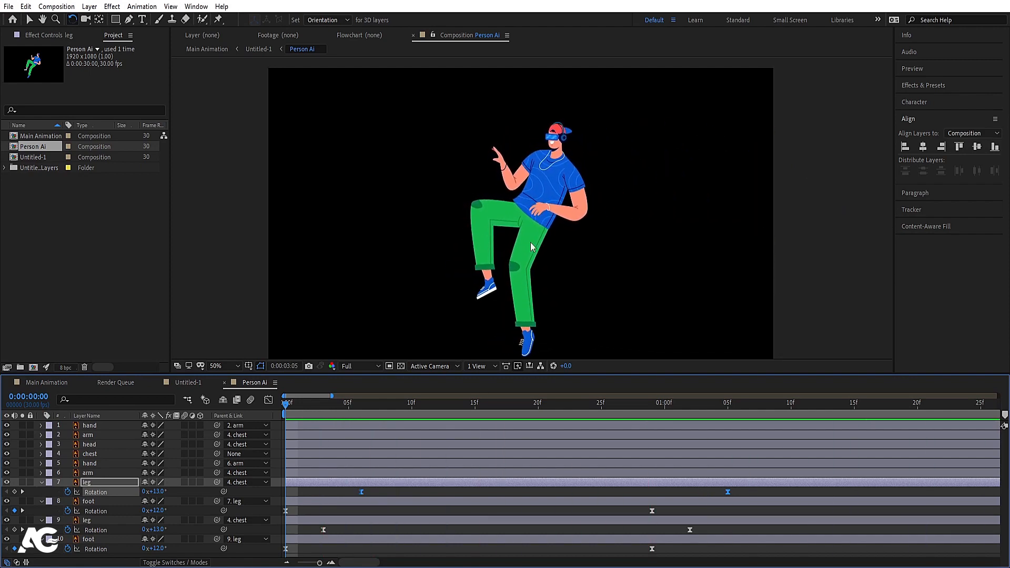
key(space)
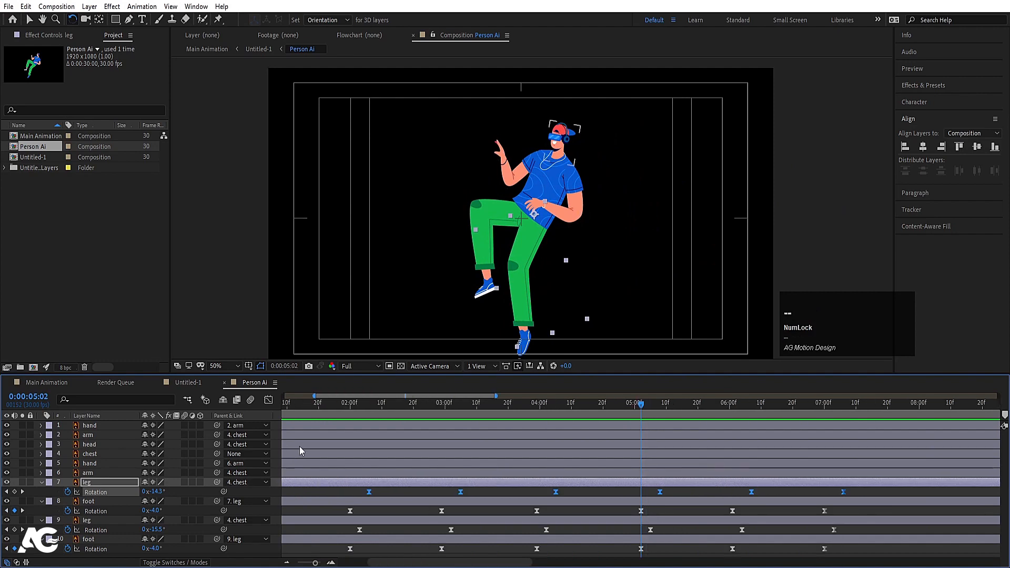
Replay the animation from the start to examine the offset between the two legs.
key(minus)
key(minus)
drag(308, 415, 285, 415)
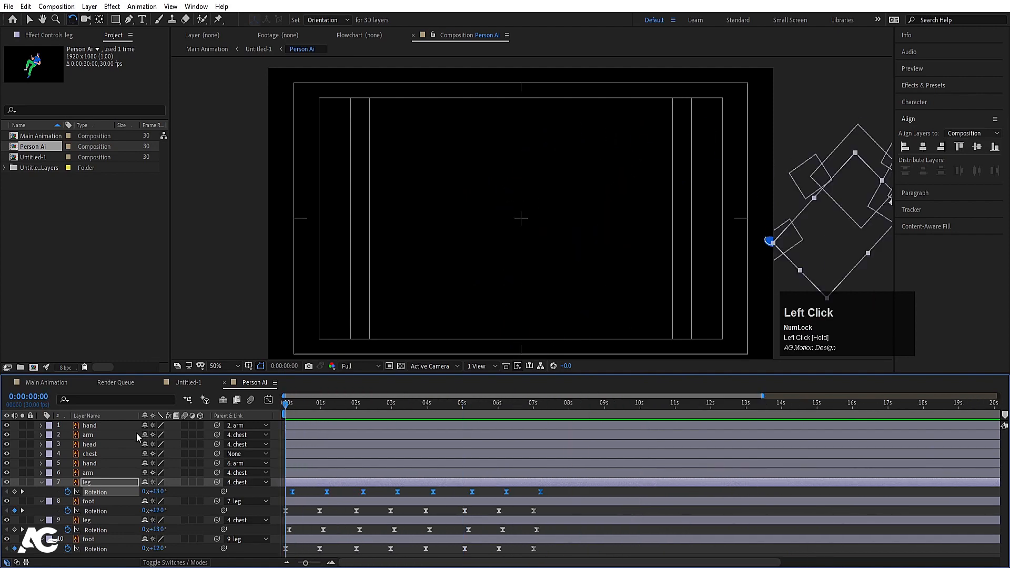
key(equal)
key(equal)
key(equal)
key(space)
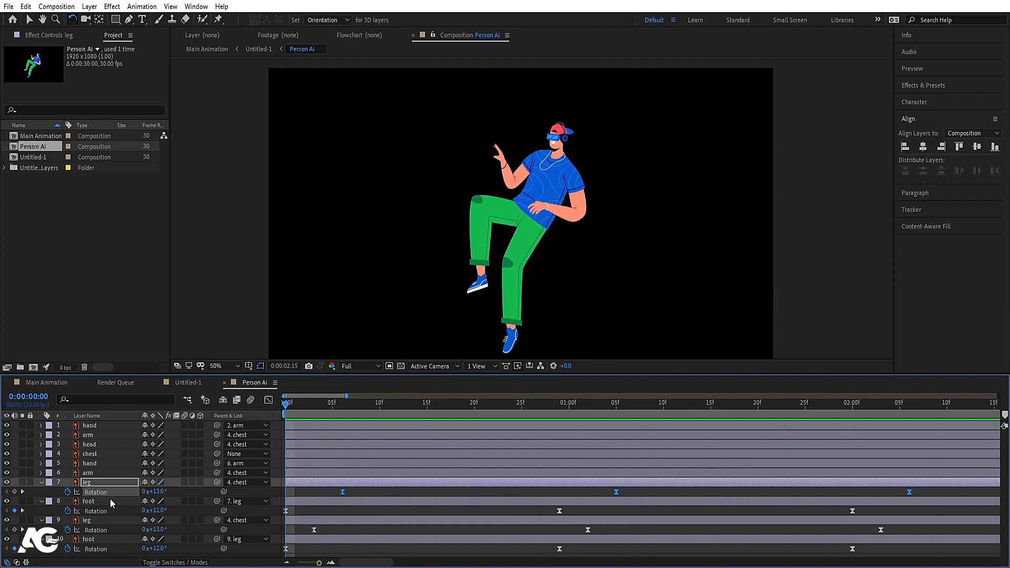
key(space)
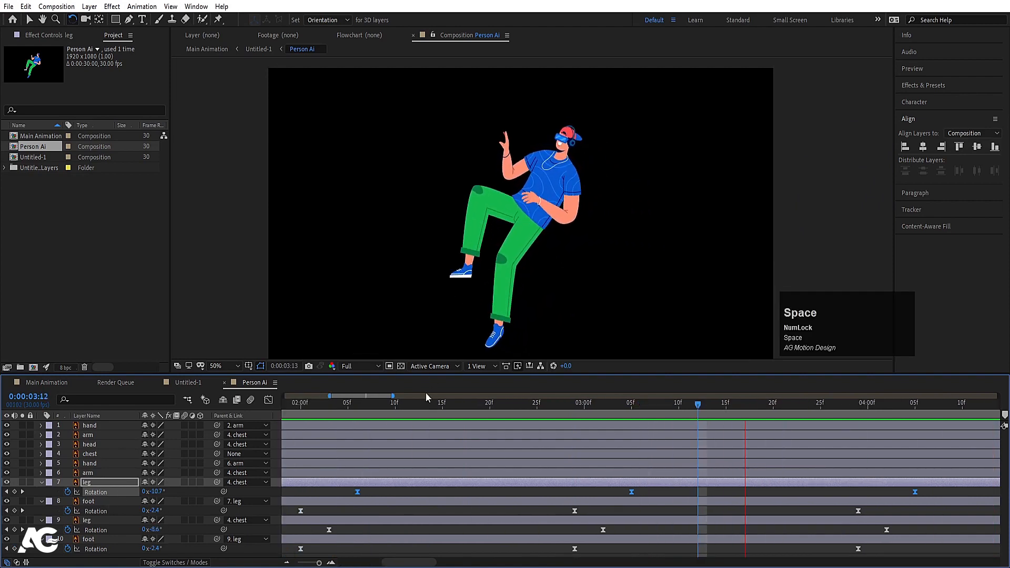
Shift the rotation keyframes of both hand layers together so they start at frame 5.
drag(352, 407, 145, 427)
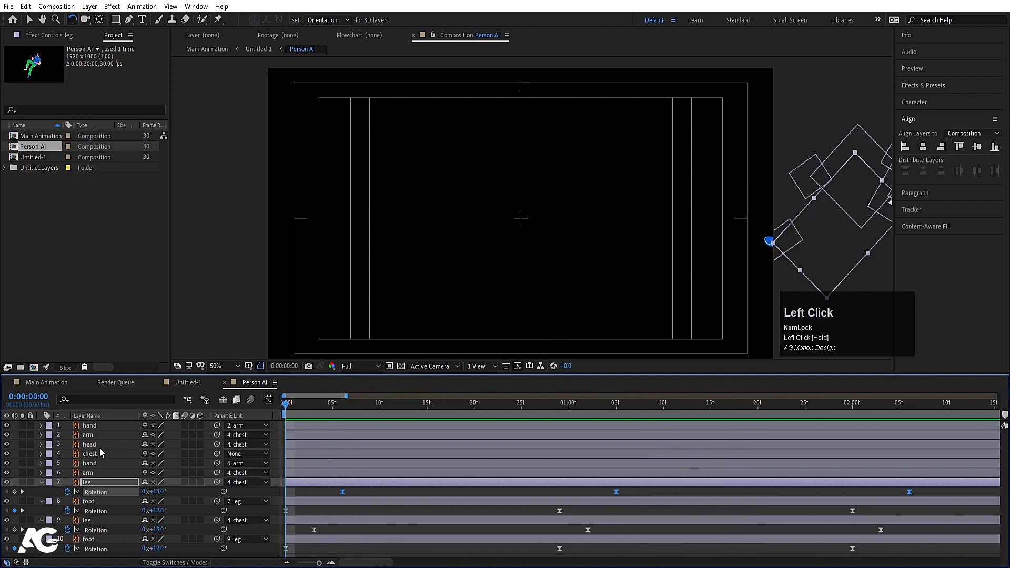
click(99, 427)
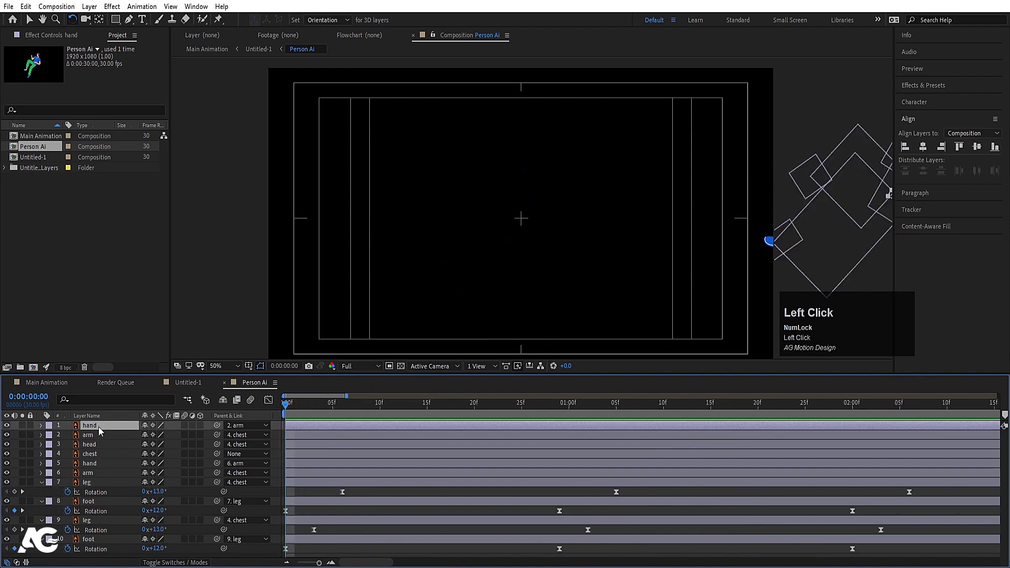
ctrl+click(91, 464)
key(u)
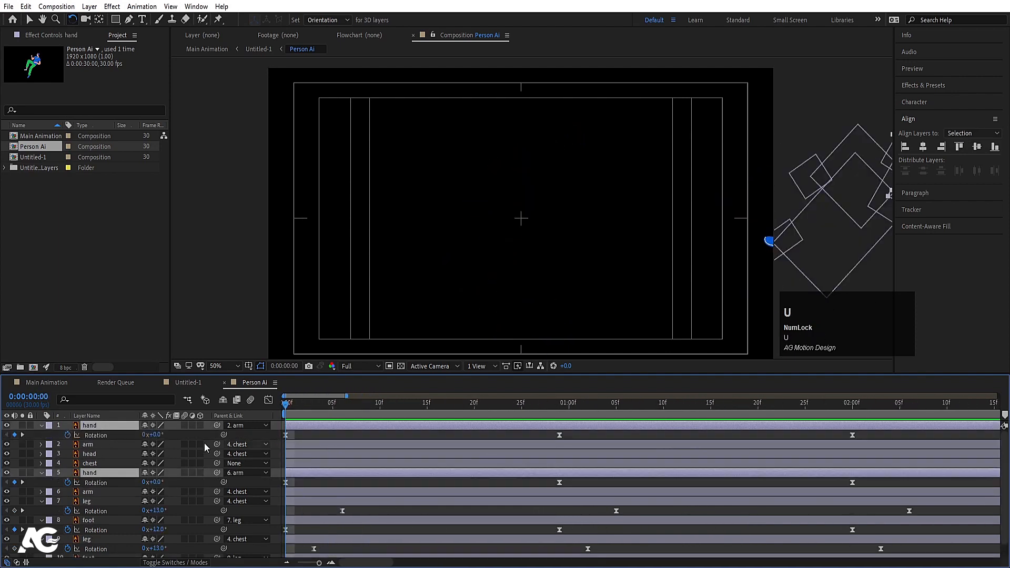
click(131, 437)
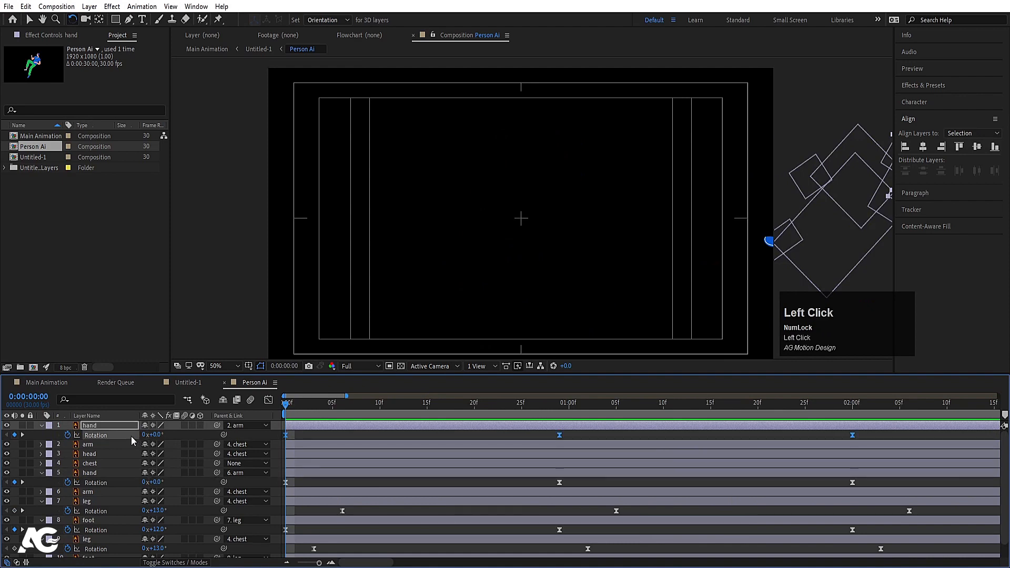
ctrl+click(112, 481)
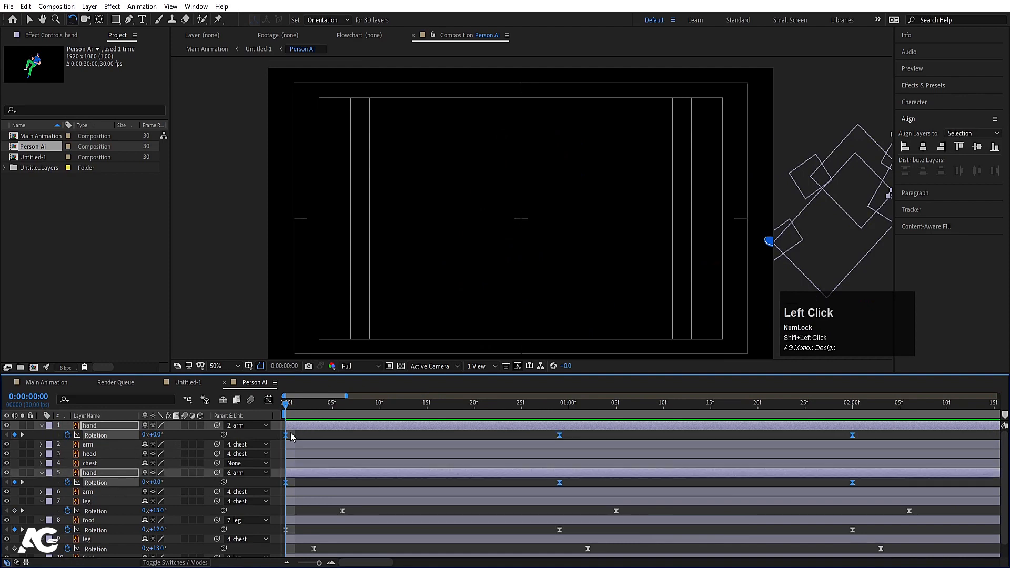
drag(288, 435, 330, 438)
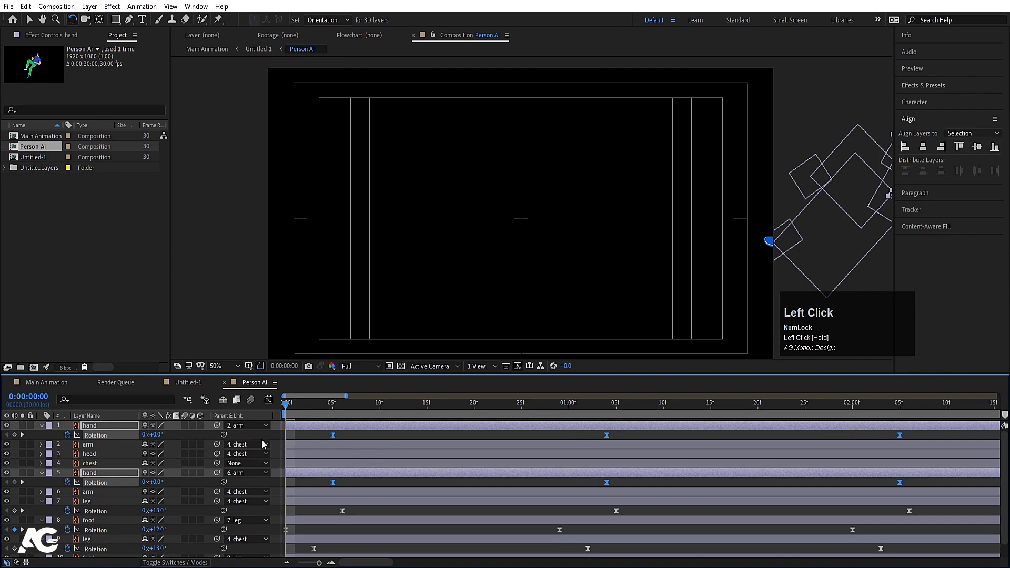
Shift only the layer 1 hand's rotation keyframes so they start at frame 10, and preview the motion.
click(321, 432)
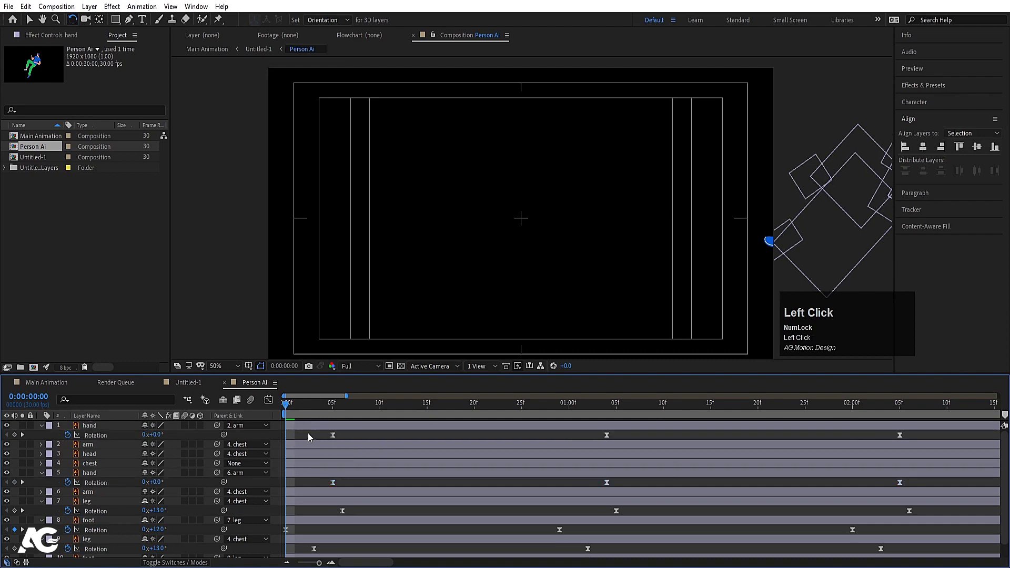
click(212, 438)
drag(332, 440, 381, 437)
key(space)
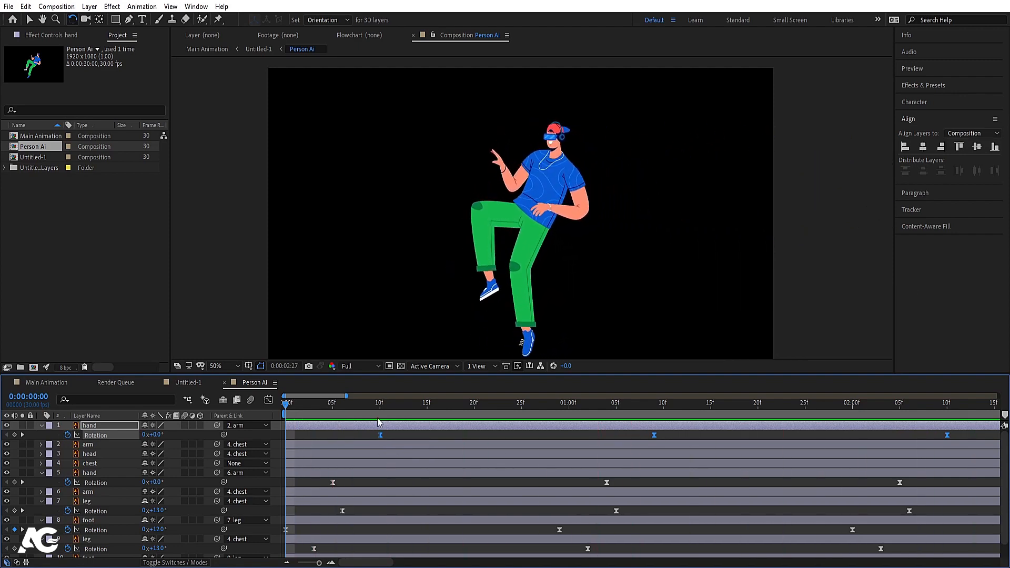
key(minus)
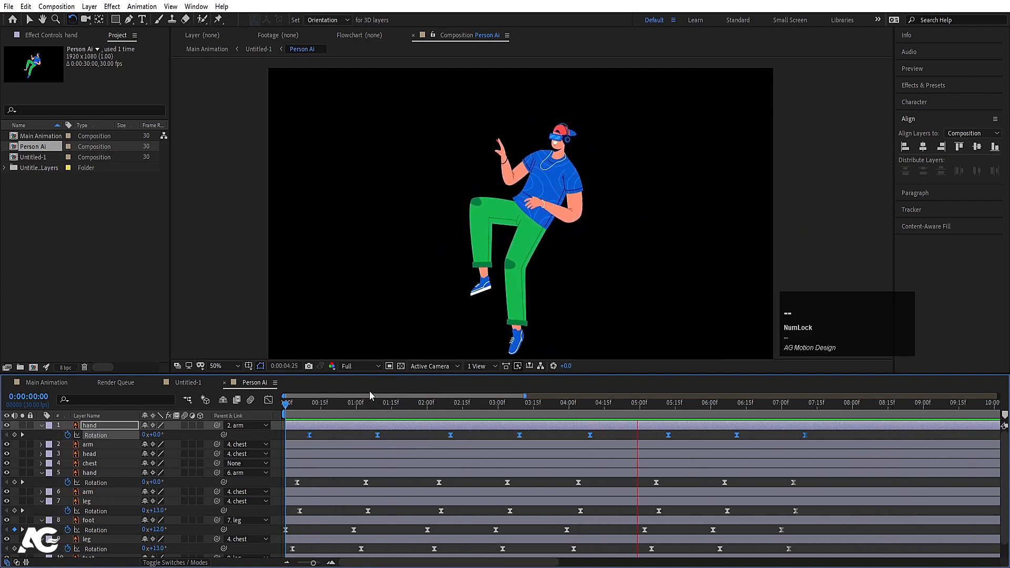
drag(358, 404, 216, 424)
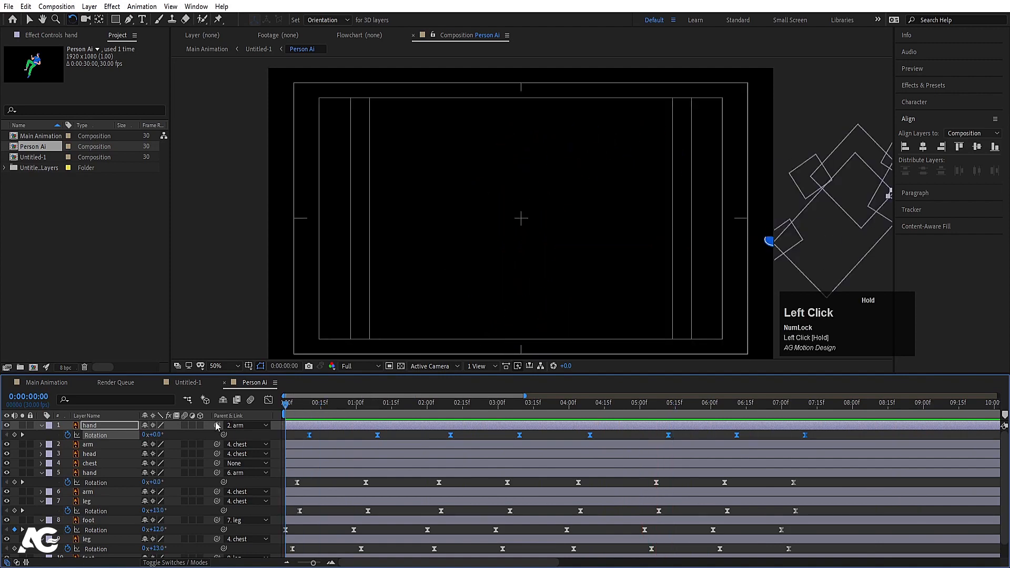
Reveal the rotation keyframes of both arm layers and shift those of the layer 2 arm to start at frame 4.
click(93, 447)
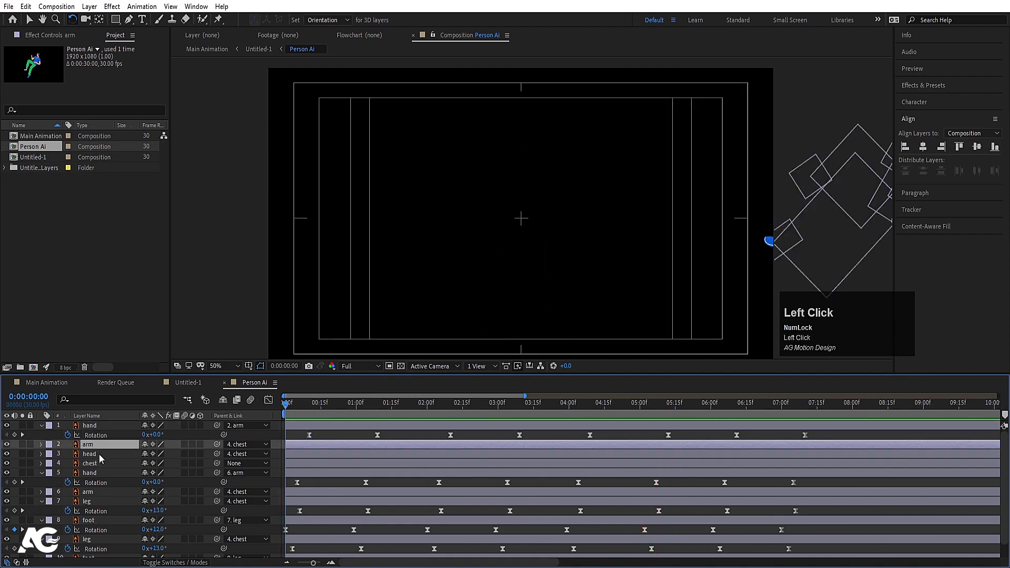
ctrl+click(91, 493)
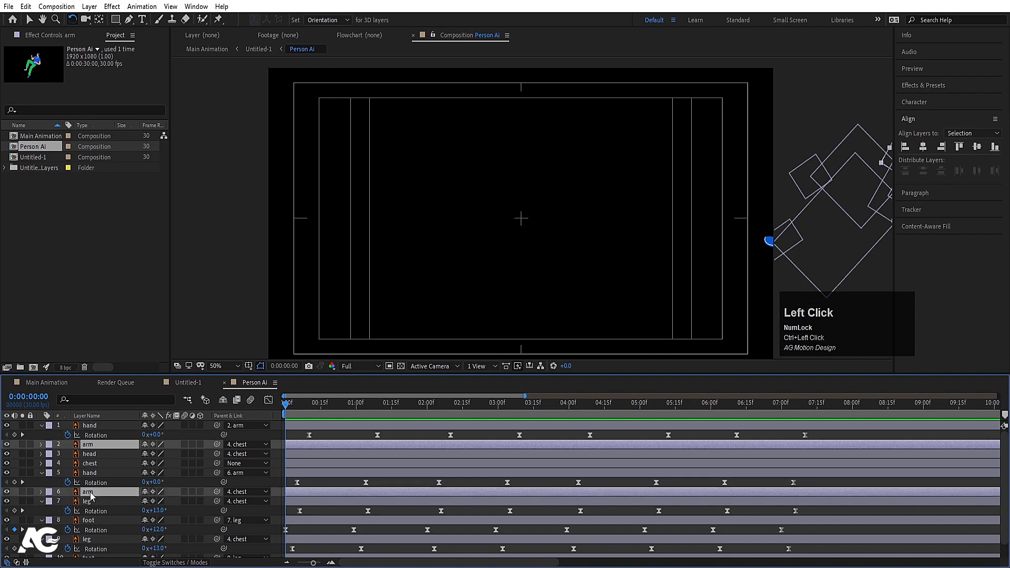
key(u)
click(94, 456)
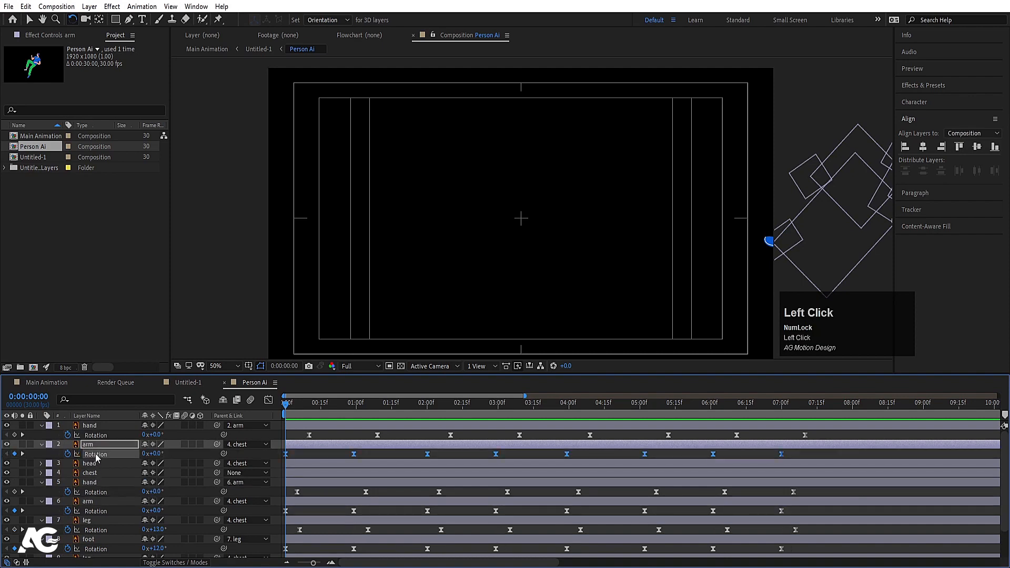
ctrl+click(115, 512)
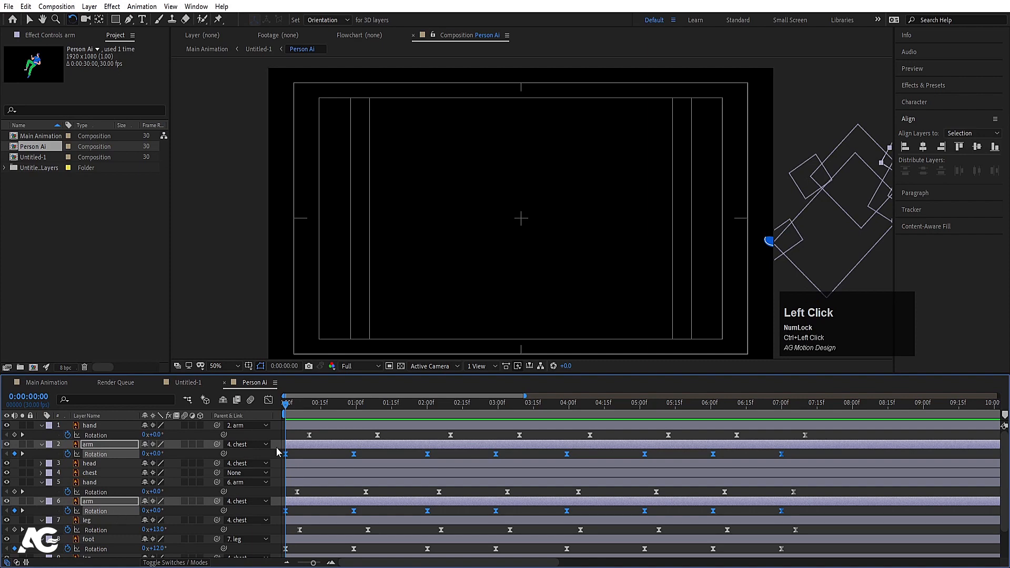
key(equal)
click(290, 459)
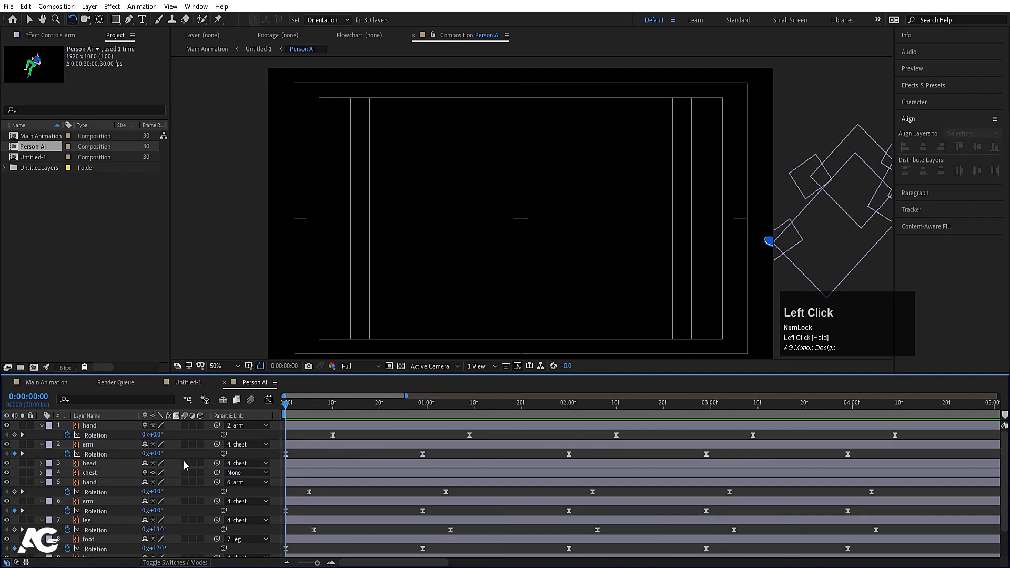
click(123, 455)
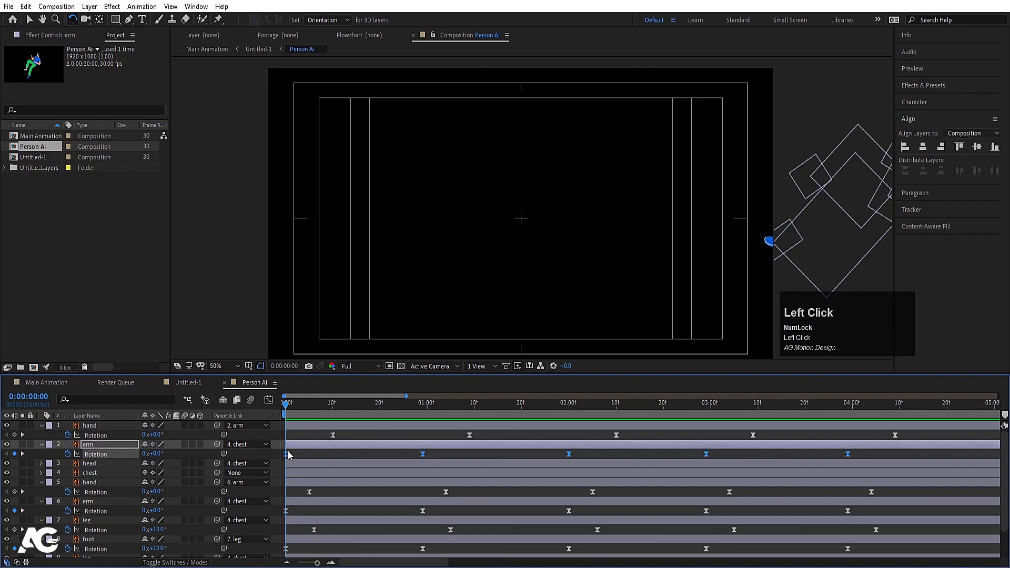
drag(287, 455, 305, 455)
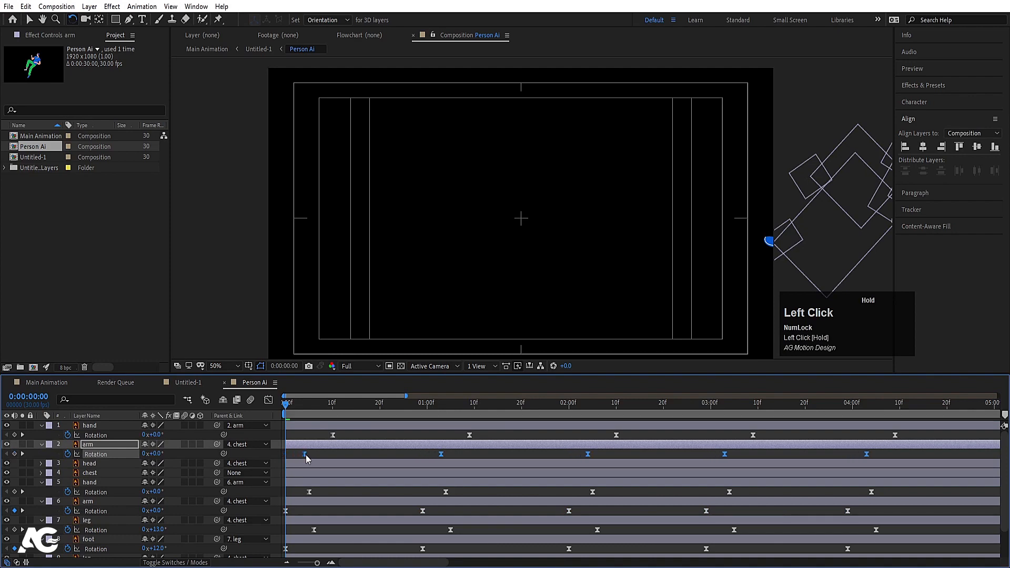
Shift the rotation keyframes of the layer 6 arm so they start at frame 9, and preview from the beginning.
click(101, 500)
click(106, 511)
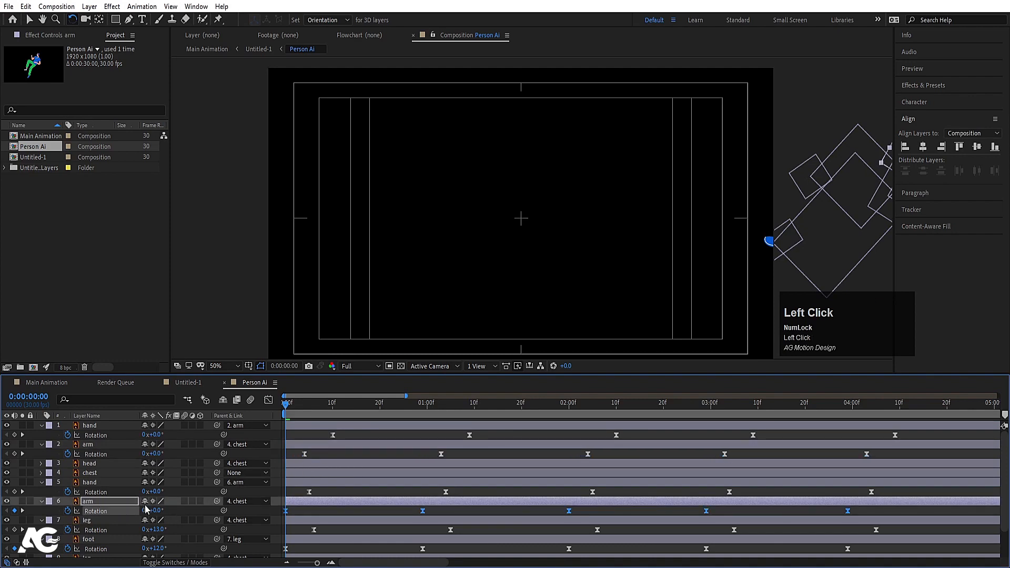
drag(287, 511, 327, 514)
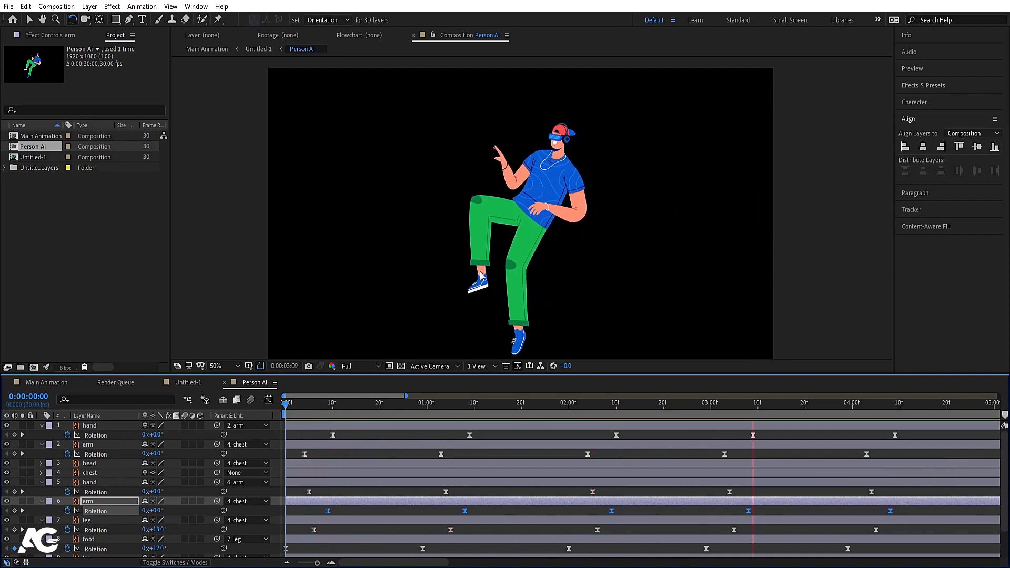
key(space)
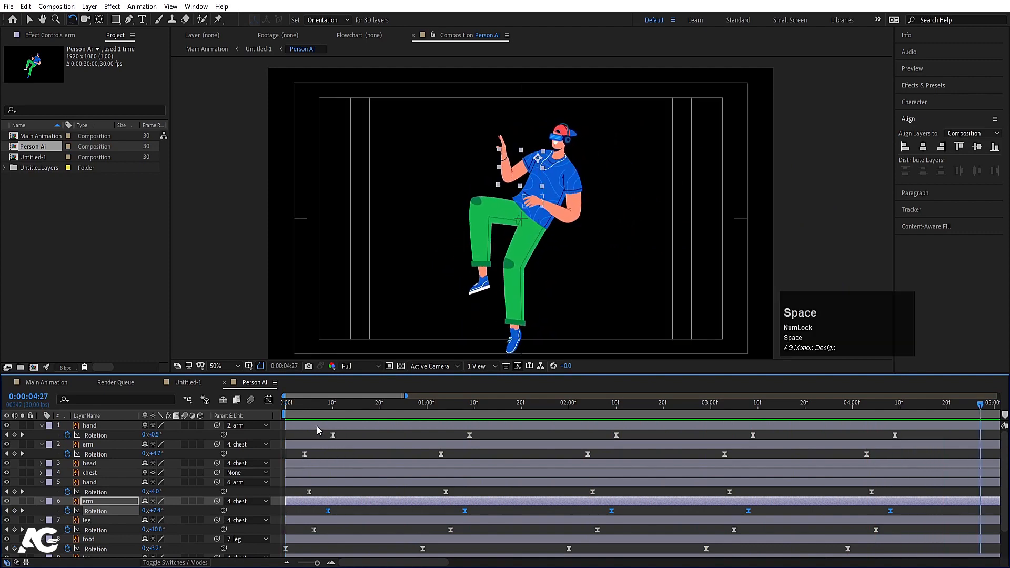
click(263, 418)
key(space)
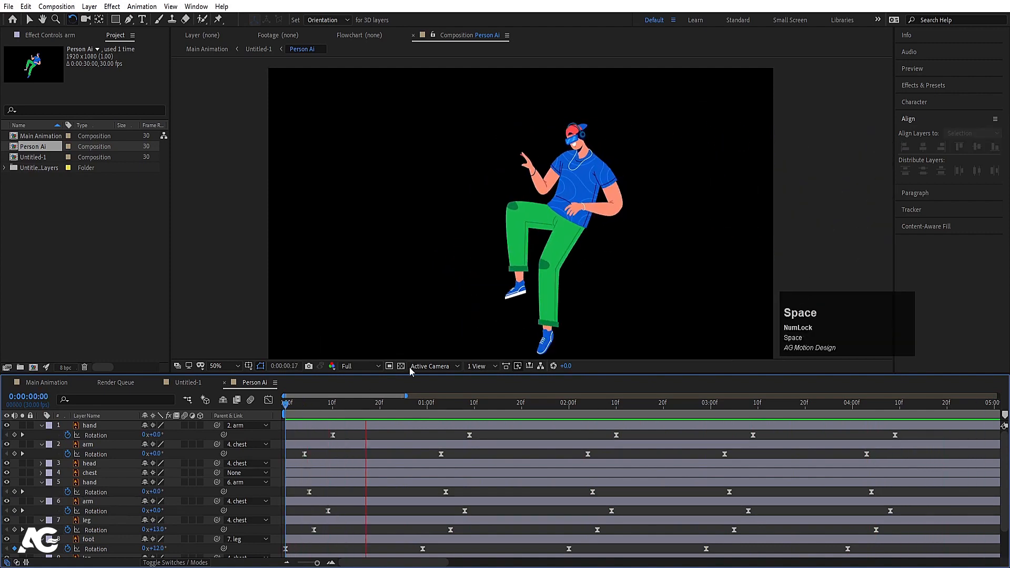
Shift the head layer's rotation keyframes so they start at frame 6, and preview the animation.
click(548, 138)
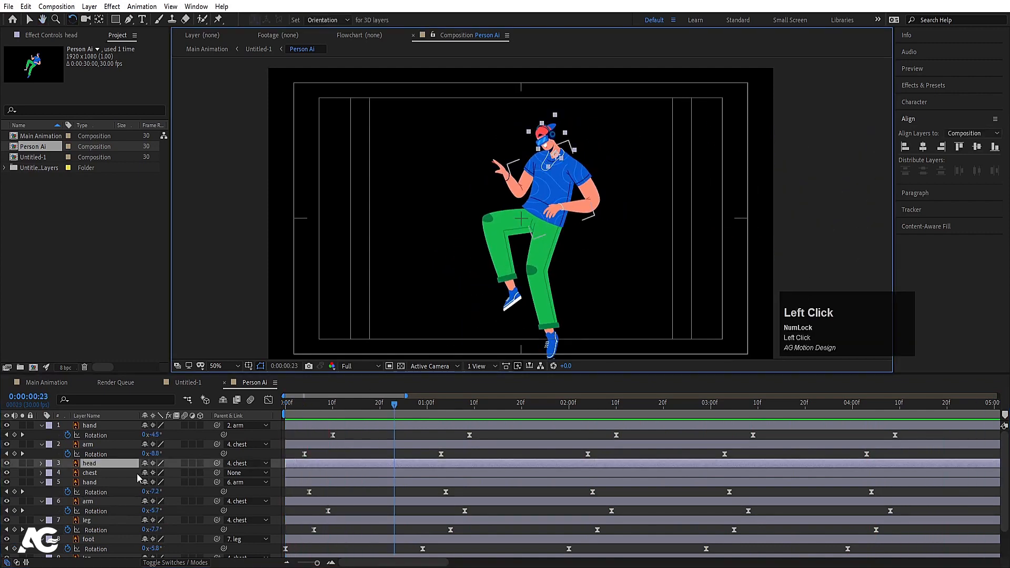
key(u)
click(92, 474)
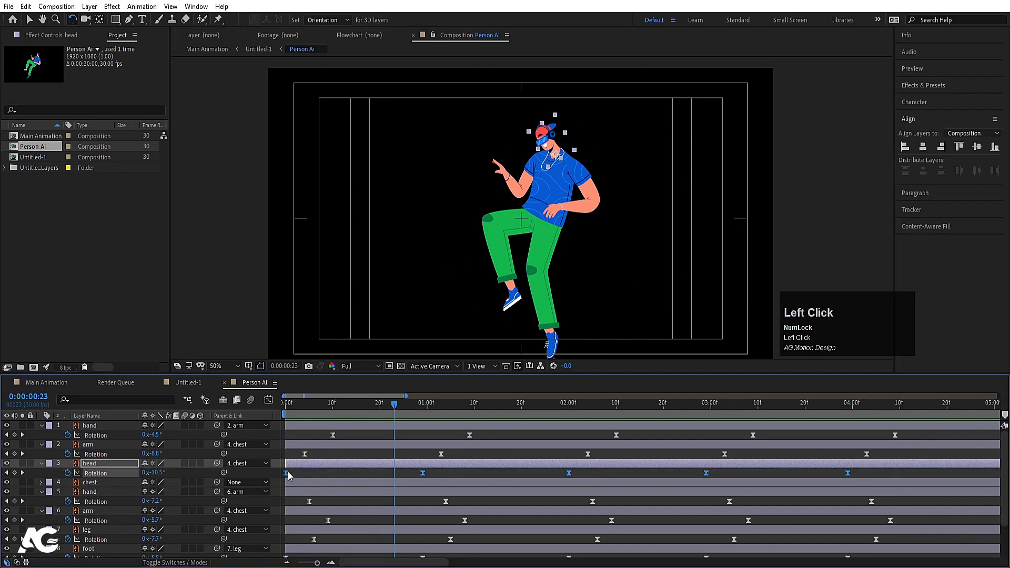
drag(290, 473, 315, 473)
key(space)
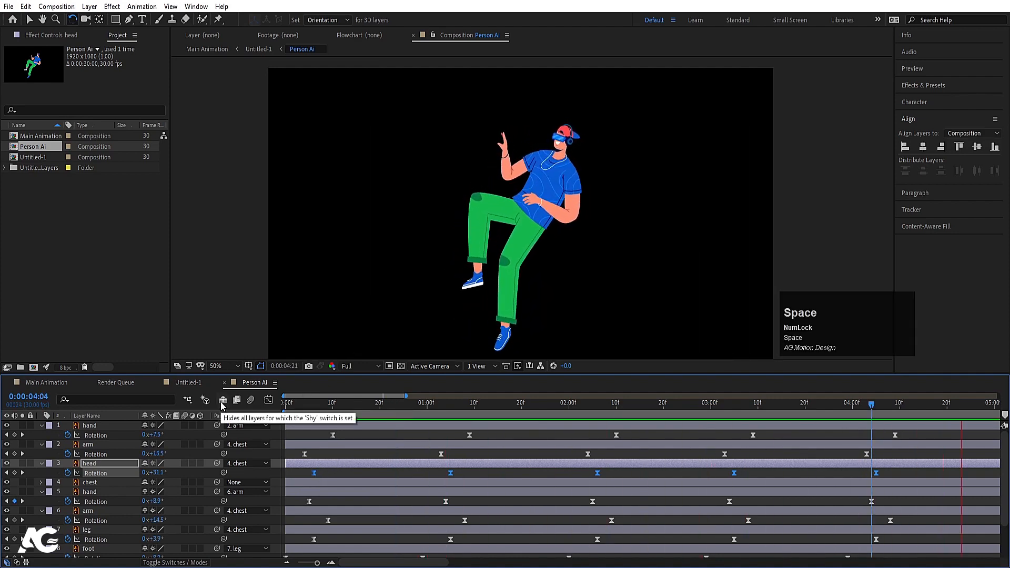
Open the Untitled-1 composition and preview the character's motion within the full illustration.
click(191, 383)
key(space)
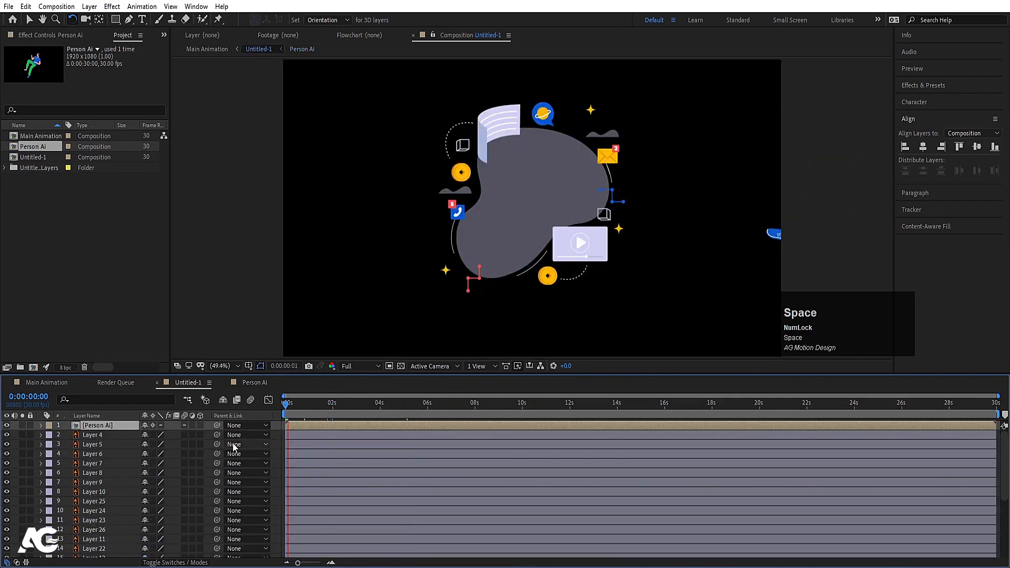
key(space)
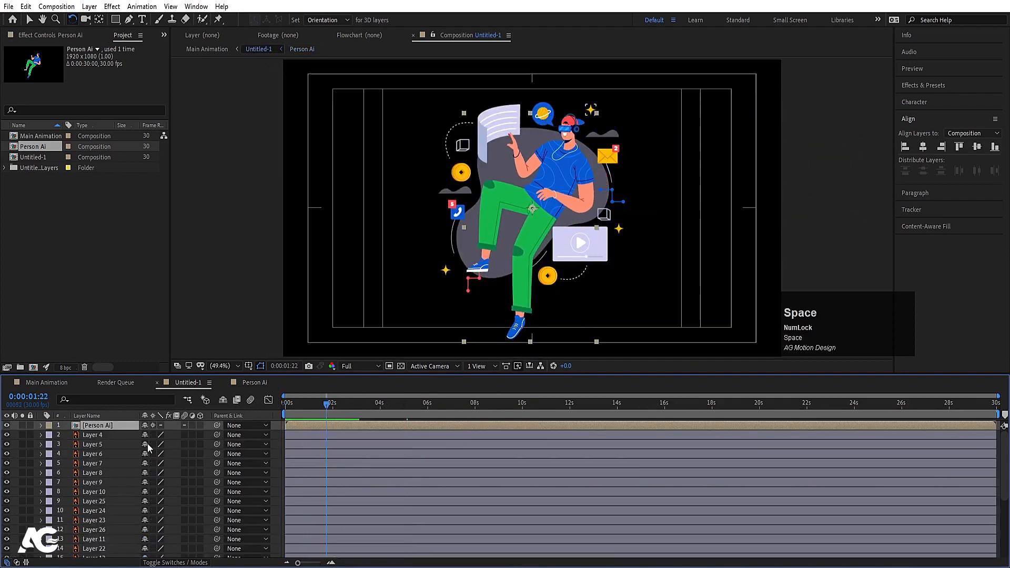
Apply the Wiggle - position preset to the Person Ai layer and preview the result from the start.
click(917, 86)
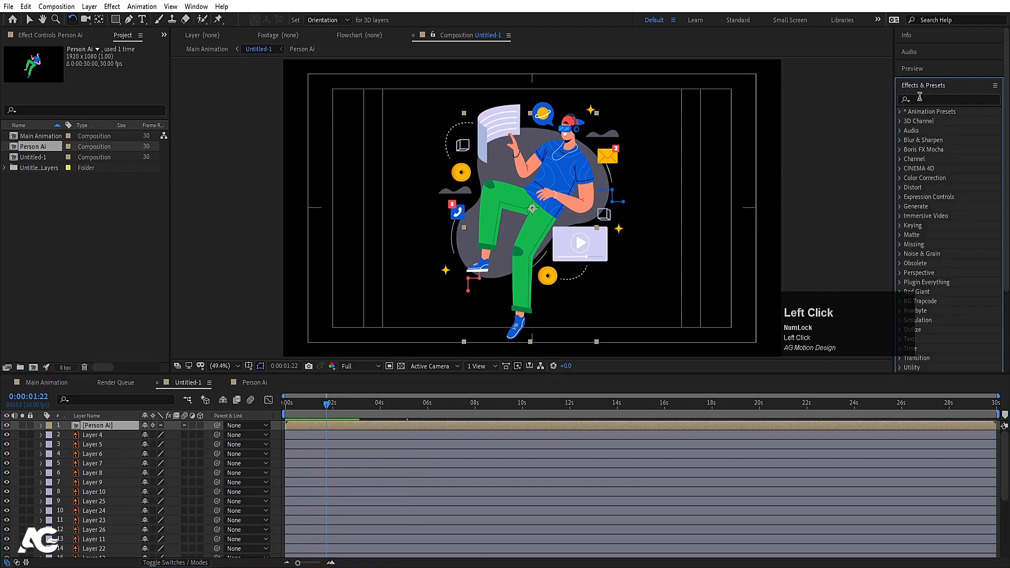
click(921, 99)
text(wigg)
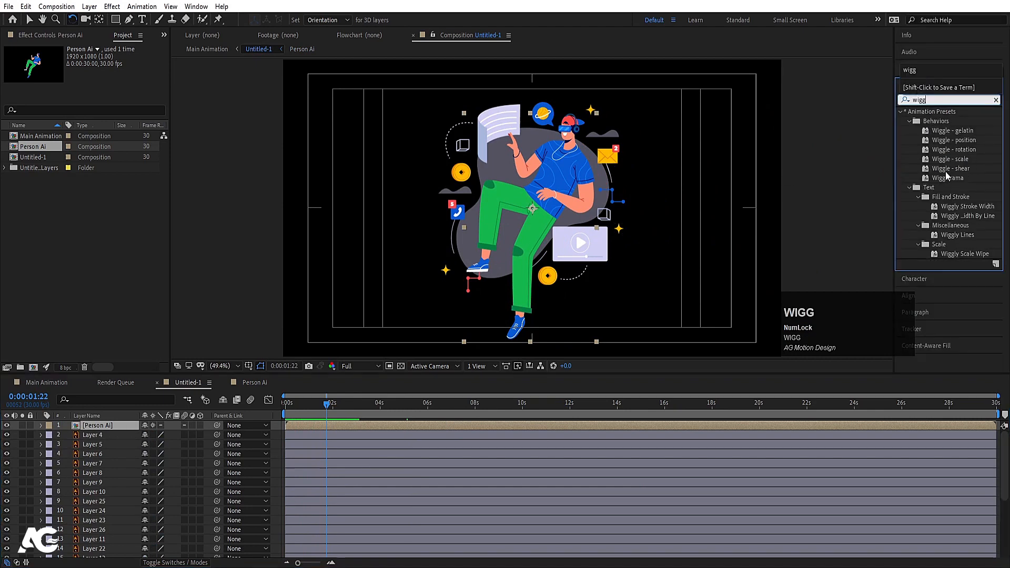
double_click(961, 143)
key(space)
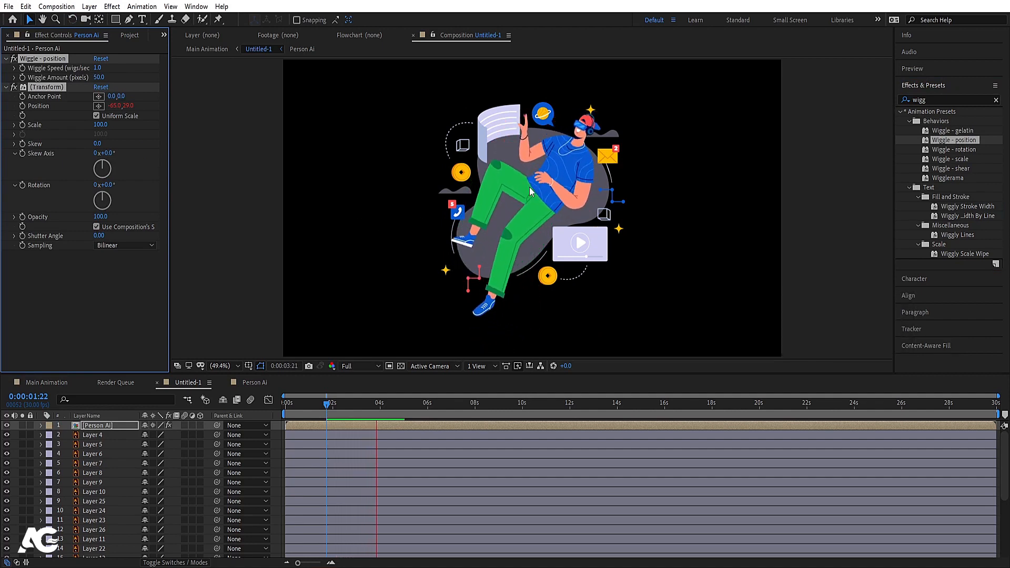
key(space)
drag(327, 403, 233, 416)
key(space)
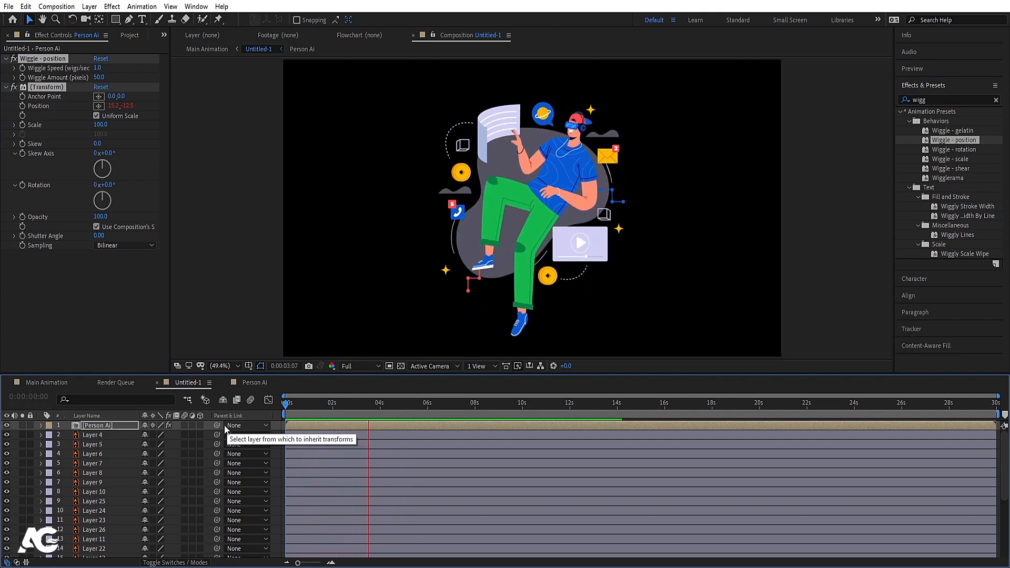
key(space)
Hide the Person Ai layer and the grey blob background, Layer 1.
click(7, 425)
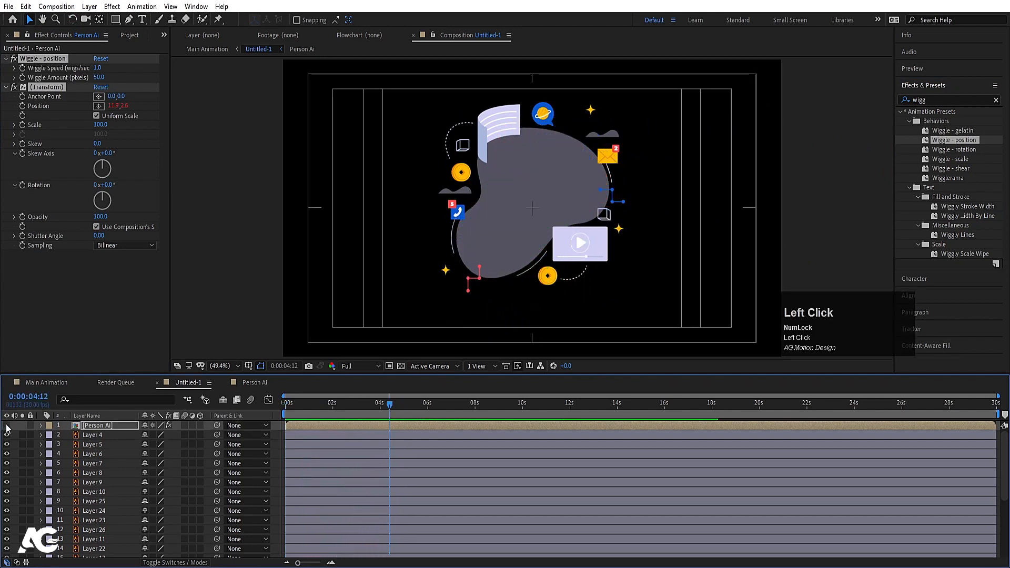
click(548, 158)
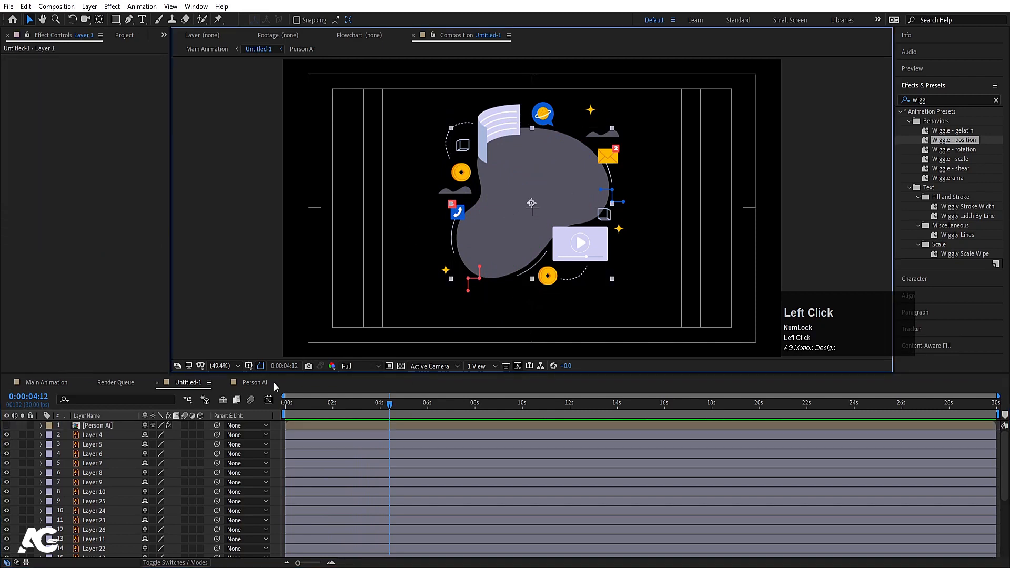
scroll(38, 455, down, 4)
click(6, 553)
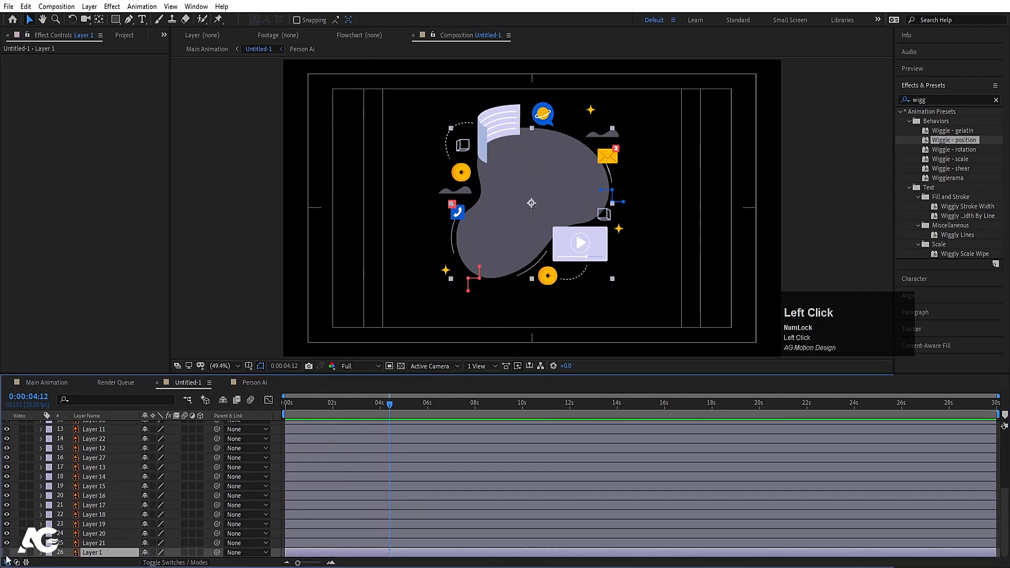
Pre-compose the five video player layers, Layer 25, 24, 23, 26 and 11, into a composition named "Video-".
click(578, 238)
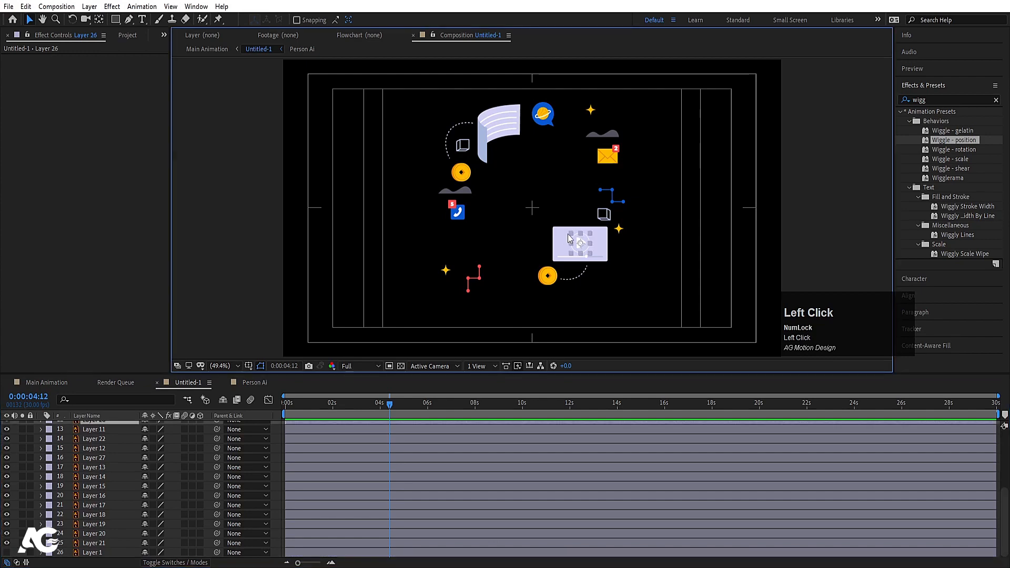
shift+click(557, 238)
scroll(610, 236, up, 3)
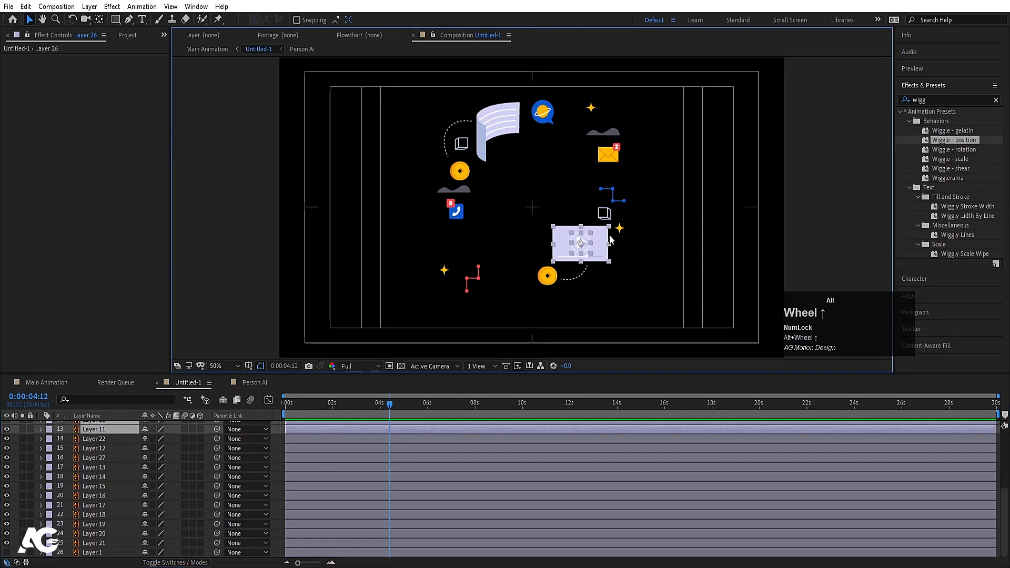
click(468, 250)
drag(475, 249, 646, 279)
scroll(67, 434, up, 3)
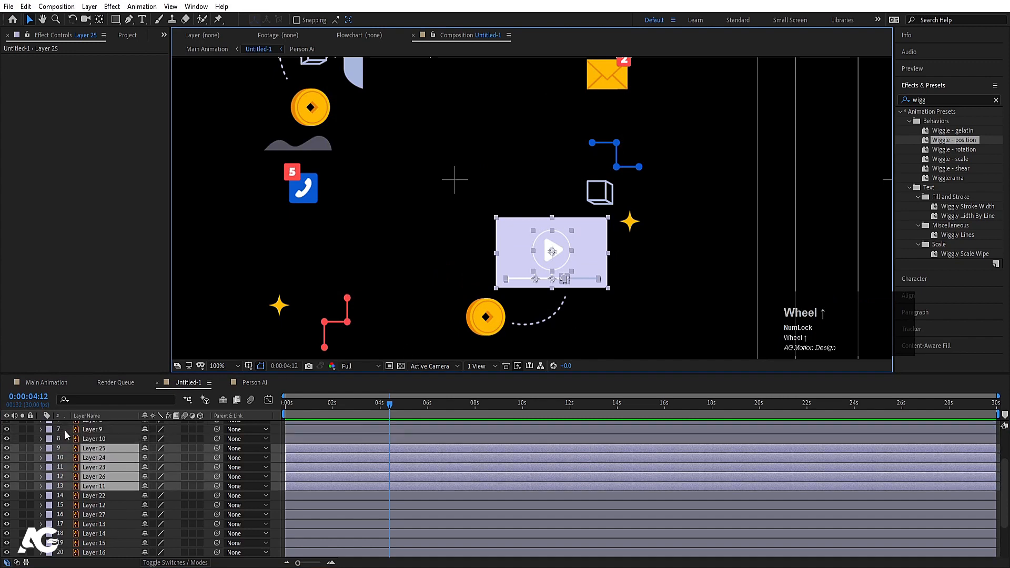
click(6, 449)
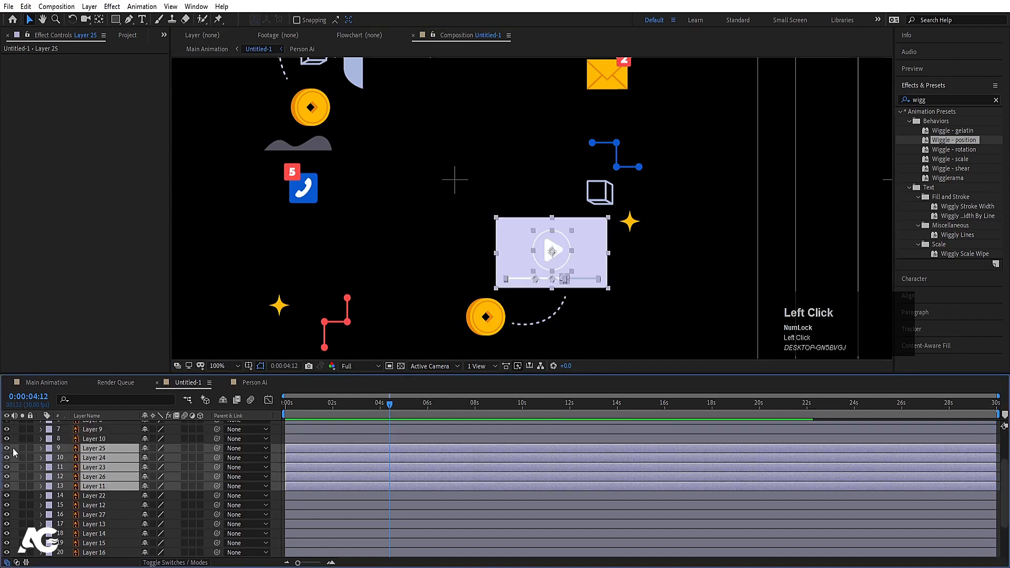
key(ctrl+shift+c)
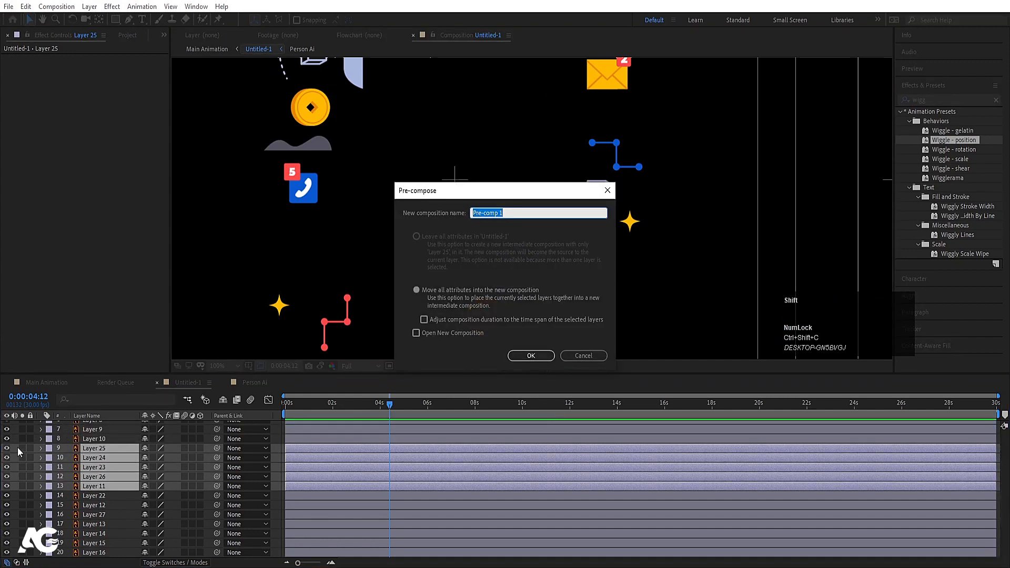
text(Video-)
key(Return)
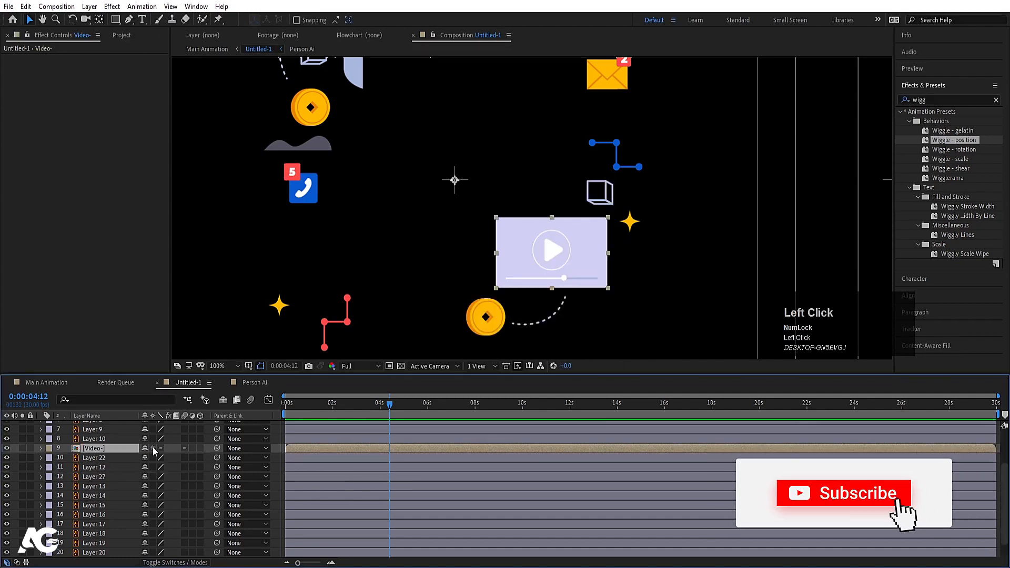
Open the Video- composition and add Scale keyframes to all five layers at frame 0 and frame 10.
double_click(128, 446)
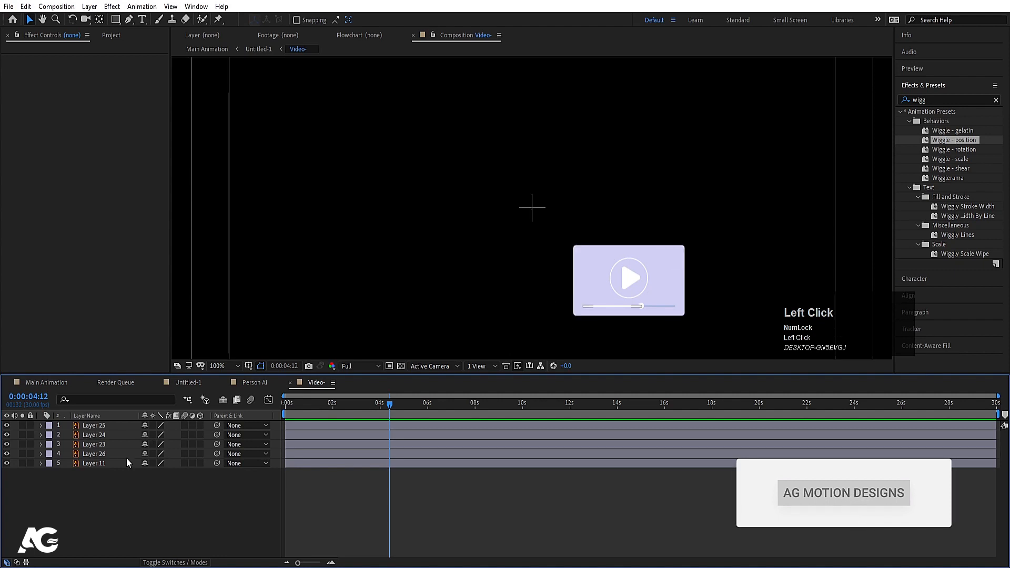
click(287, 403)
key(ctrl+a)
key(s)
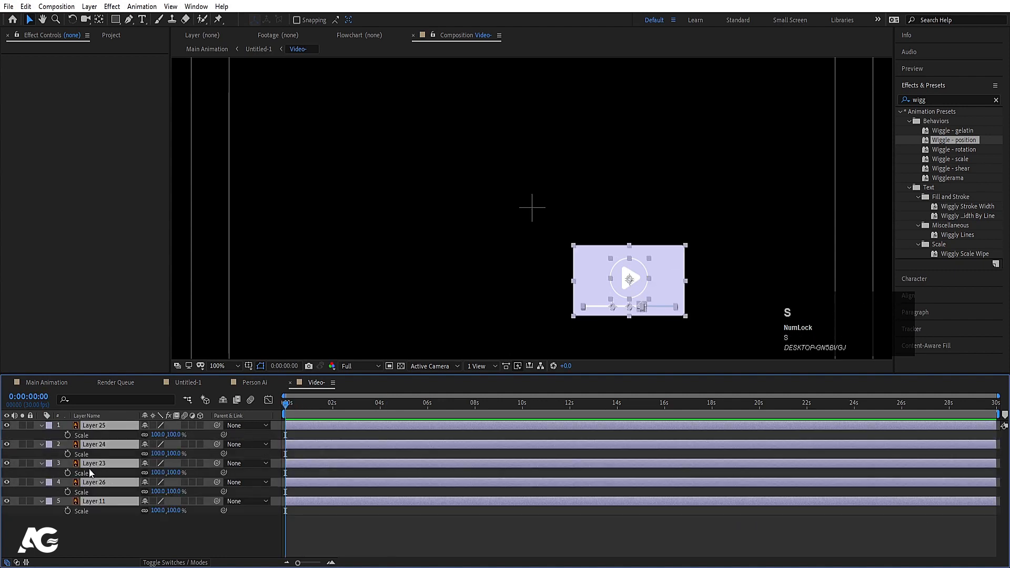
click(70, 436)
key(equal)
key(equal)
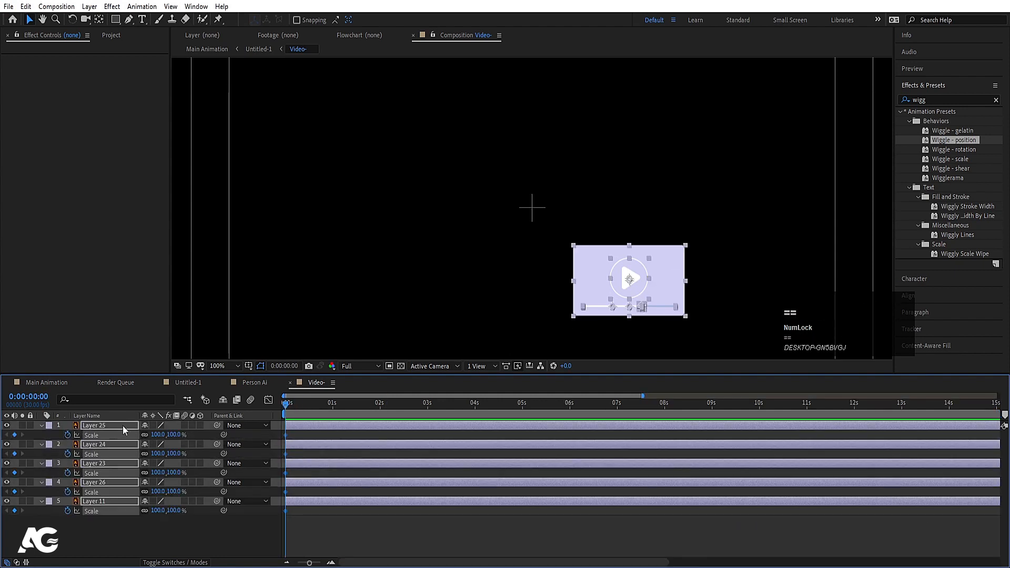
key(equal)
click(347, 402)
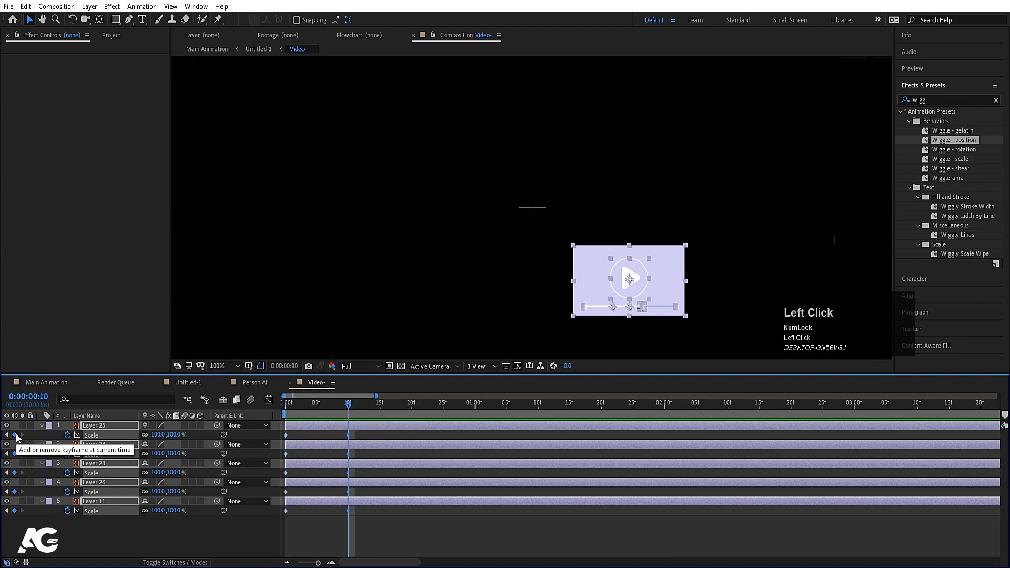
Set the Scale of all five layers to 0% at the first keyframe.
key(j)
click(159, 434)
text(0)
key(Return)
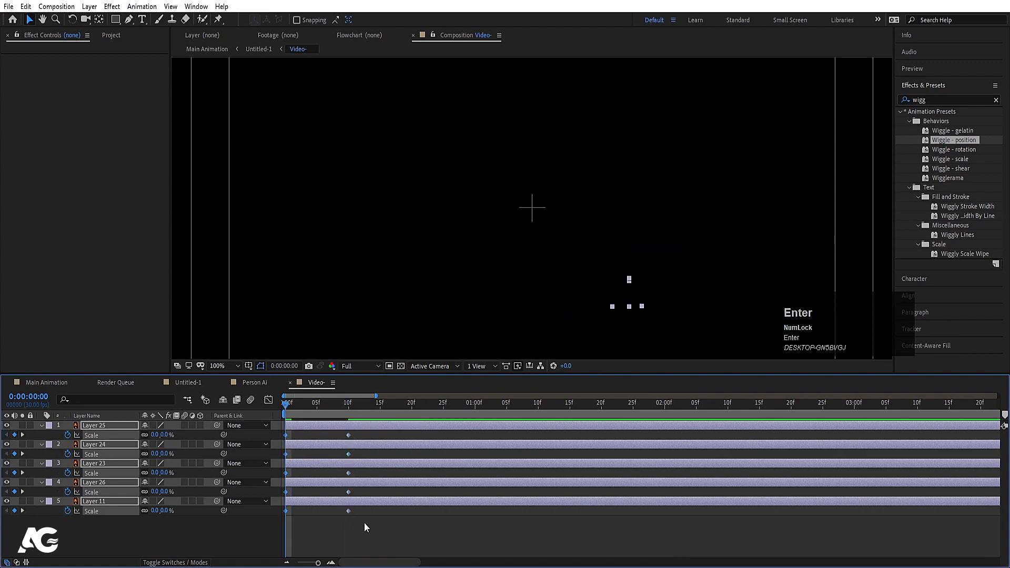
Ease the Scale keyframes of all five layers in the graph editor and preview the pop-in.
click(364, 522)
click(269, 401)
drag(388, 492, 308, 528)
click(268, 400)
key(space)
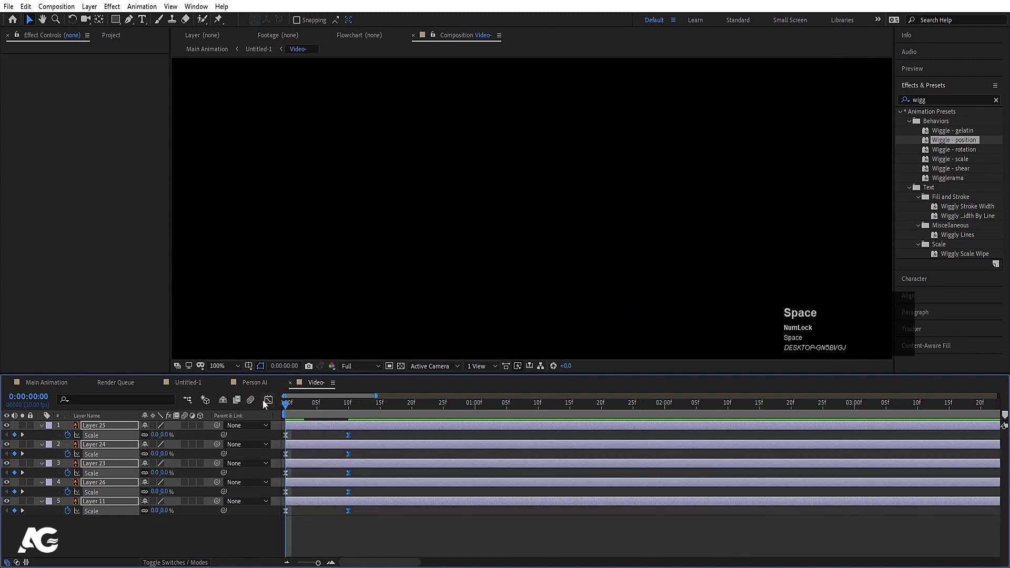
Move the ending Scale keyframes of all layers to frame 24 and preview the slower pop-in.
click(335, 436)
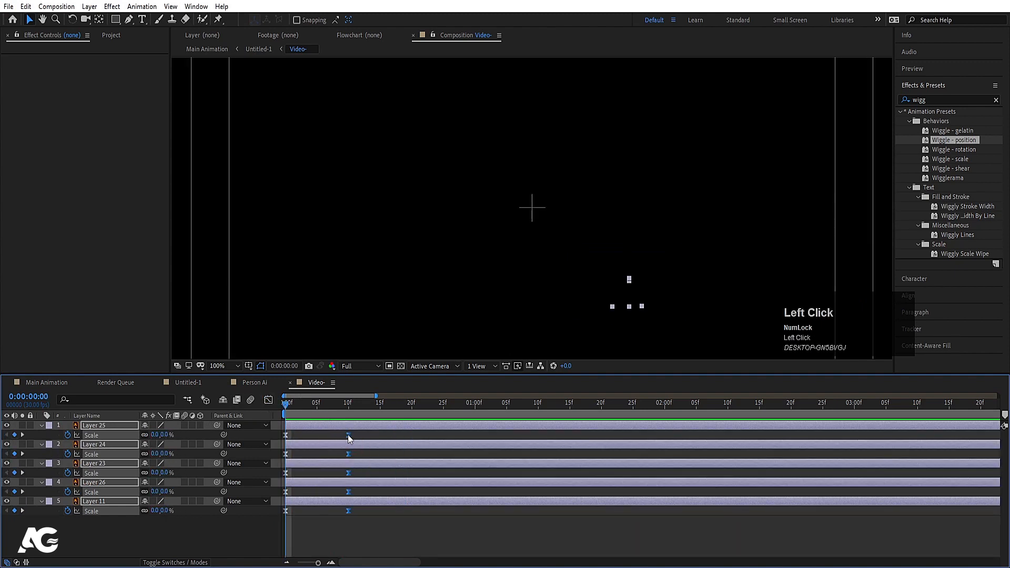
drag(349, 436, 435, 437)
key(space)
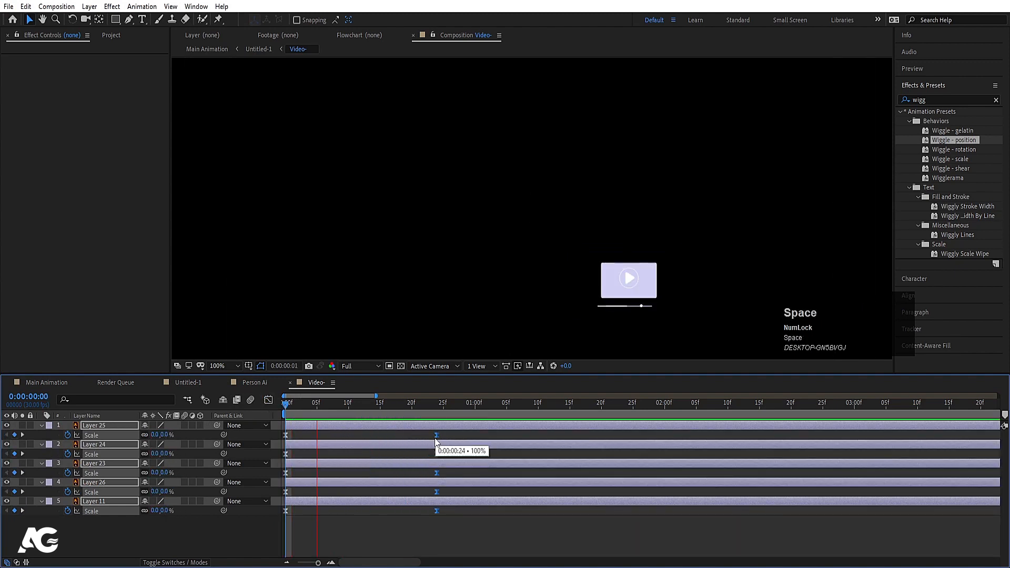
click(321, 523)
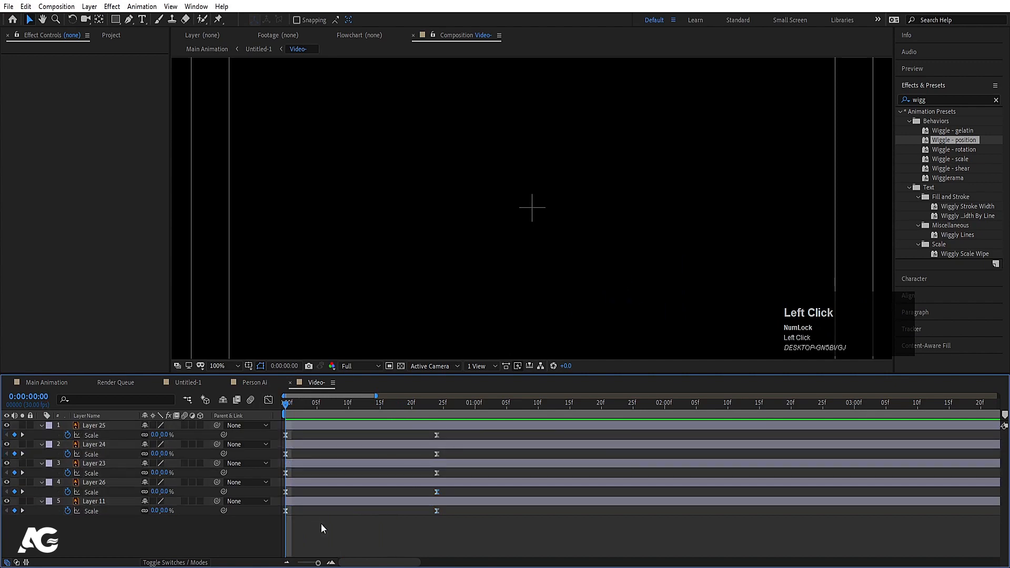
Stagger the layers by starting Layer 26 at frame 2 and Layer 23 at frame 4.
key(Page_Down)
key(Page_Down)
click(297, 481)
key(bracketleft)
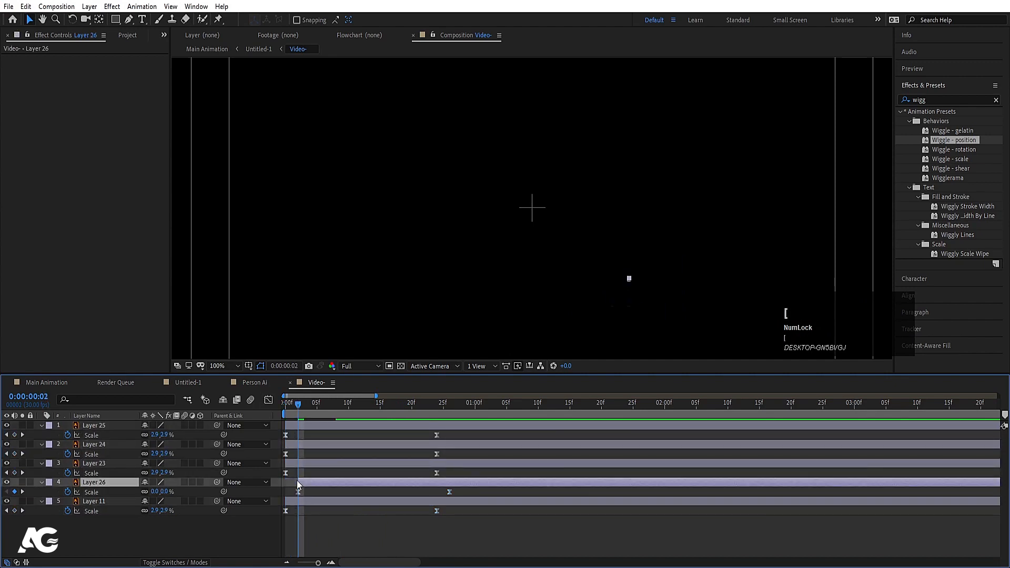
key(Page_Down)
key(Page_Down)
click(308, 463)
key(Page_Down)
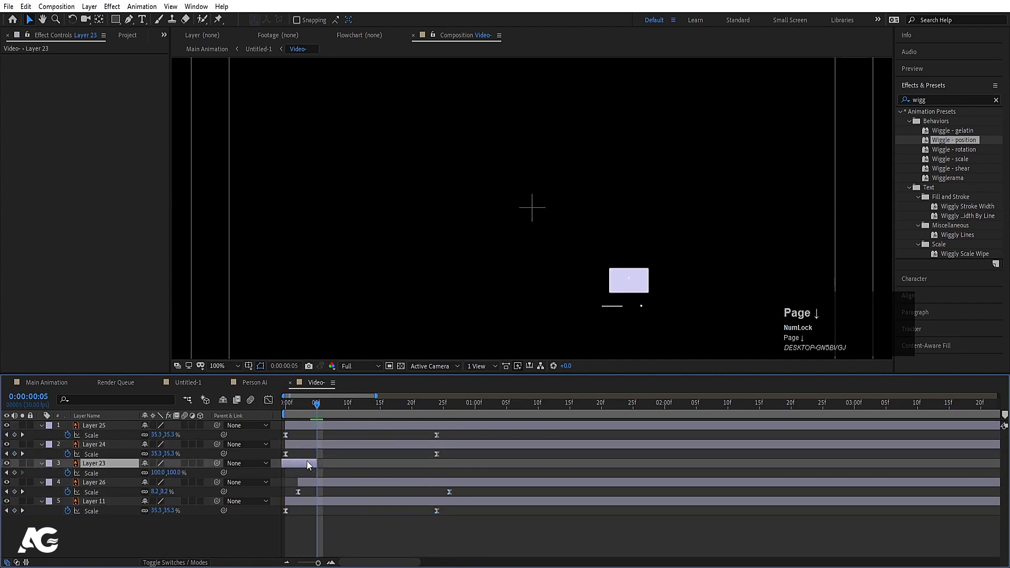
click(312, 415)
key(bracketleft)
Start Layer 24 at frame 6 and Layer 25 at frame 8, and preview the staggered animation.
key(Page_Down)
key(Page_Down)
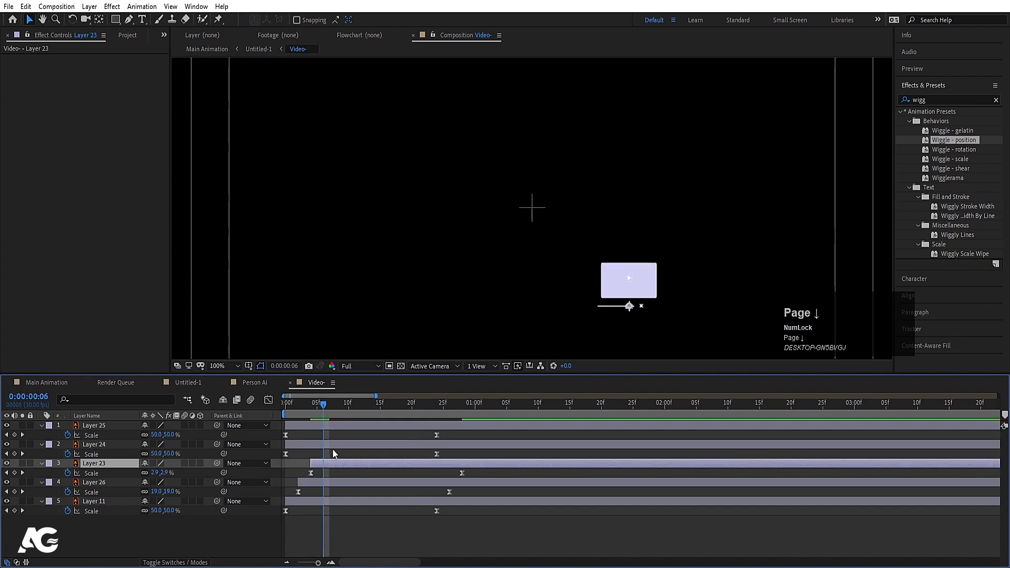
click(329, 444)
key(bracketleft)
key(Page_Down)
key(Page_Down)
click(328, 426)
key(bracketleft)
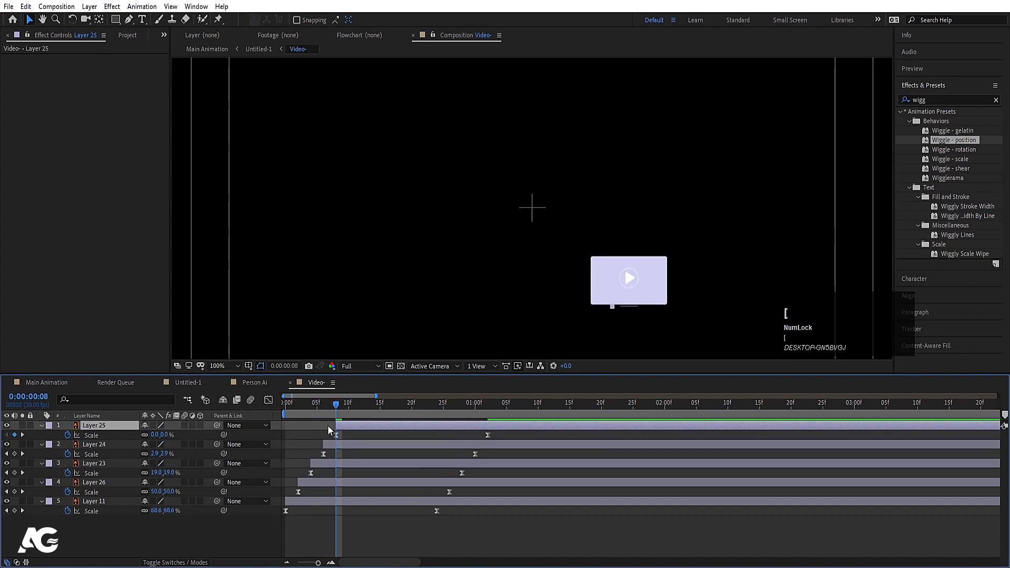
key(space)
Move the anchor point of Layer 25, the white progress line, to the line's left end.
scroll(617, 314, up, 1)
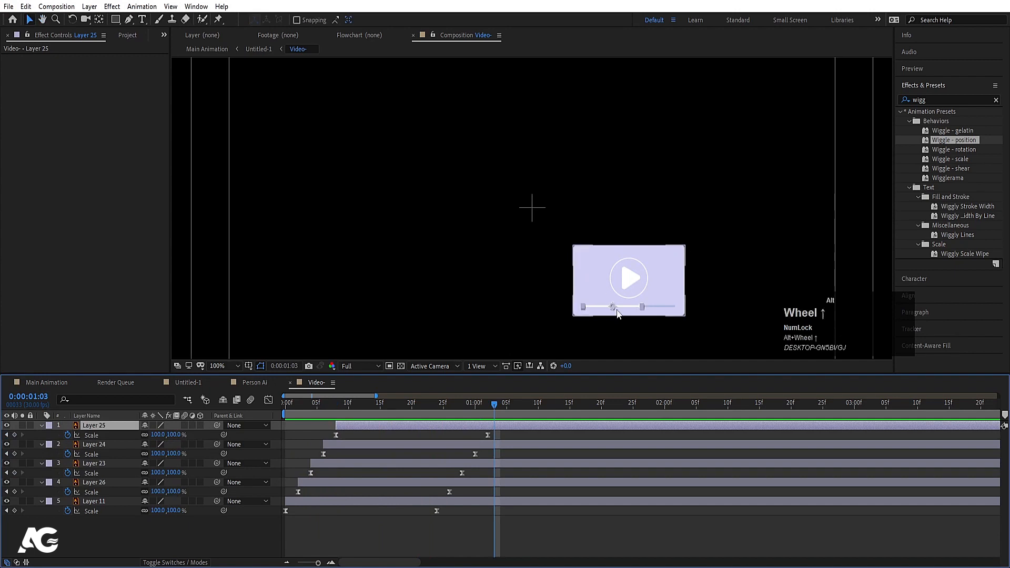
scroll(618, 314, up, 3)
key(y)
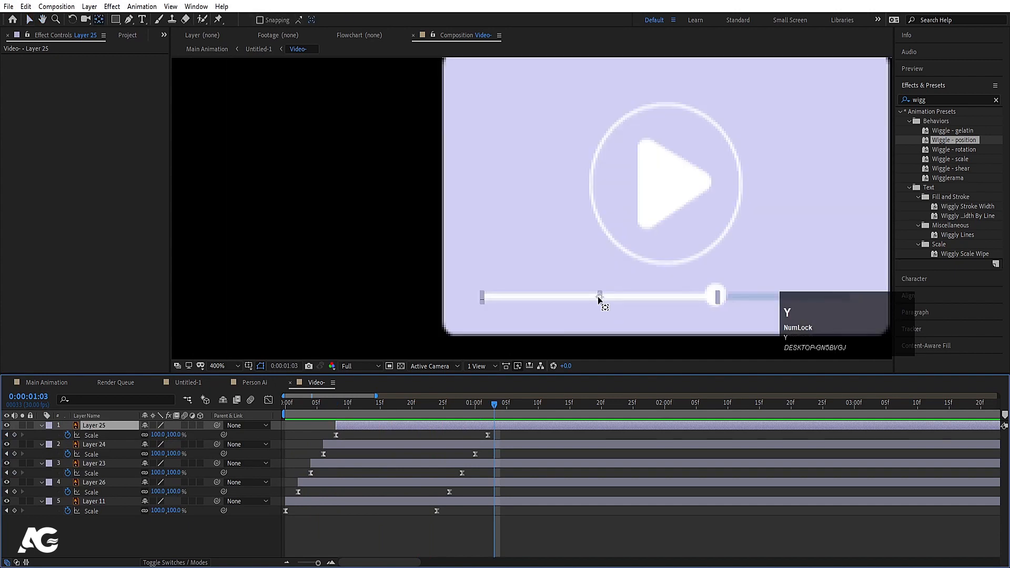
drag(599, 299, 566, 299)
drag(495, 300, 482, 298)
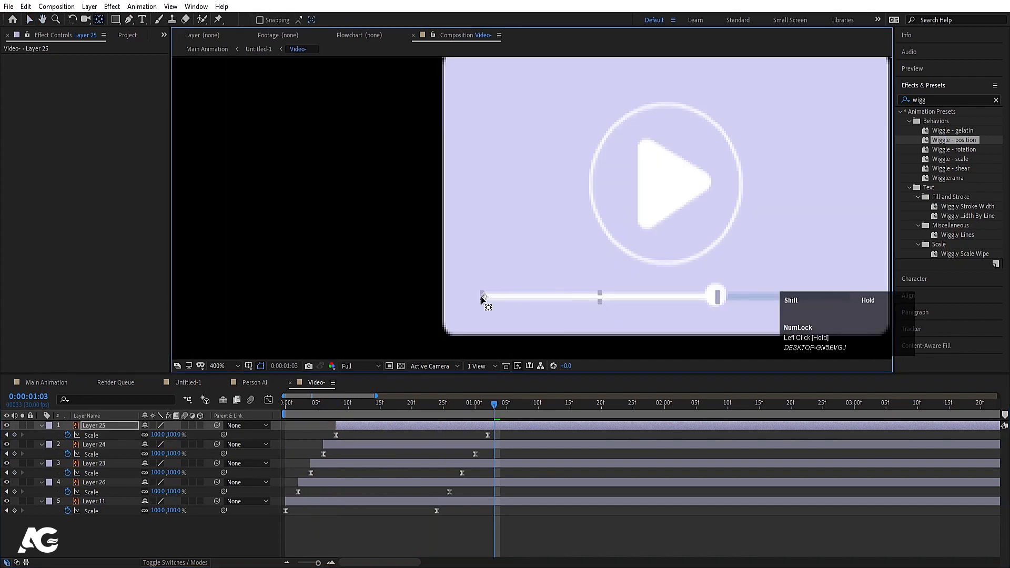
At 0:00:01:02, set Layer 25's horizontal Scale alone to 46% and slide the round knob to the shortened line's end.
key(j)
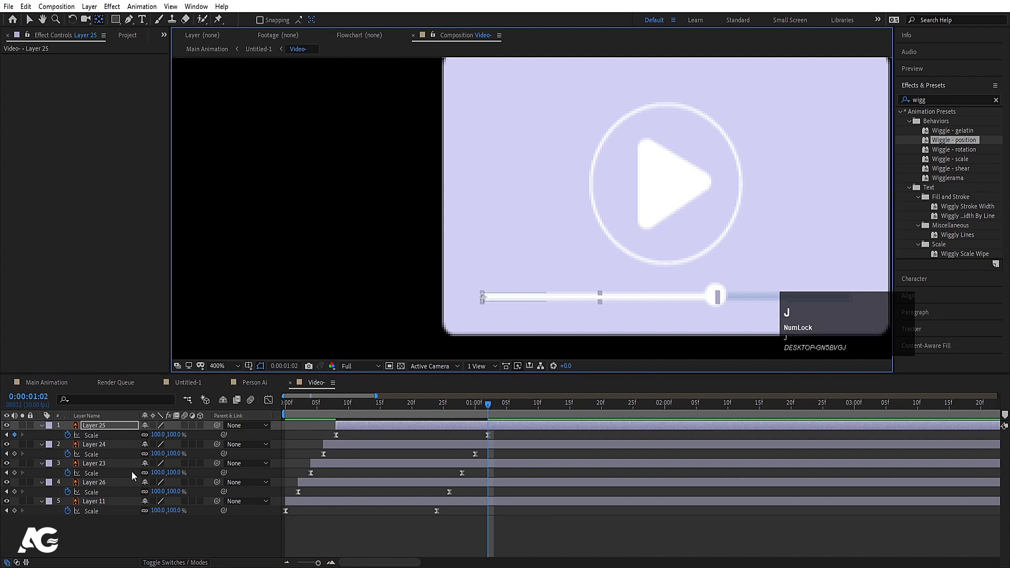
drag(156, 435, 127, 434)
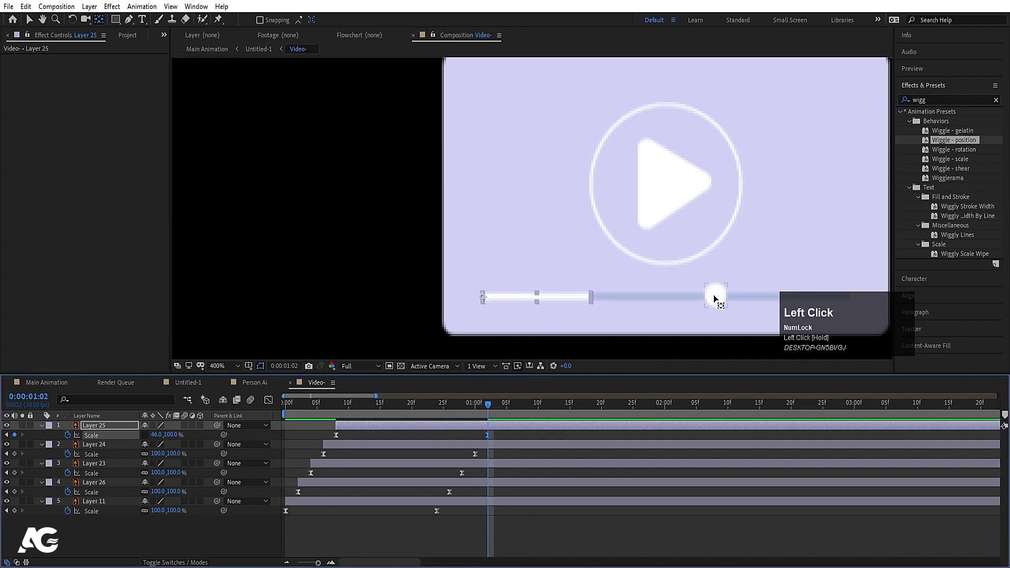
key(v)
drag(715, 296, 590, 301)
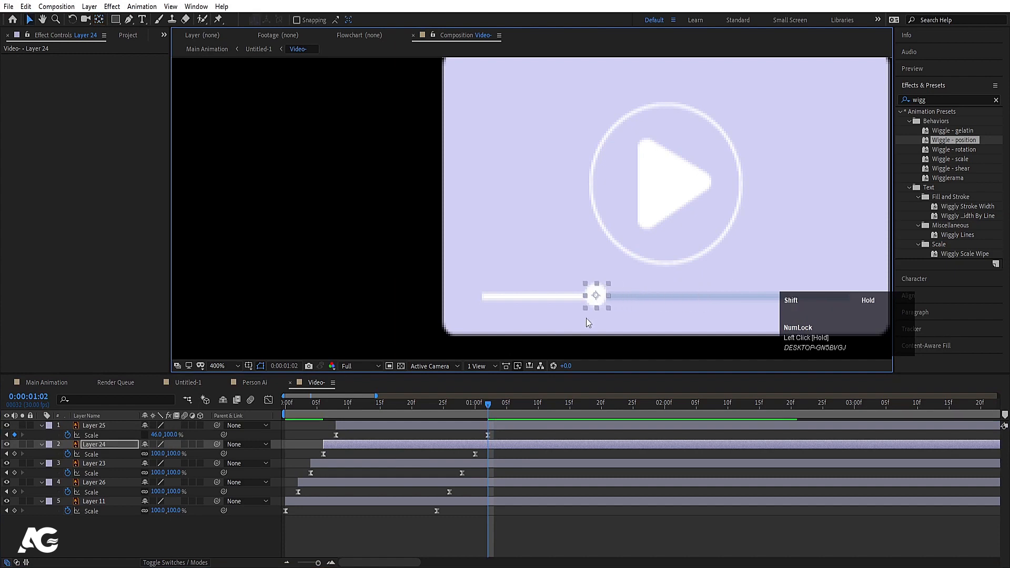
At 0:00:01:03, add a linear Scale keyframe to Layer 25 and a Position keyframe to Layer 24.
click(493, 427)
key(Page_Down)
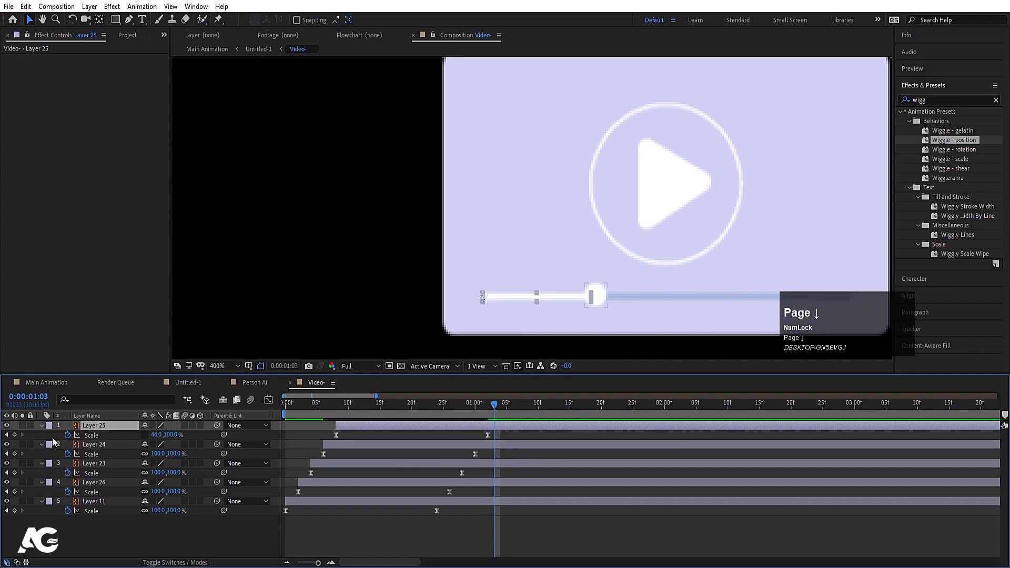
click(14, 436)
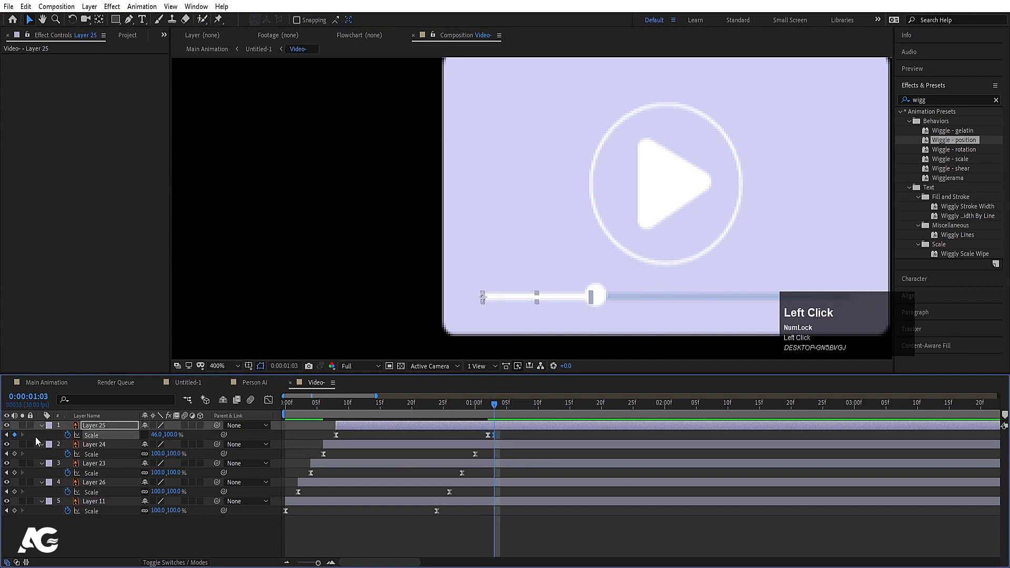
ctrl+click(494, 435)
click(495, 445)
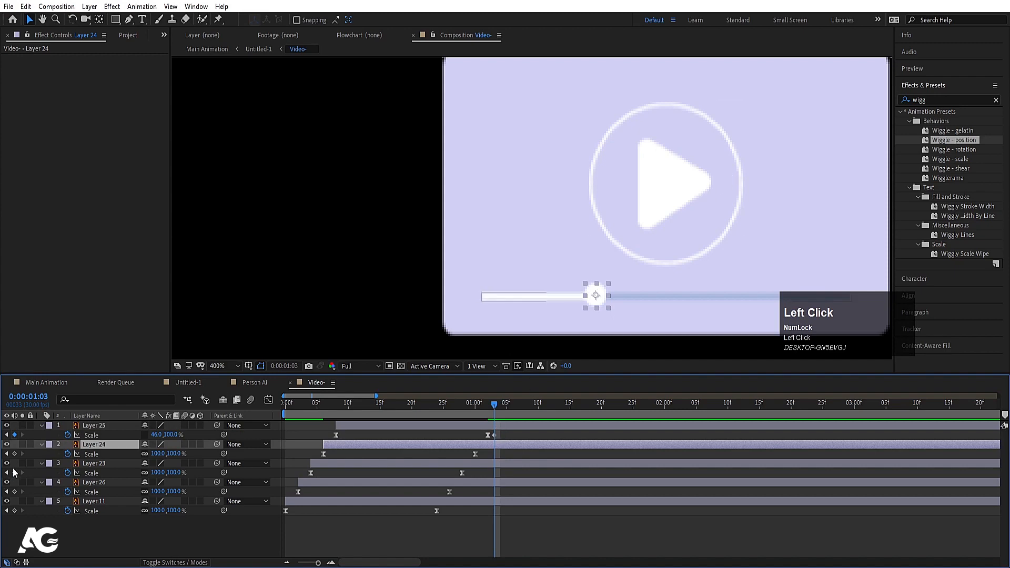
key(p)
click(68, 454)
At 0:00:05:27, extend the progress line by setting Layer 25's horizontal Scale to 127%.
key(minus)
key(minus)
key(minus)
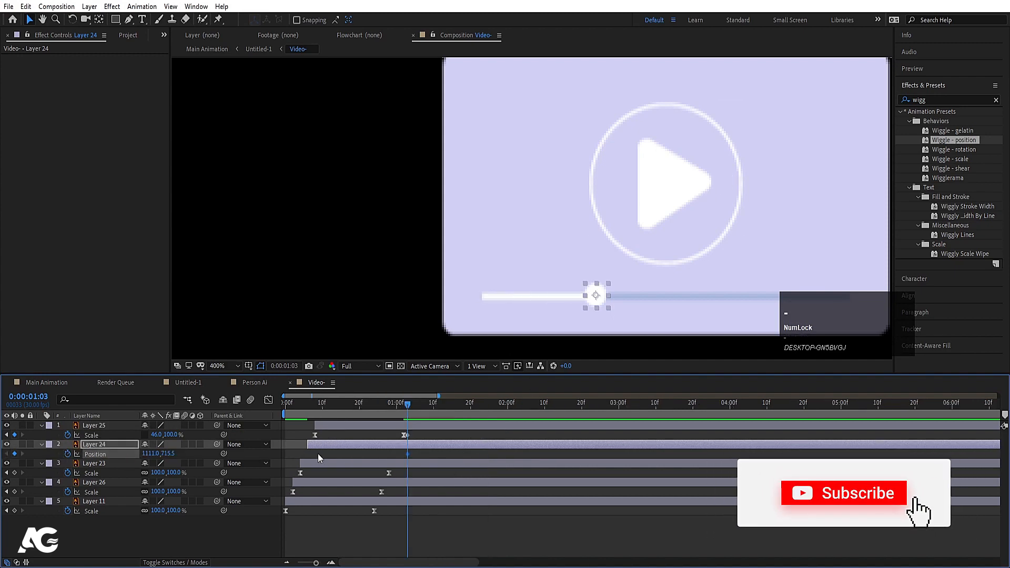
drag(437, 403, 474, 403)
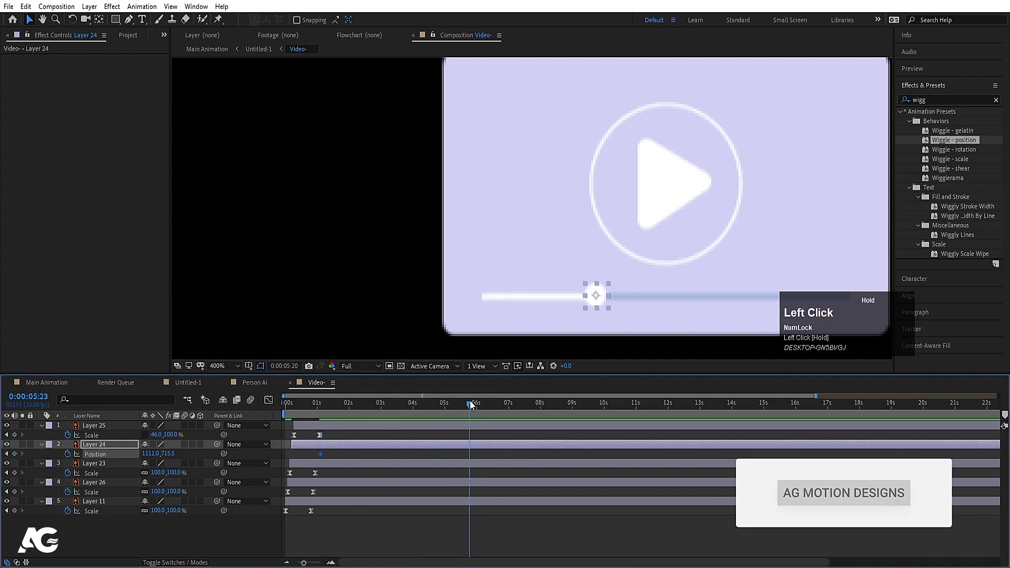
click(440, 428)
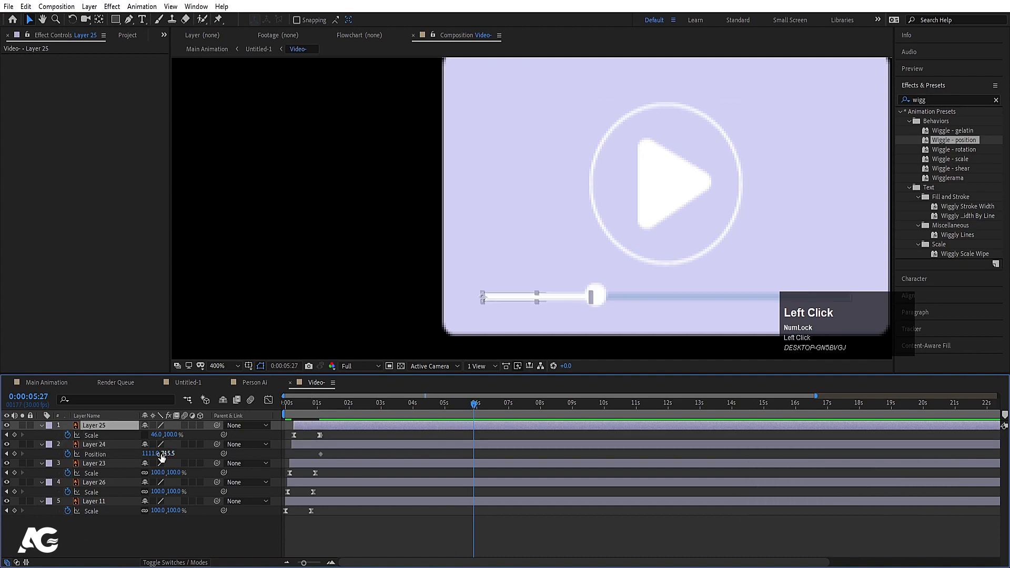
drag(158, 440, 201, 440)
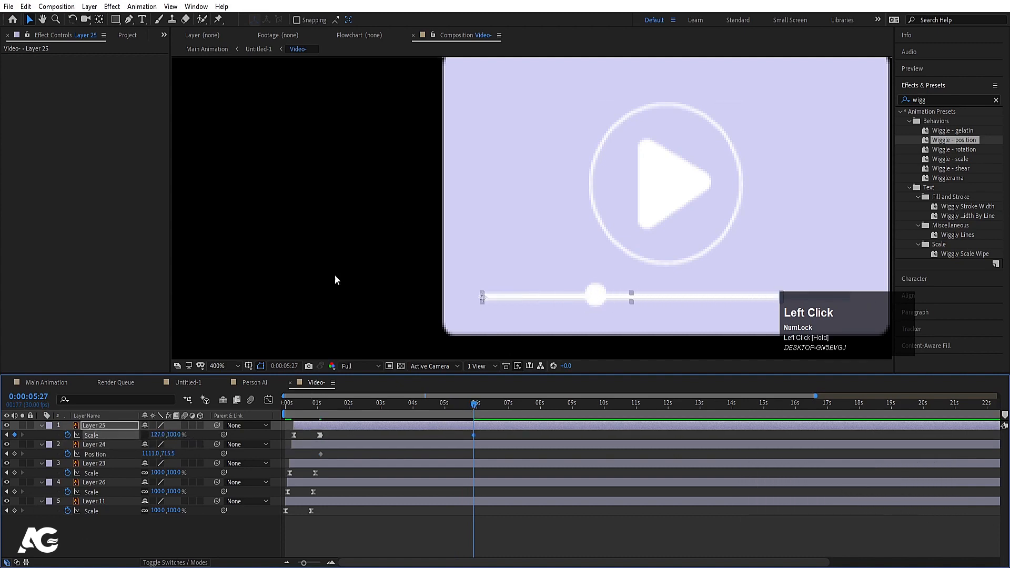
Move Layer 24's knob horizontally to the extended line's end at 0:00:05:27, and preview the progress animation from 0:00:01:02.
drag(420, 167, 198, 137)
click(99, 444)
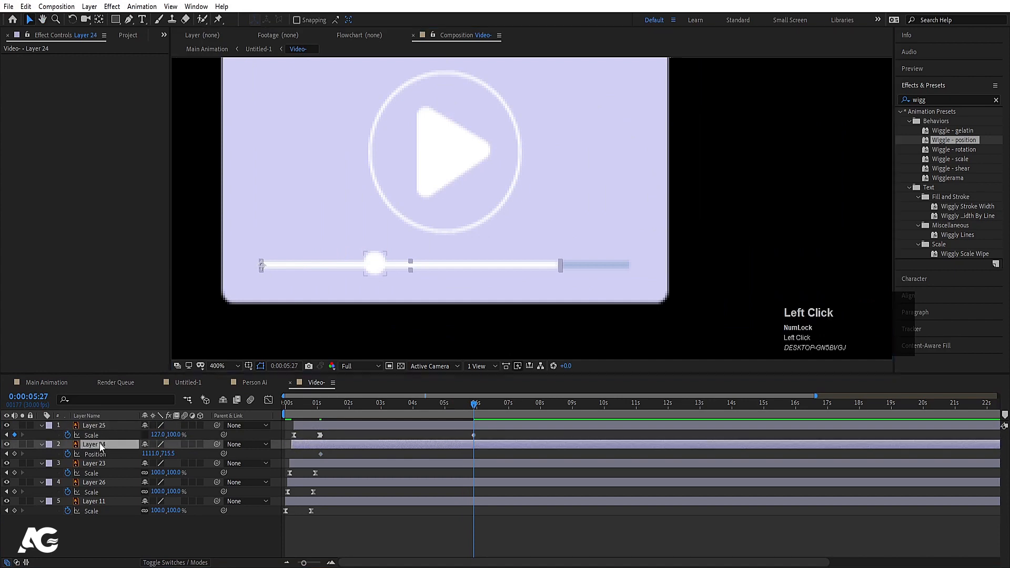
drag(153, 454, 200, 450)
click(320, 415)
key(space)
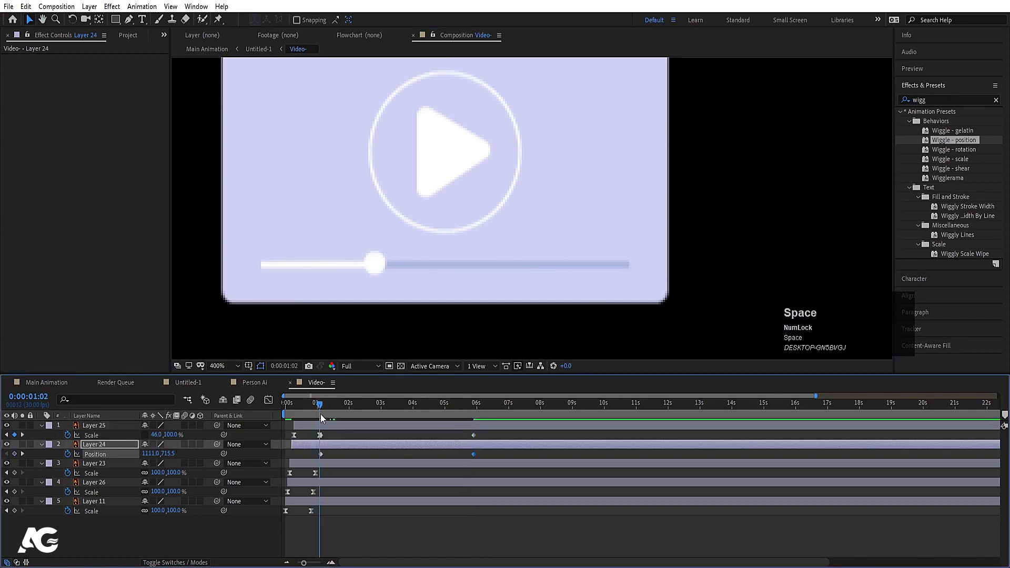
scroll(526, 158, down, 1)
key(space)
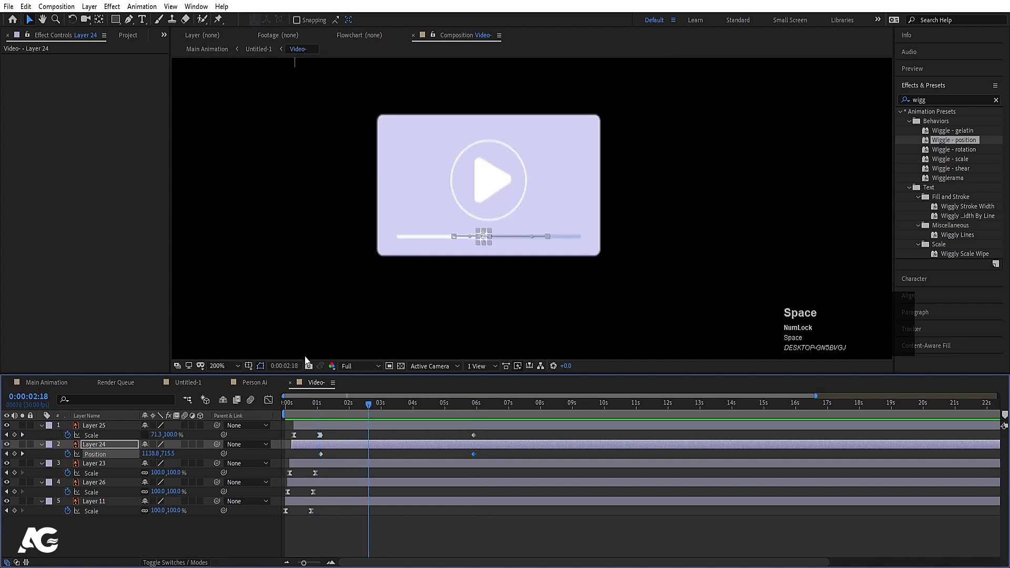
Preview the Video- composition's pop-in and progress bar animation from 0:00:00:00.
click(287, 403)
key(space)
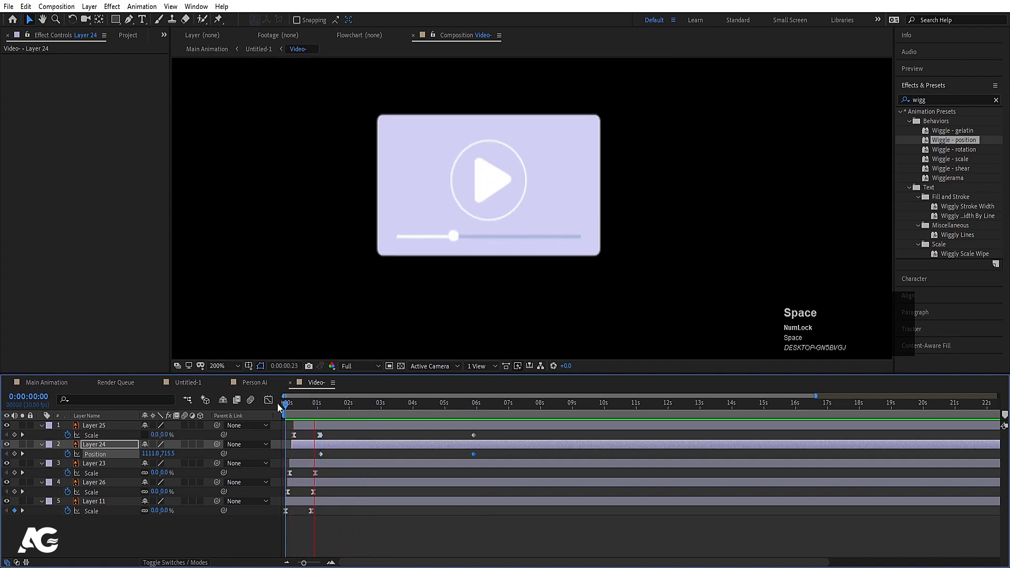
key(space)
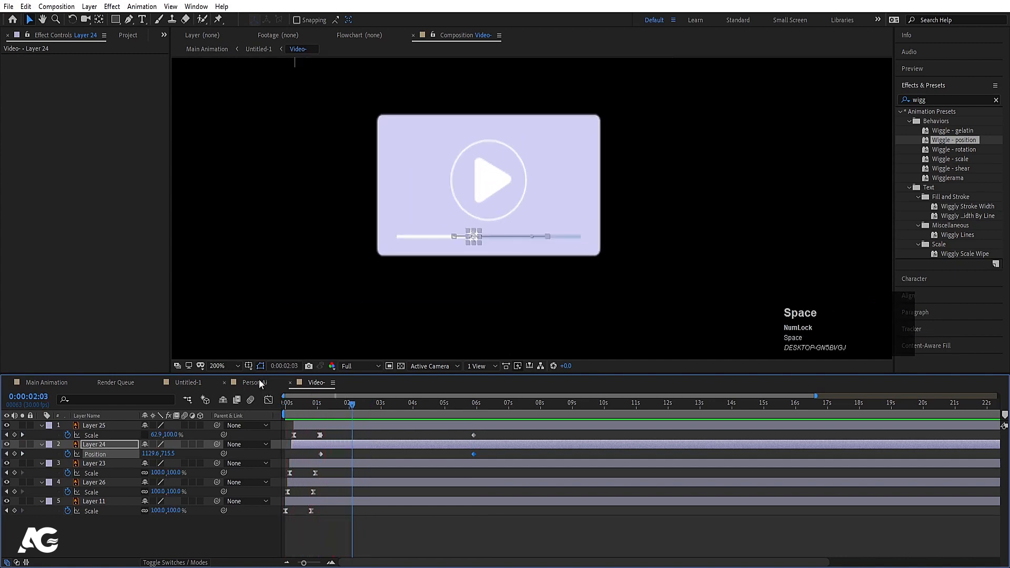
Return to the Untitled-1 composition and lock its Video- layer.
click(187, 382)
click(289, 402)
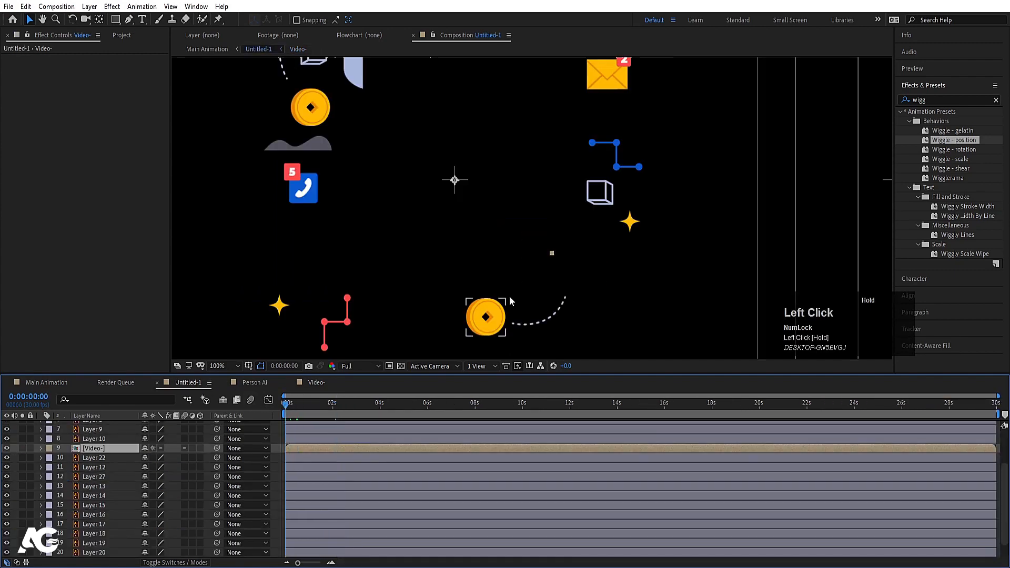
click(30, 448)
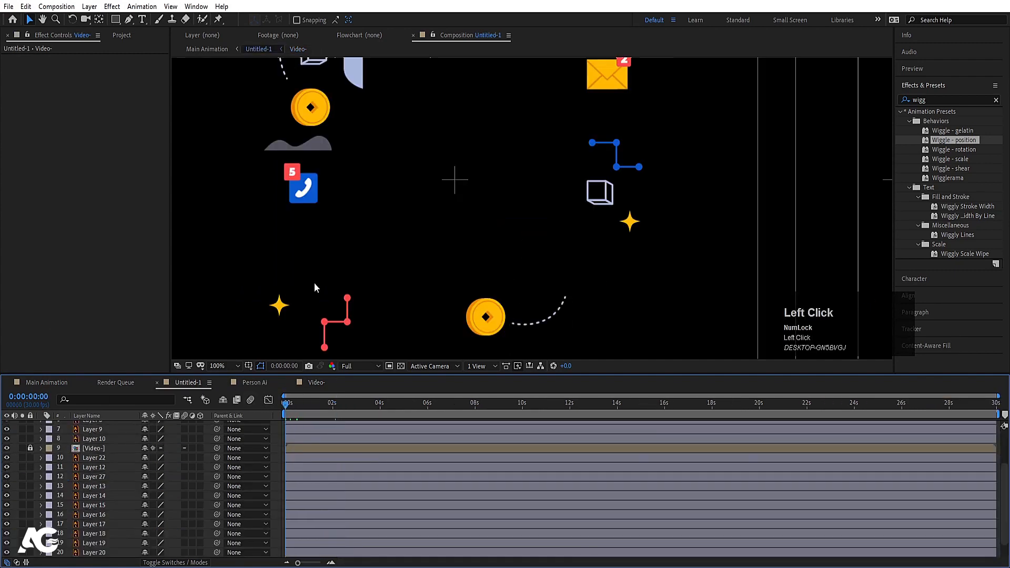
Select the two gold coins, Layer 20 and Layer 21, and move them to the top of the layer stack.
scroll(314, 282, down, 6)
scroll(523, 181, up, 4)
click(421, 155)
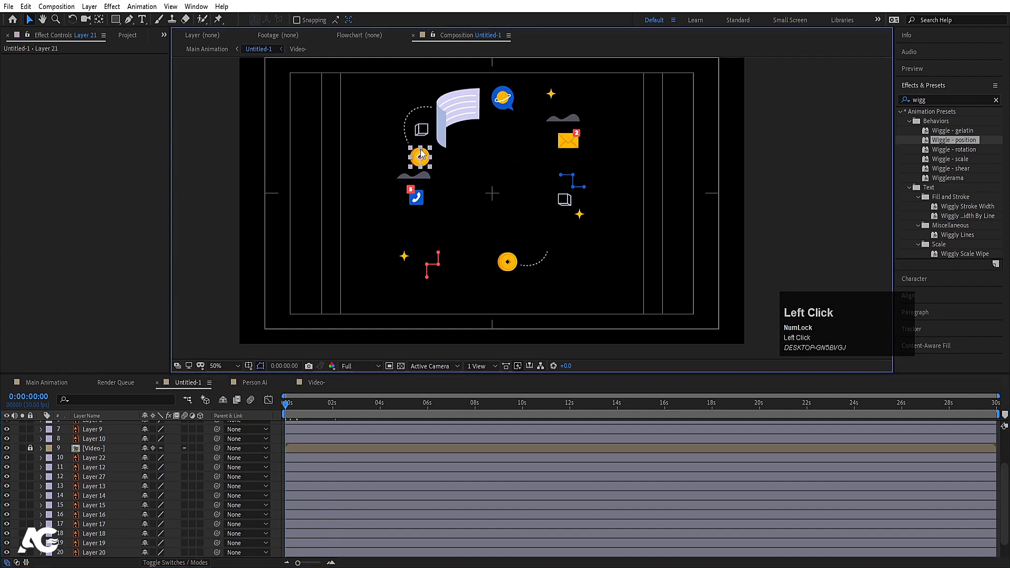
shift+click(507, 263)
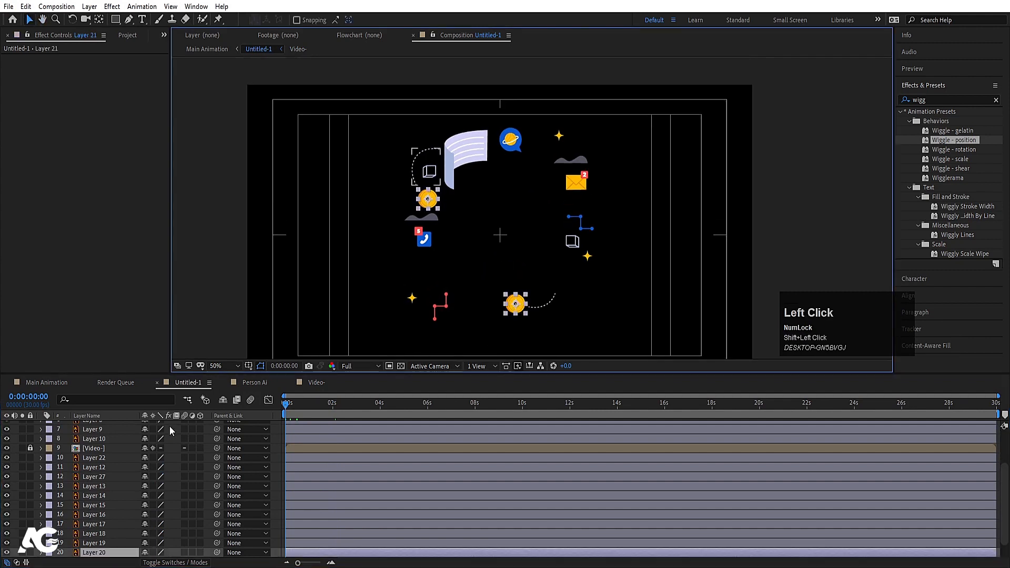
scroll(97, 527, down, 2)
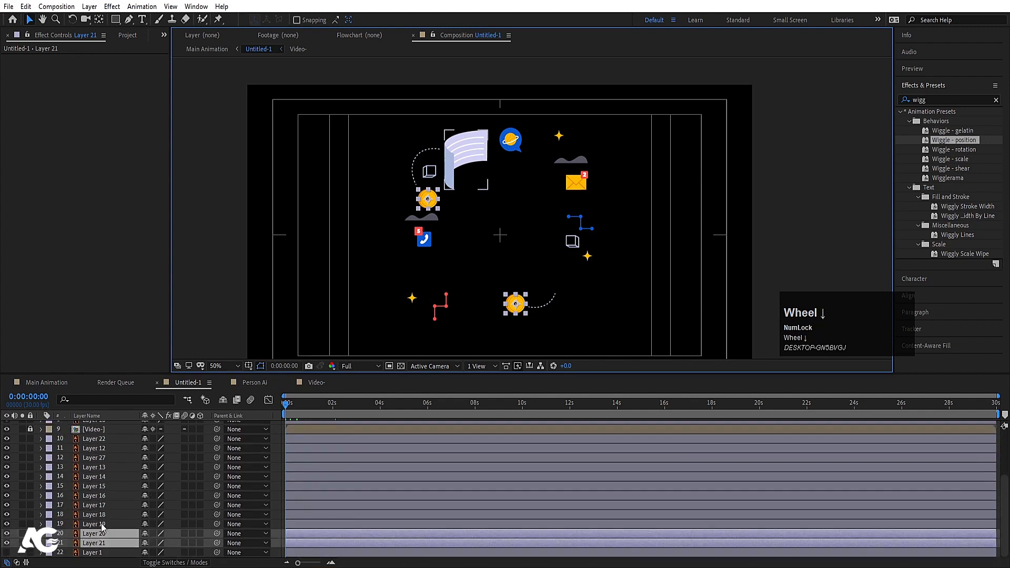
drag(93, 535, 112, 425)
Add Position keyframes to both coin layers at 0:00:00:00, 0:00:00:20 and 0:00:01:00.
key(p)
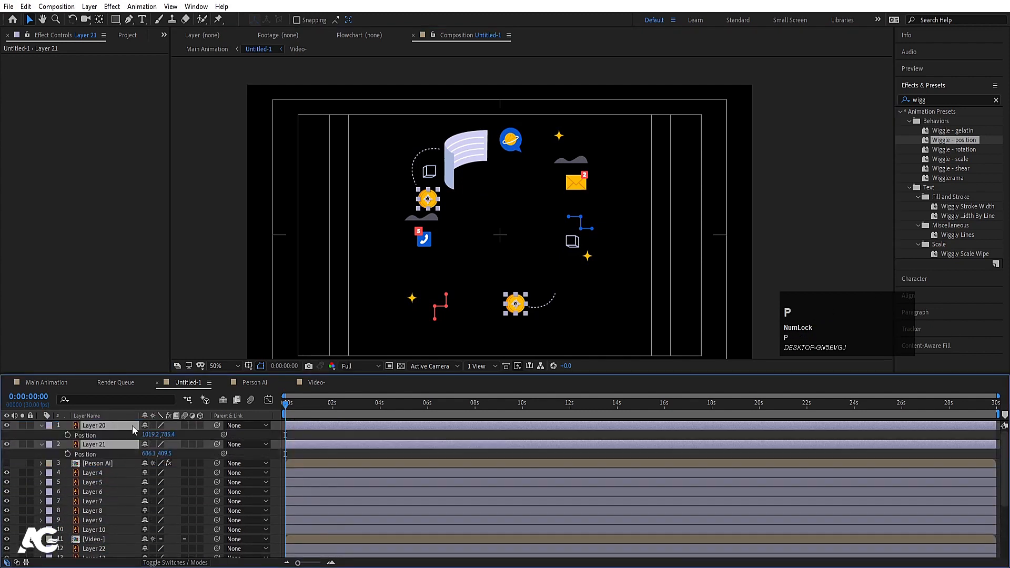
click(68, 435)
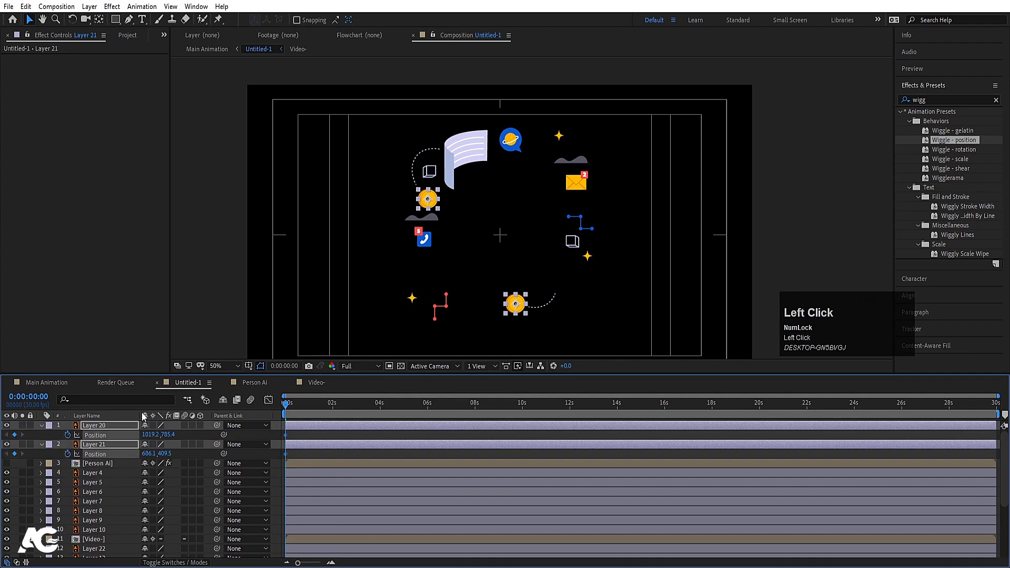
key(equal)
click(347, 403)
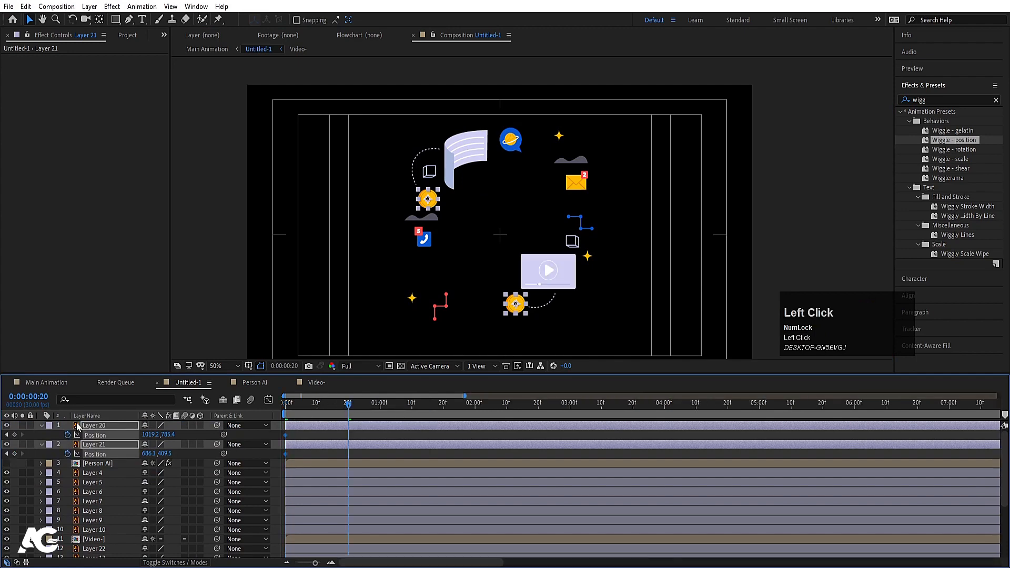
click(15, 436)
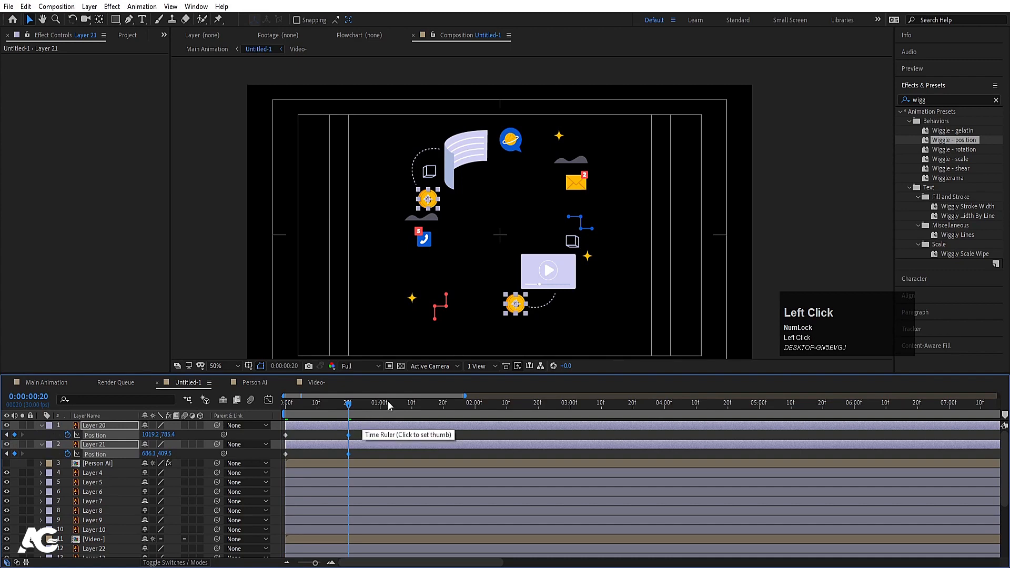
click(381, 405)
click(14, 435)
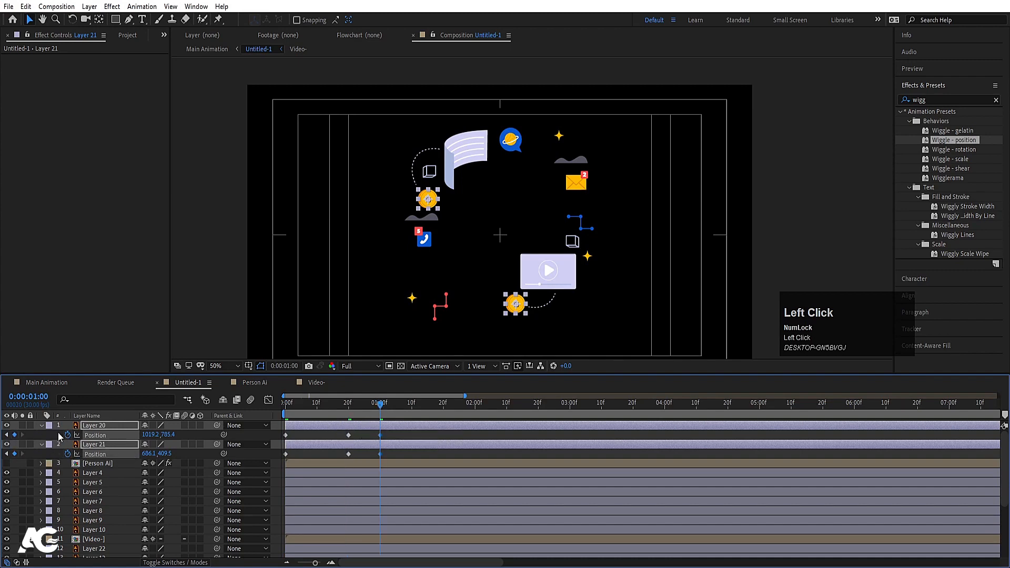
At 0:00:00:25, raise both coins by setting vertical Position to 715.4 for Layer 20 and 339.5 for Layer 21.
drag(376, 412, 369, 408)
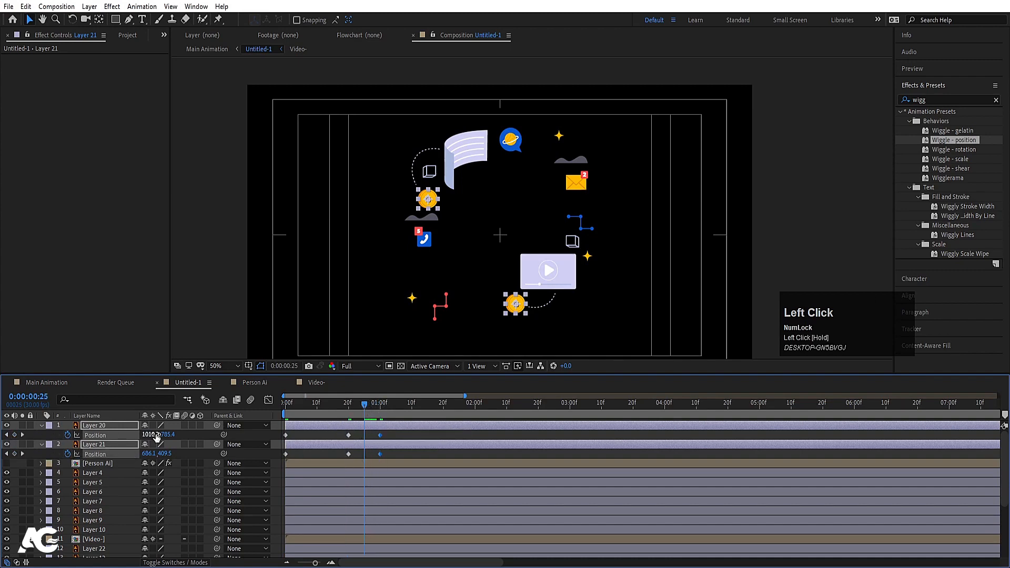
drag(166, 434, 136, 428)
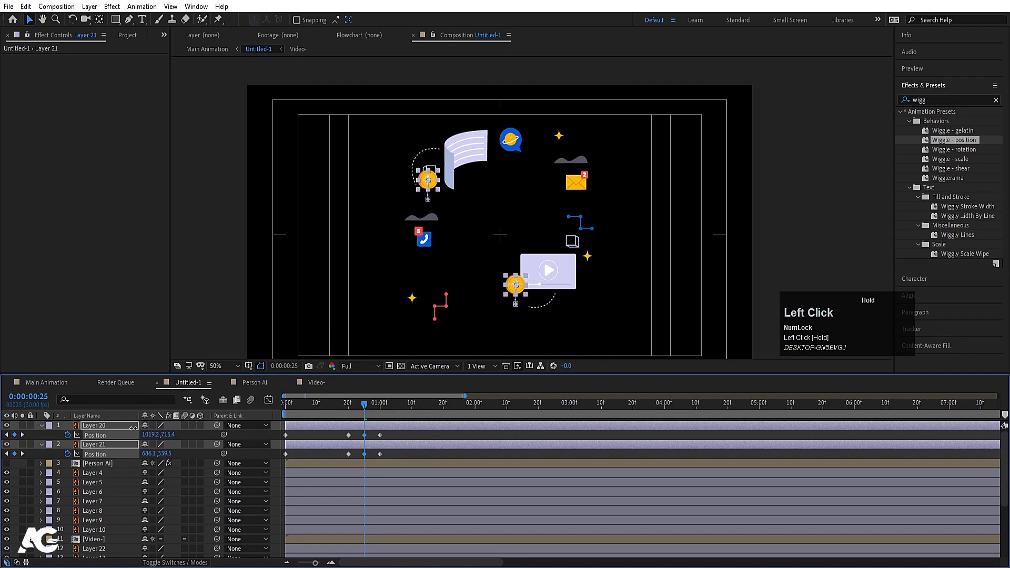
At 0:00:00:00, move both coins above the frame, with vertical Position -78.6 for Layer 20 and -56.5 for Layer 21.
drag(319, 412, 1, 387)
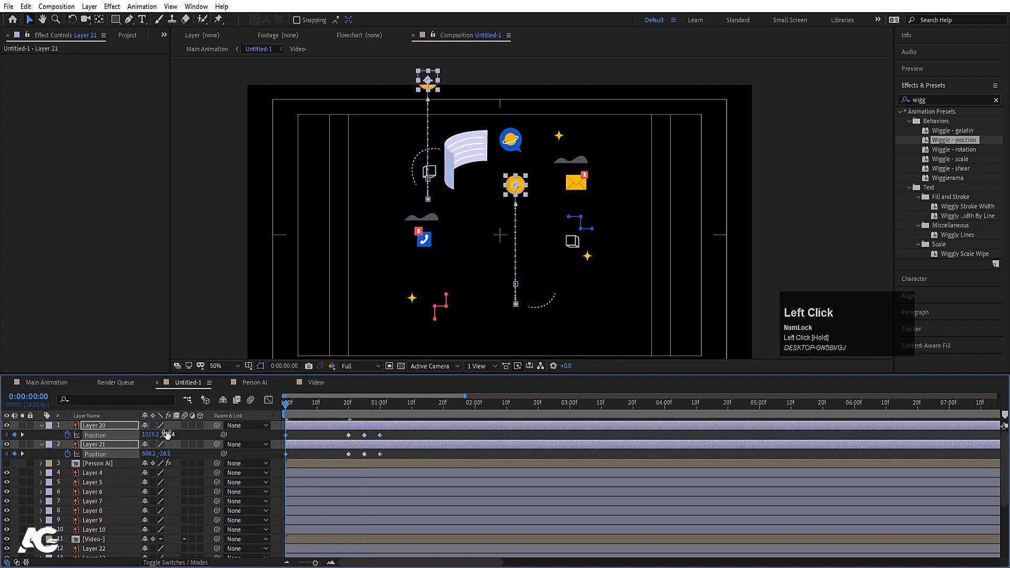
drag(166, 434, 153, 433)
click(509, 197)
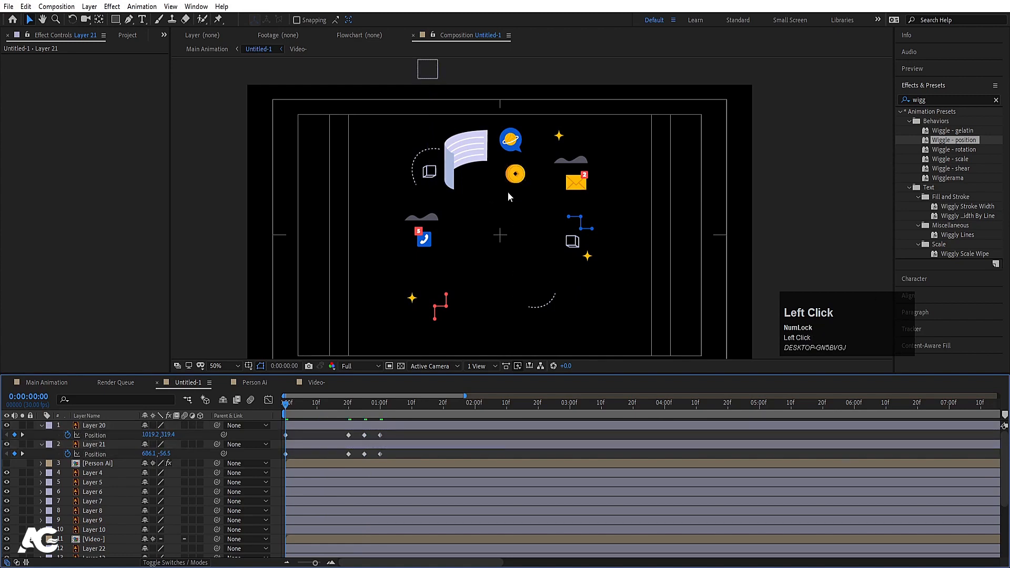
click(515, 175)
drag(515, 174, 518, 69)
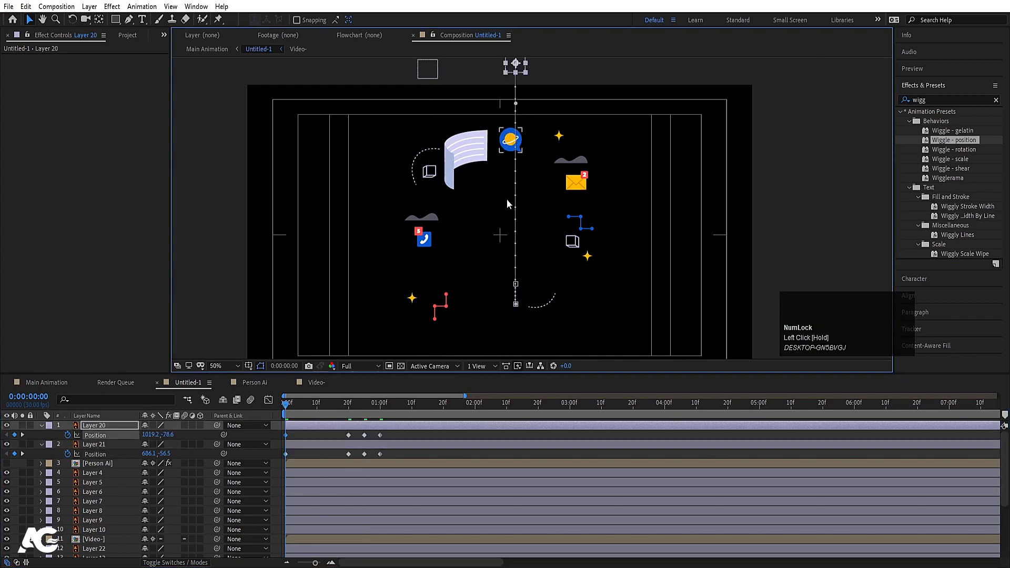
Apply Easy Ease to all coin Position keyframes and shape the fall's speed curve to peak just before 0:00:00:20.
drag(392, 452, 206, 365)
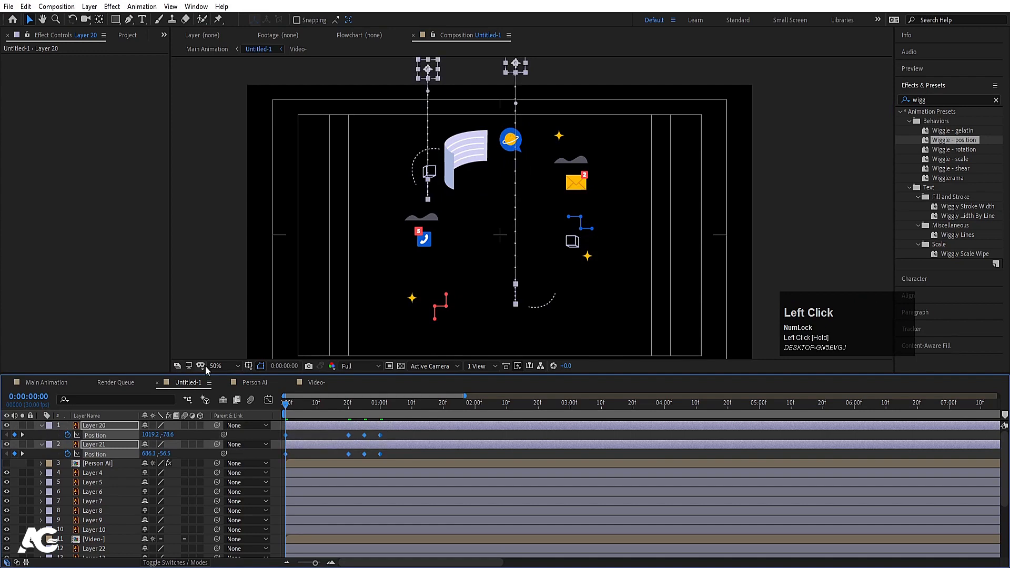
key(F9)
click(268, 400)
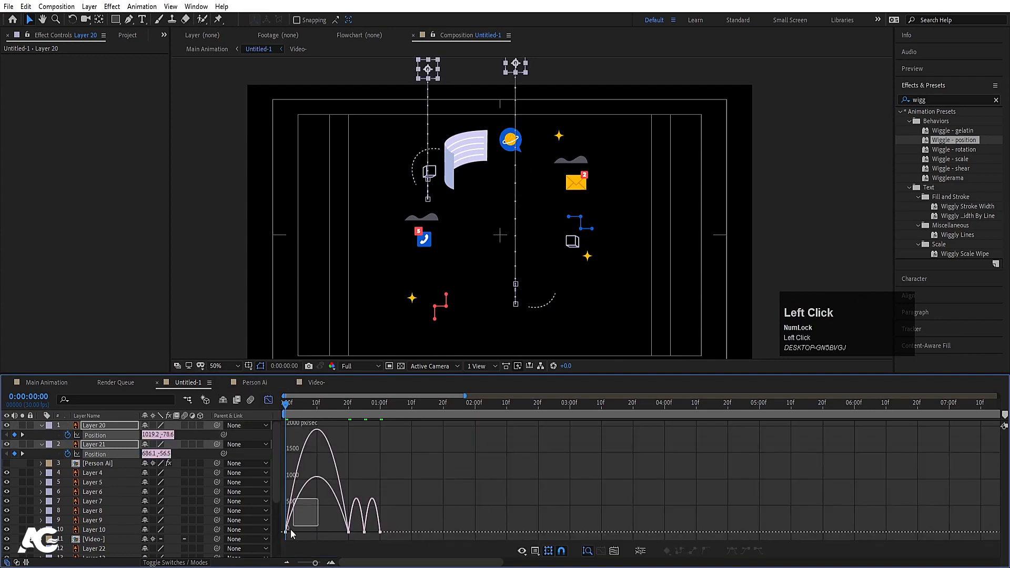
key(equal)
mouse_move(309, 530)
mouse_down()
mouse_move(387, 529)
mouse_move(424, 544)
mouse_move(400, 528)
mouse_move(447, 532)
mouse_up()
key(=)
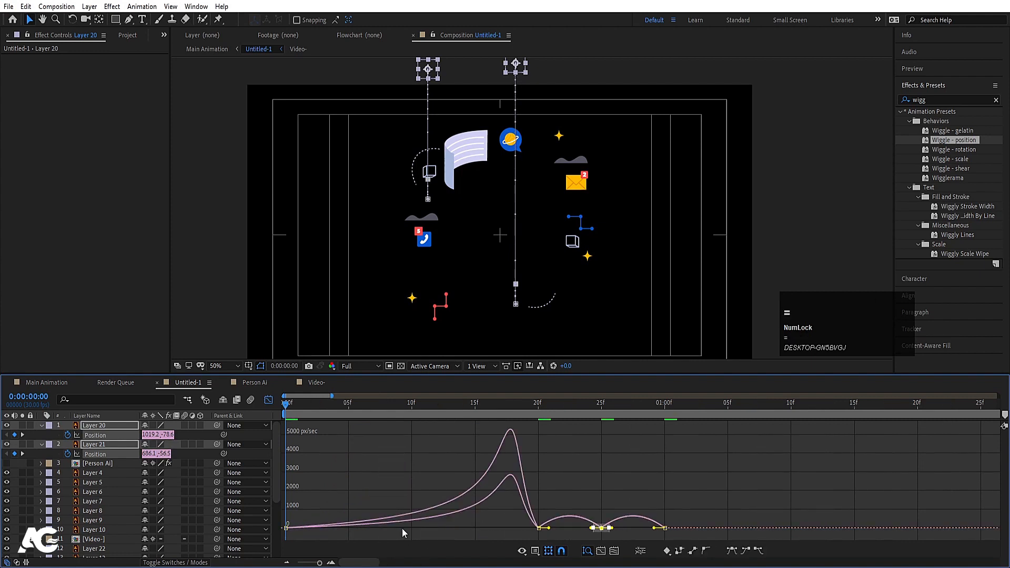
Shape the bounce's speed curve with sharp peaks near 0:00:00:20 and 0:00:01:00 and a slow middle at 0:00:00:25, and preview it.
mouse_move(578, 488)
mouse_down()
mouse_move(612, 539)
mouse_move(570, 527)
mouse_move(633, 528)
mouse_up()
drag(684, 507, 661, 528)
mouse_move(554, 514)
mouse_down()
mouse_move(528, 538)
mouse_move(545, 528)
mouse_up()
key(space)
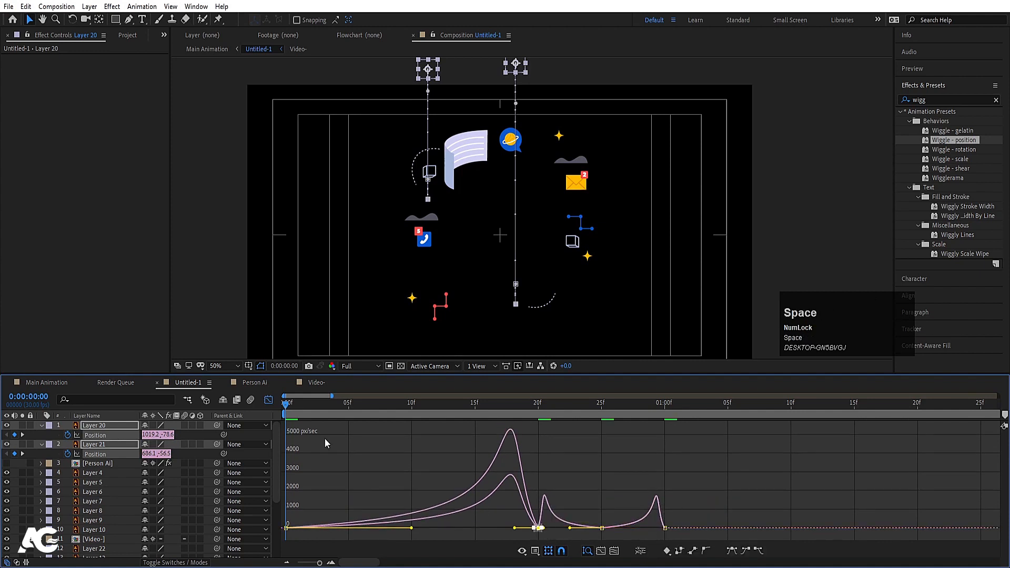
key(space)
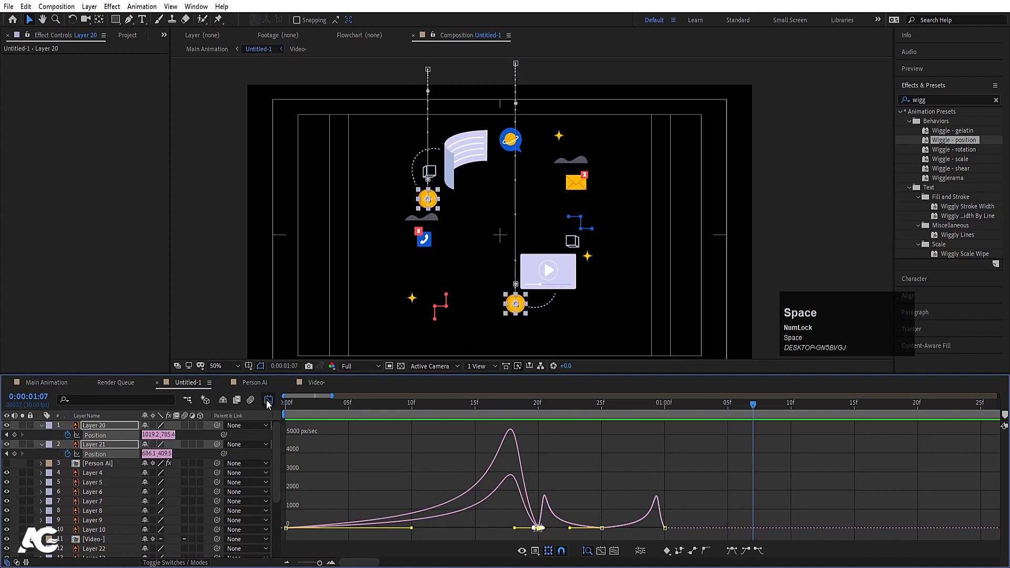
Leave the speed graph, delay Layer 20 to start at 0:00:00:05, and preview the staggered coin drops.
click(268, 400)
click(299, 403)
drag(301, 405, 371, 430)
key(space)
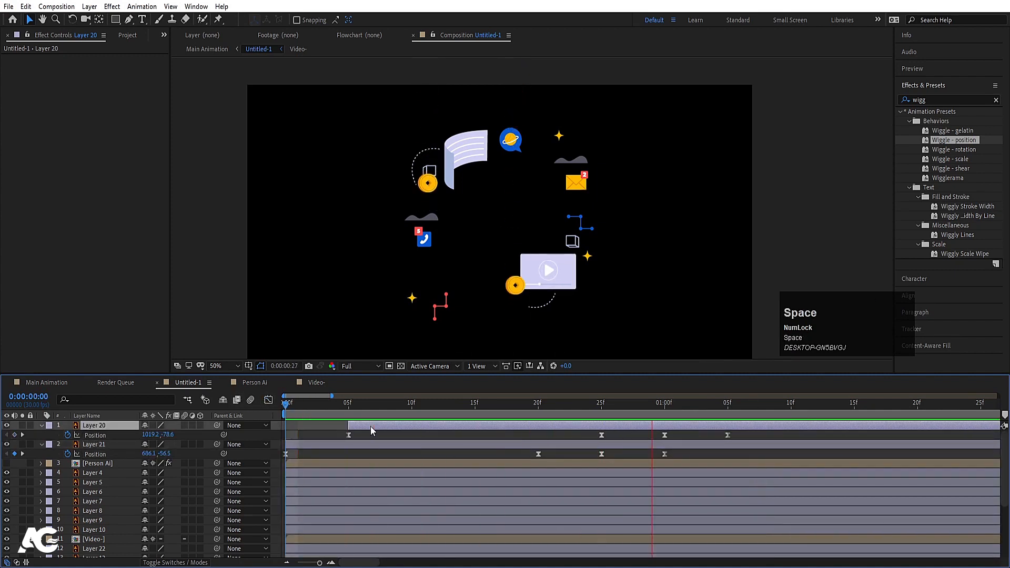
key(space)
click(237, 403)
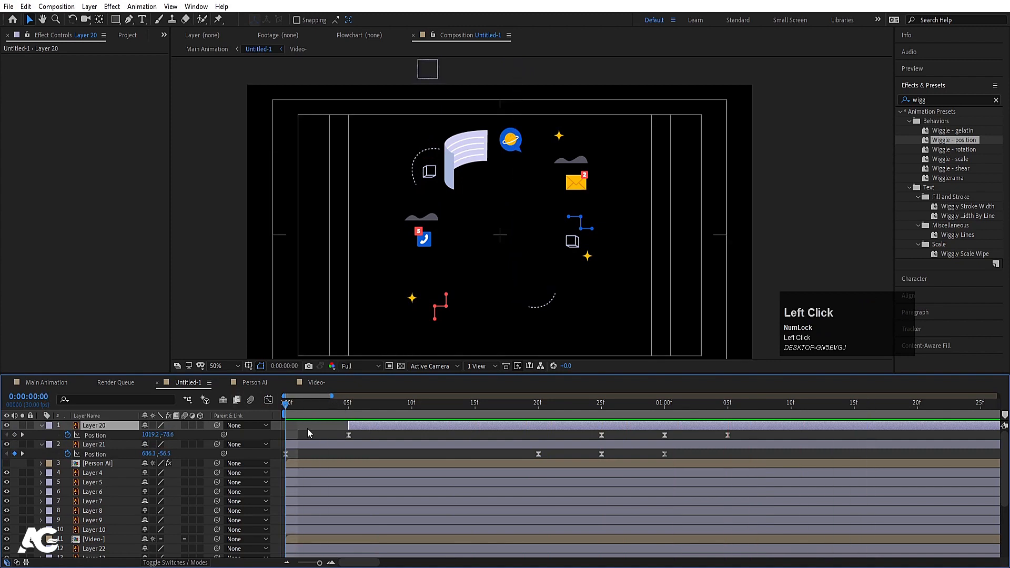
Collapse the coin layers' properties and delete the two dashed curves, Layer 9 and Layer 10.
key(u)
key(minus)
key(minus)
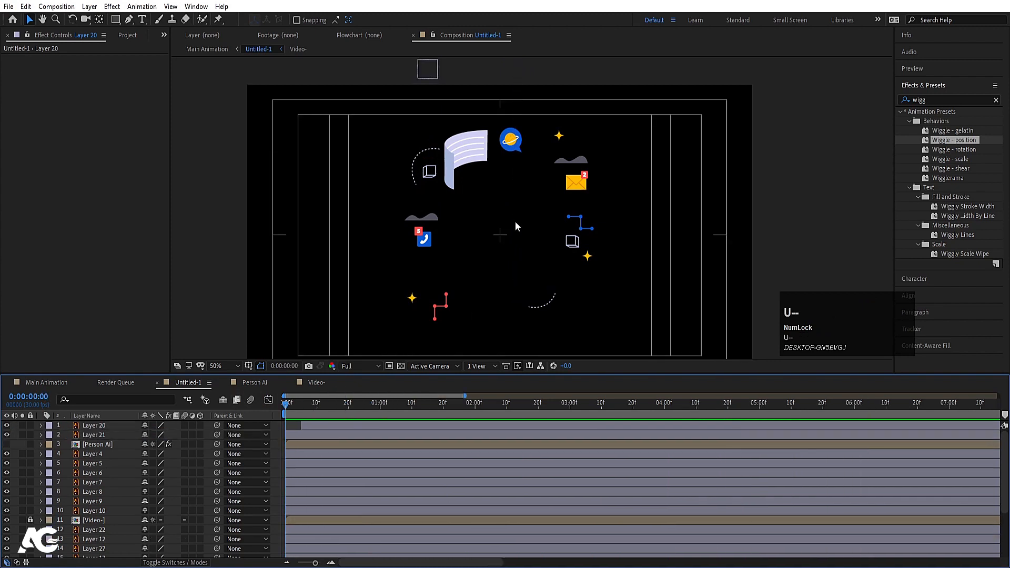
click(427, 171)
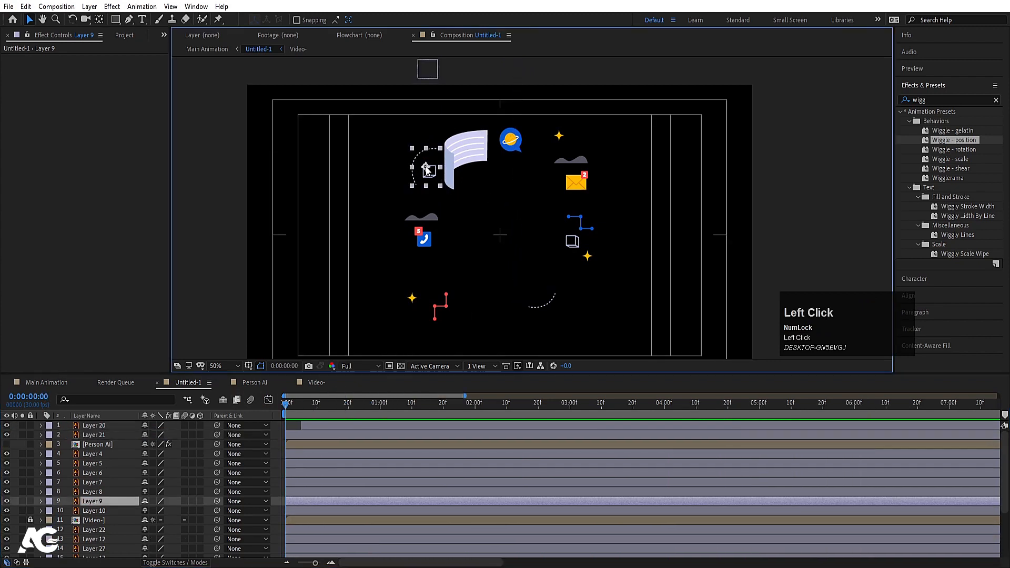
click(6, 504)
click(7, 504)
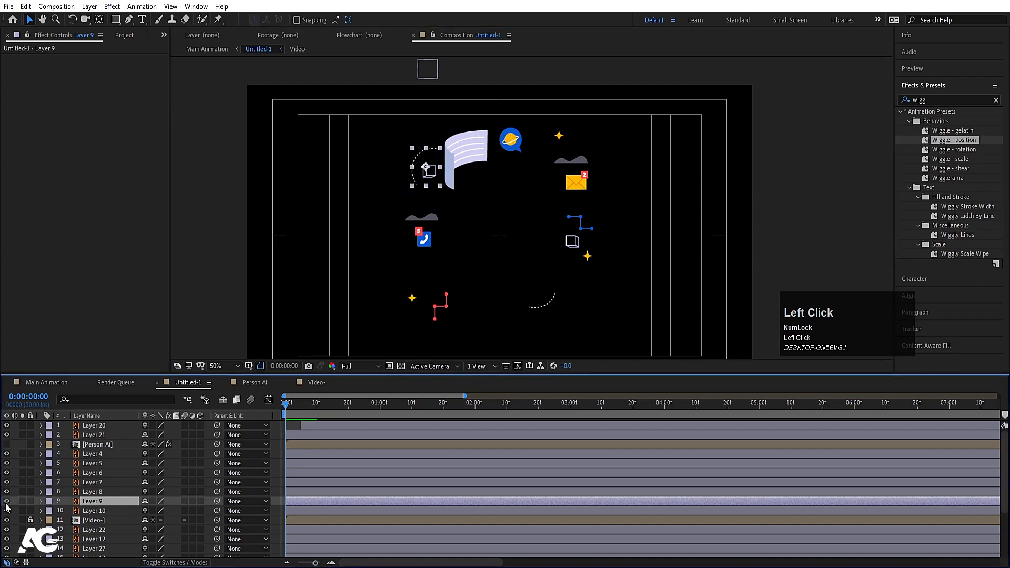
click(7, 504)
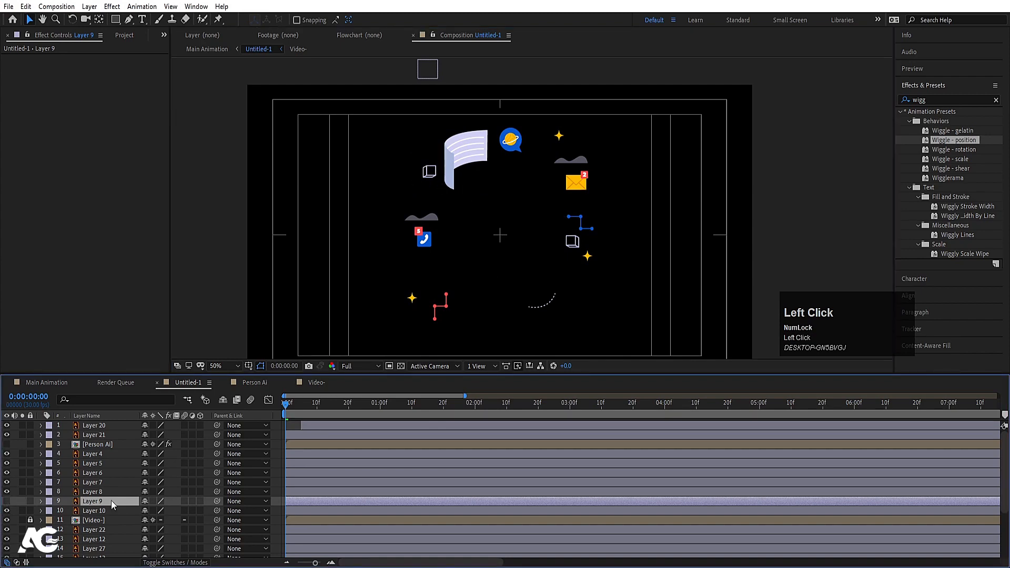
key(Delete)
click(547, 303)
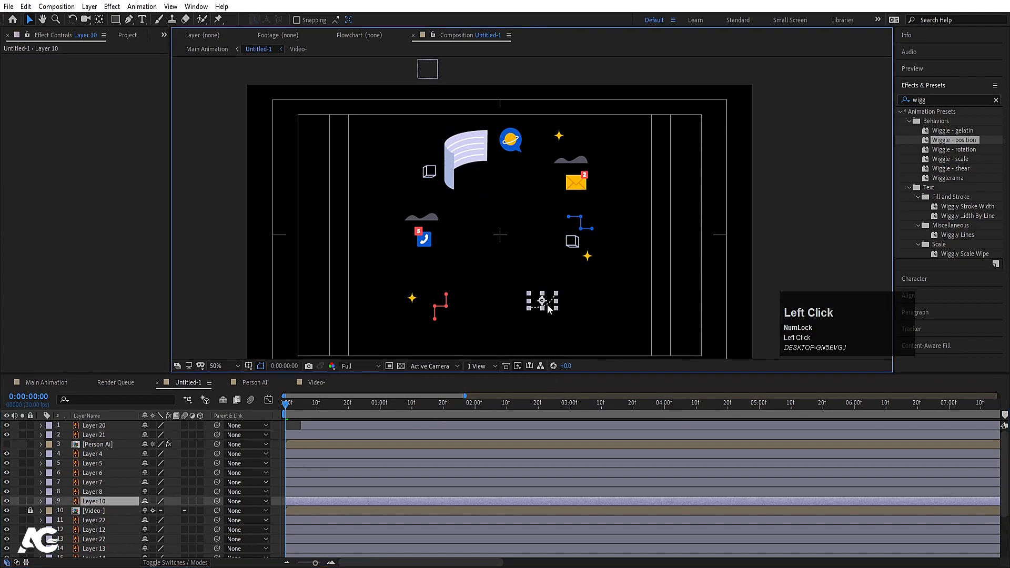
key(Delete)
Select the two outlined cubes, Layer 17 and Layer 18, and add Rotation keyframes at 0:00:00:00.
click(429, 170)
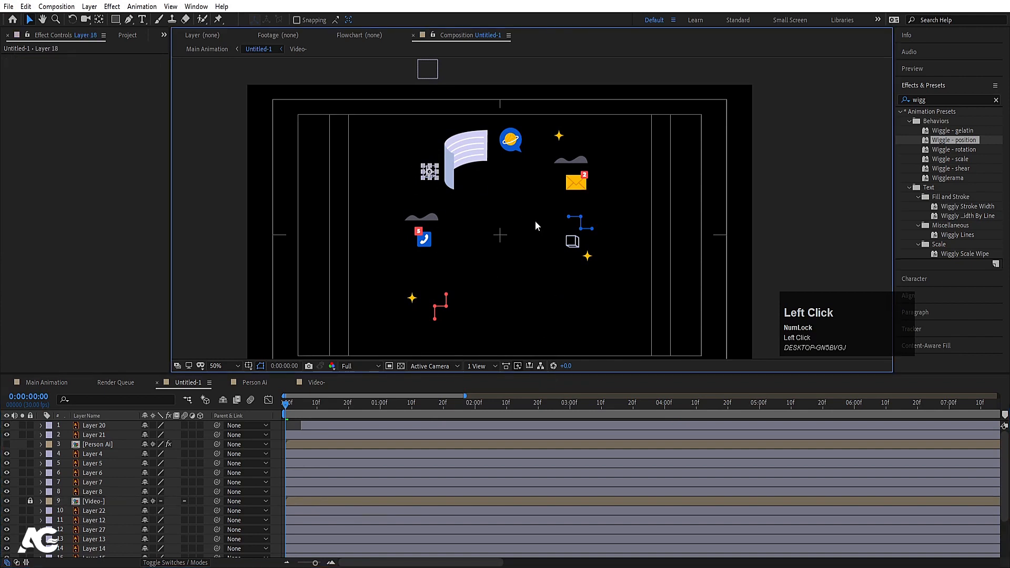
shift+click(571, 247)
key(r)
scroll(128, 540, down, 3)
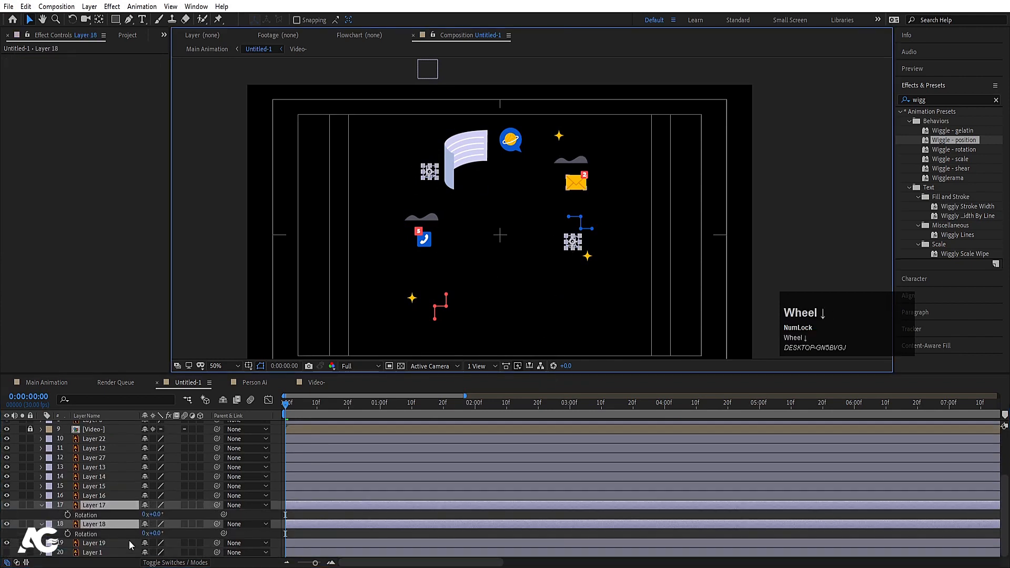
click(67, 515)
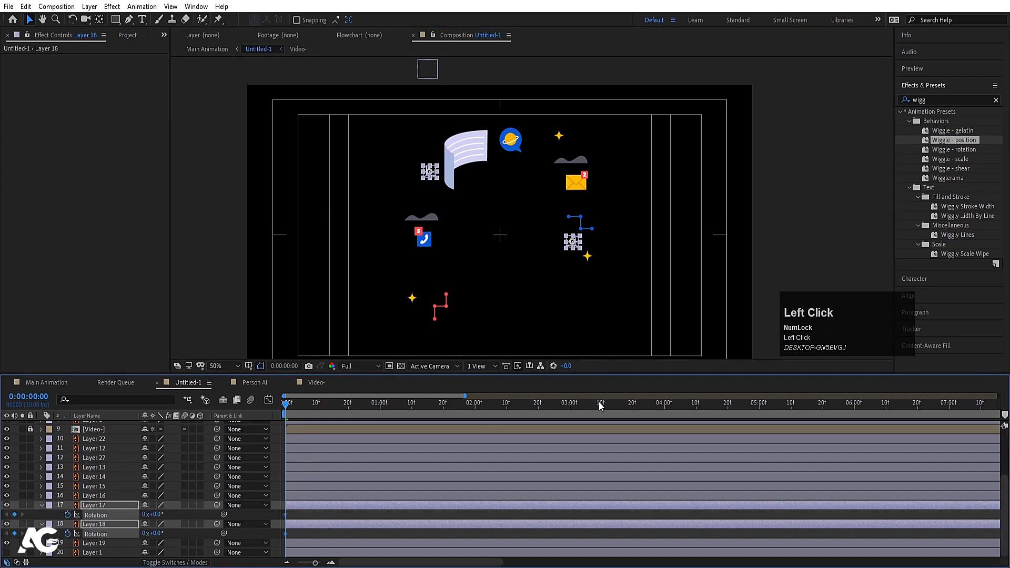
At 0:00:08:00, set both cubes' Rotation to 1x+0.0° and preview the spin from the start.
key(minus)
click(664, 405)
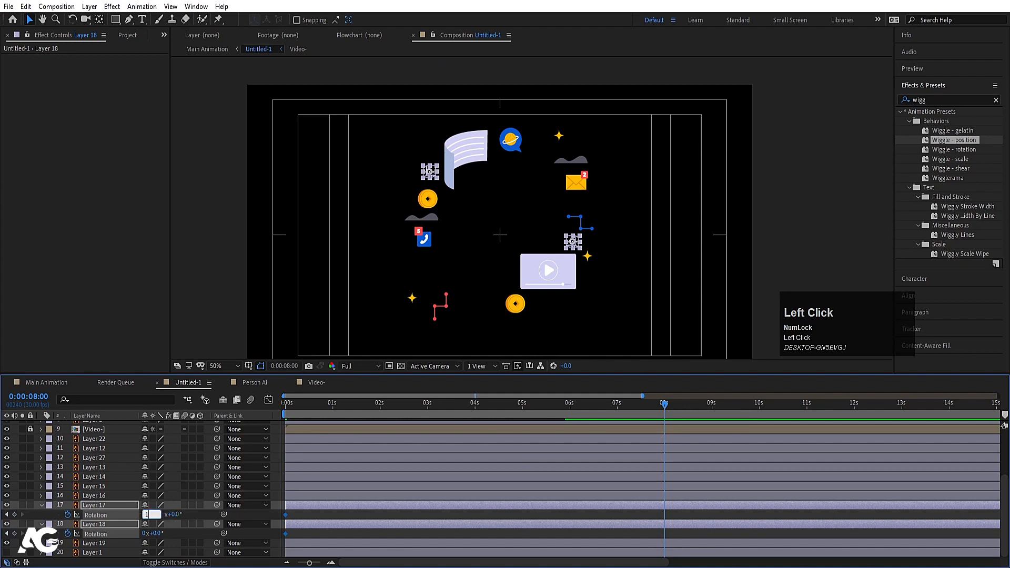
key(Return)
click(286, 404)
key(space)
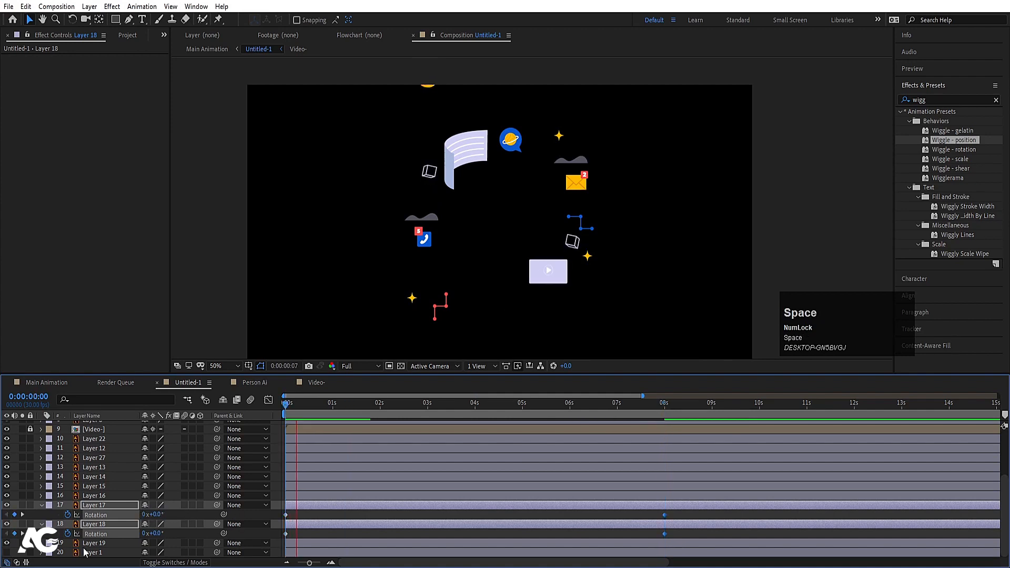
key(space)
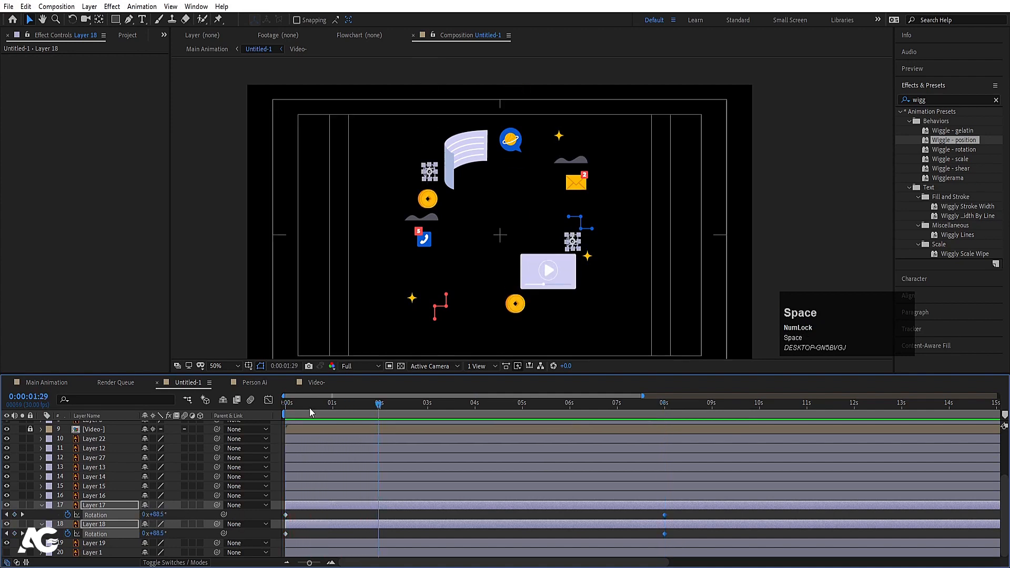
Return to the composition's start, lock the two coin layers, Layer 20 and Layer 21, and preview the animation.
click(310, 408)
click(273, 441)
scroll(272, 441, up, 3)
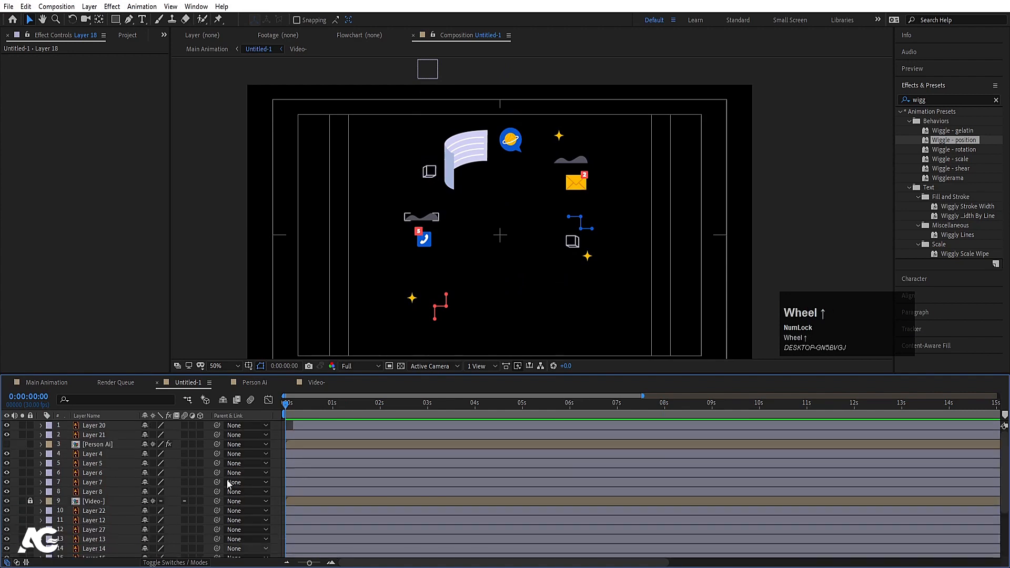
drag(32, 436, 35, 420)
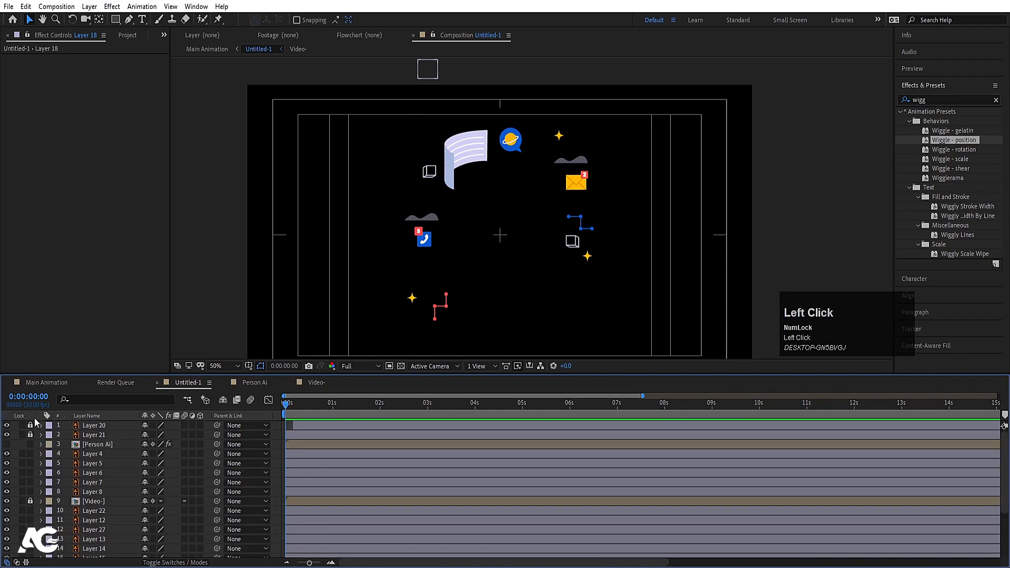
key(space)
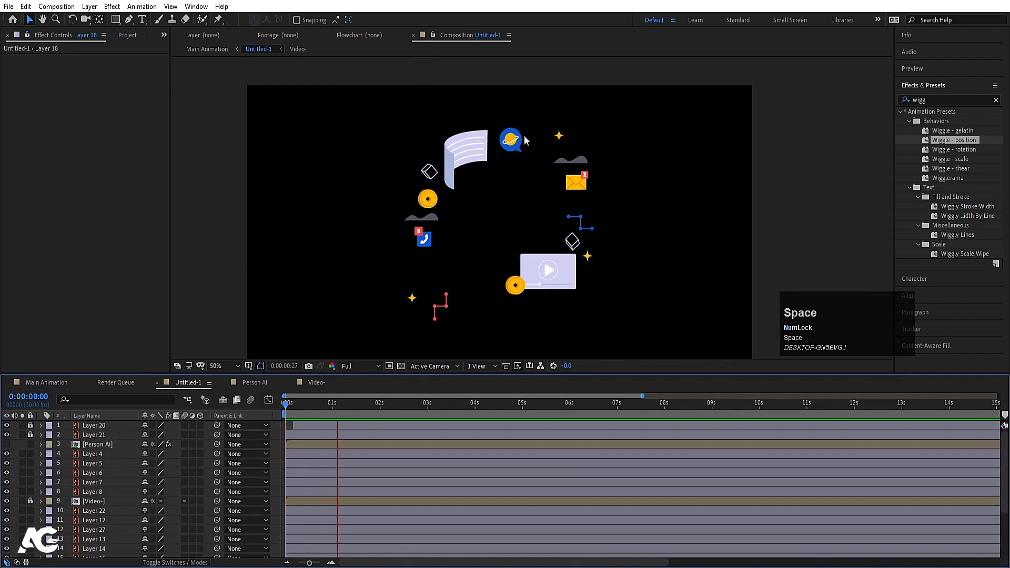
Delete the curved panel, Layer 19, then apply the Wiggle - position preset to all remaining unlocked illustration elements and preview.
drag(352, 405, 203, 404)
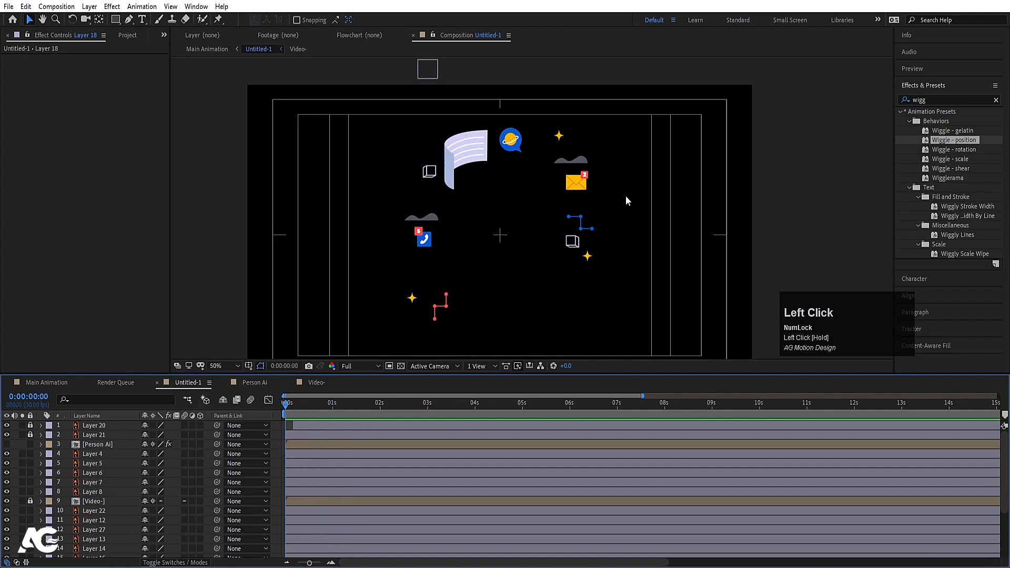
click(475, 154)
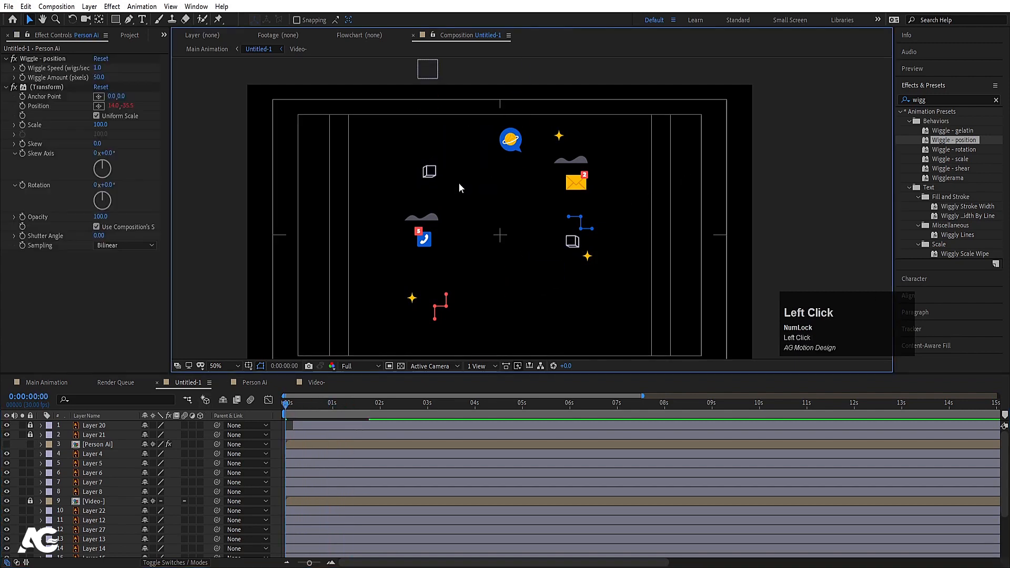
drag(354, 102, 646, 339)
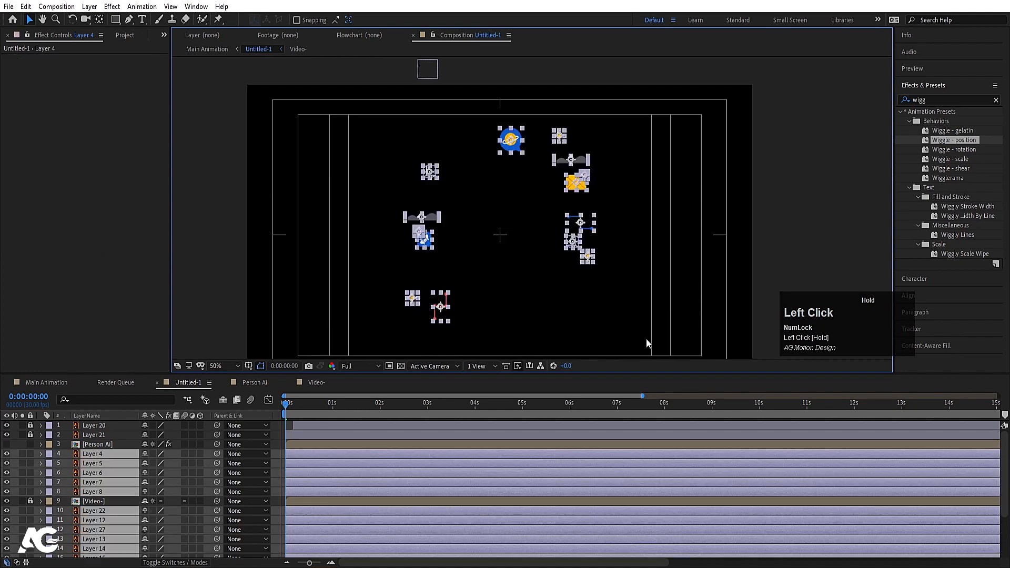
double_click(958, 140)
key(space)
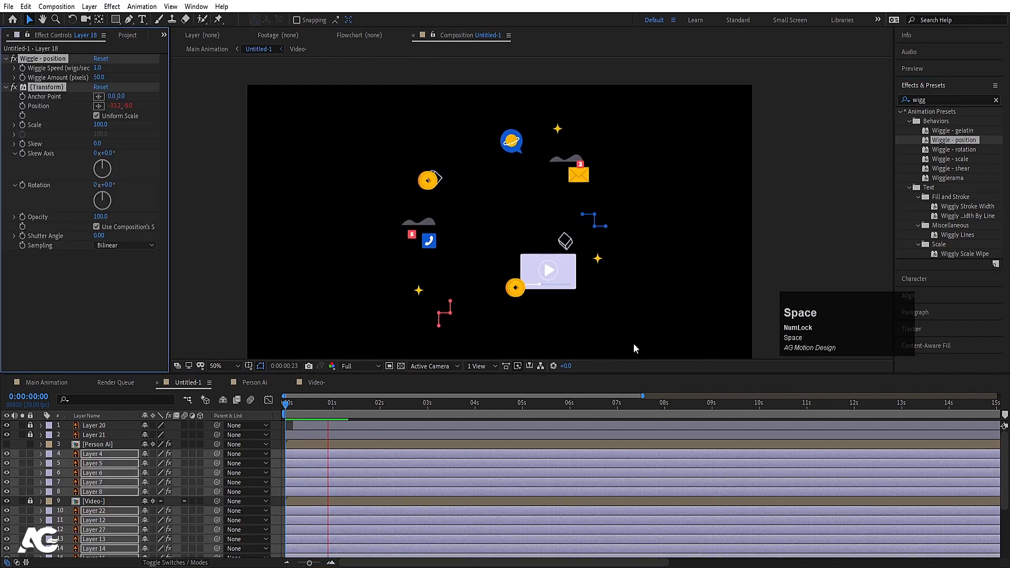
Add Scale keyframes to the selected illustration layers at 0:00:00:00 and 0:00:00:25.
click(349, 400)
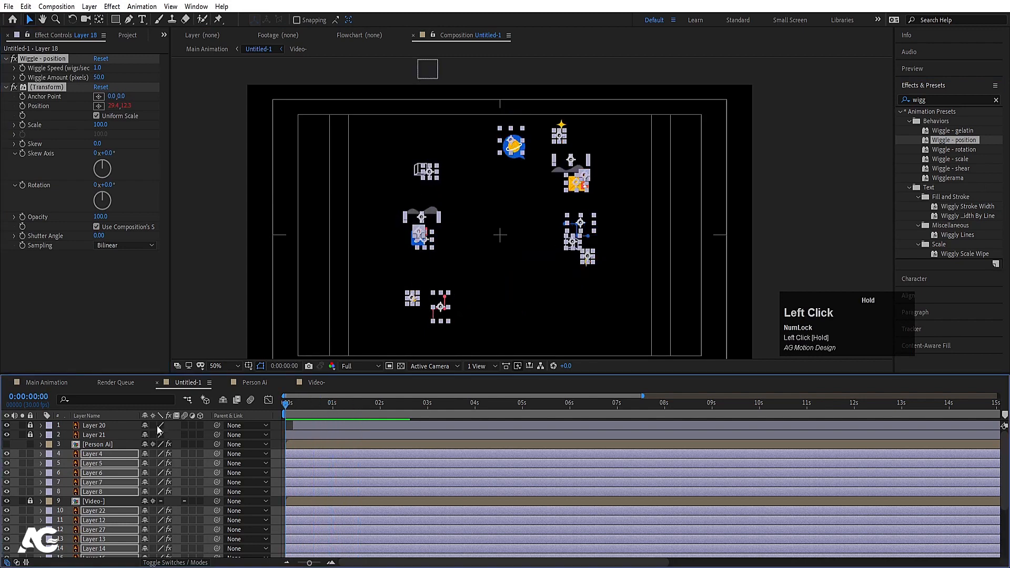
key(s)
click(67, 464)
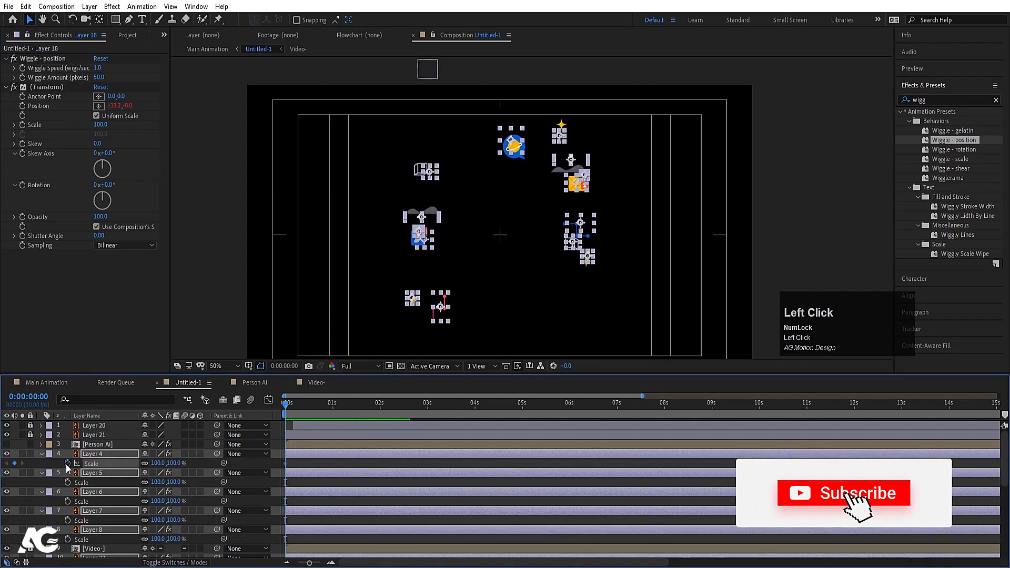
key(equal)
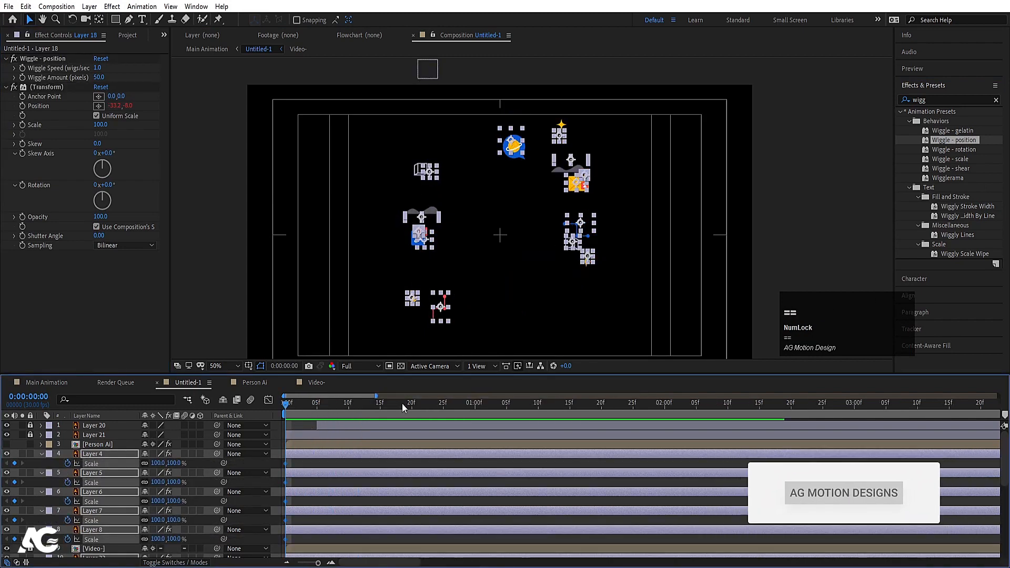
click(445, 404)
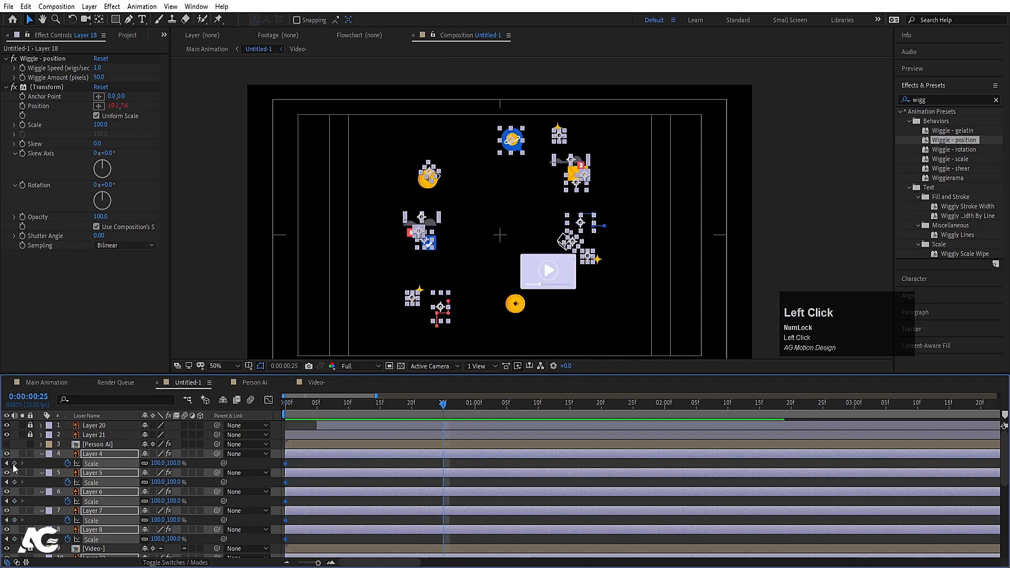
click(14, 463)
Set the selected layers' Scale to 0% at the 0:00:00:00 keyframes.
key(j)
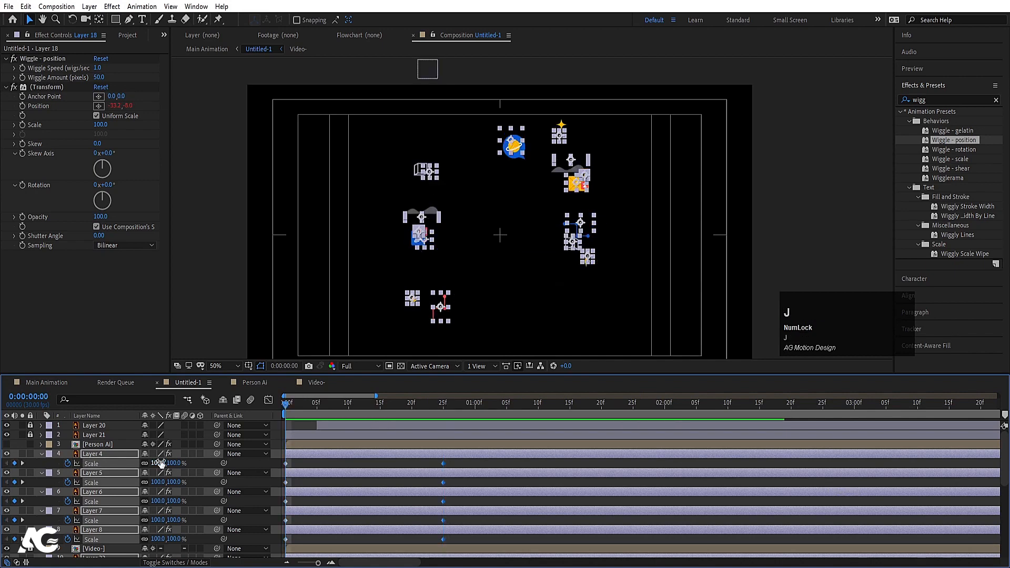
click(160, 463)
scroll(417, 533, down, 5)
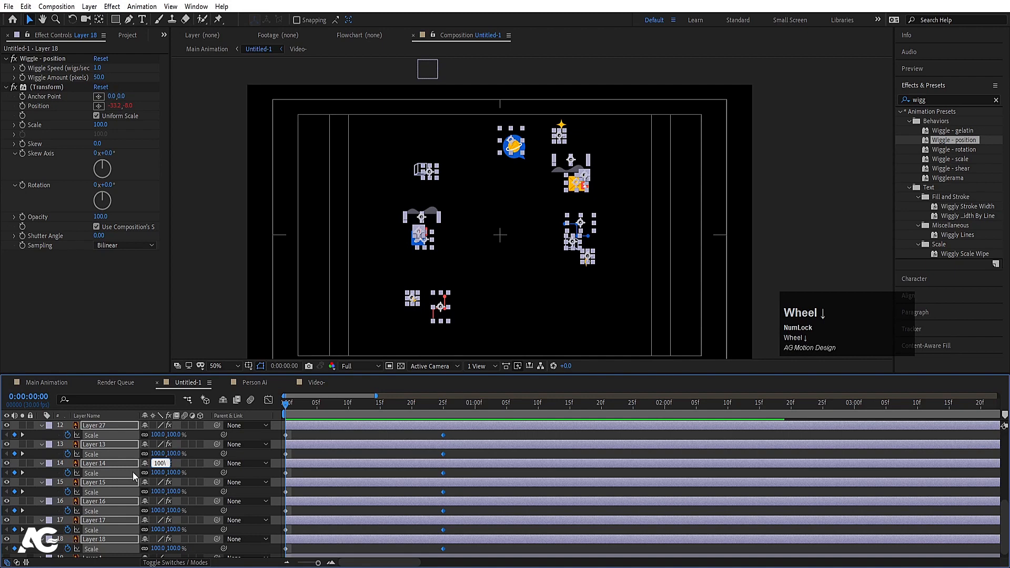
key(Return)
Apply Easy Ease to all the Scale keyframes, shape the speed graph for a fast start and slow finish, and preview.
scroll(386, 513, down, 1)
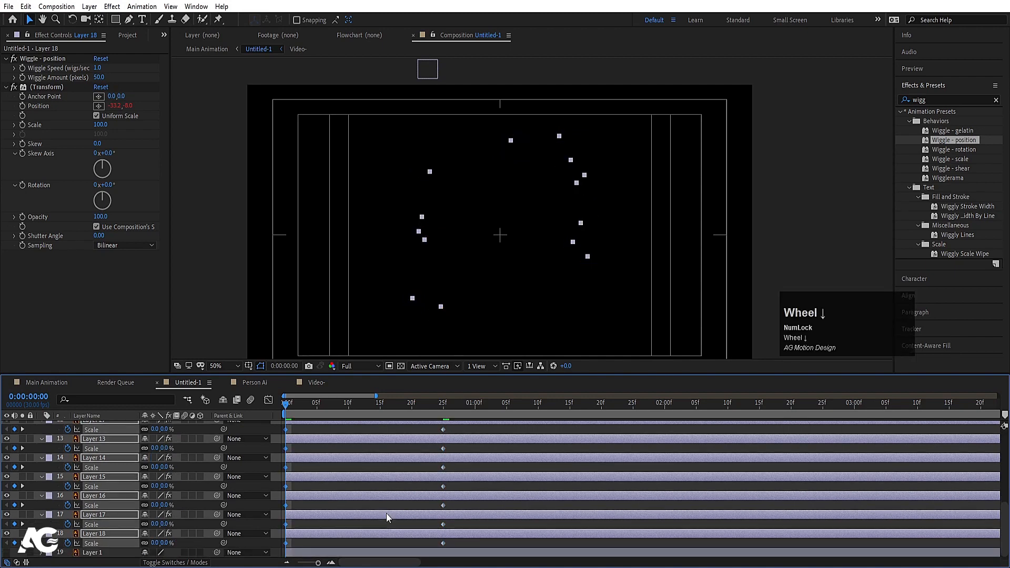
drag(453, 545, 260, 304)
key(F9)
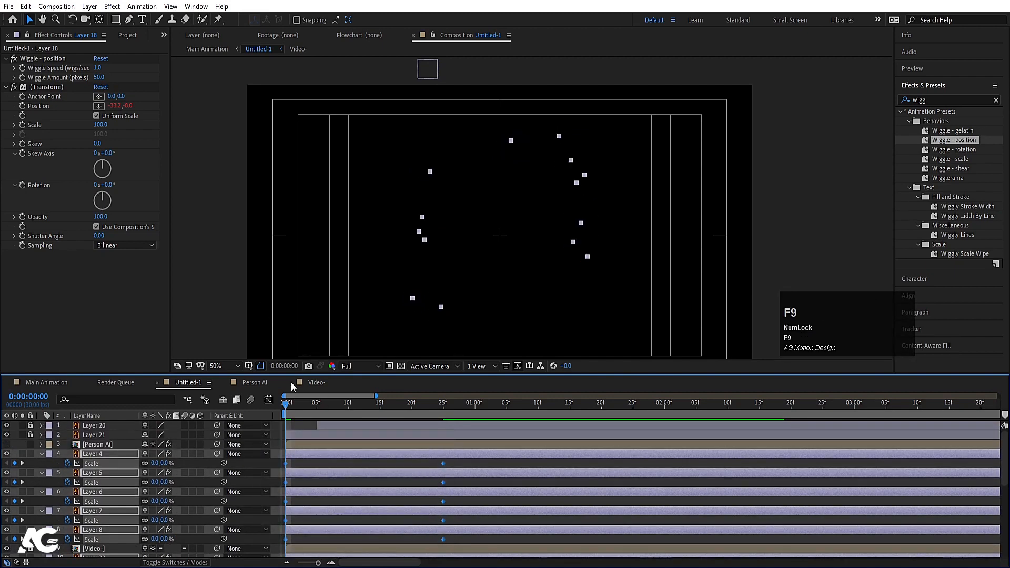
click(269, 401)
drag(451, 490, 304, 528)
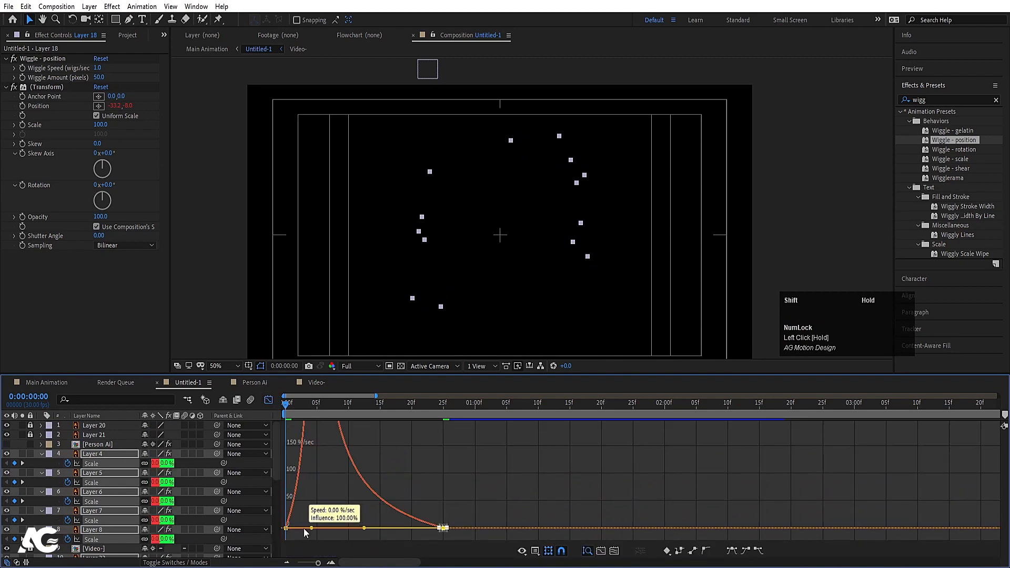
key(space)
key(space)
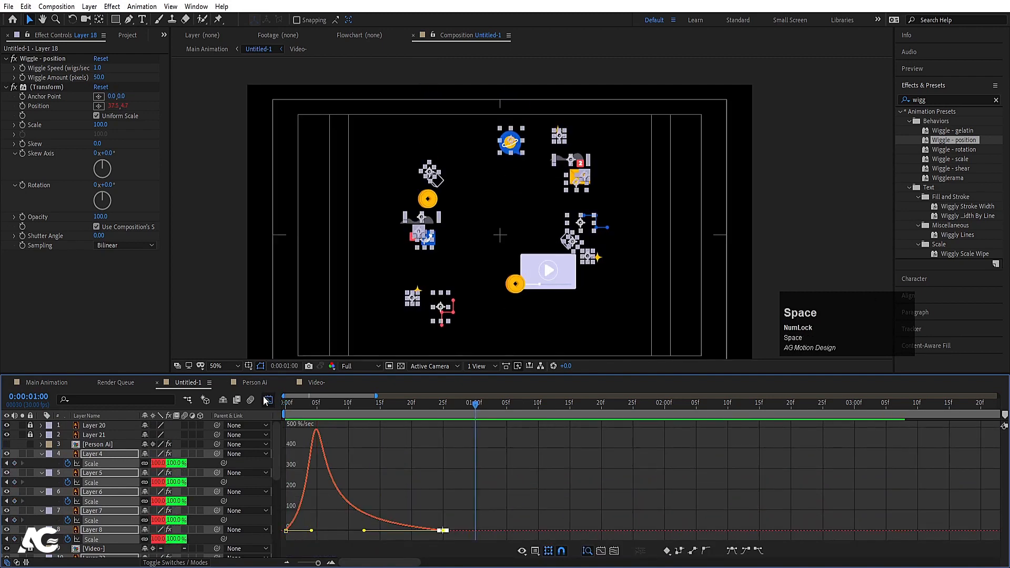
Leave the speed graph, return to the start, and move the Video- layer directly above Layer 4.
click(269, 400)
click(284, 404)
scroll(105, 478, down, 4)
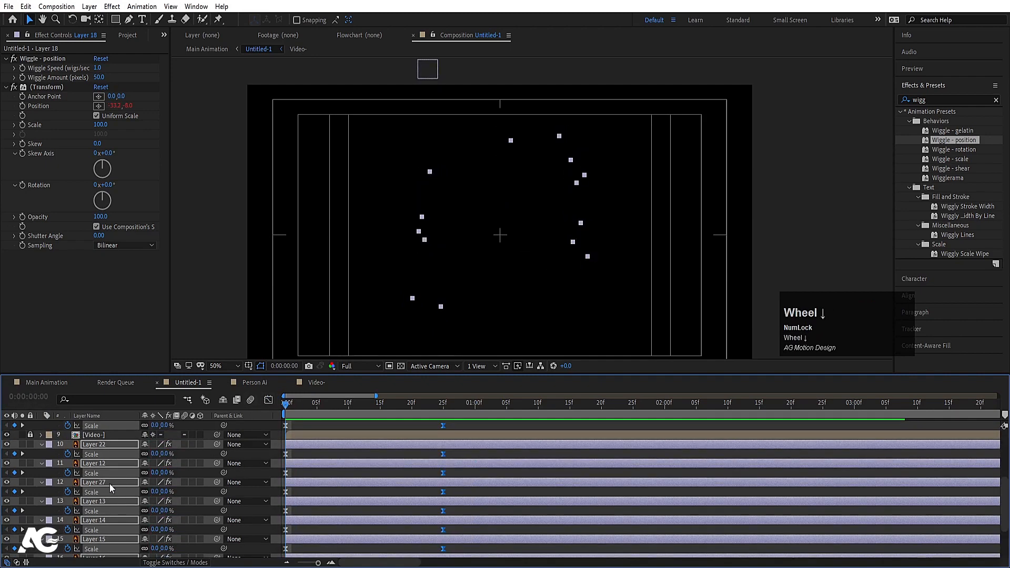
drag(100, 443, 113, 465)
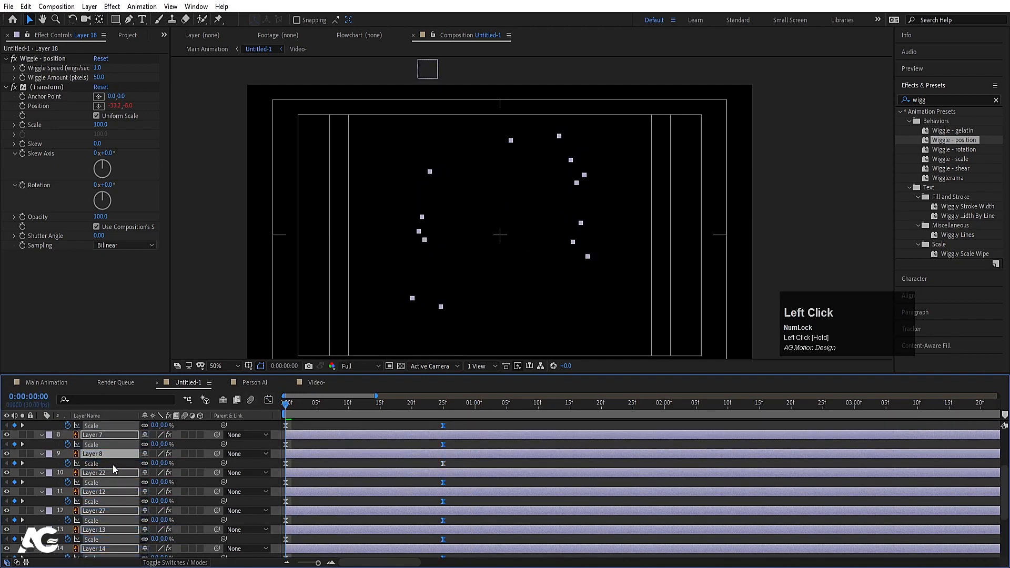
Trim the selected layers' out points at 0:00:00:01 and sequence the layers without overlap.
key(Page_Down)
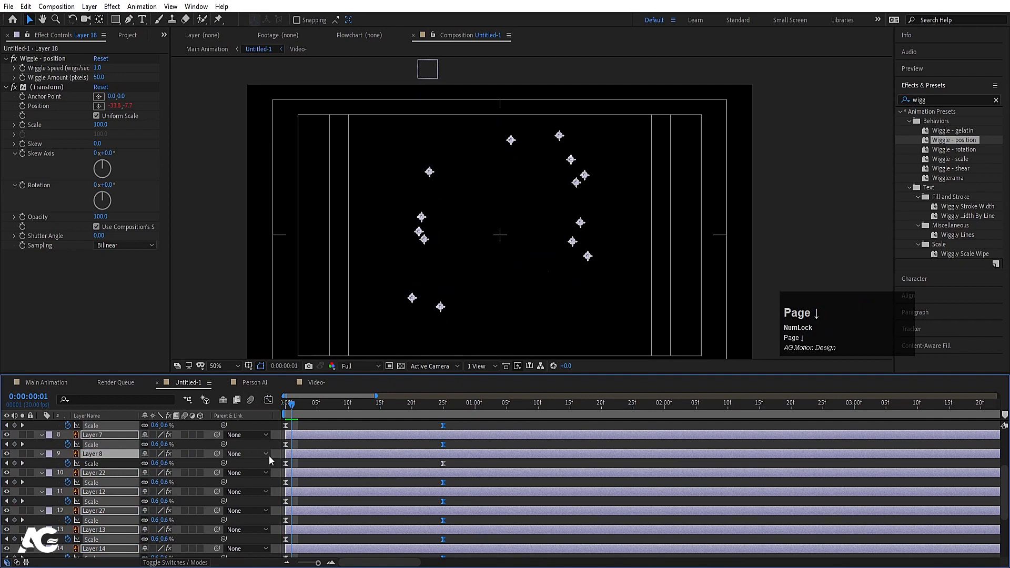
key(alt+bracketright)
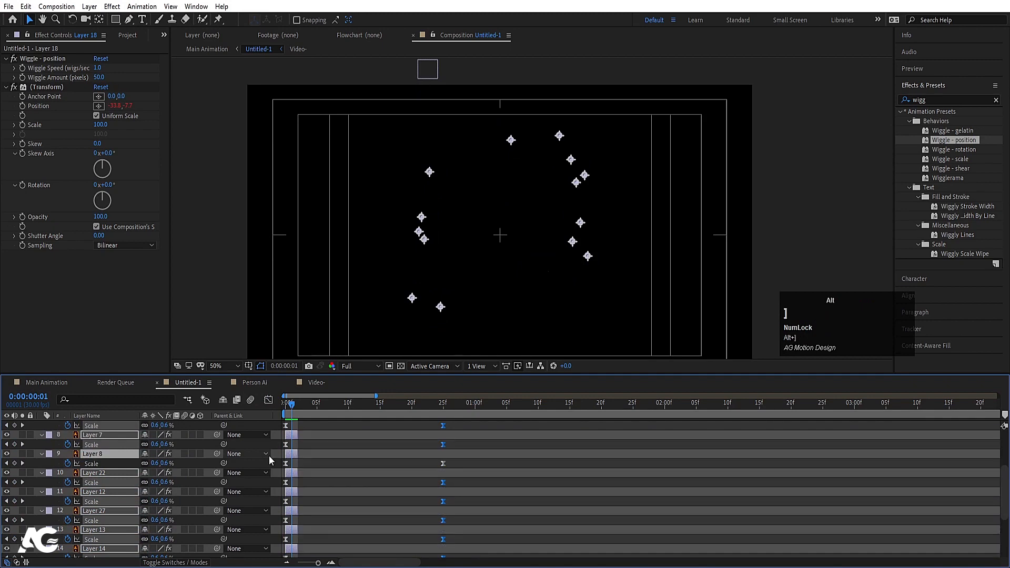
right_click(297, 436)
click(358, 307)
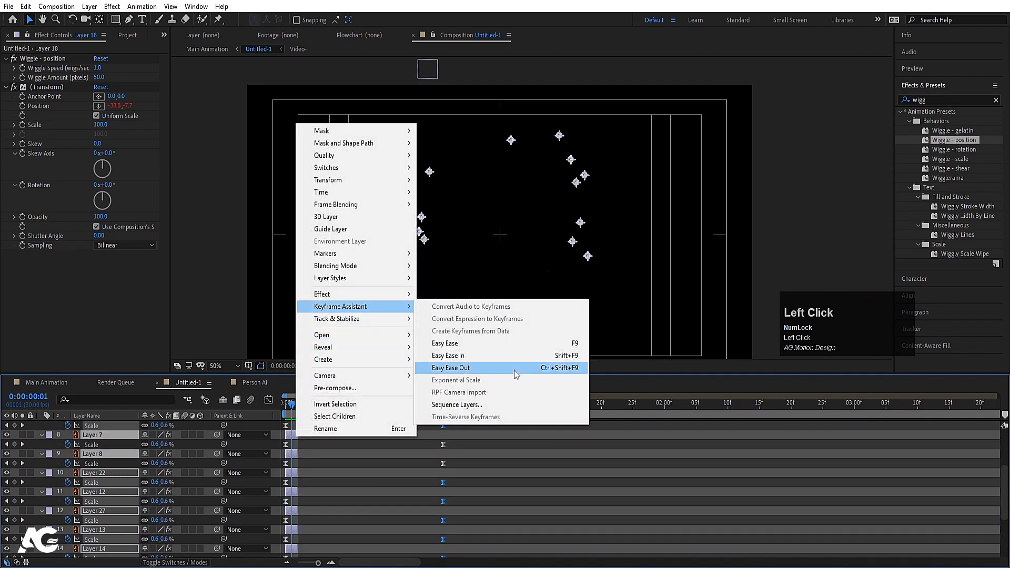
click(457, 404)
click(526, 312)
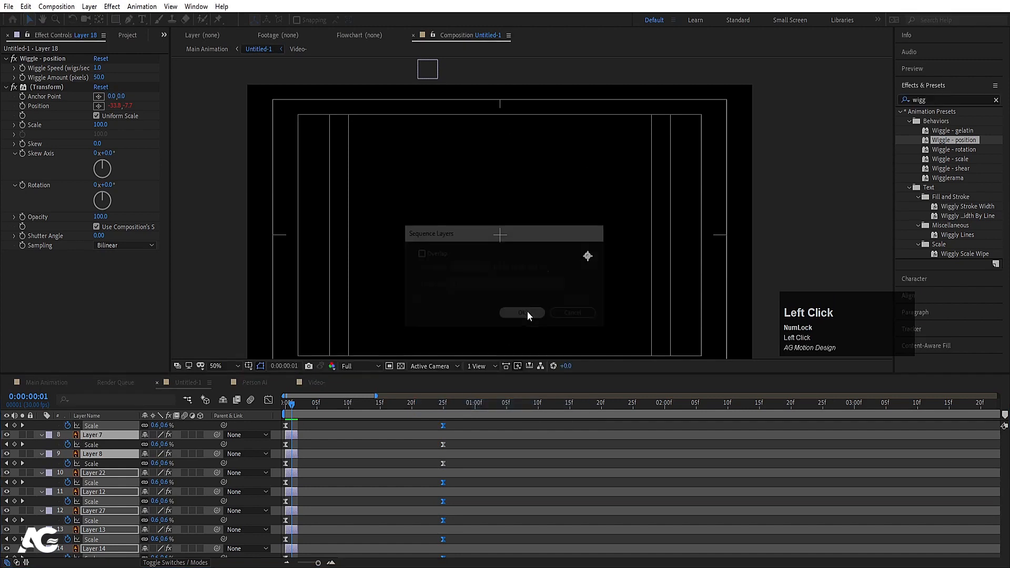
Extend the sequenced layers' out points to near the end of the timeline and preview the staggered pop-ins.
key(minus)
key(minus)
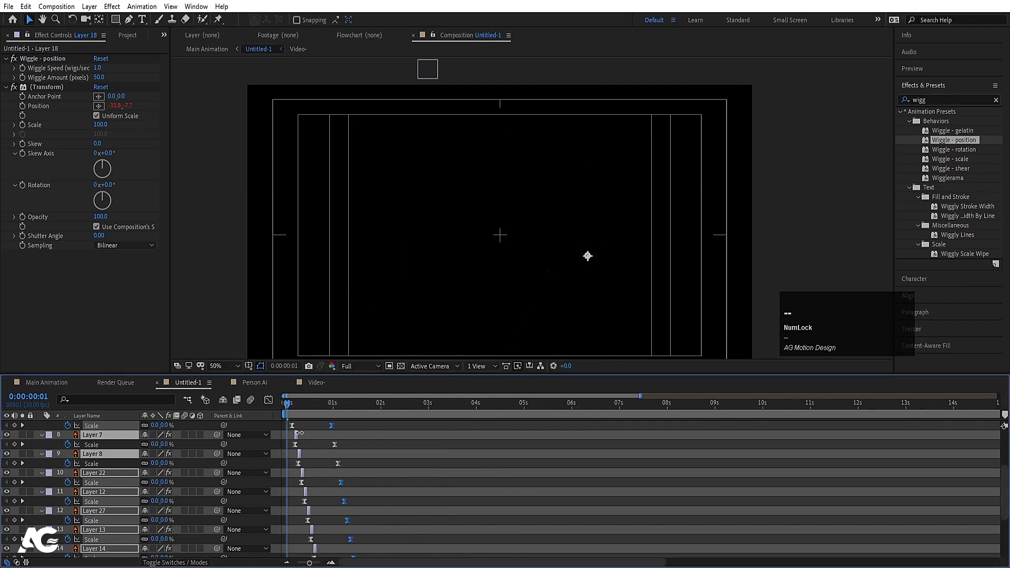
drag(299, 433, 938, 435)
scroll(460, 520, up, 3)
key(space)
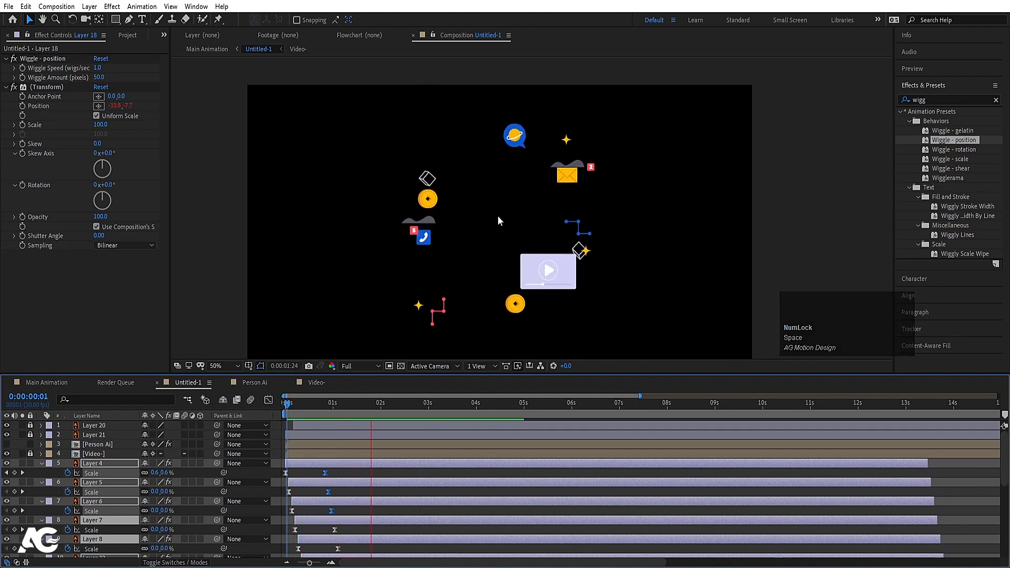
key(space)
key(space)
key(space)
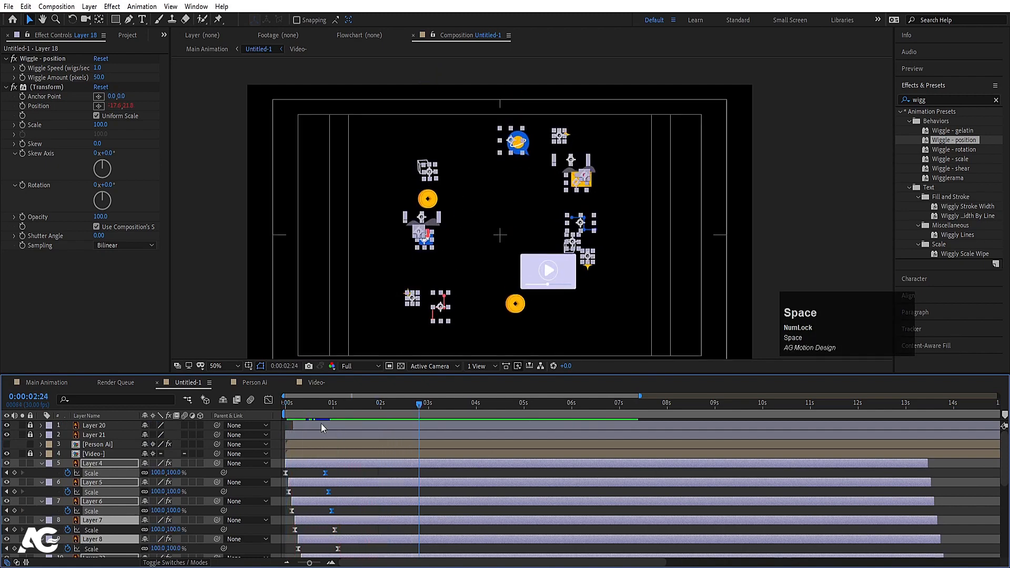
Unlock Layer 20 and Layer 21, apply the Wiggle - position preset to both coins, and preview from the start.
drag(311, 407, 227, 416)
click(30, 434)
click(30, 425)
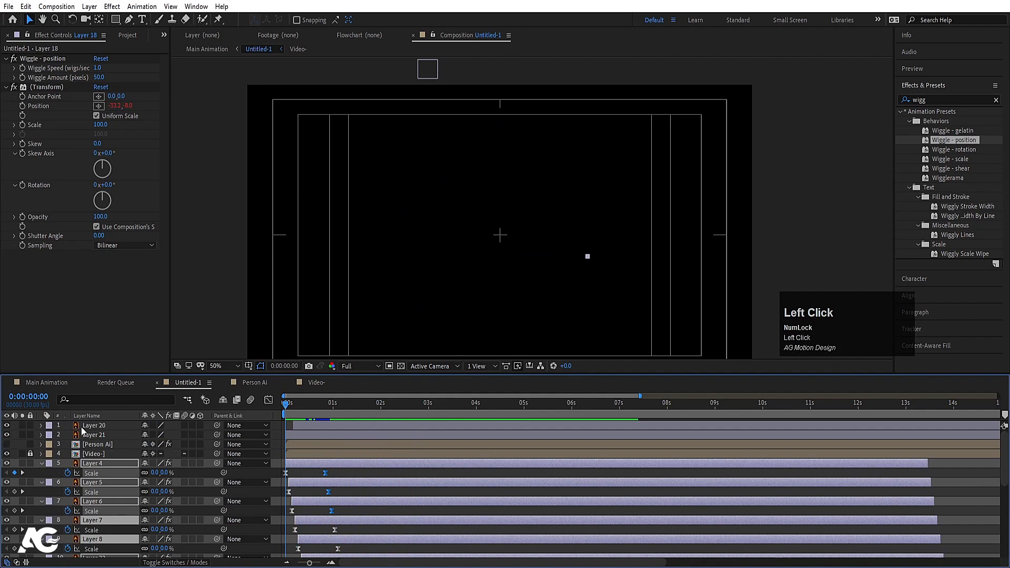
click(87, 426)
shift+click(94, 435)
double_click(959, 139)
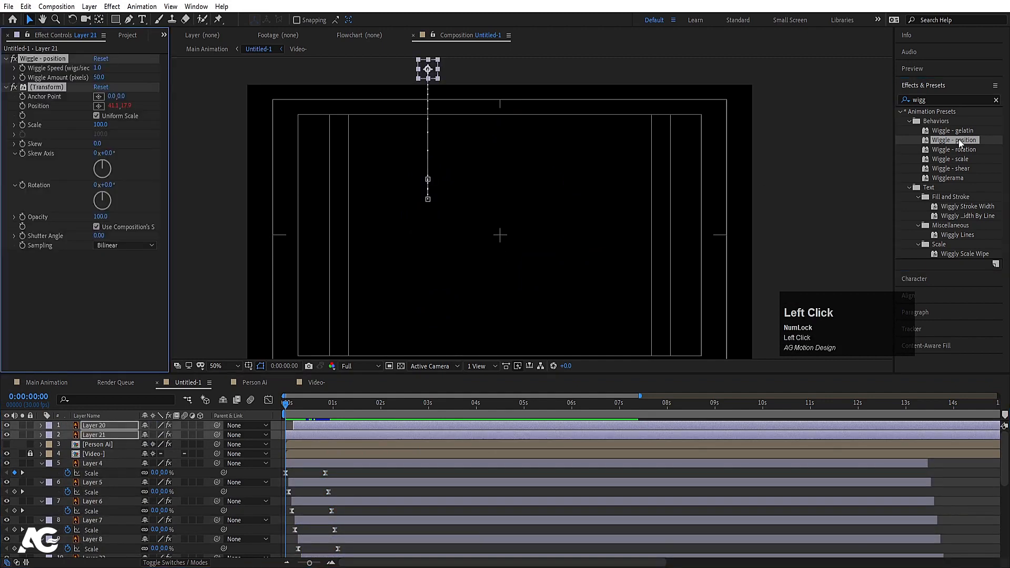
key(space)
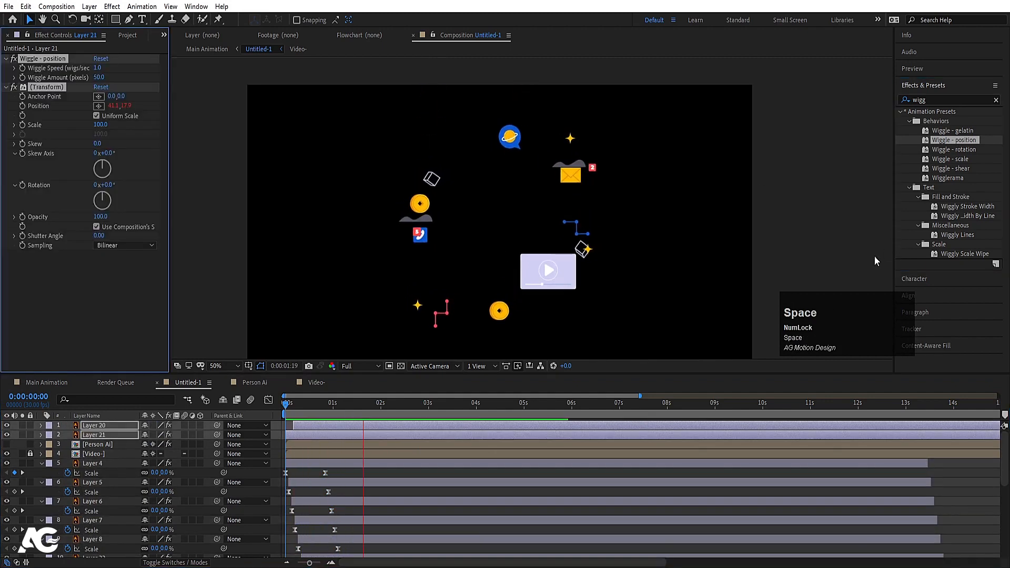
key(space)
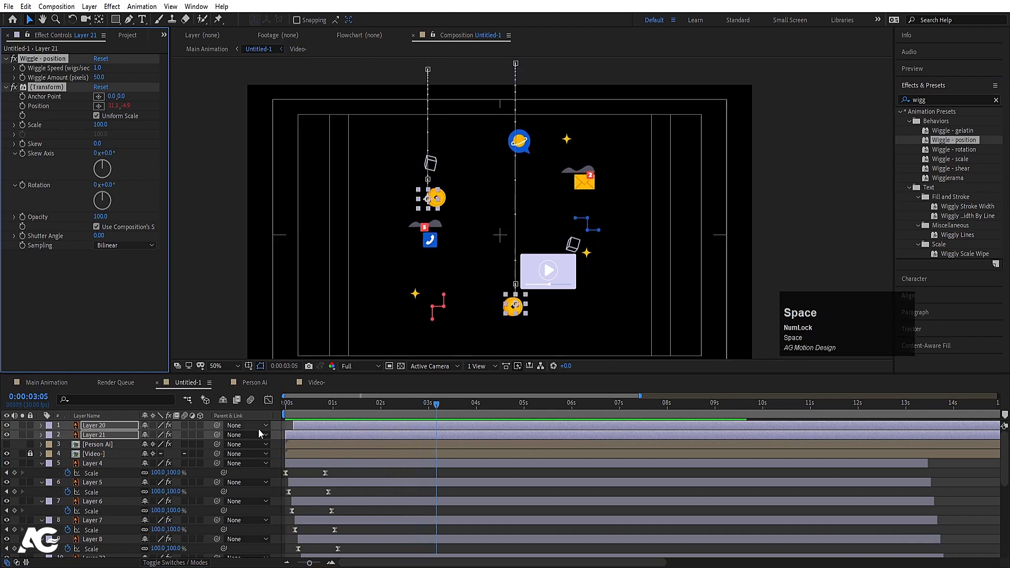
Deselect the coins, collapse all layer properties, and close the Person Ai and Video- compositions.
click(276, 428)
key(u)
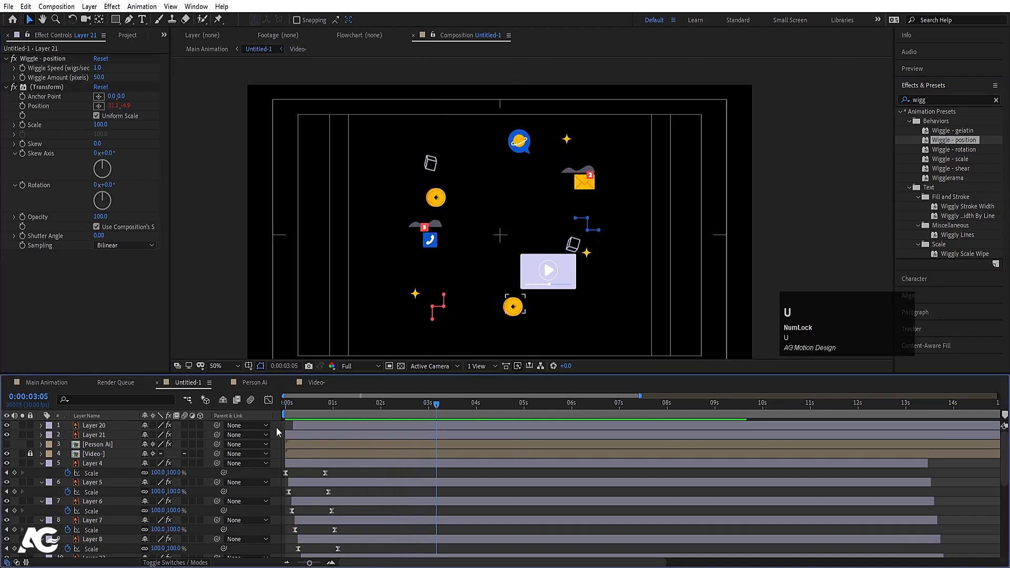
key(u)
click(224, 384)
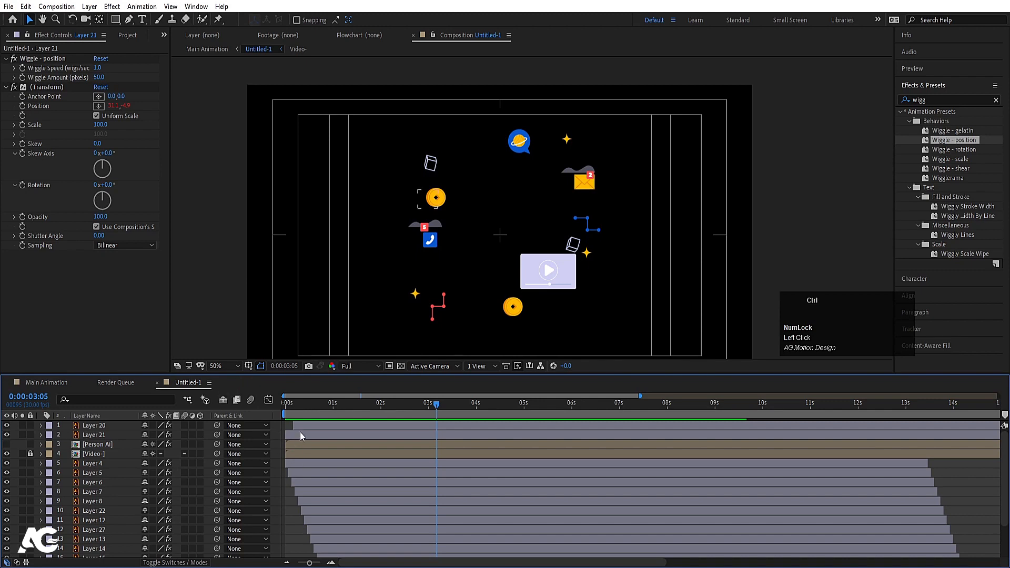
Create a new 1920 x 1080, 30-second composition named strip.
key(ctrl+n)
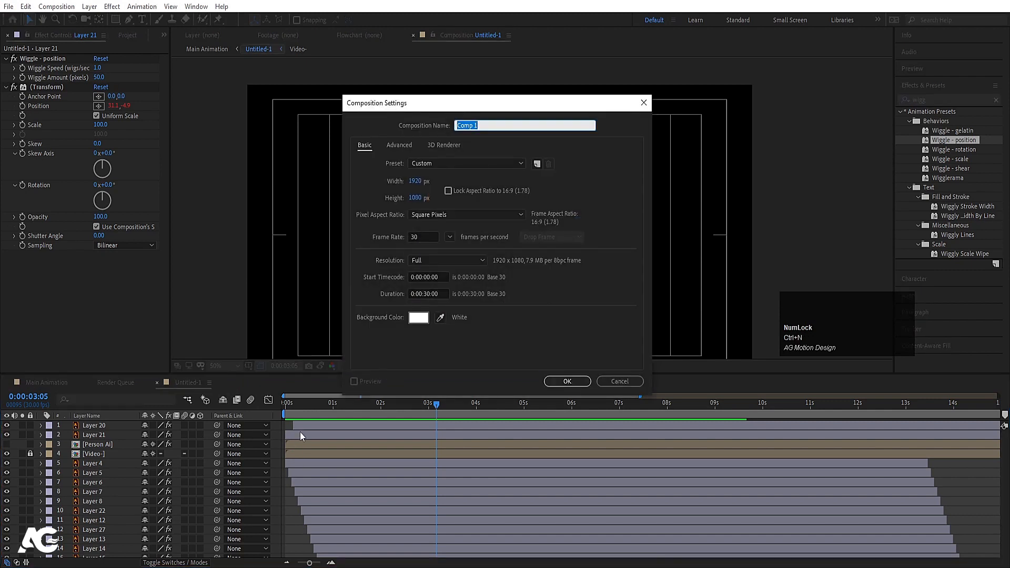
text(strip)
key(Return)
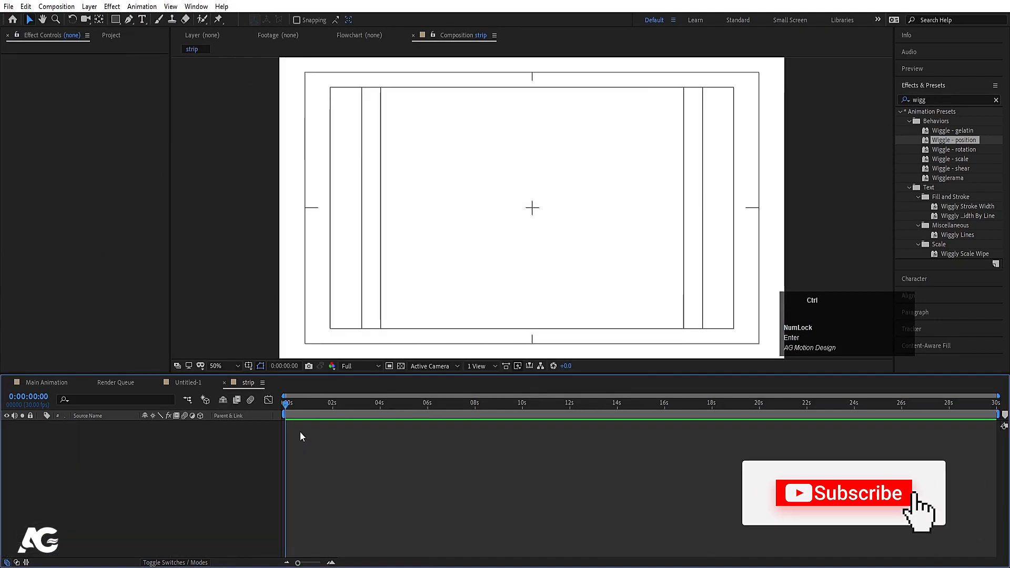
Add a light blue 1920 x 1080 solid to the strip composition.
key(ctrl+y)
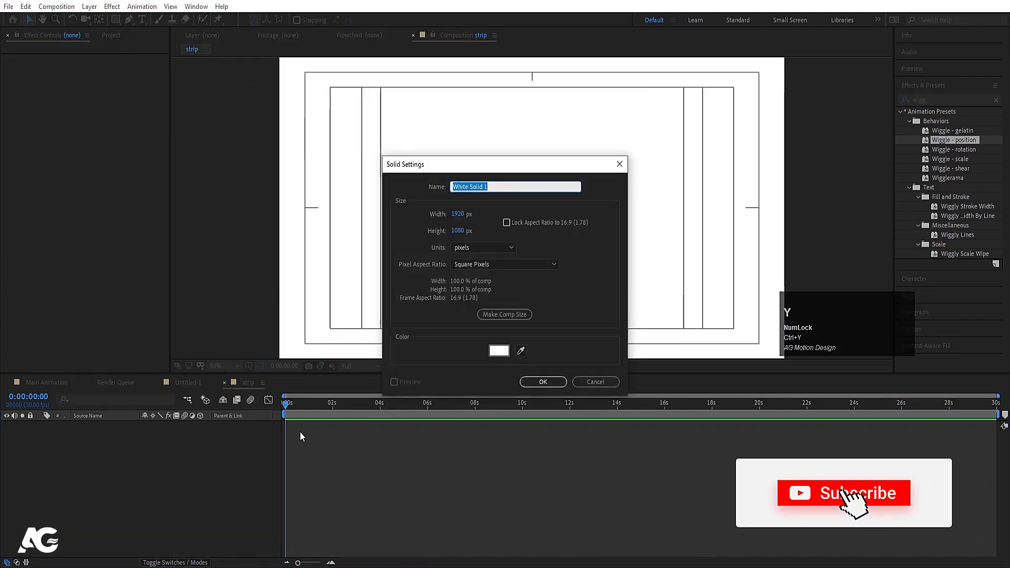
click(499, 352)
click(220, 316)
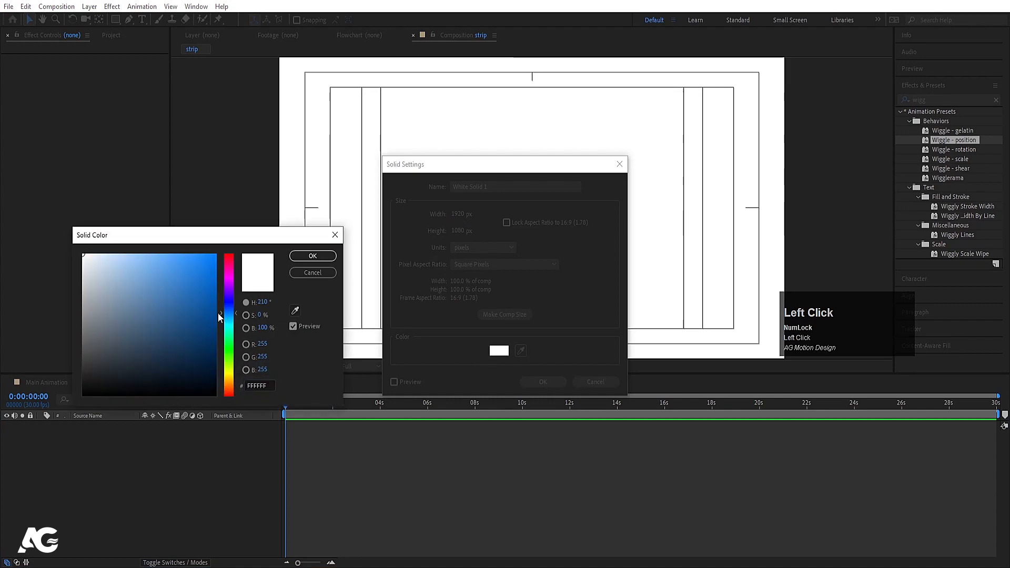
drag(179, 315, 152, 267)
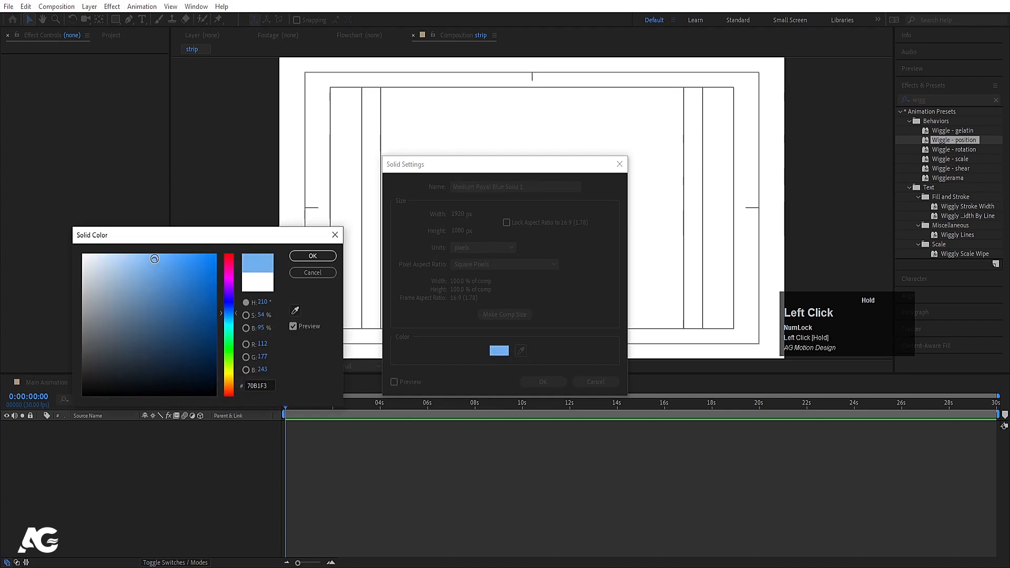
key(Return)
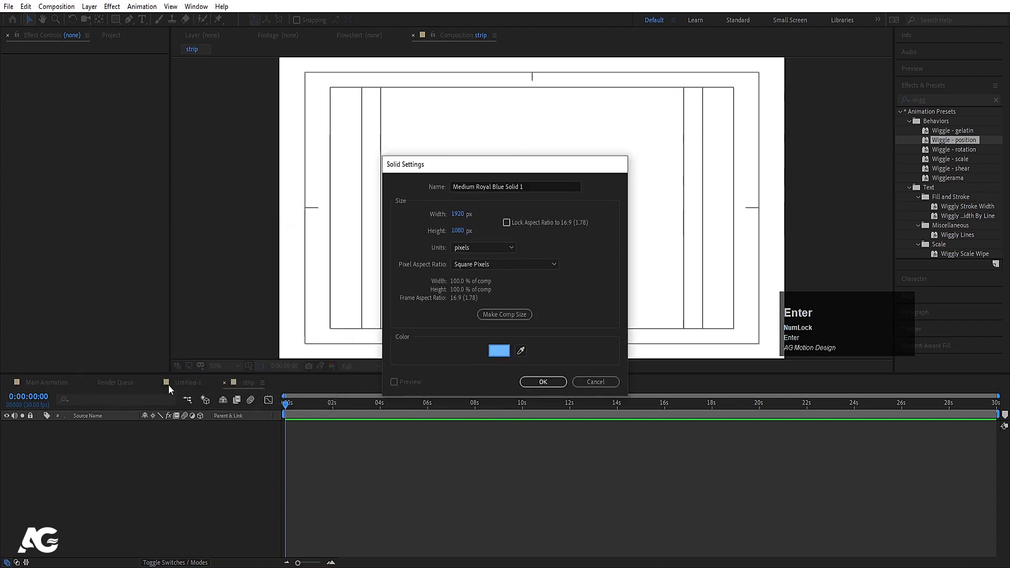
key(Return)
Scale the blue solid to 100% width and 23% height, making a horizontal band, and deselect it.
key(s)
click(145, 435)
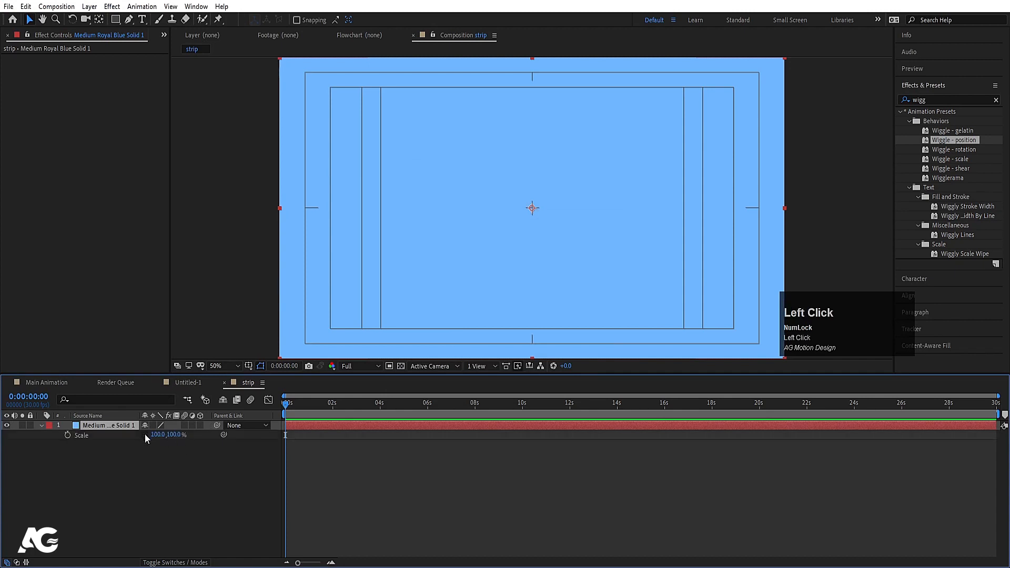
drag(175, 435, 138, 435)
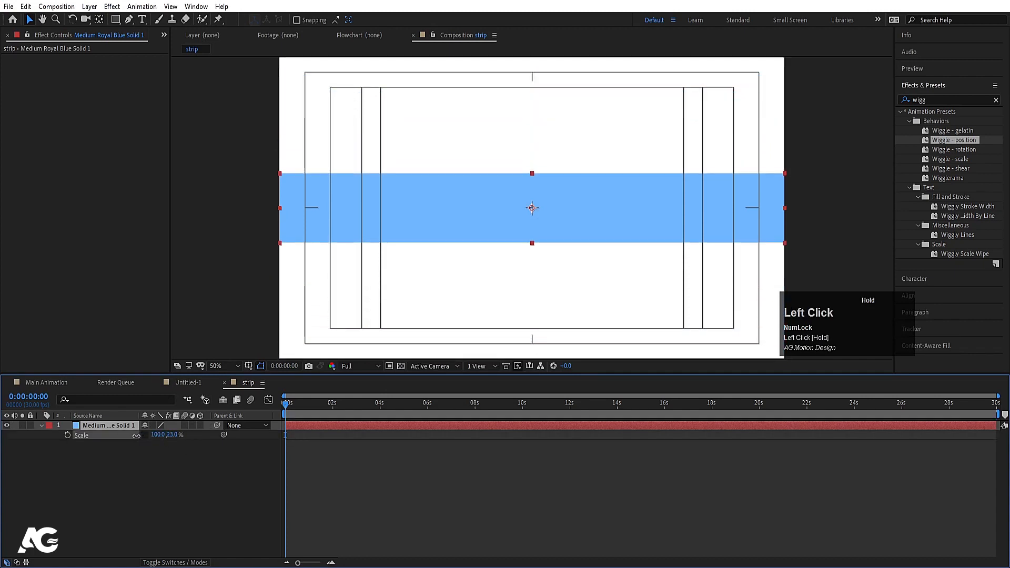
click(149, 441)
Draw a thin white rectangle without stroke across most of the band's width, near its upper edge.
click(116, 19)
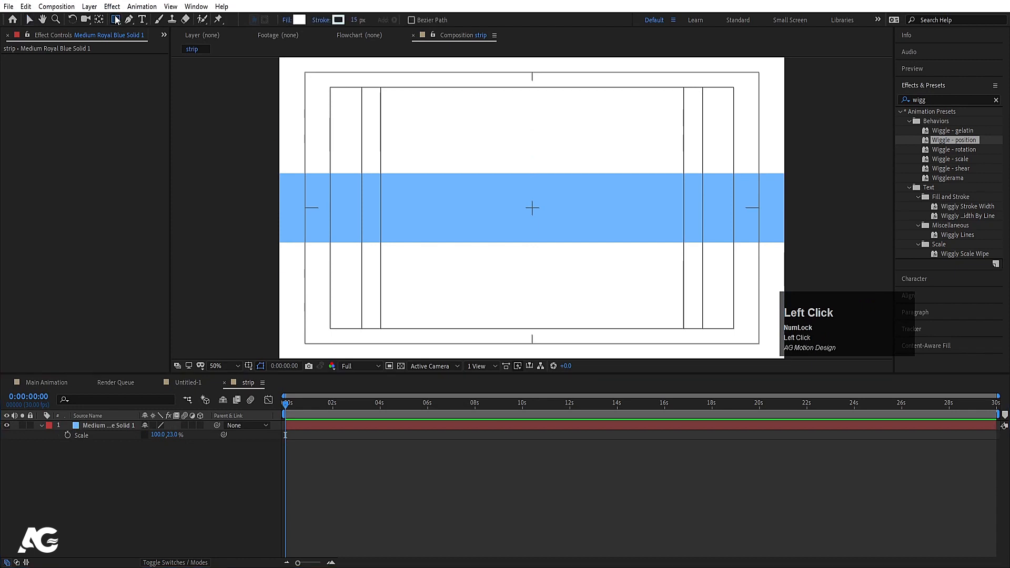
click(313, 21)
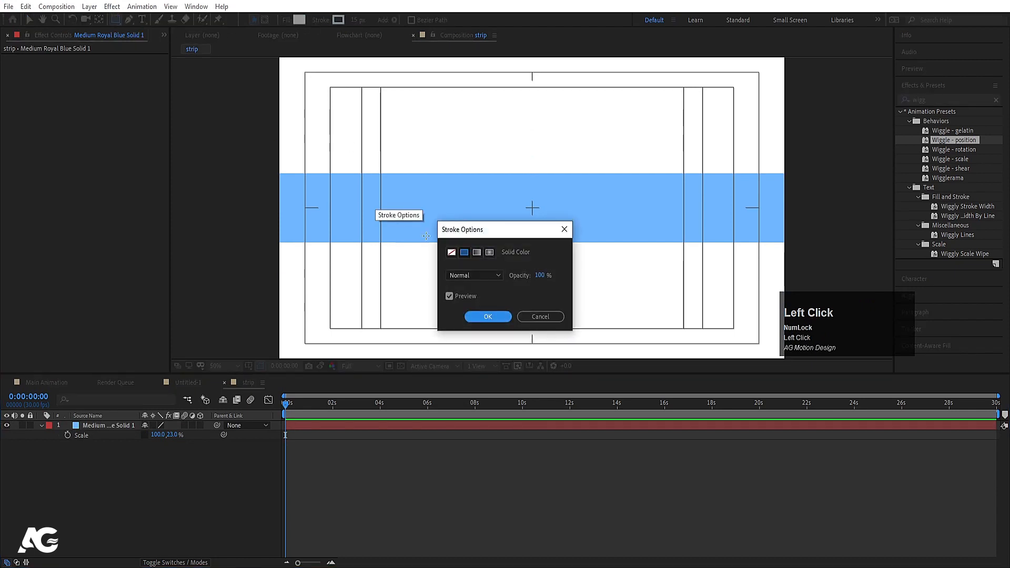
click(452, 253)
click(480, 317)
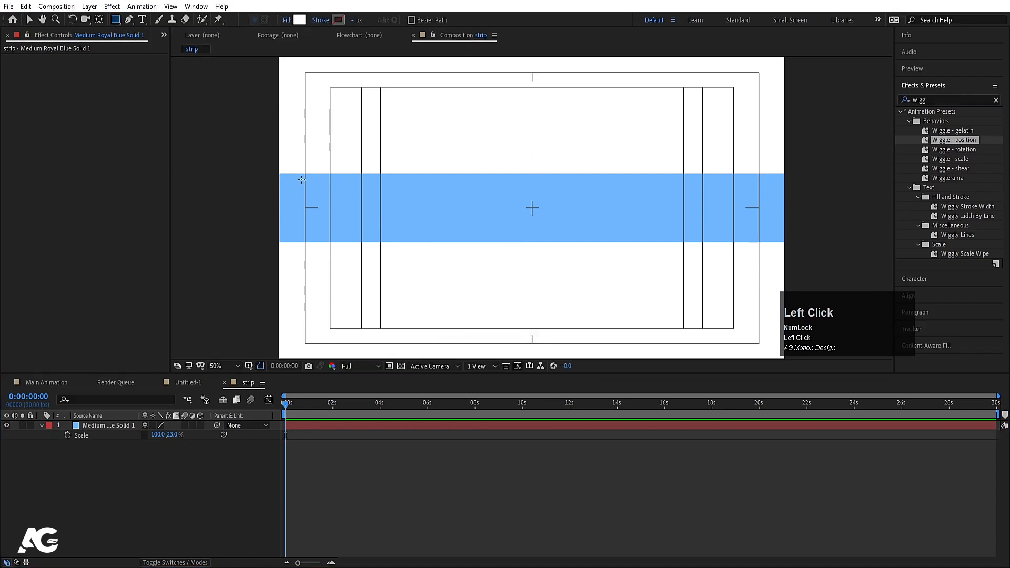
drag(301, 180, 763, 185)
Centre the white bar's anchor point on its content and align the bar horizontally to the composition's centre.
key(ctrl+alt+Home)
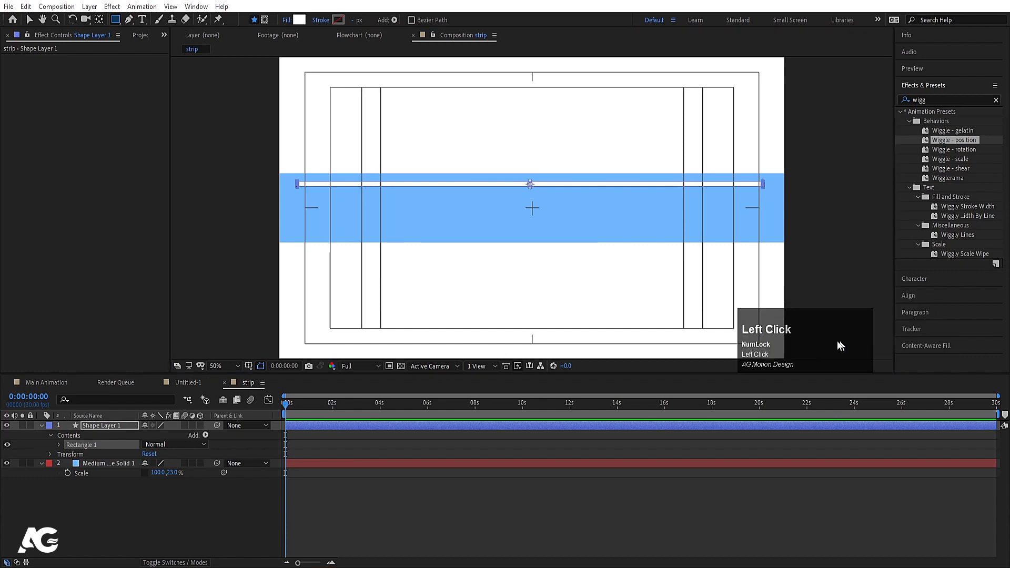
click(936, 89)
click(916, 103)
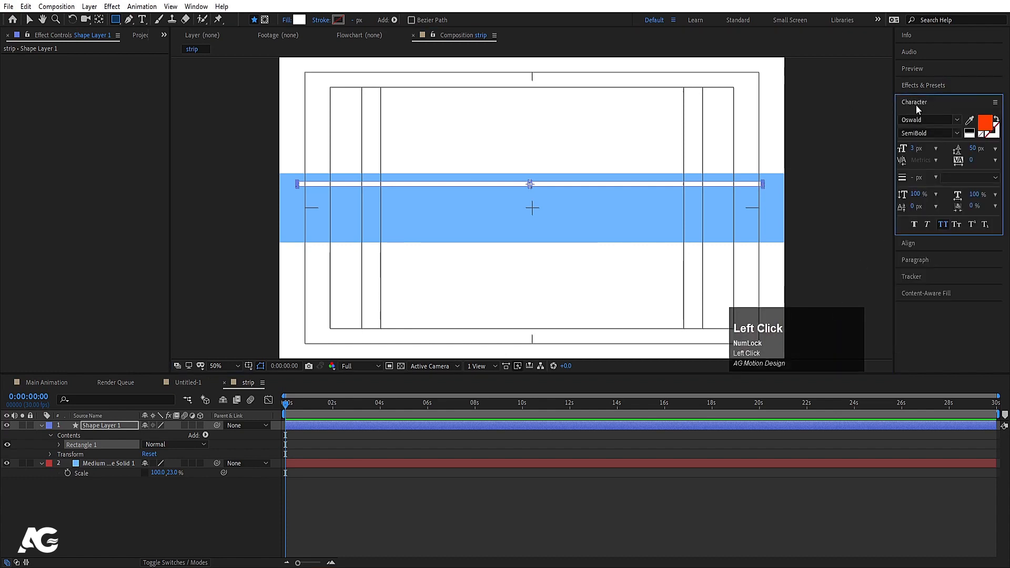
click(917, 105)
click(914, 119)
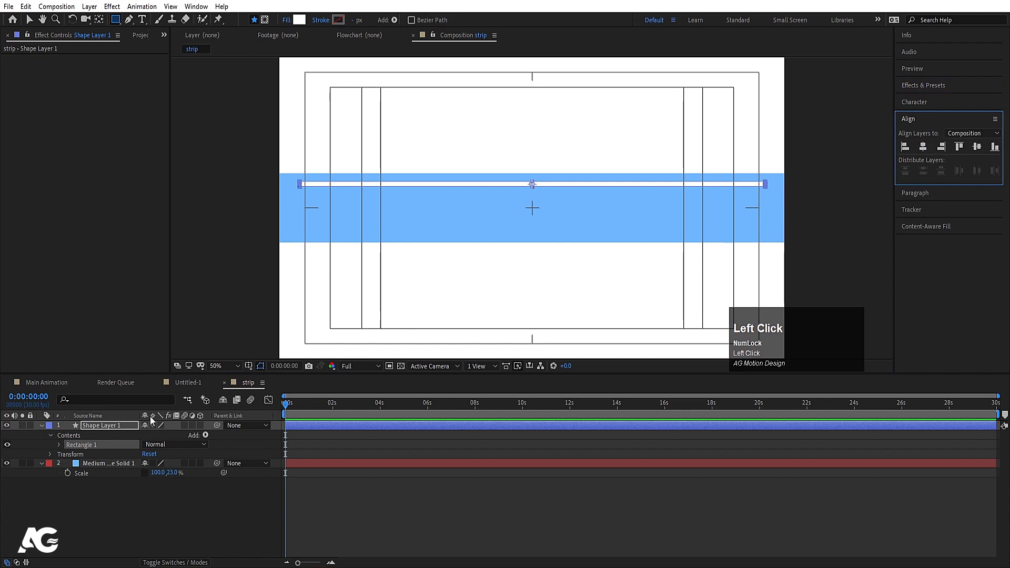
Add a Repeater to the white bar's shape layer and set the repeater's transform position to 0, 42.
click(205, 435)
click(234, 349)
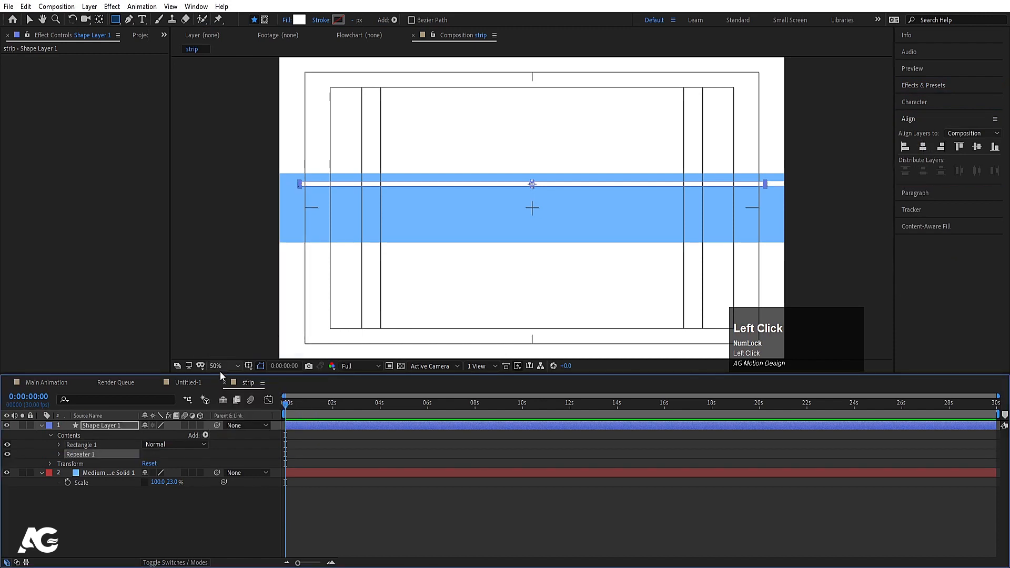
click(58, 455)
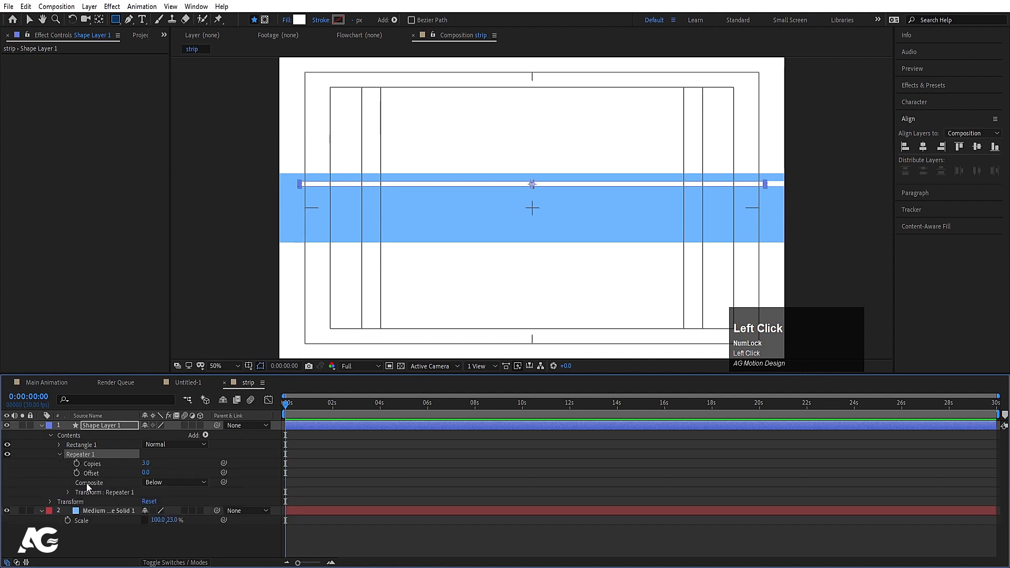
click(68, 493)
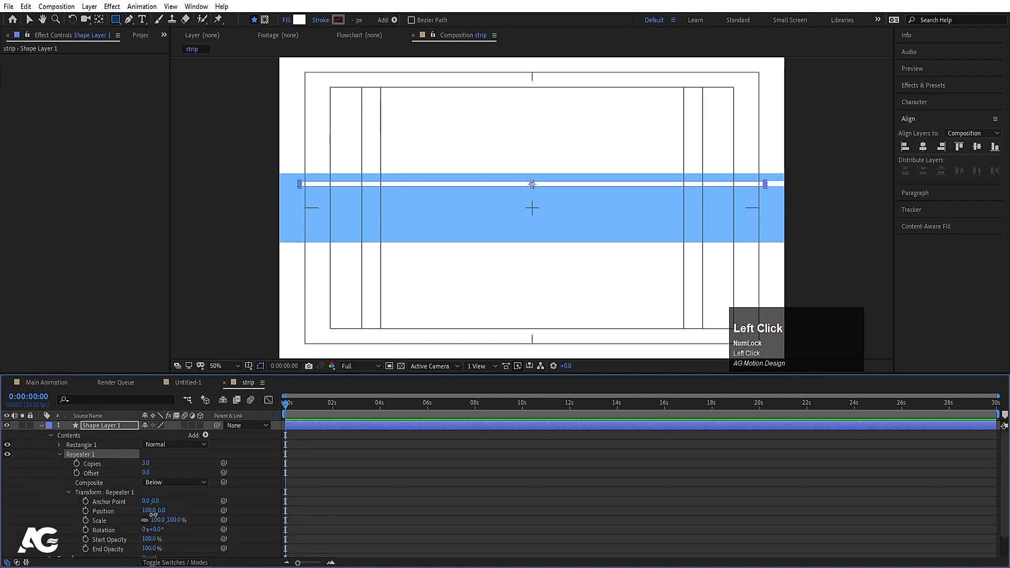
click(149, 511)
text(0)
key(Return)
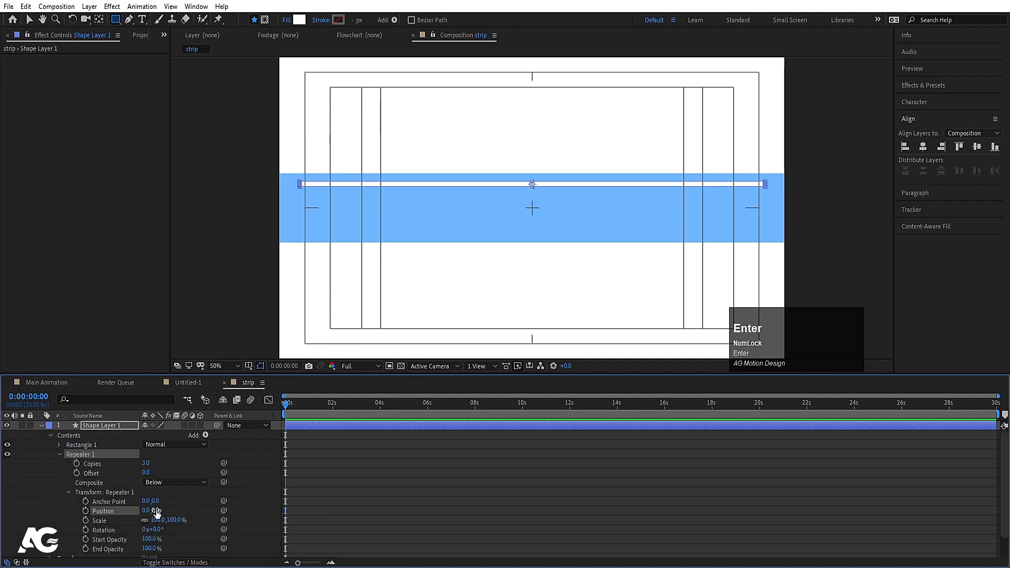
drag(157, 511, 183, 506)
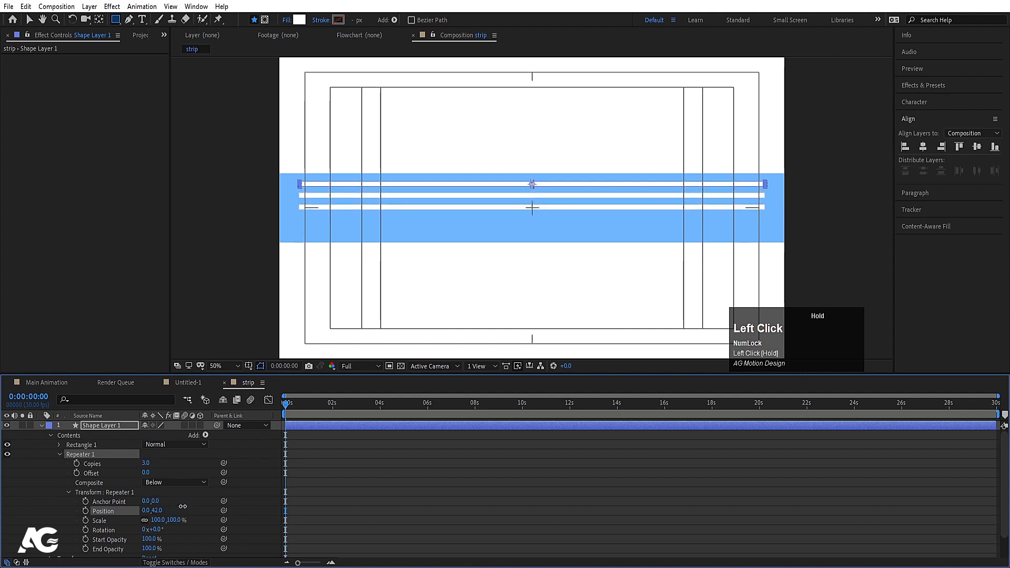
Set the repeater to 5 copies and collapse the shape layer's properties.
click(148, 466)
text(6)
key(Return)
click(146, 465)
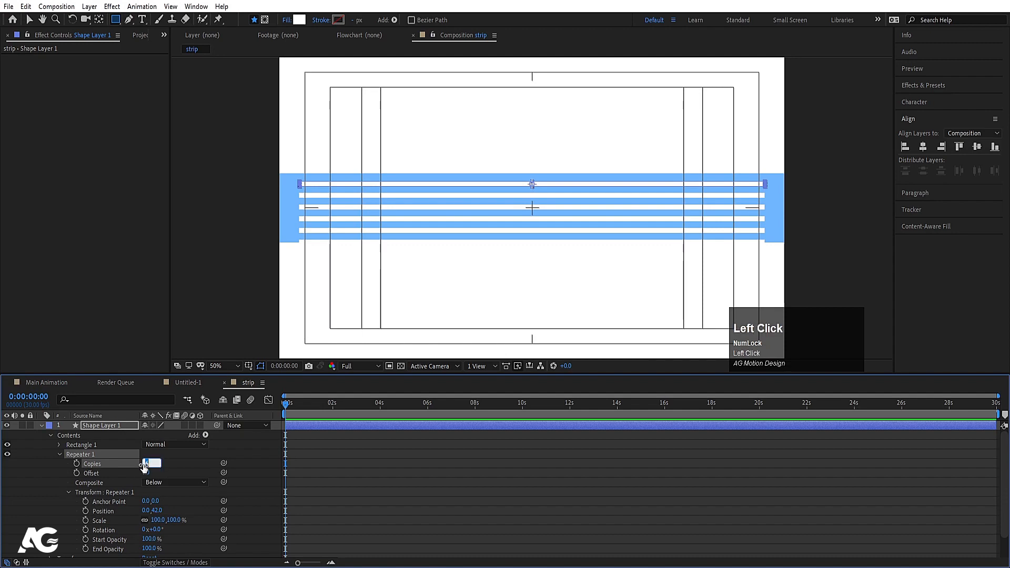
text(5)
key(Return)
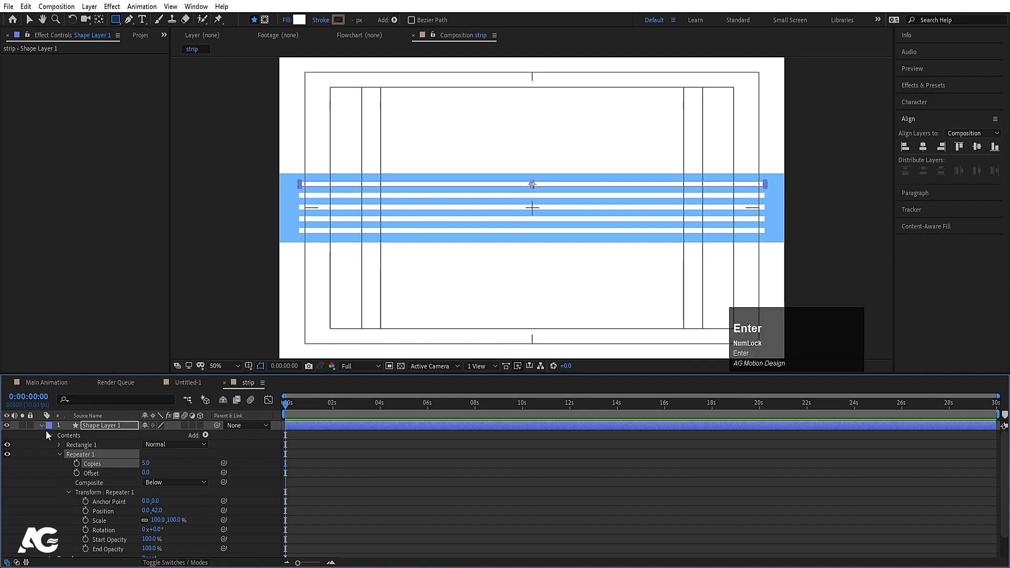
click(42, 426)
Add the strip composition as the top layer of the Untitled-1 composition.
click(184, 382)
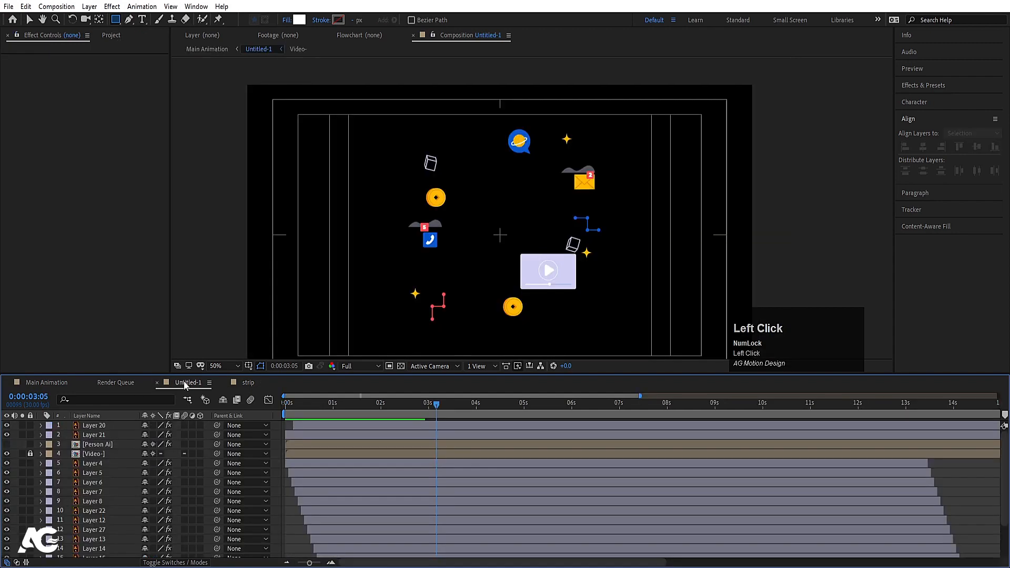
key(ctrl+0)
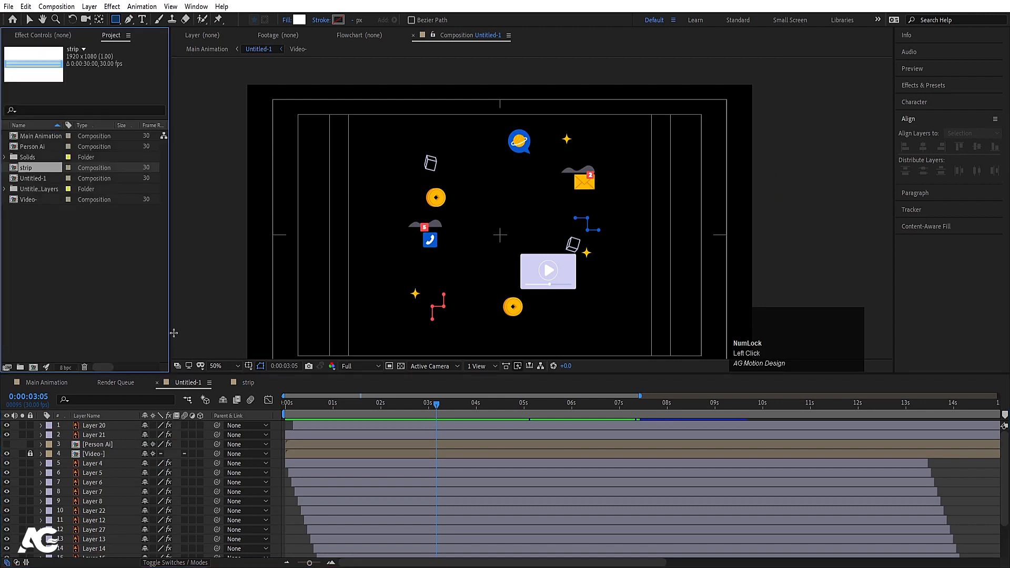
drag(42, 166, 141, 429)
drag(640, 397, 912, 152)
Find the CC Cylinder effect and apply it to the strip layer.
click(928, 86)
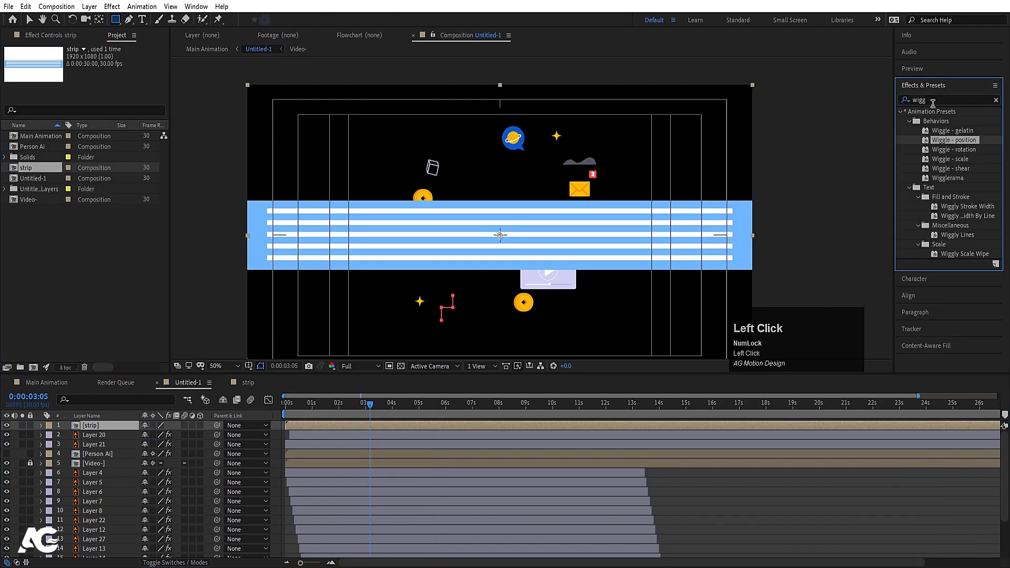
click(937, 98)
key(ctrl+a)
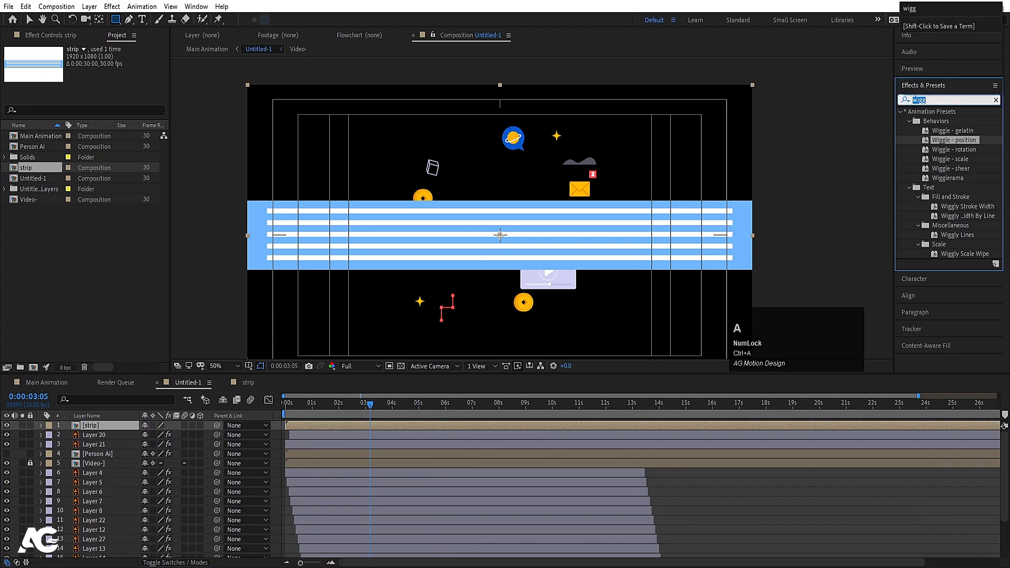
text(cc cy)
double_click(938, 120)
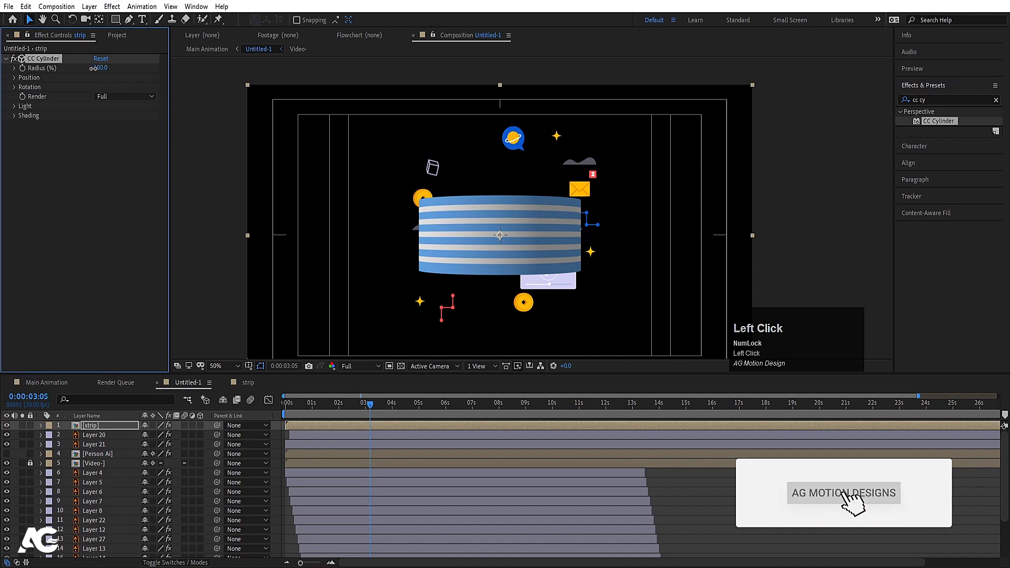
Set CC Cylinder's radius to 137%, Rotation X to 15° and Rotation Y to 75°.
drag(100, 68, 113, 67)
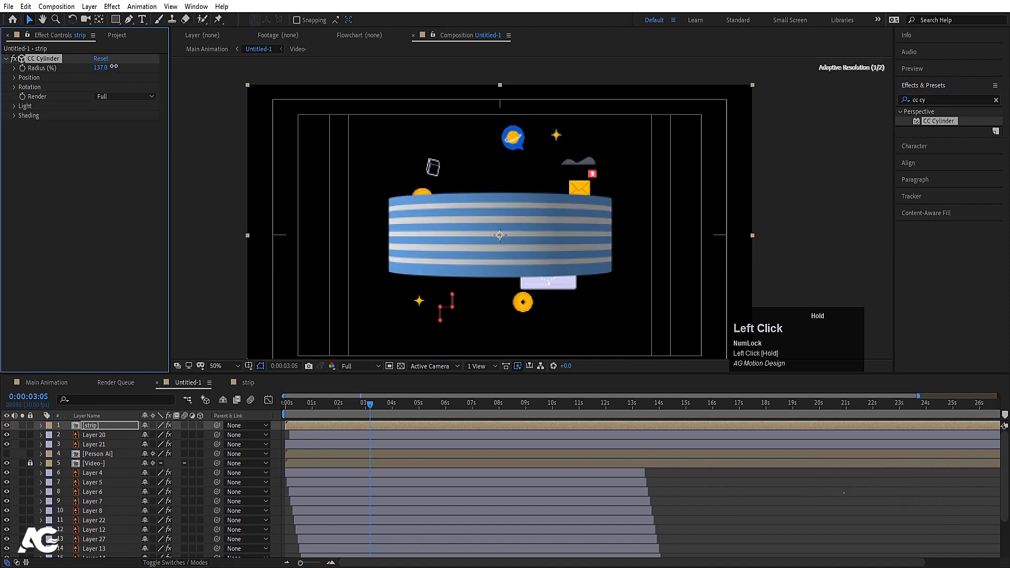
click(14, 87)
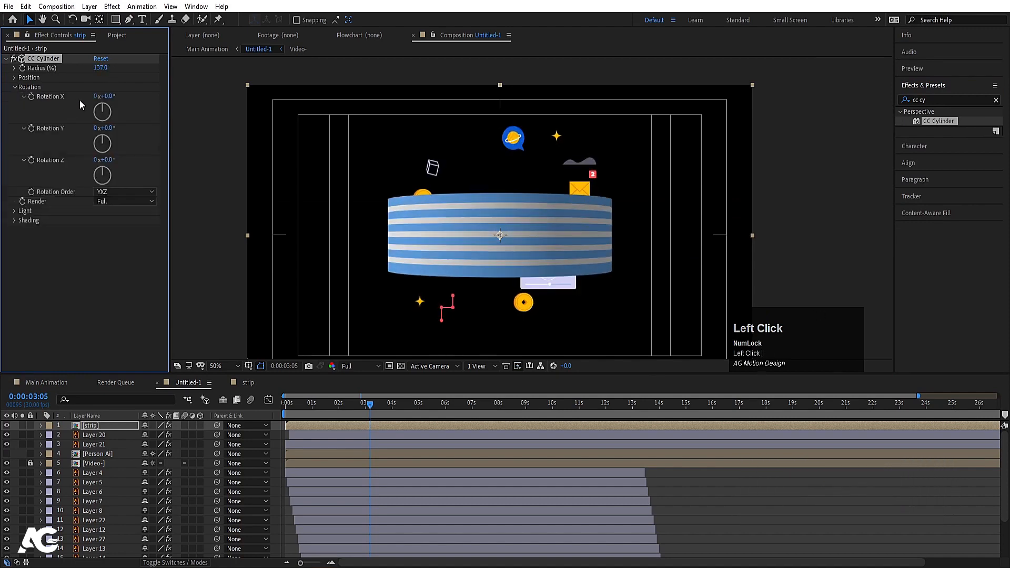
mouse_move(106, 139)
mouse_down()
mouse_move(116, 145)
mouse_move(105, 113)
mouse_up()
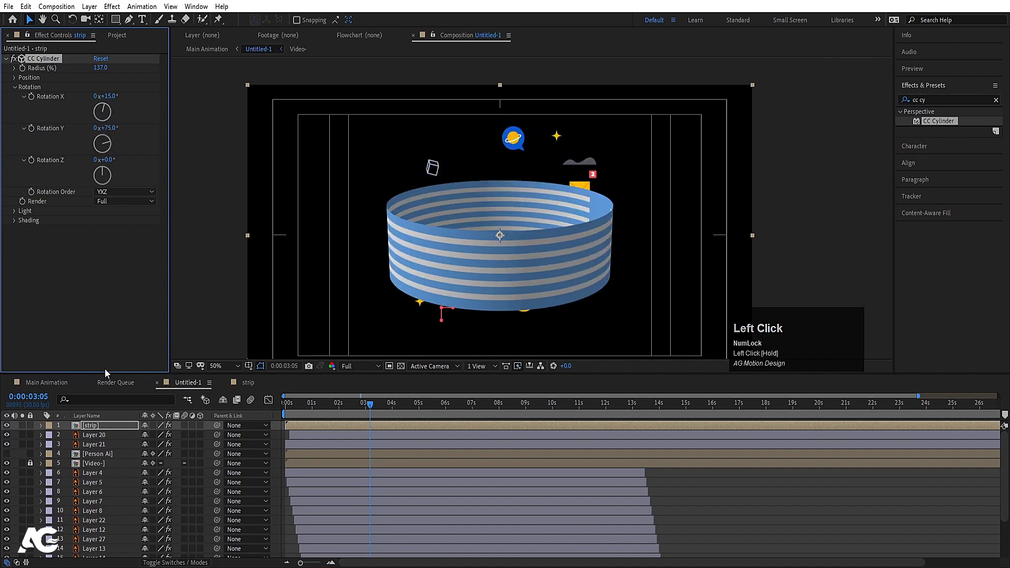
In the strip composition, parent Shape Layer 1 to the blue solid and reduce the solid's vertical scale to 12%.
click(248, 383)
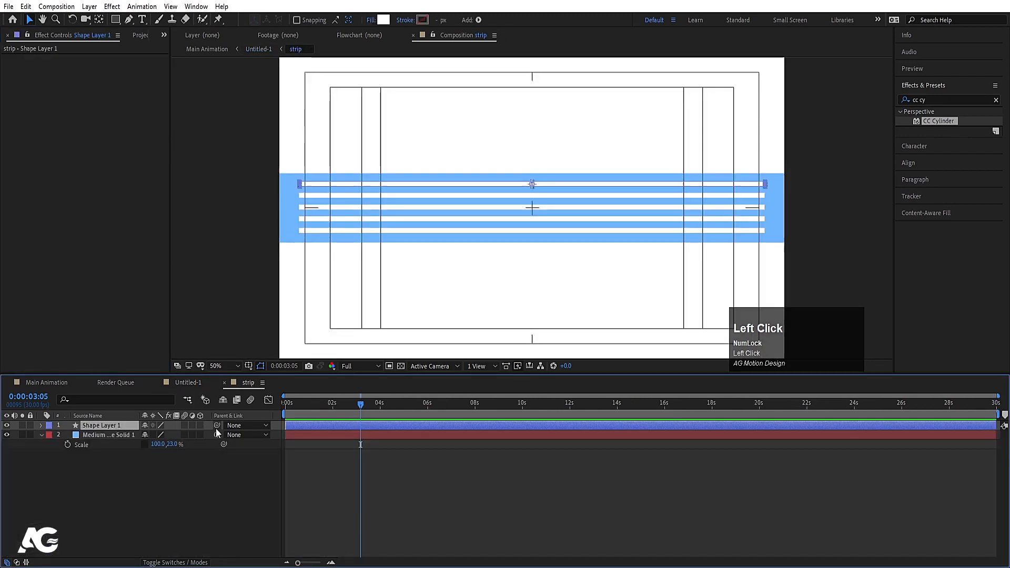
drag(217, 426, 114, 438)
click(114, 437)
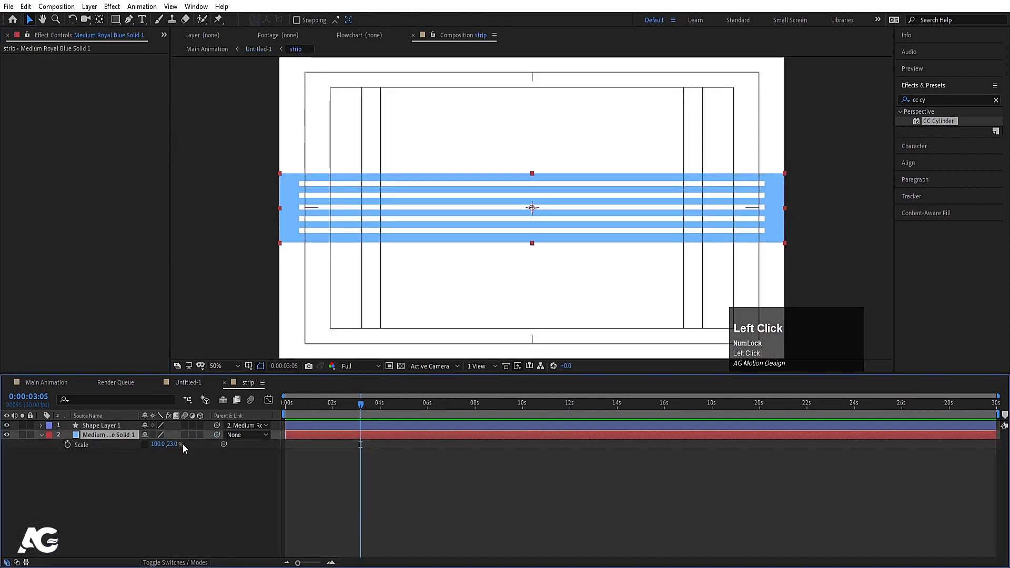
drag(182, 444, 179, 390)
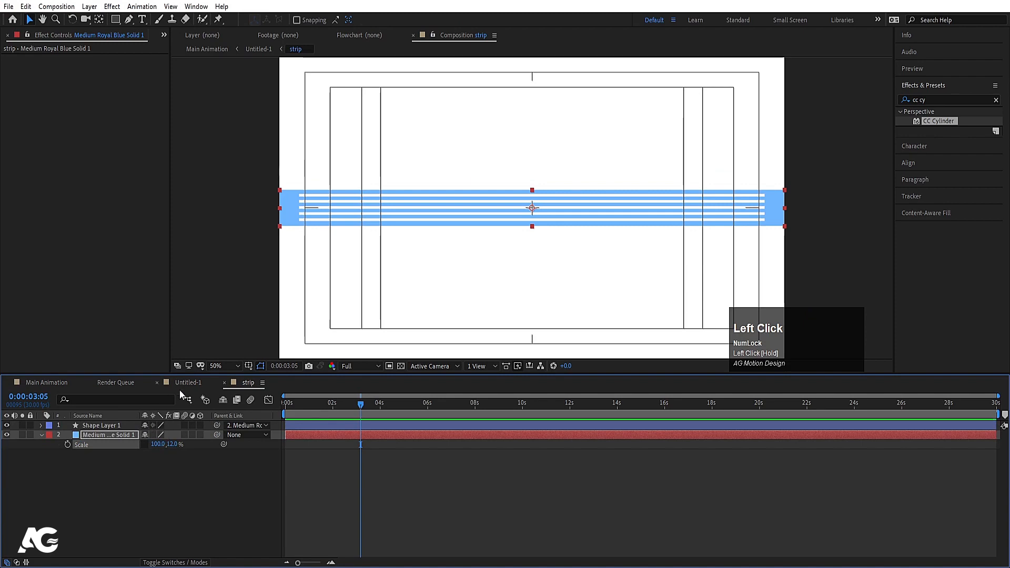
In Untitled-1, move the cylindrical strip up to the top of the illustration elements.
click(181, 389)
drag(549, 264, 553, 174)
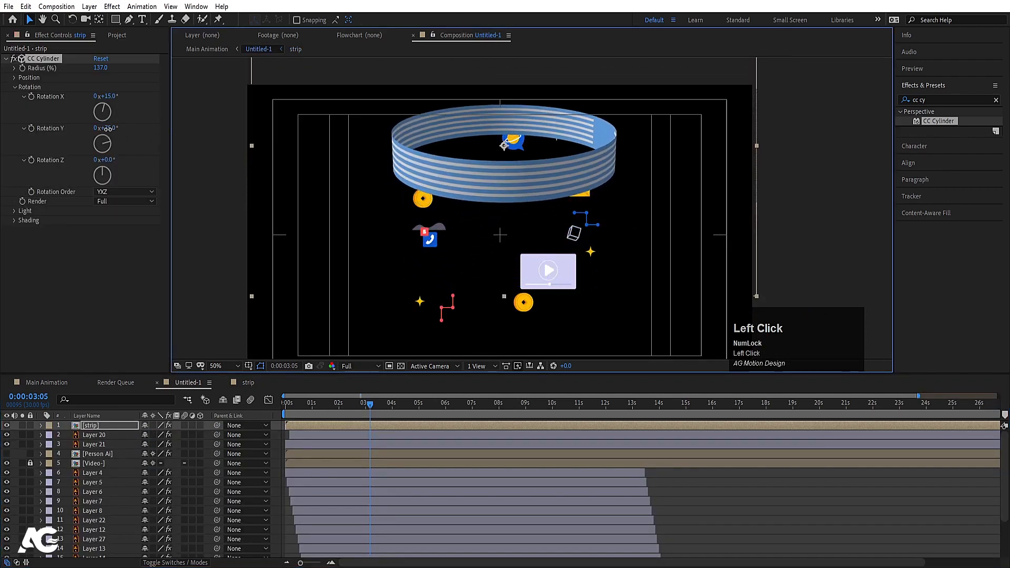
Change CC Cylinder's Rotation X to 8° and Rotation Y to 68°, and scale the strip layer to 66%.
drag(105, 128, 111, 95)
key(s)
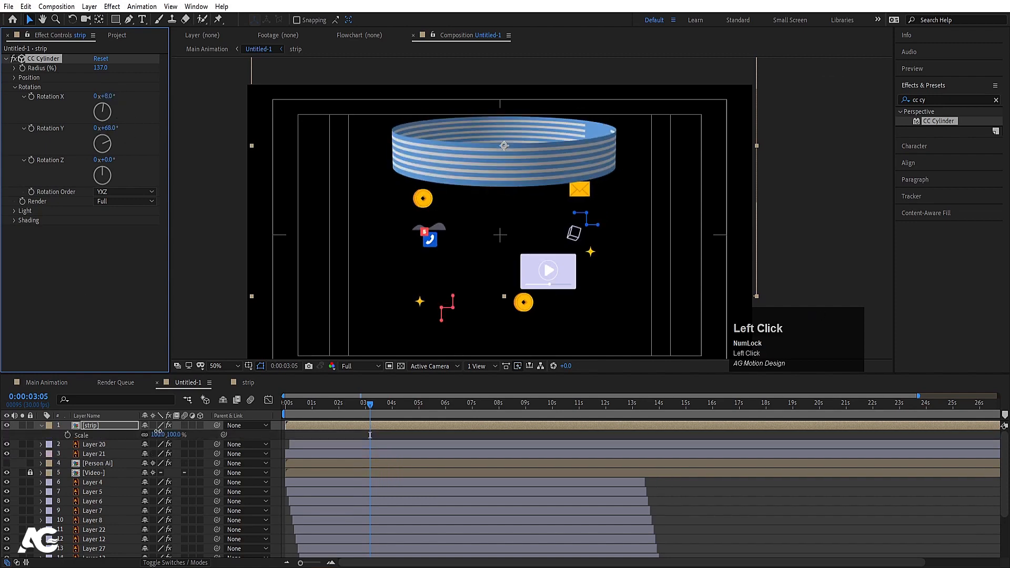
drag(156, 434, 142, 432)
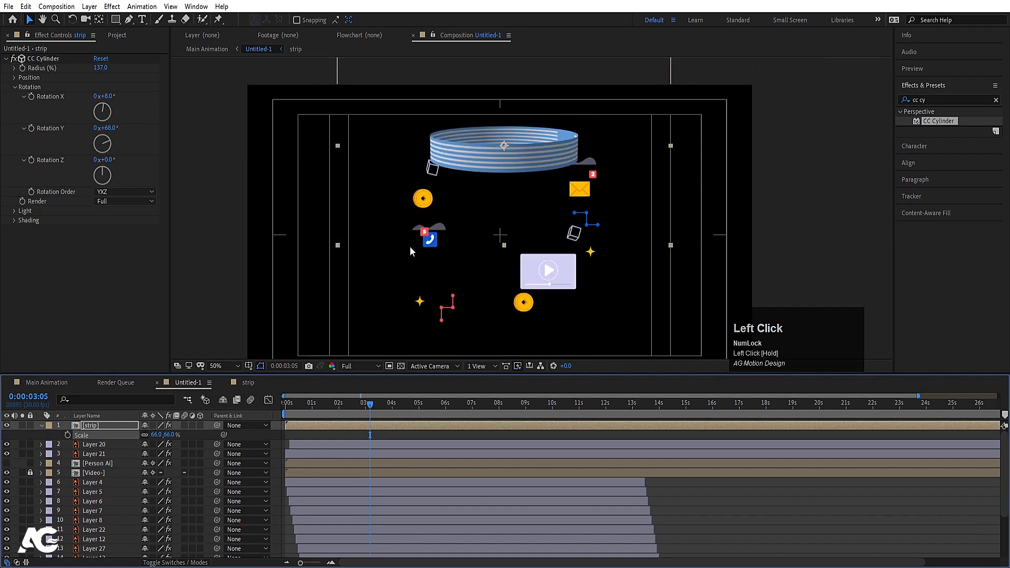
In the strip composition, shorten the blue solid by reducing its horizontal scale, and return to Untitled-1.
click(249, 383)
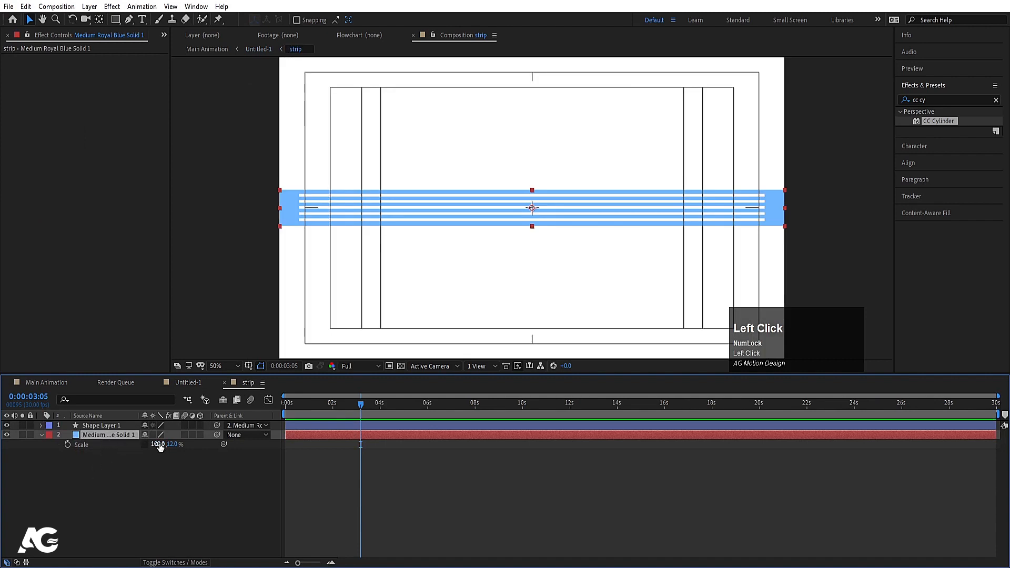
drag(159, 444, 131, 443)
click(183, 382)
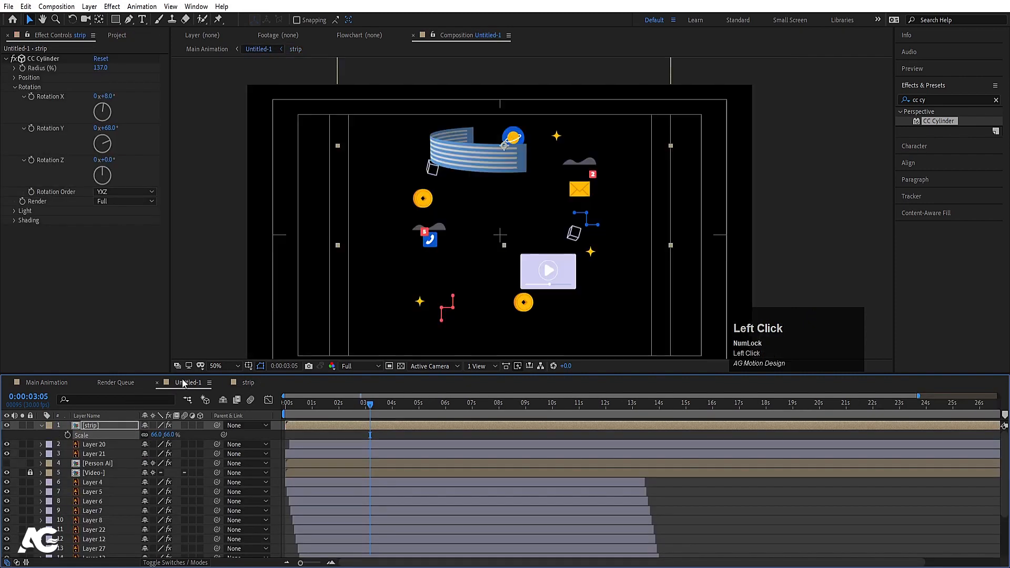
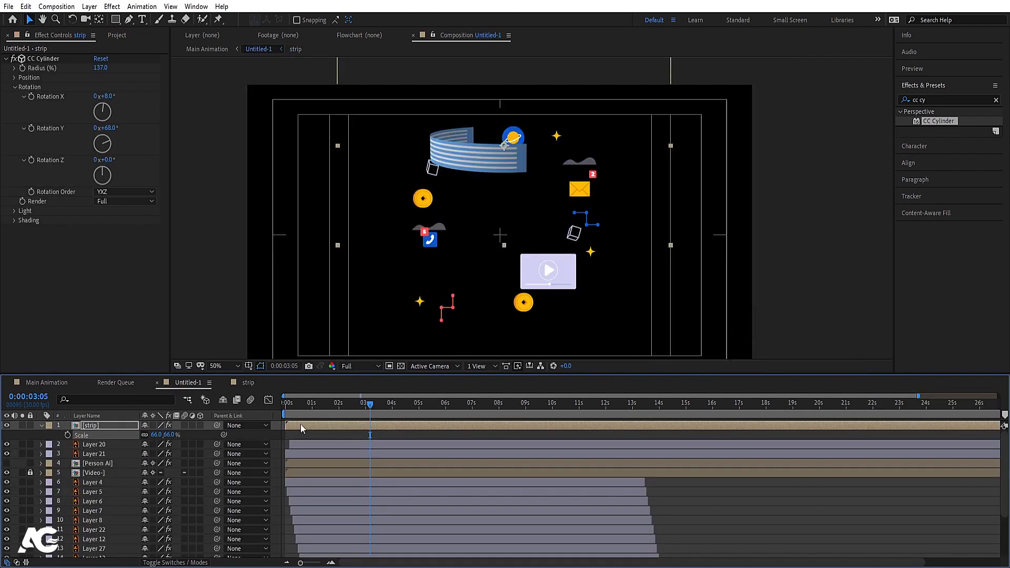
At the start of the timeline, set CC Cylinder's Light Intensity to 19 and its Ambient shading to 105.
drag(298, 407, 247, 407)
click(14, 211)
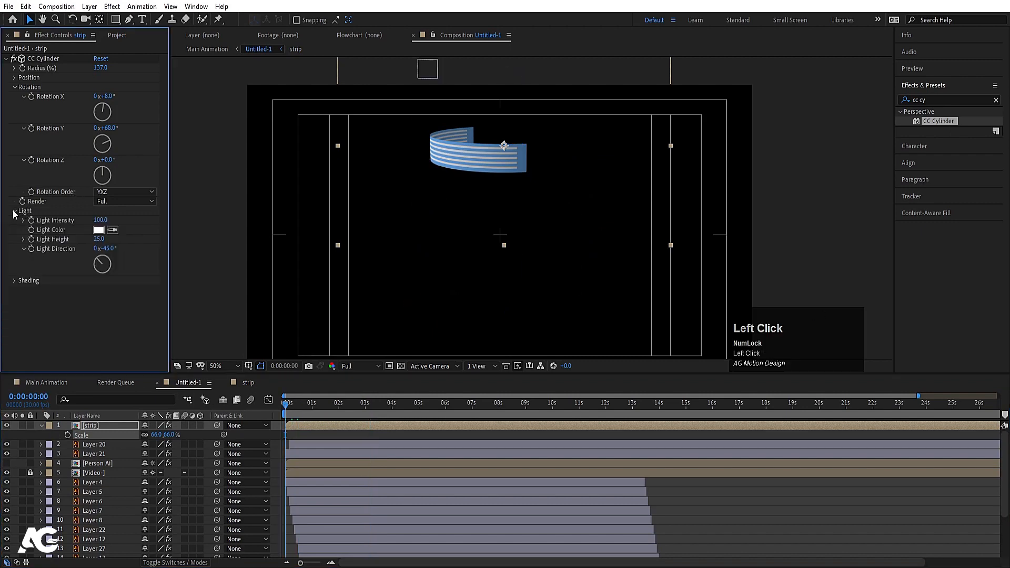
mouse_move(99, 223)
mouse_down()
mouse_move(146, 216)
mouse_move(96, 224)
mouse_up()
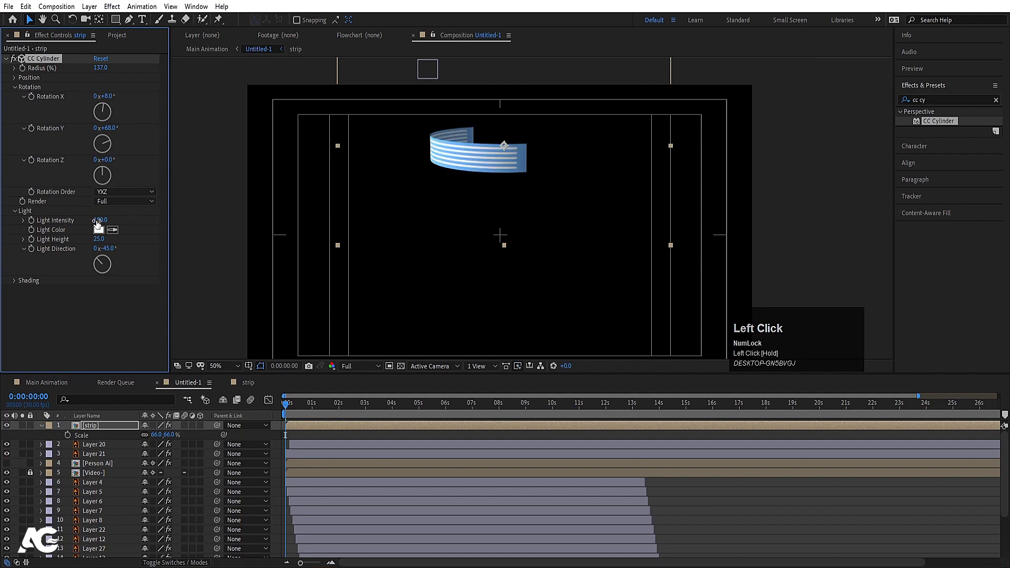
click(15, 281)
mouse_move(100, 292)
mouse_down()
mouse_move(124, 291)
mouse_move(117, 304)
mouse_up()
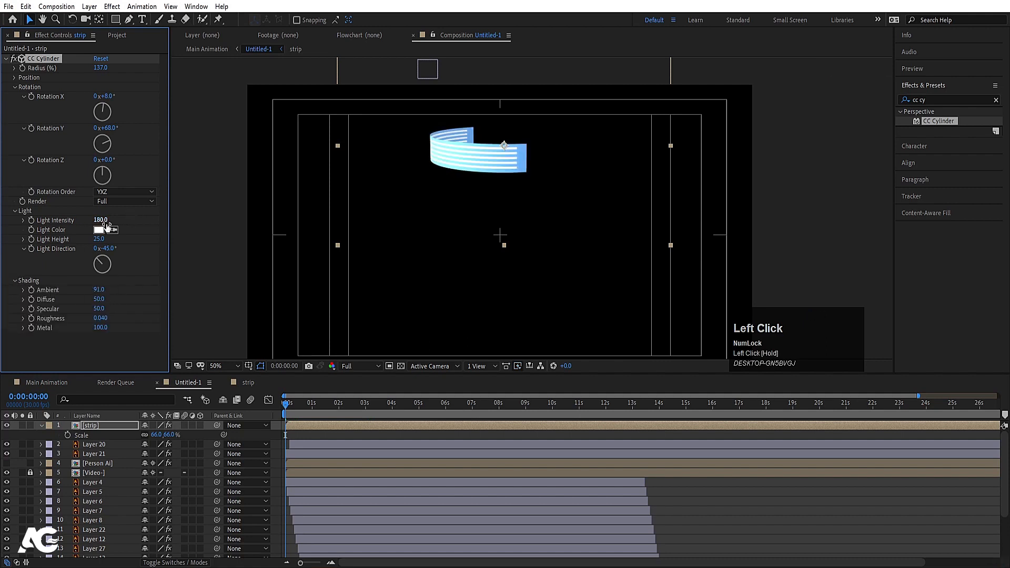
drag(102, 225, 58, 219)
drag(97, 293, 106, 293)
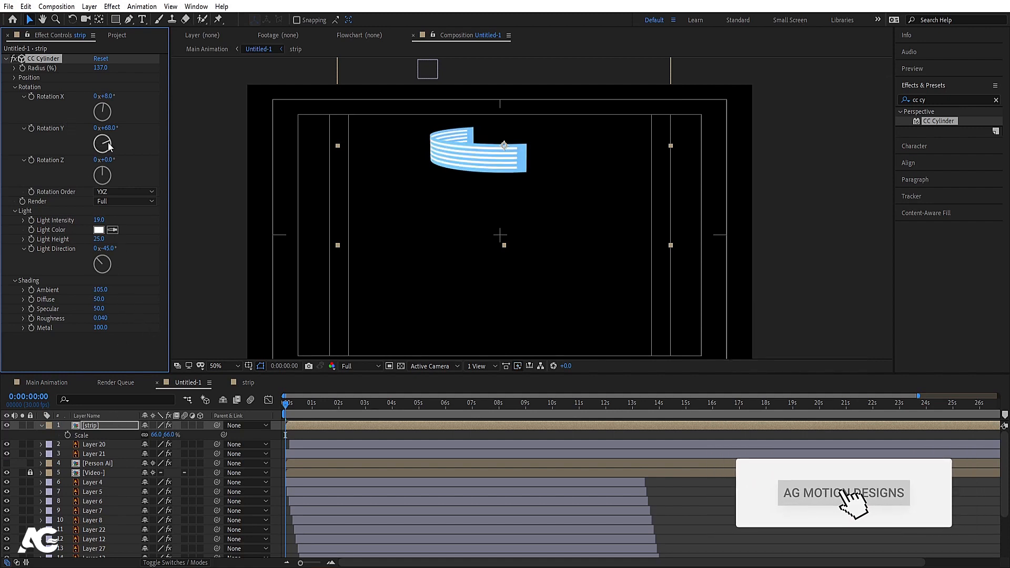
Set CC Cylinder's Rotation Y to 0° and Rotation X to 10°.
drag(108, 143, 105, 161)
key(ctrl+z)
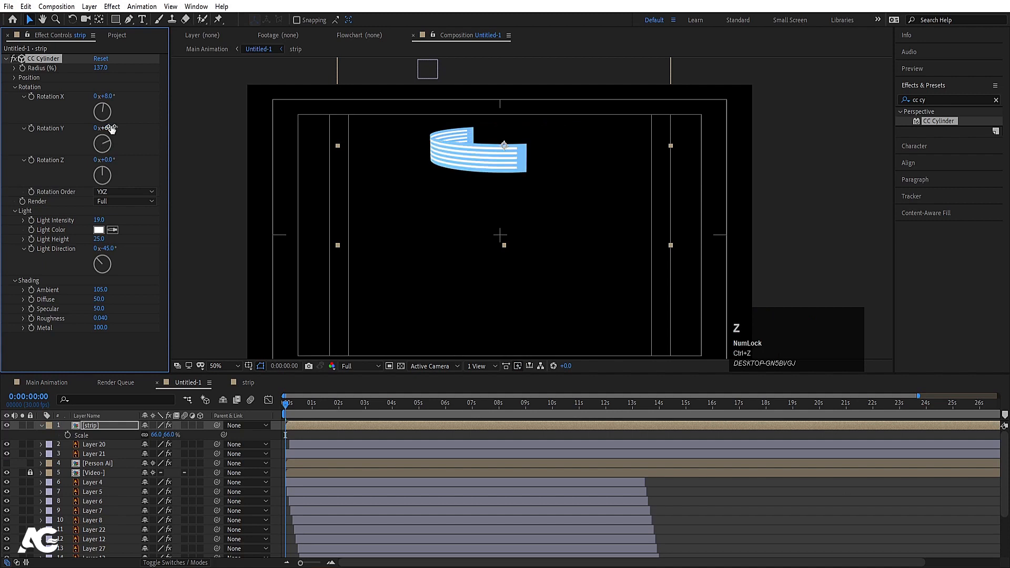
click(108, 128)
text(0)
key(Return)
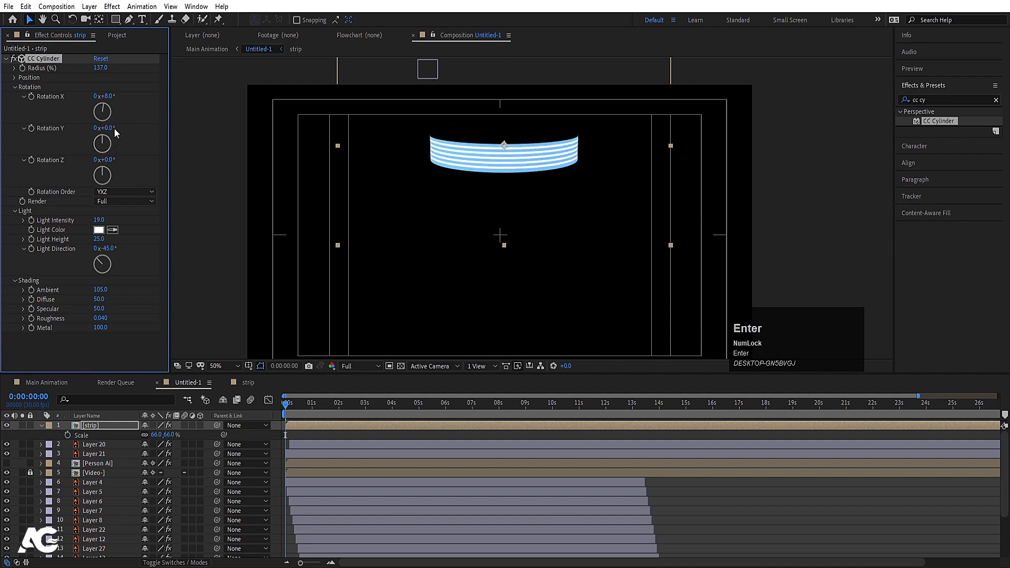
click(109, 97)
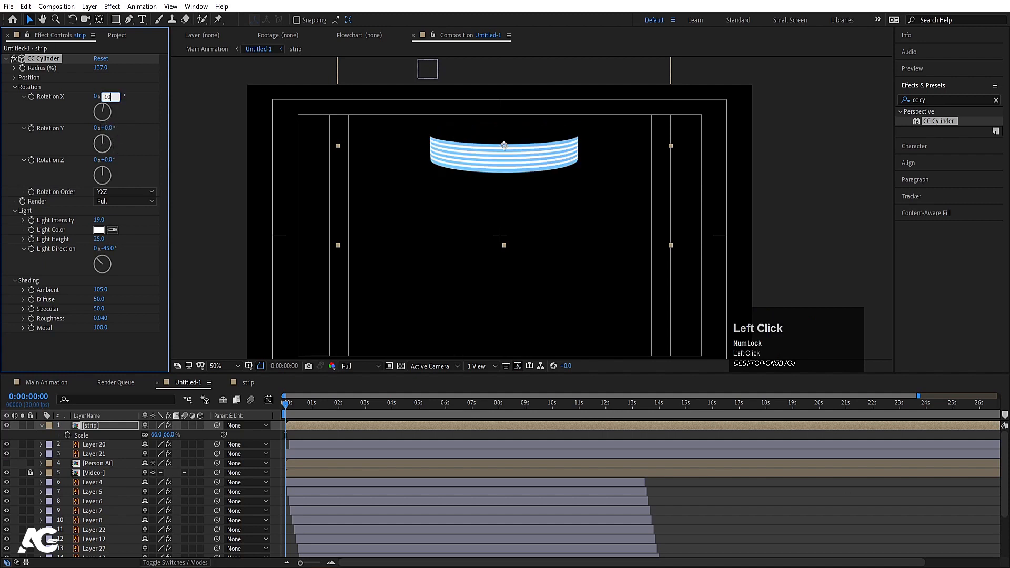
text(10)
key(Return)
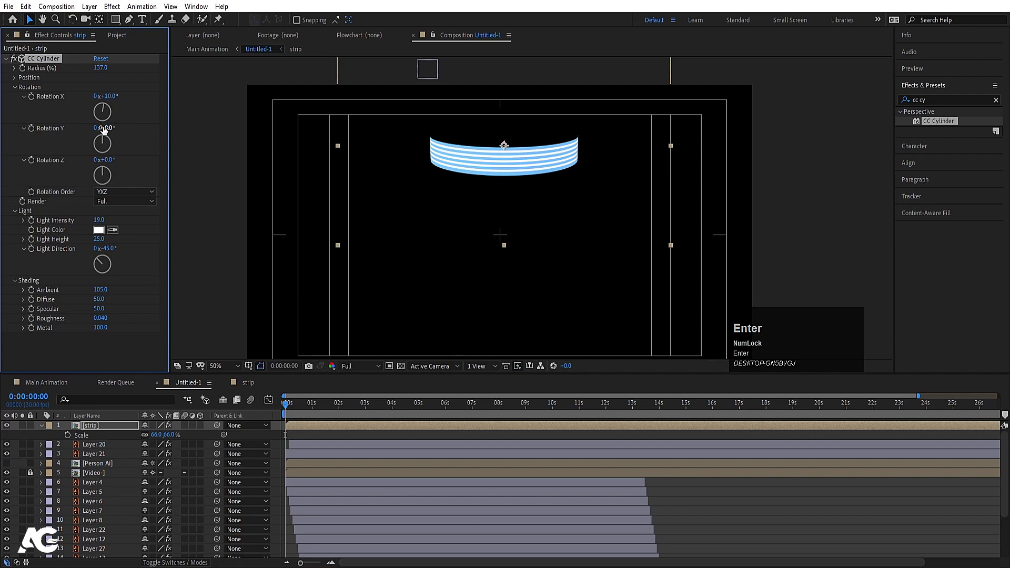
Keyframe CC Cylinder's Rotation Y from 0 at the start to 3 revolutions at 0:00:08:01.
click(33, 129)
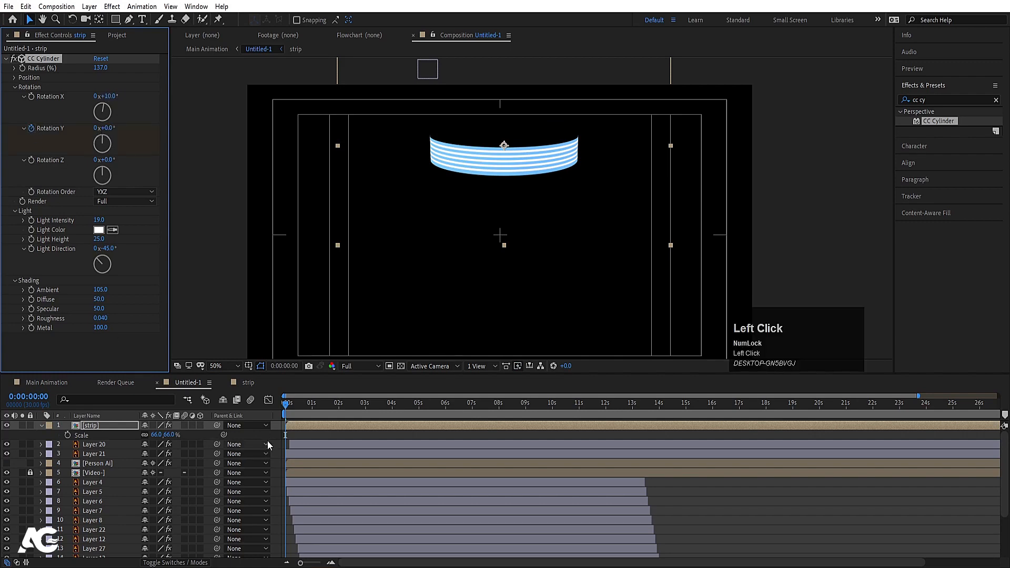
key(u)
click(500, 403)
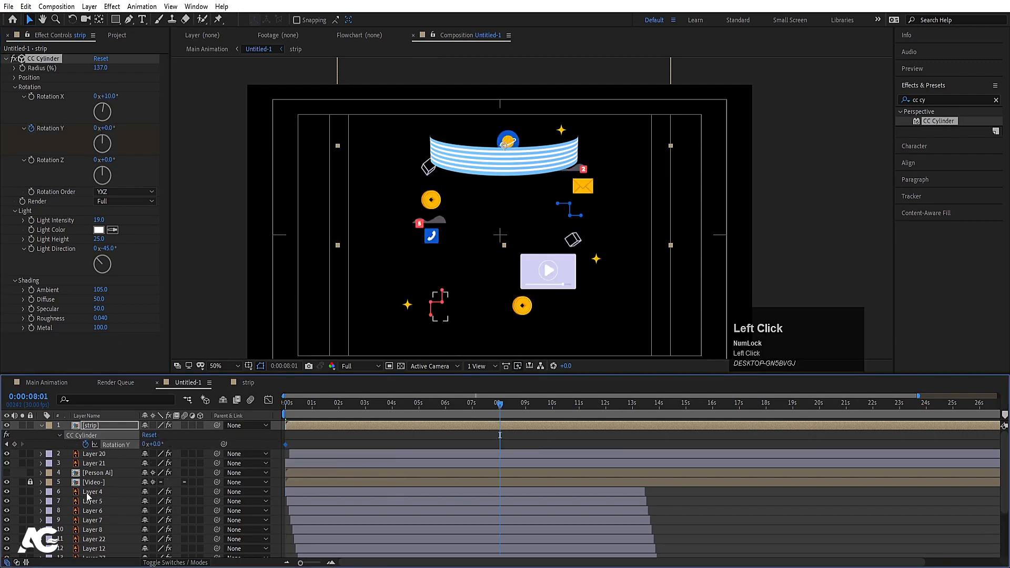
click(144, 445)
text(3)
key(Return)
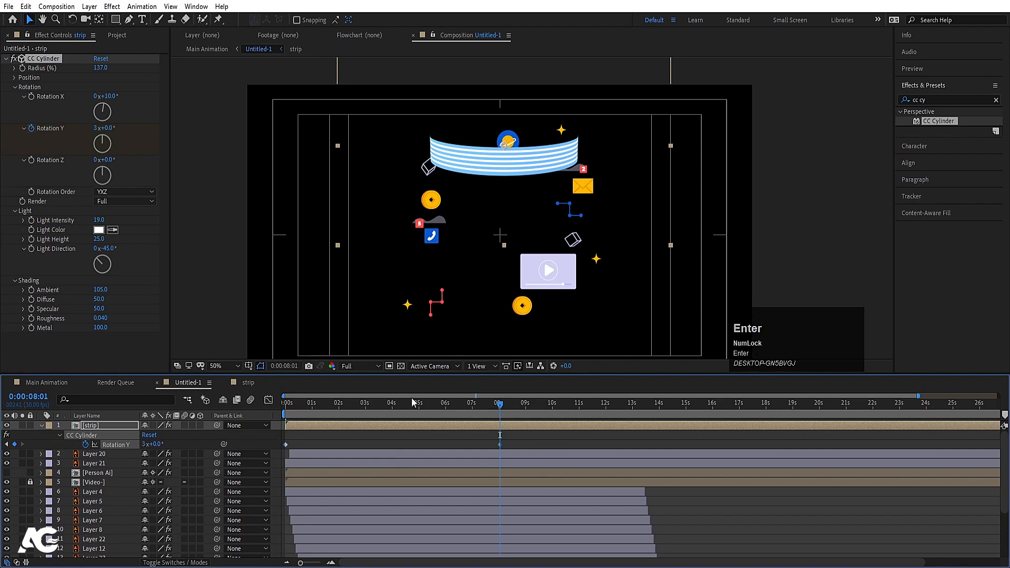
Solo the strip layer and preview its rotation from the start of the timeline.
click(287, 404)
key(space)
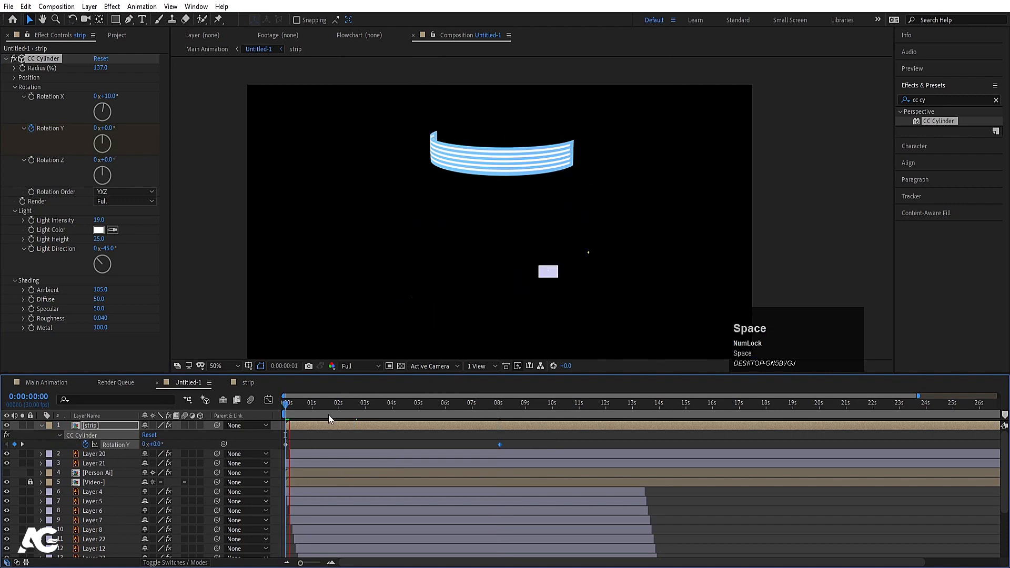
click(99, 434)
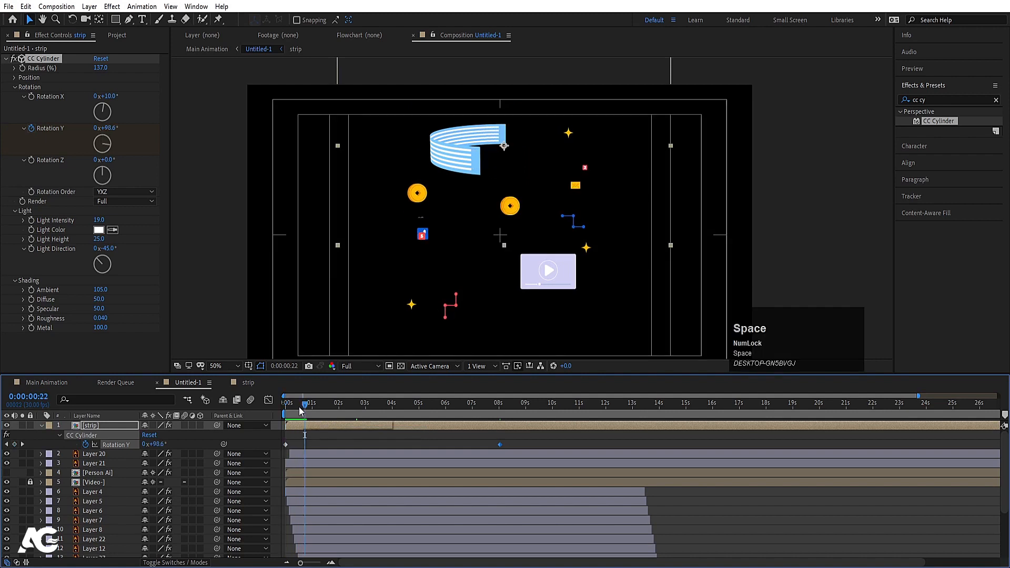
key(space)
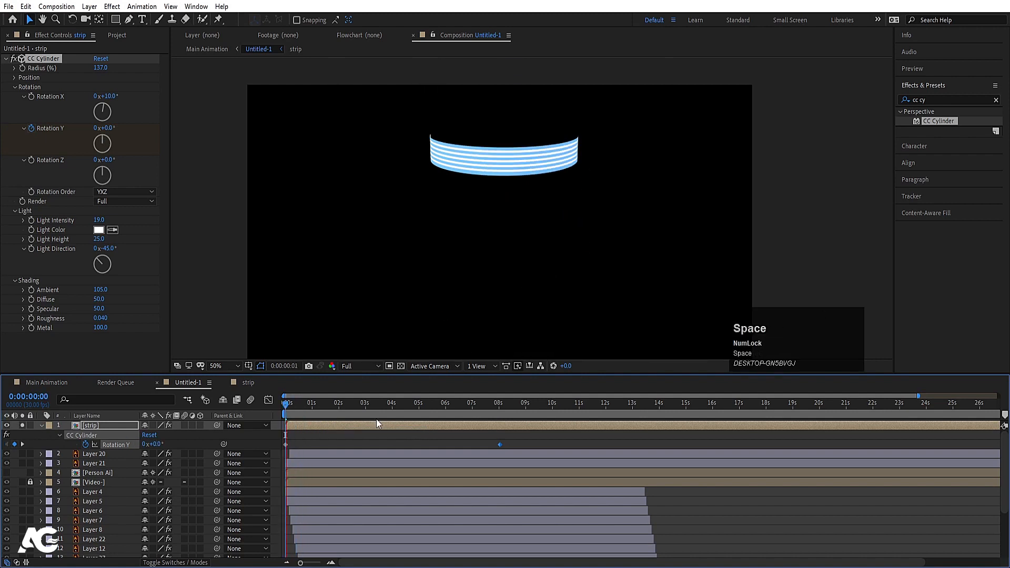
Change the Rotation Y keyframe at 0:00:08:01 to -10 revolutions and preview the spin from the start.
key(k)
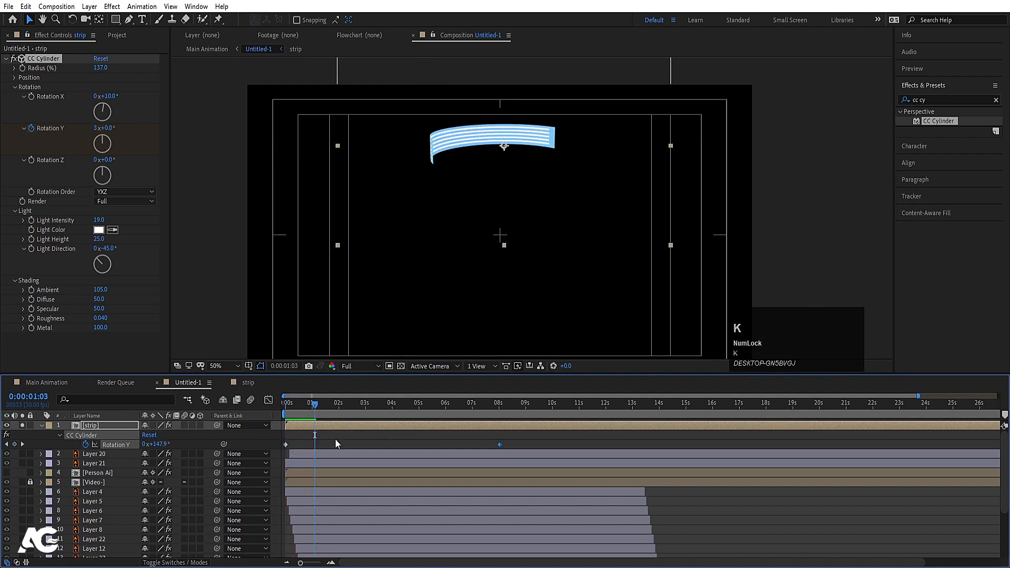
click(145, 445)
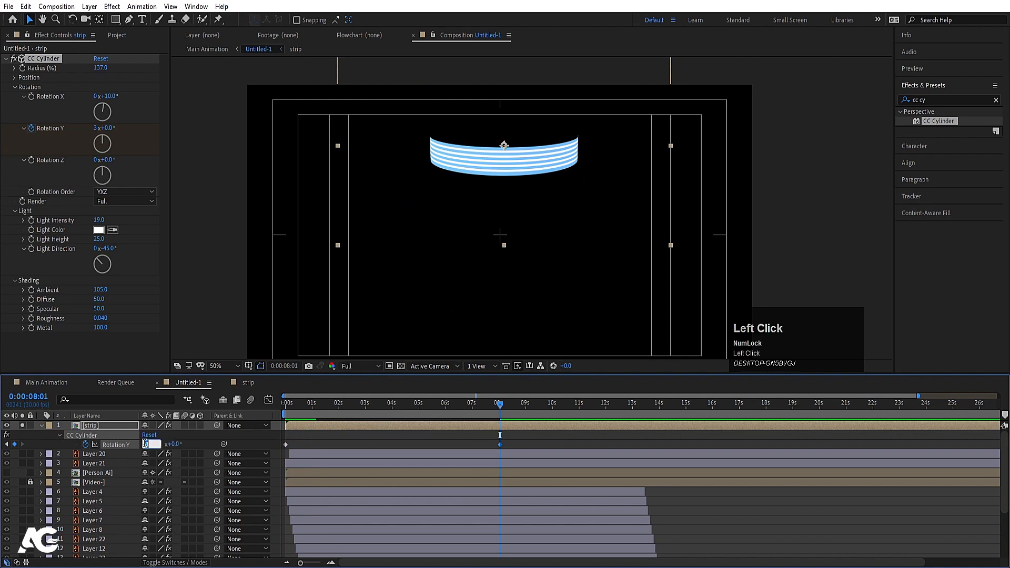
text(-10)
key(Return)
key(space)
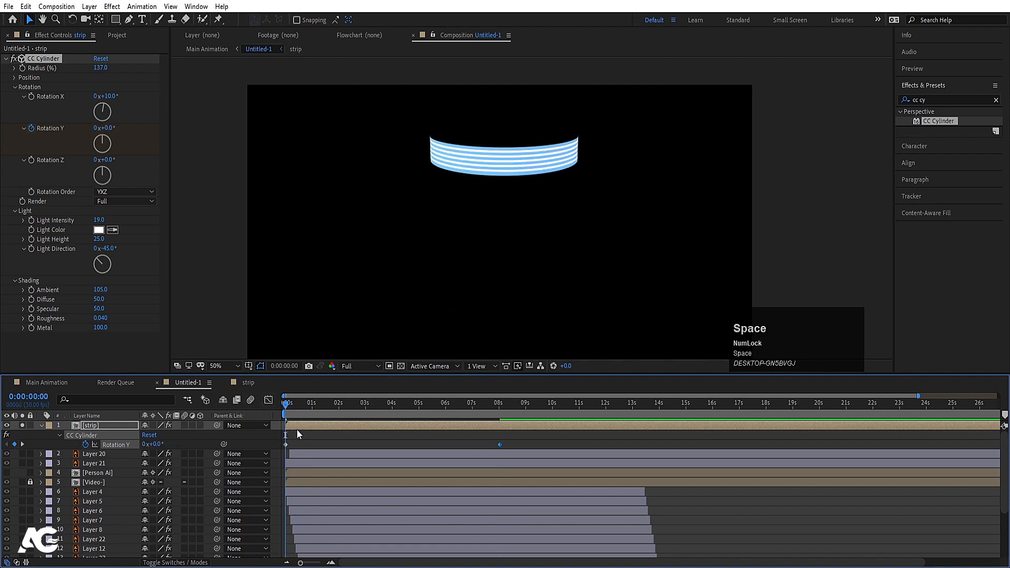
key(space)
Lower the composition preview resolution to Quarter and play back the strip's rotation.
click(356, 367)
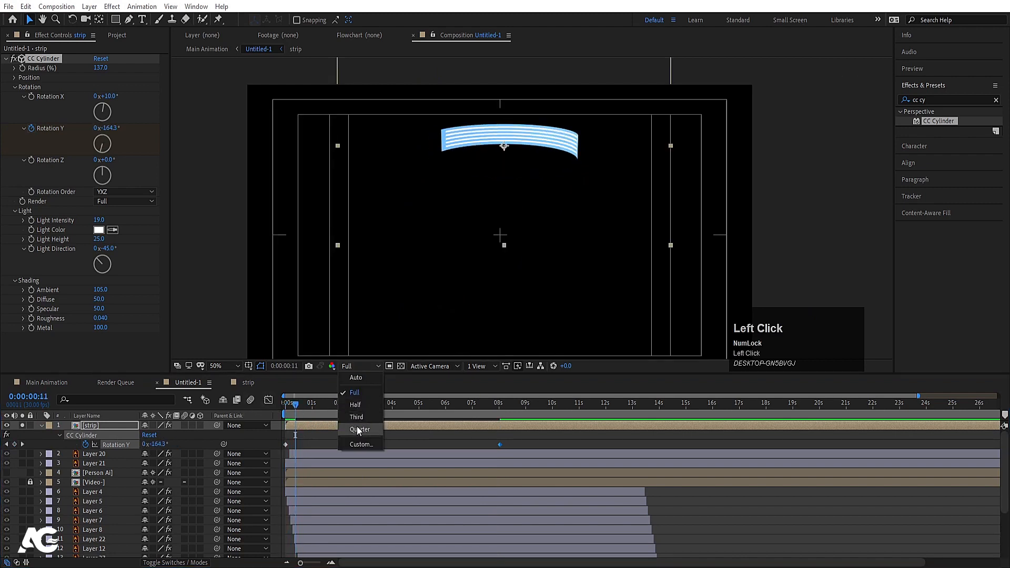
click(354, 435)
key(space)
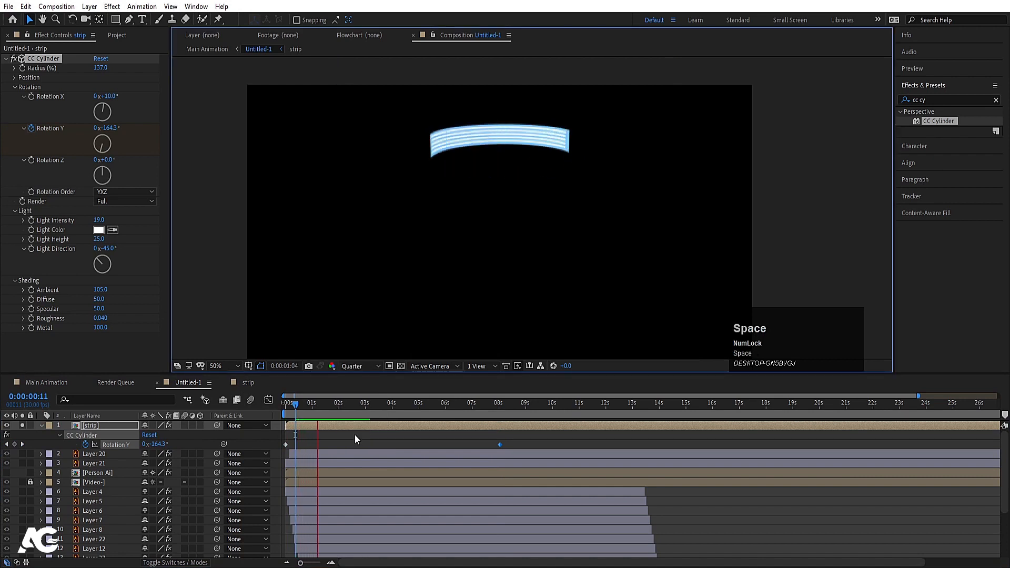
drag(330, 405, 301, 404)
key(space)
key(space)
Duplicate the strip layer and give the upper copy an Aqua label.
click(103, 425)
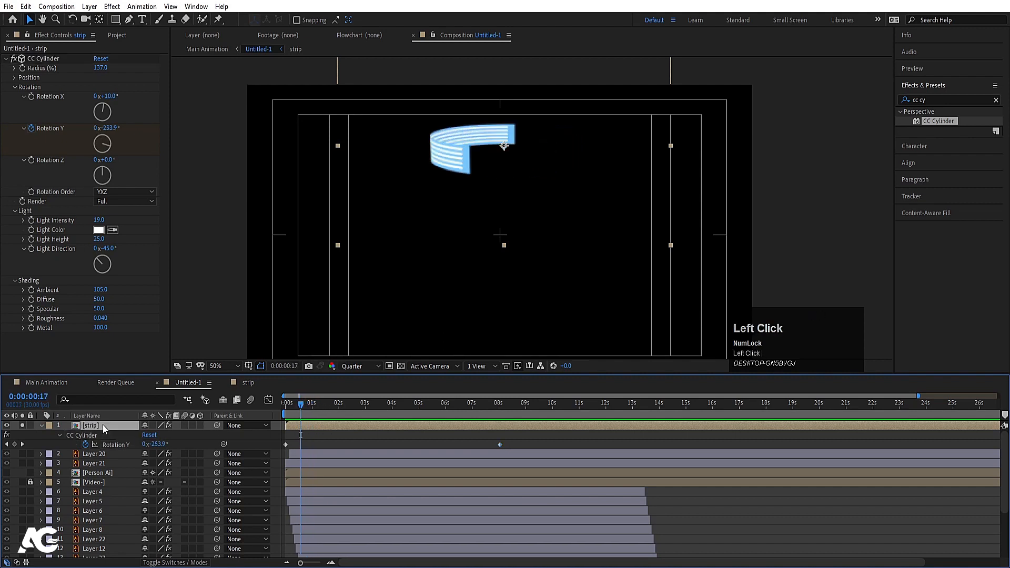
key(ctrl+d)
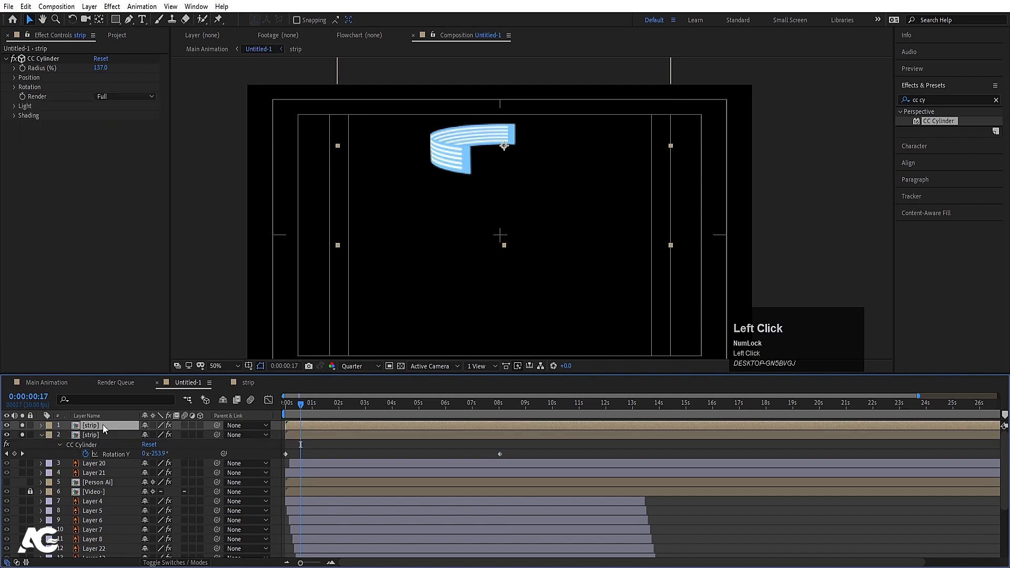
click(49, 426)
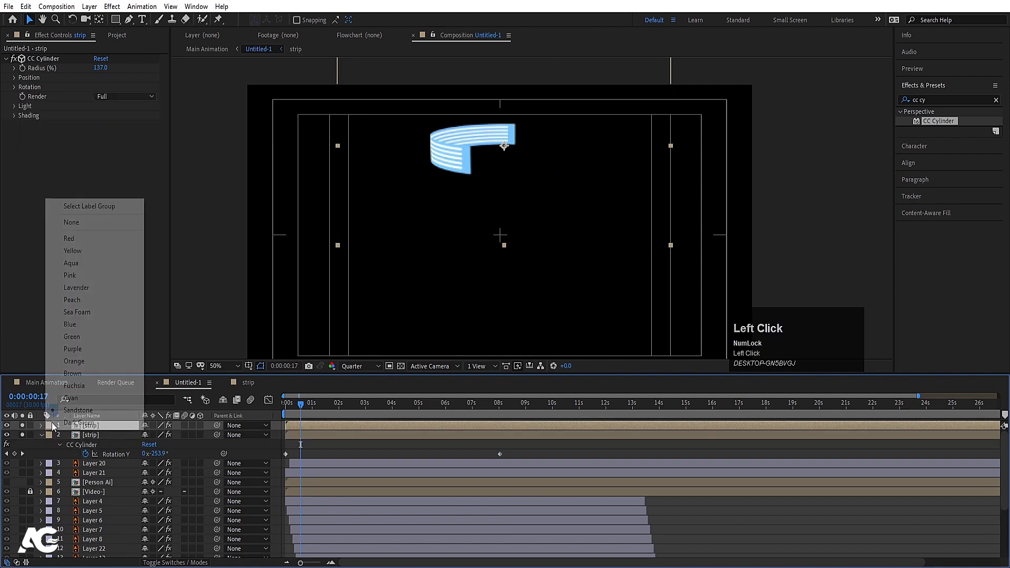
click(79, 263)
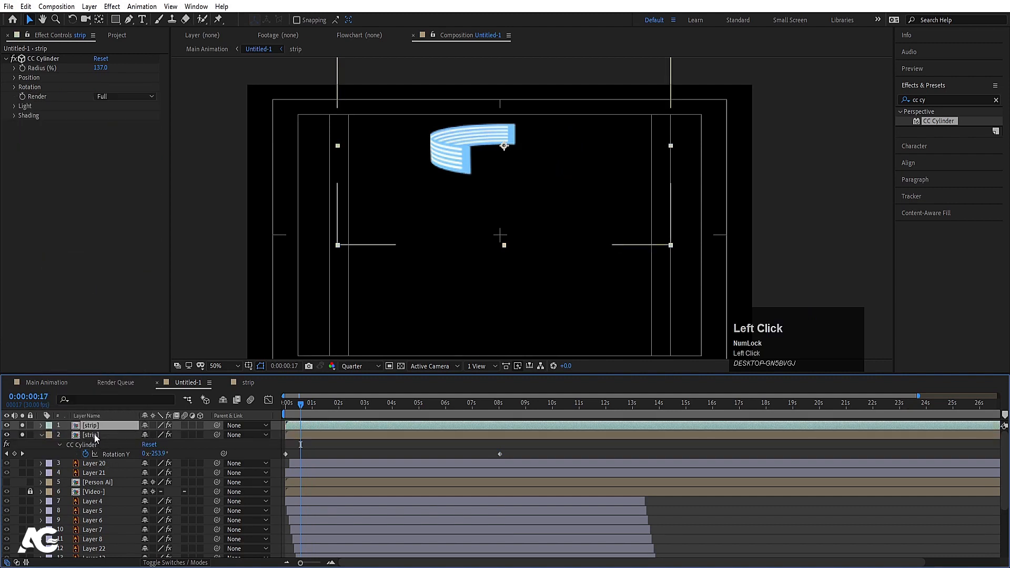
Set CC Cylinder's Render option to Outside on the upper strip layer and Inside on the lower one.
click(108, 94)
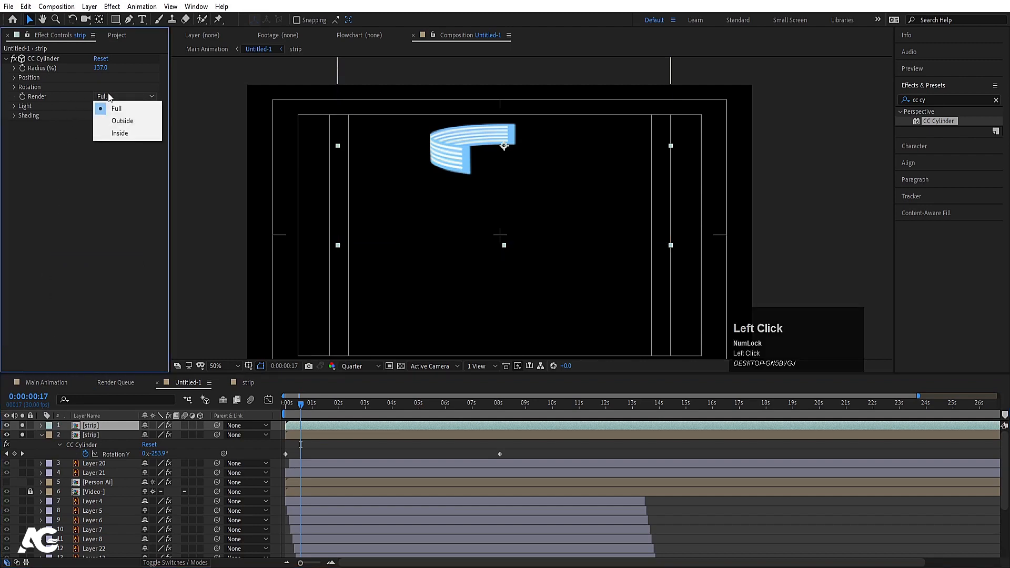
click(124, 123)
click(96, 437)
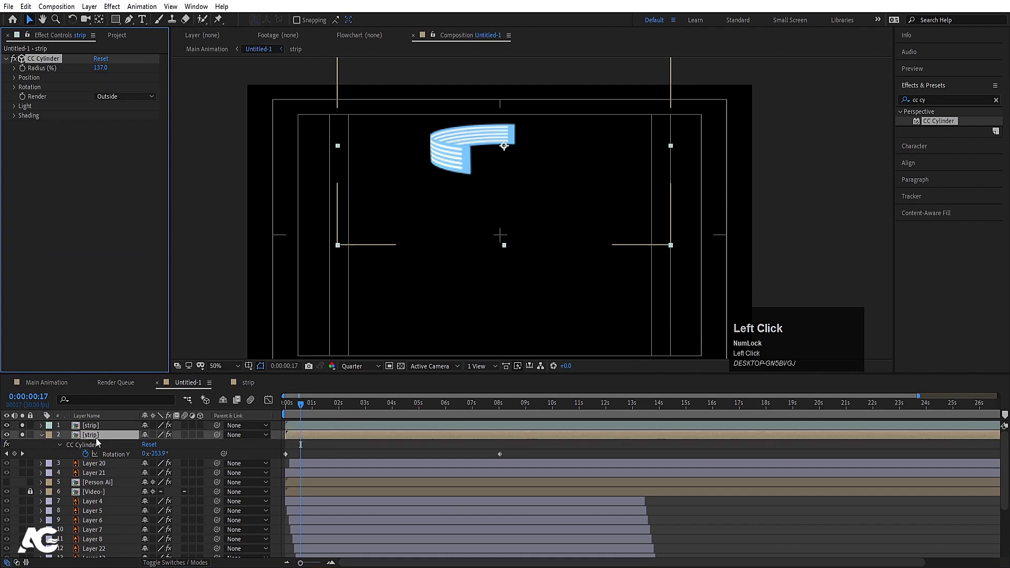
click(106, 201)
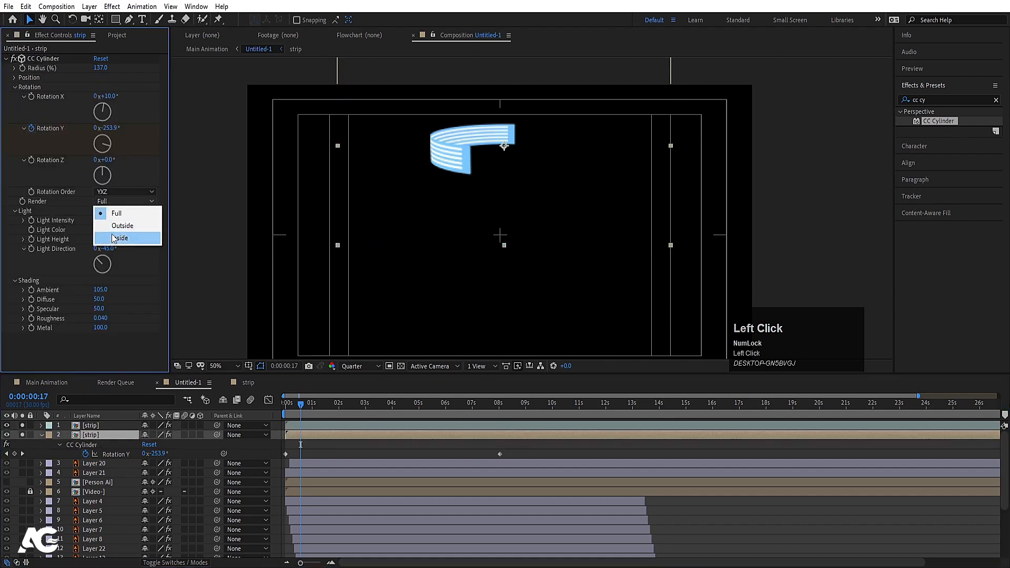
click(113, 239)
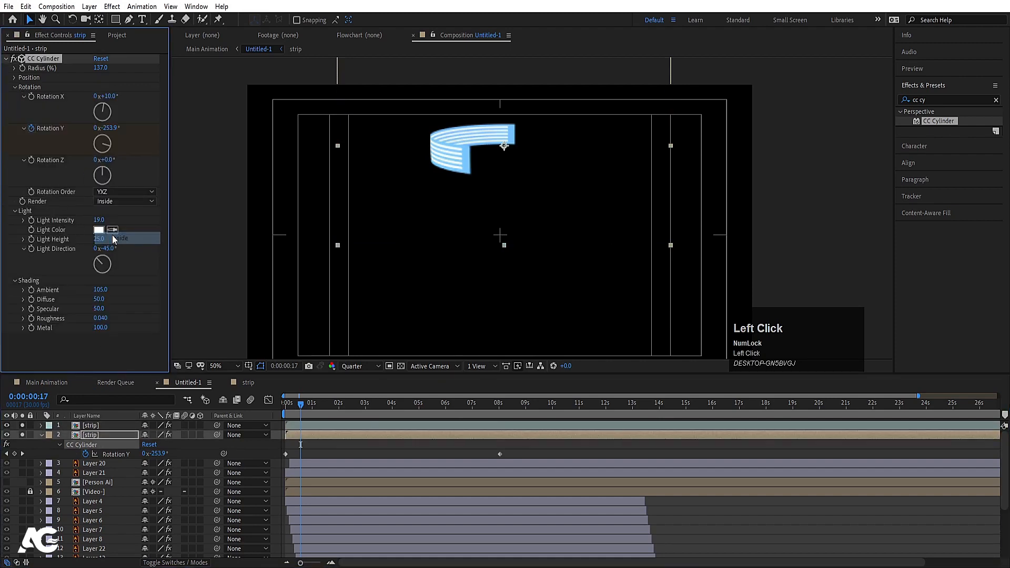
click(7, 58)
Find the Fill effect and apply it to the lower strip layer.
click(169, 381)
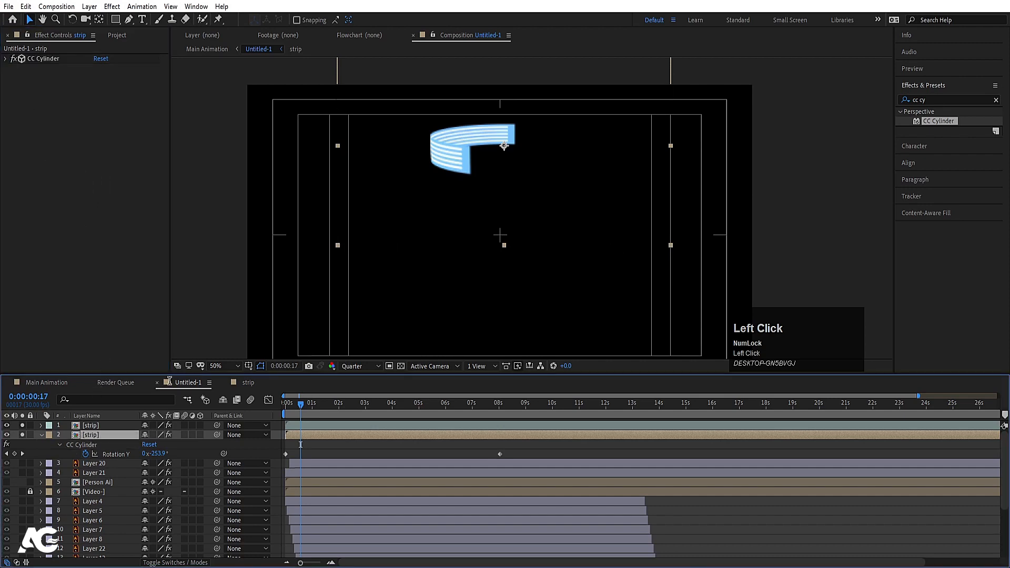
click(937, 101)
key(ctrl+a)
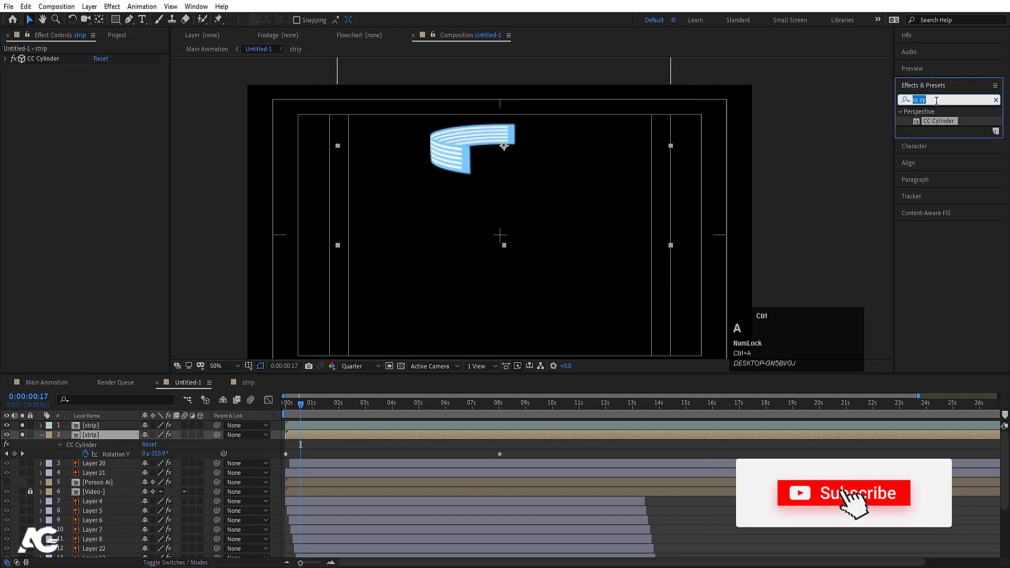
text(fill)
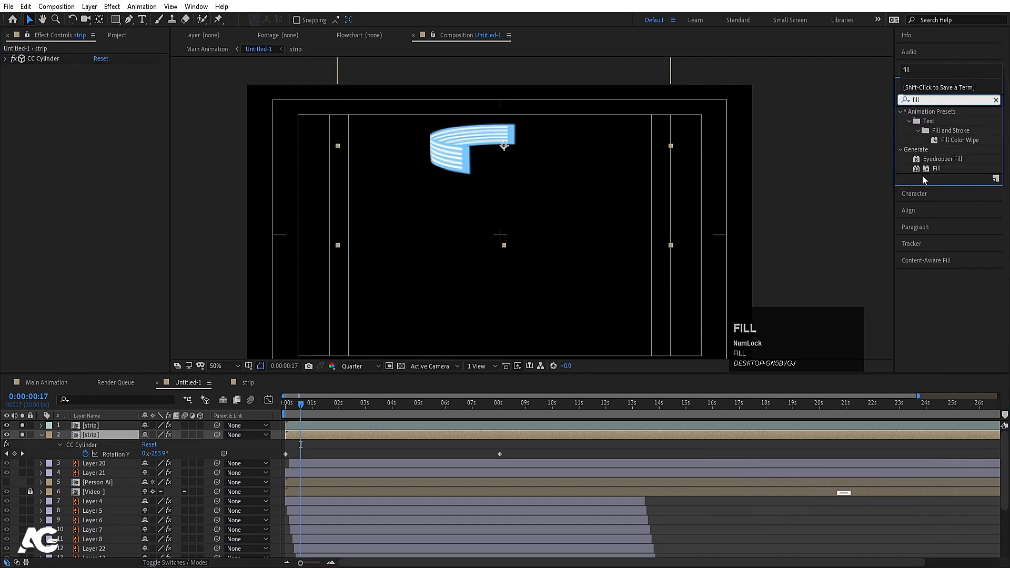
click(937, 169)
double_click(936, 168)
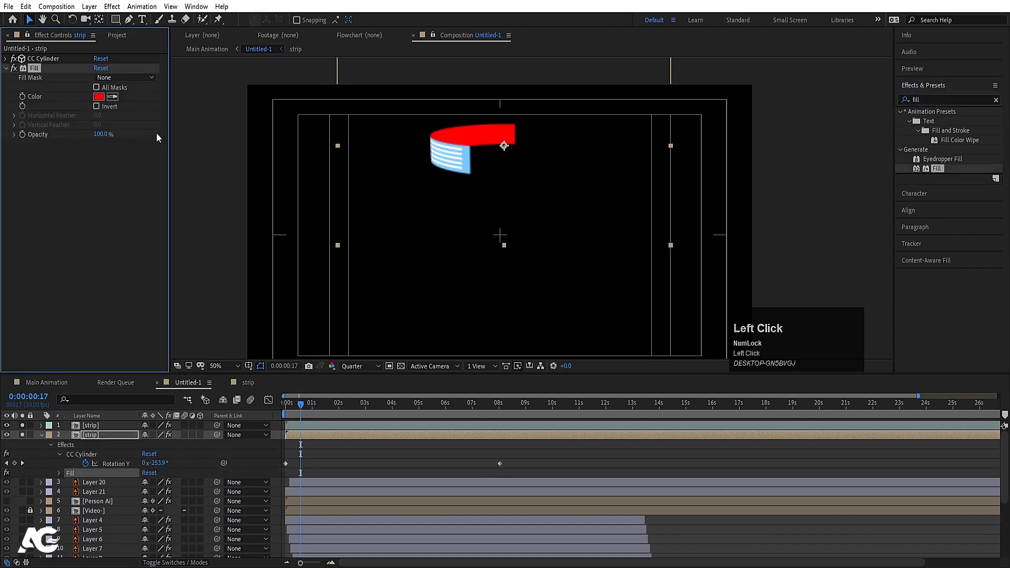
Set the Fill colour on the lower strip layer to dark blue and preview the spinning ring.
click(99, 97)
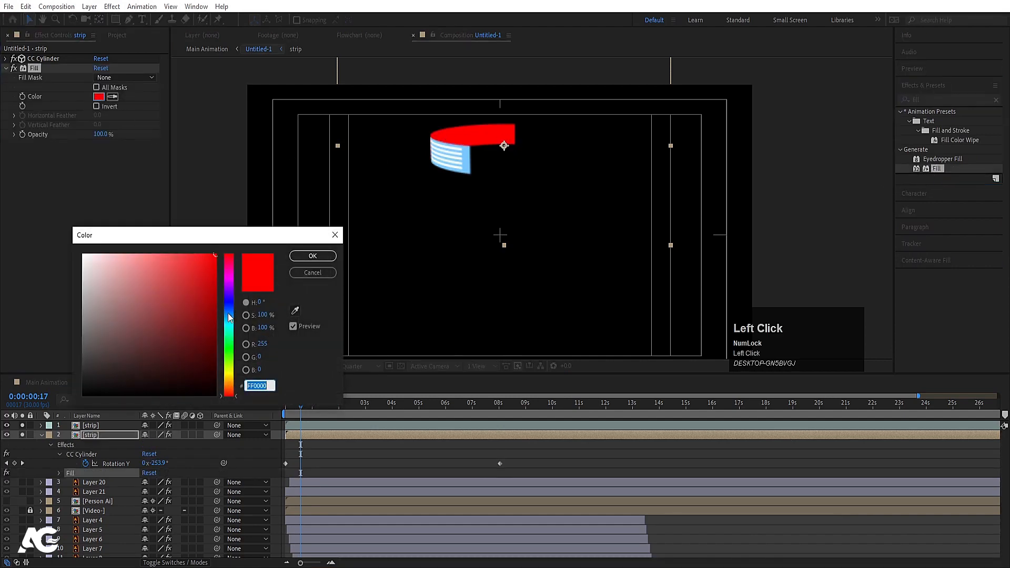
click(228, 314)
drag(205, 309, 226, 314)
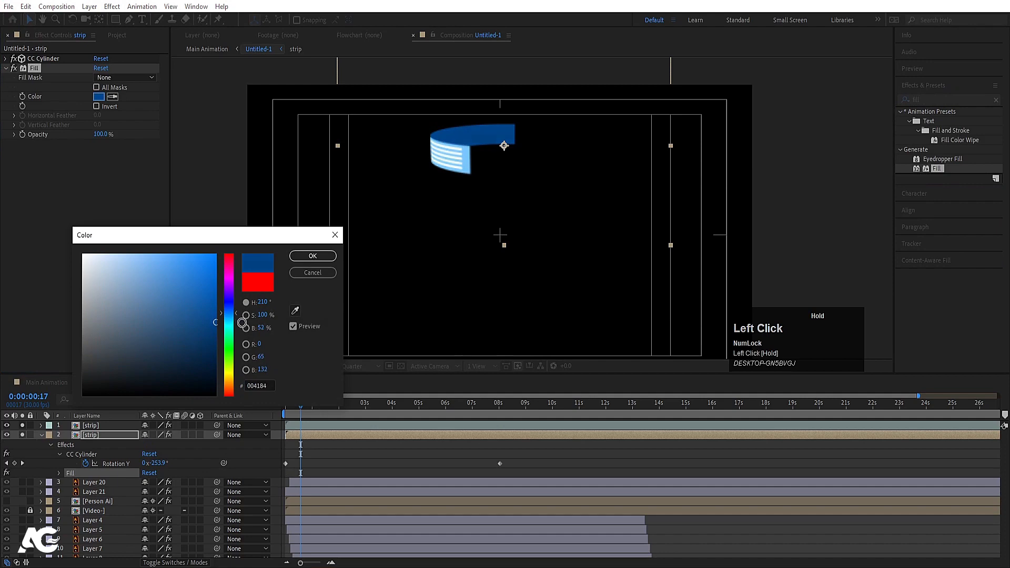
key(Return)
click(340, 454)
key(u)
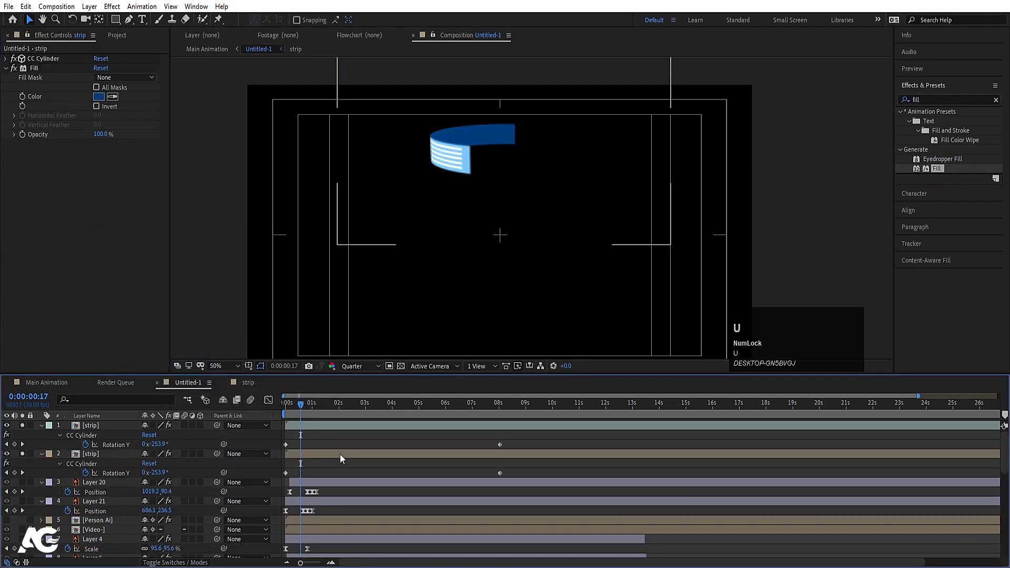
key(space)
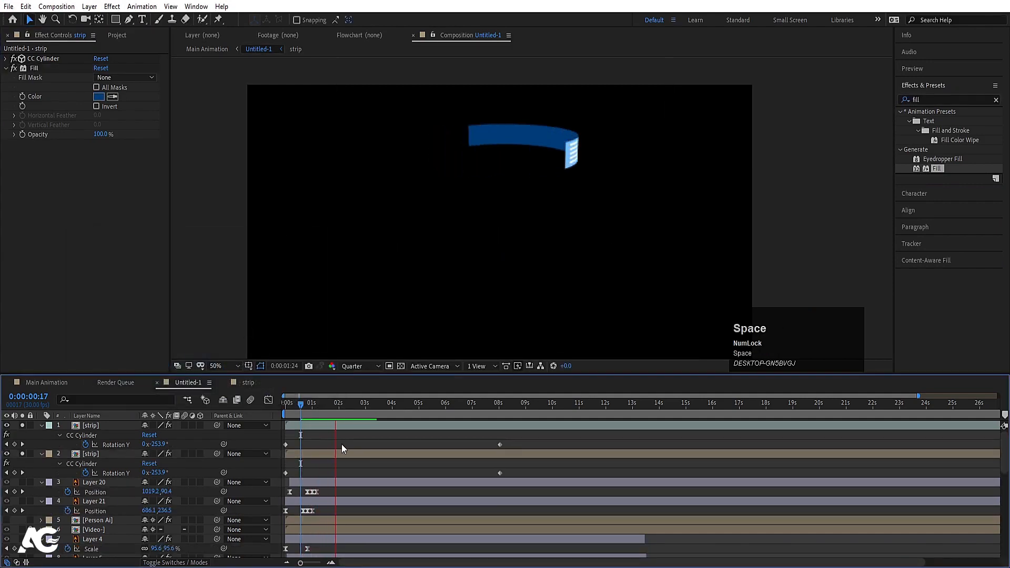
key(space)
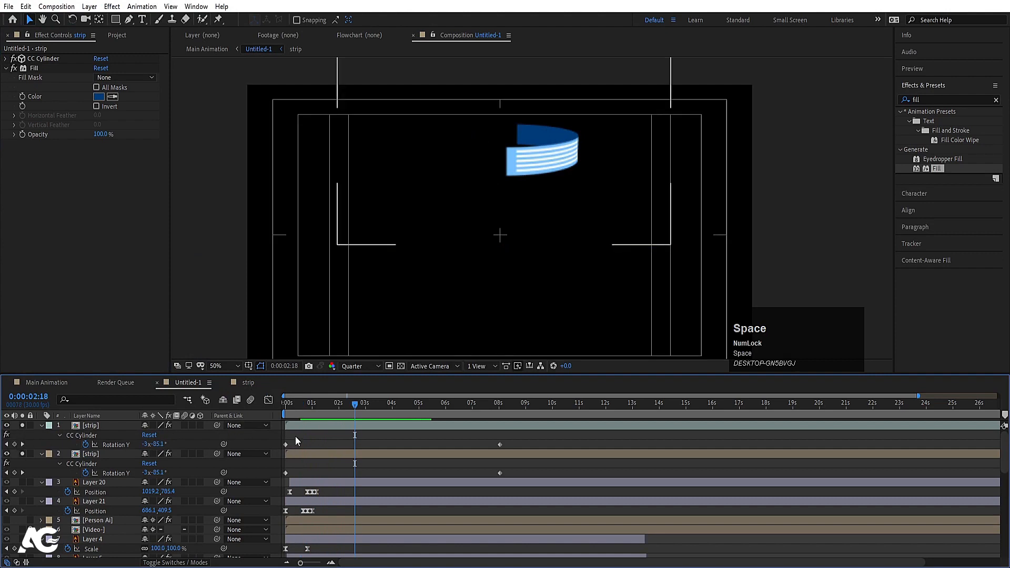
Unsolo both strip layers and make the Person Ai layer visible.
key(u)
drag(23, 434, 23, 425)
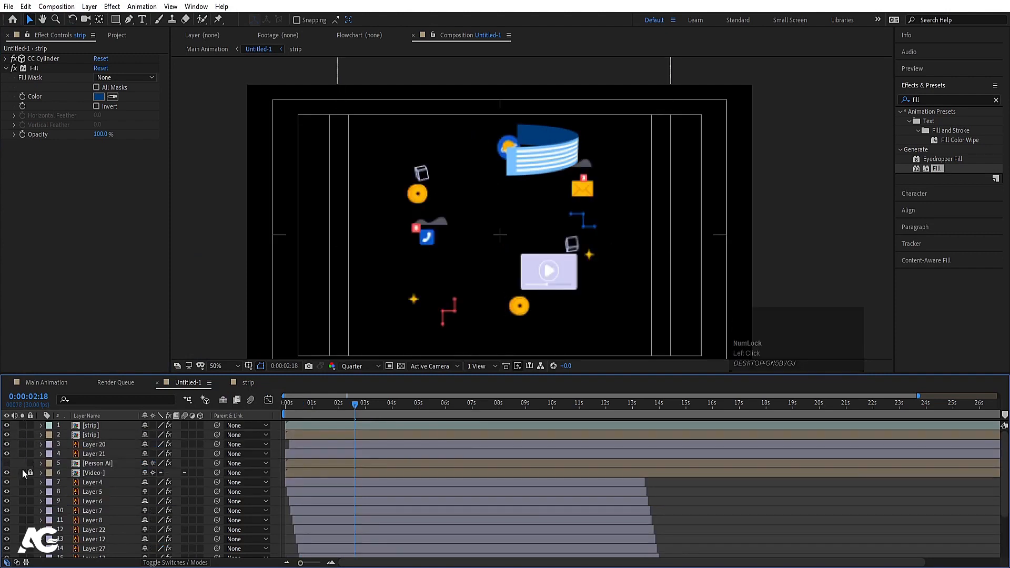
click(7, 463)
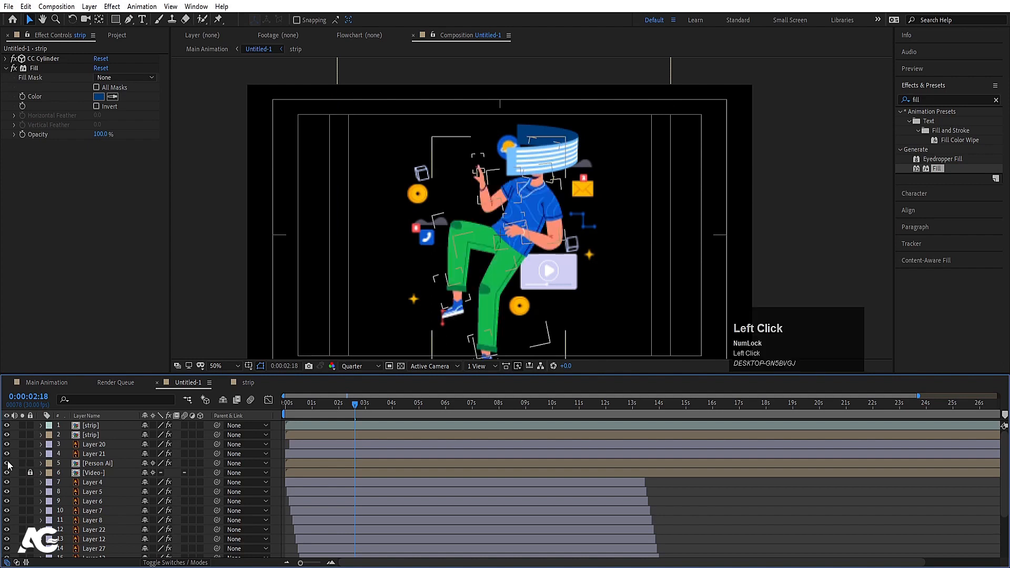
Try both strip layers at the character's waist and preview the motion there.
click(96, 463)
click(91, 435)
shift+click(90, 426)
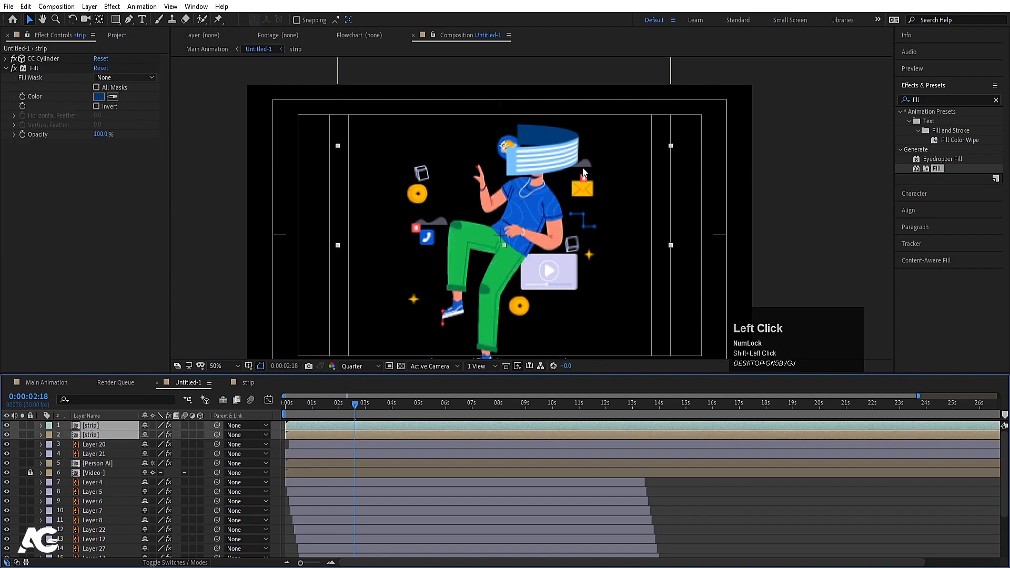
drag(557, 168, 567, 218)
key(space)
click(475, 221)
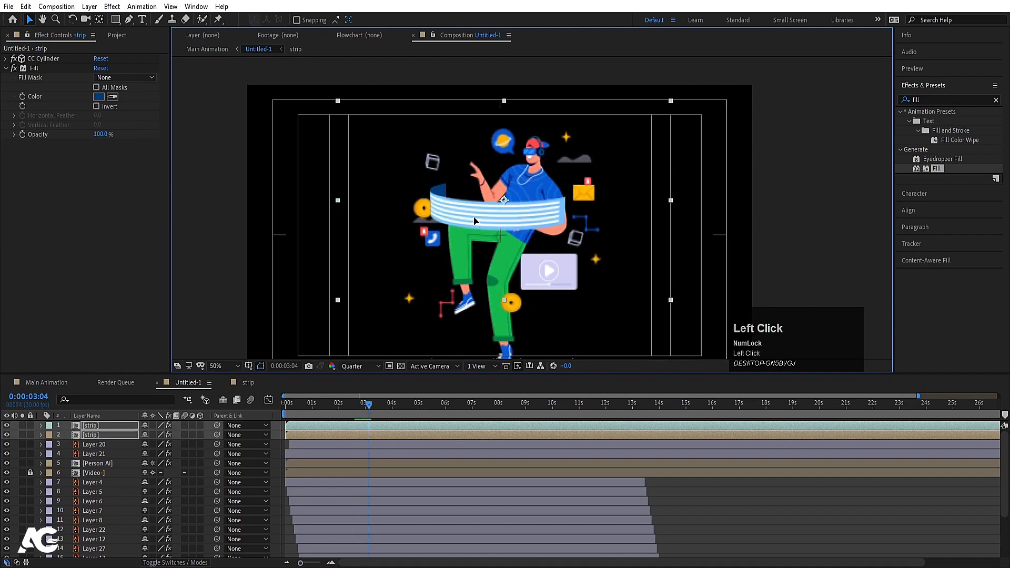
Try both strip layers around and slightly above the character's head, previewing each placement.
drag(475, 221, 476, 153)
key(space)
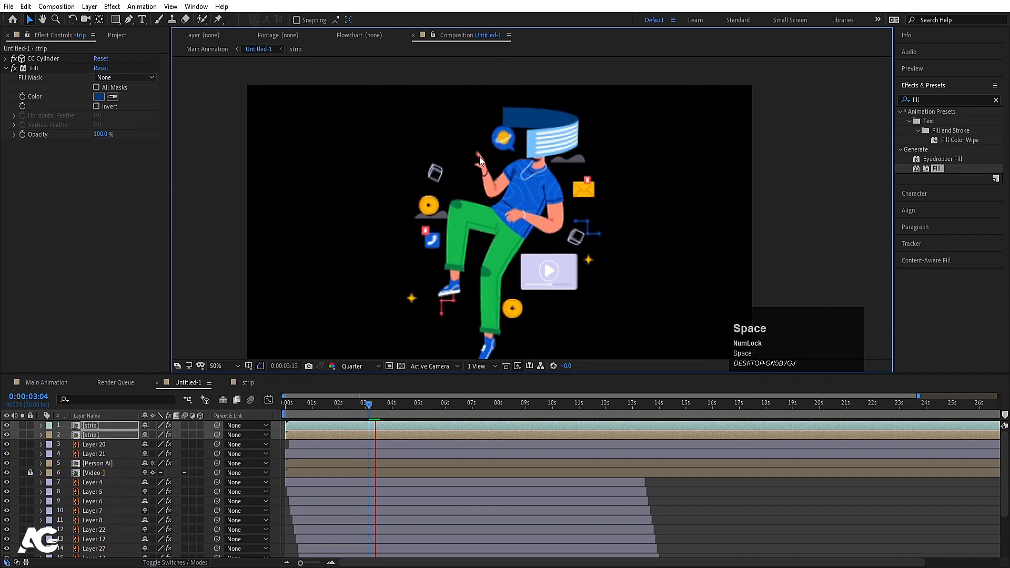
key(space)
drag(476, 130, 482, 119)
key(space)
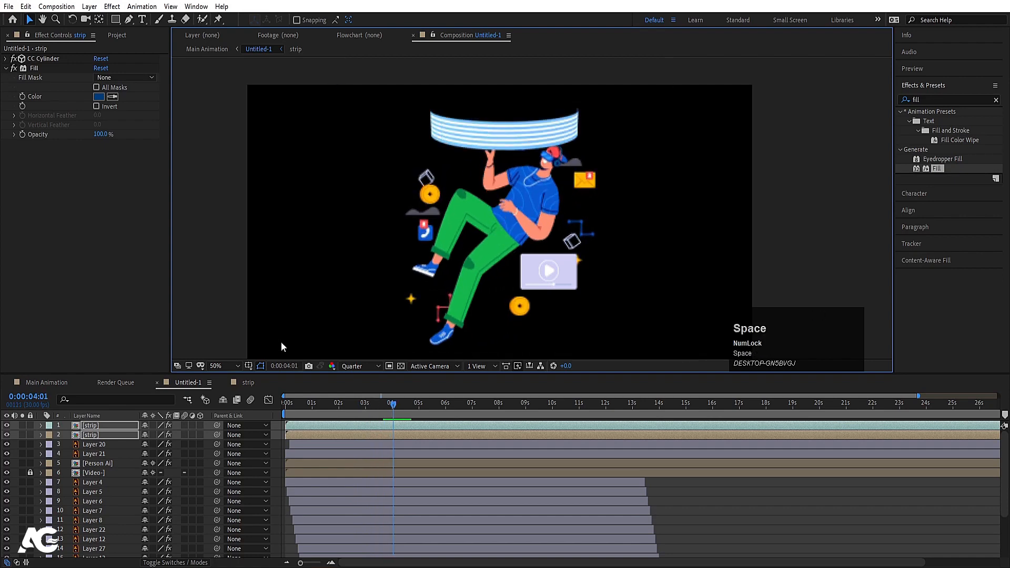
key(space)
click(277, 425)
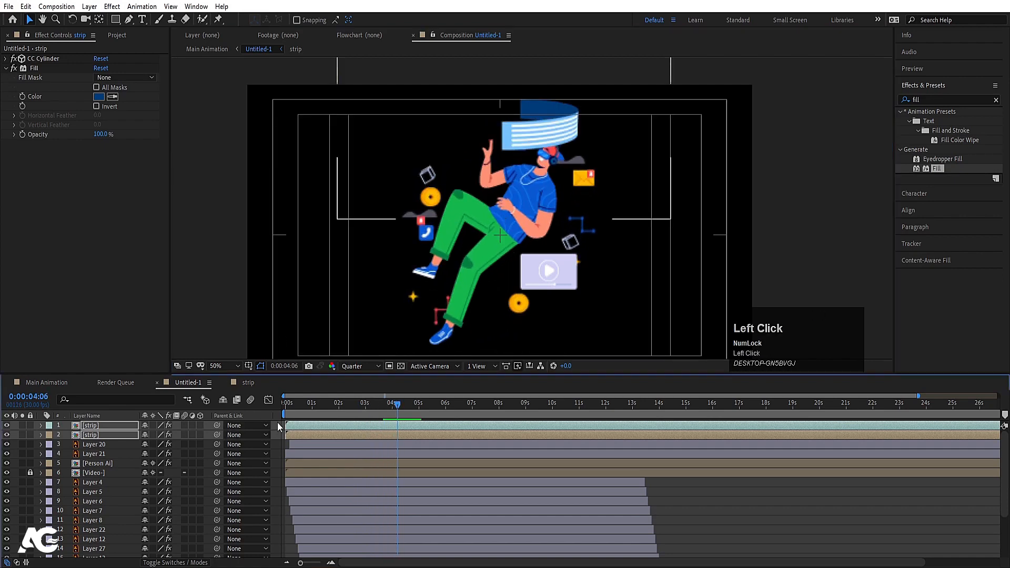
Move the lower strip layer beneath the Person Ai layer in the stacking order and preview the overlap.
click(105, 436)
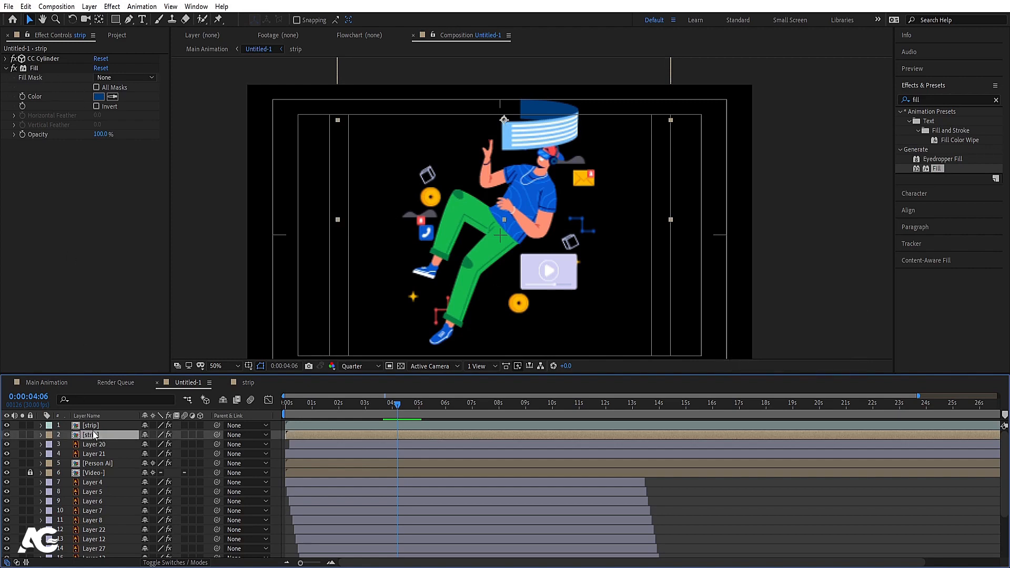
drag(95, 435, 121, 469)
key(space)
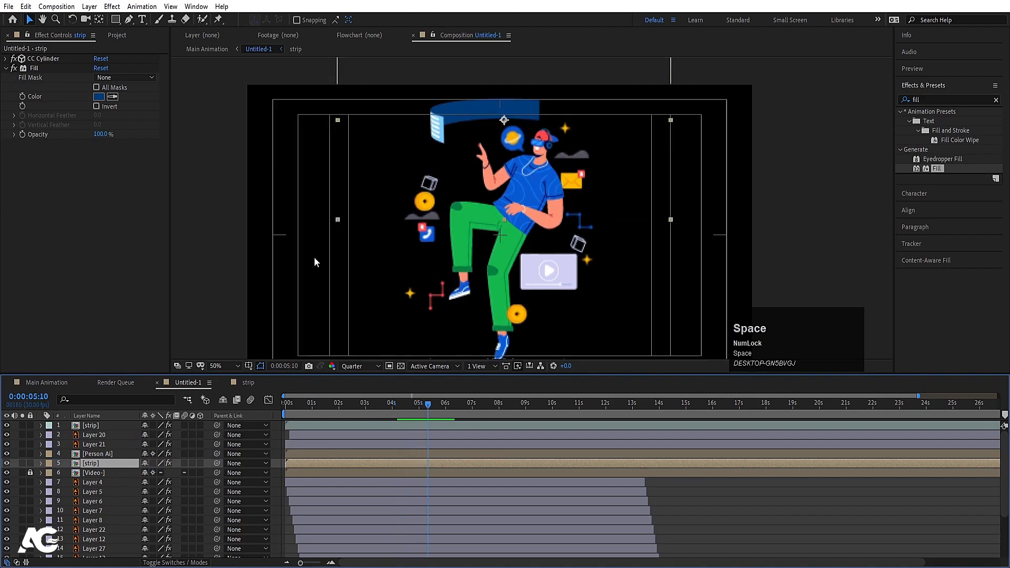
Move both strip layers down so the ring circles the character's thighs, and preview the animation from the start.
ctrl+click(106, 427)
drag(504, 121, 504, 146)
key(space)
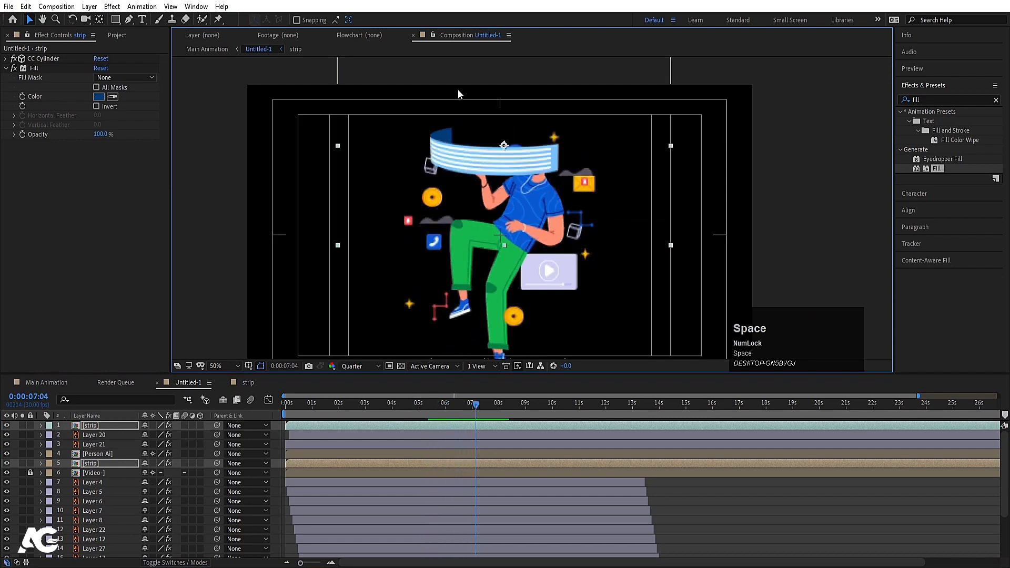
drag(508, 168, 510, 267)
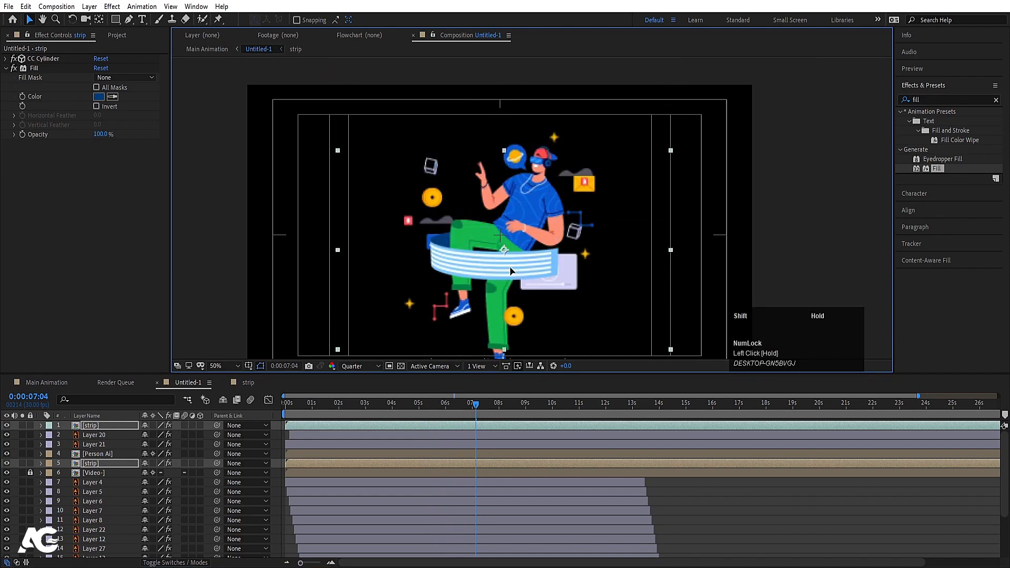
key(space)
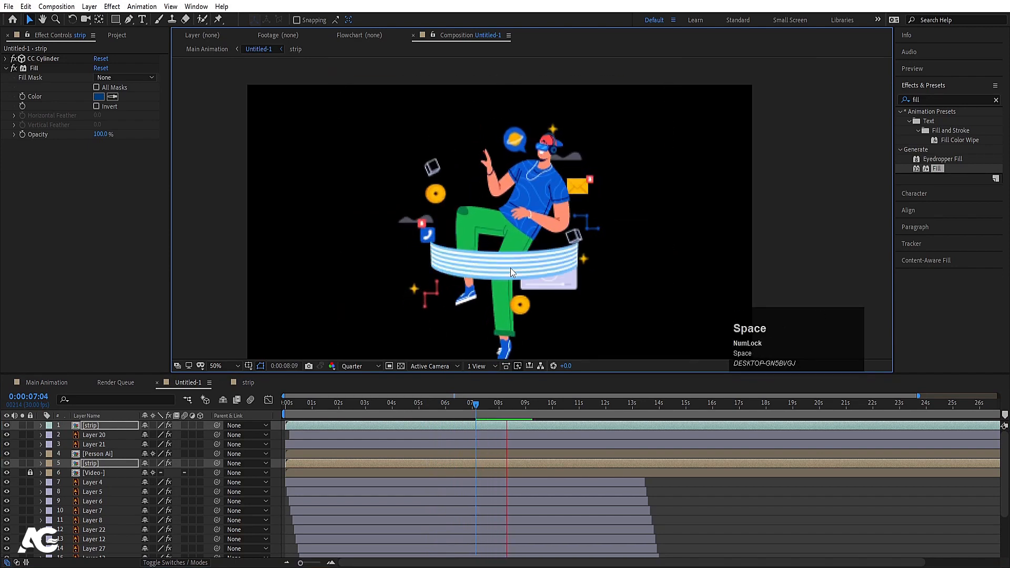
key(space)
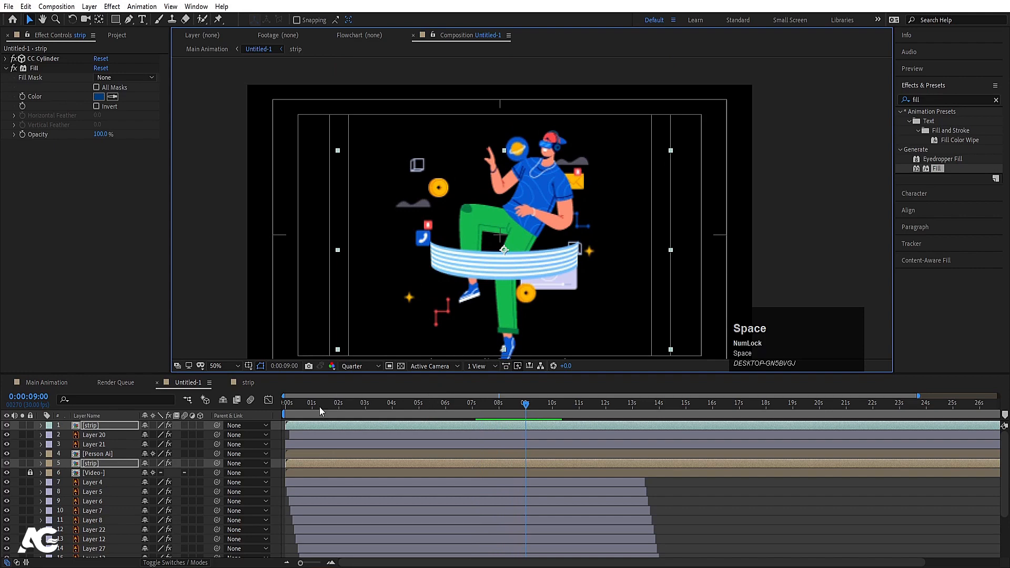
click(286, 403)
key(space)
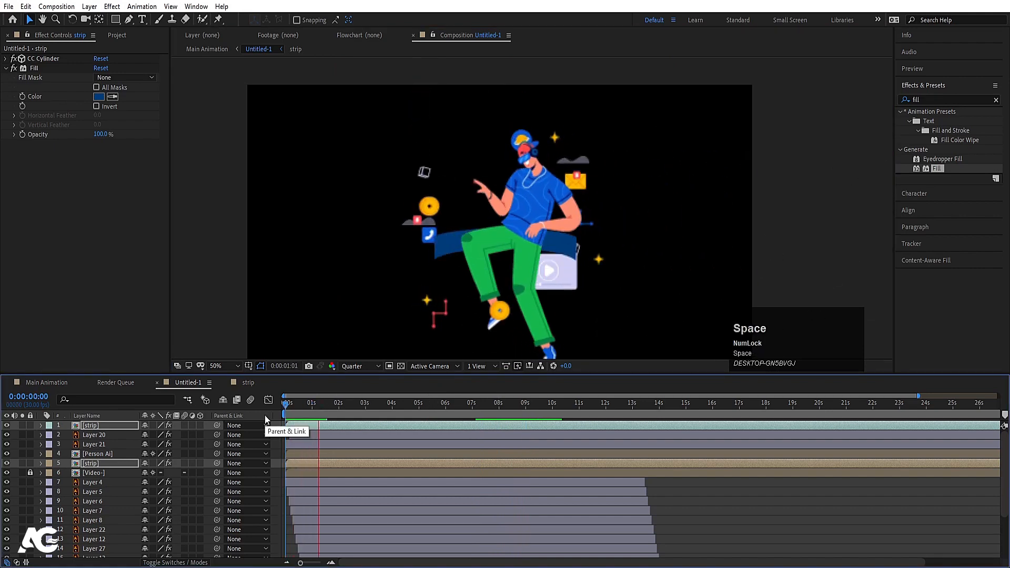
key(space)
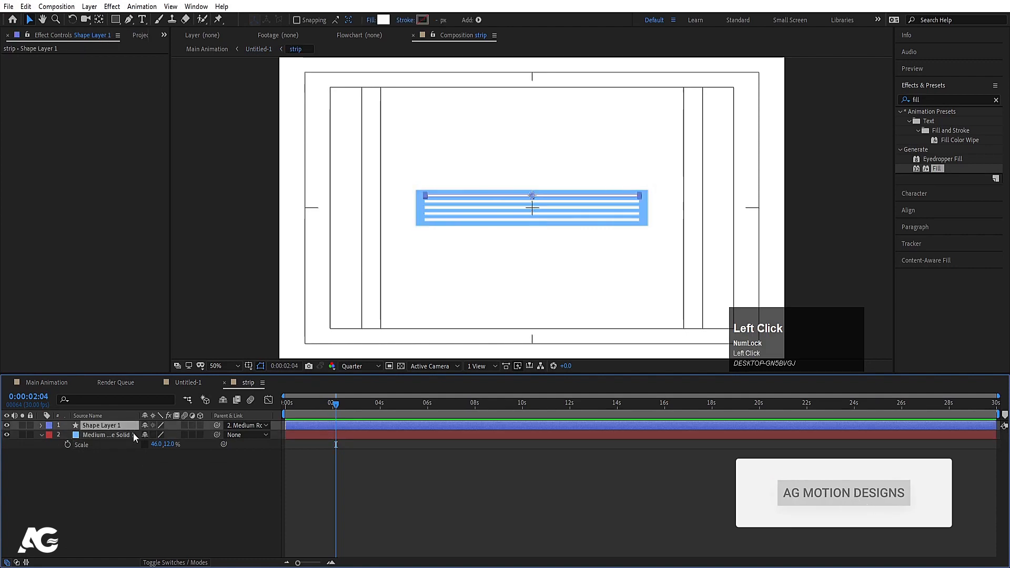
Set the blue solid's Scale to 46.0, 10.0% in the strip composition and preview the thinner ring in Untitled-1.
click(122, 434)
drag(169, 445, 172, 445)
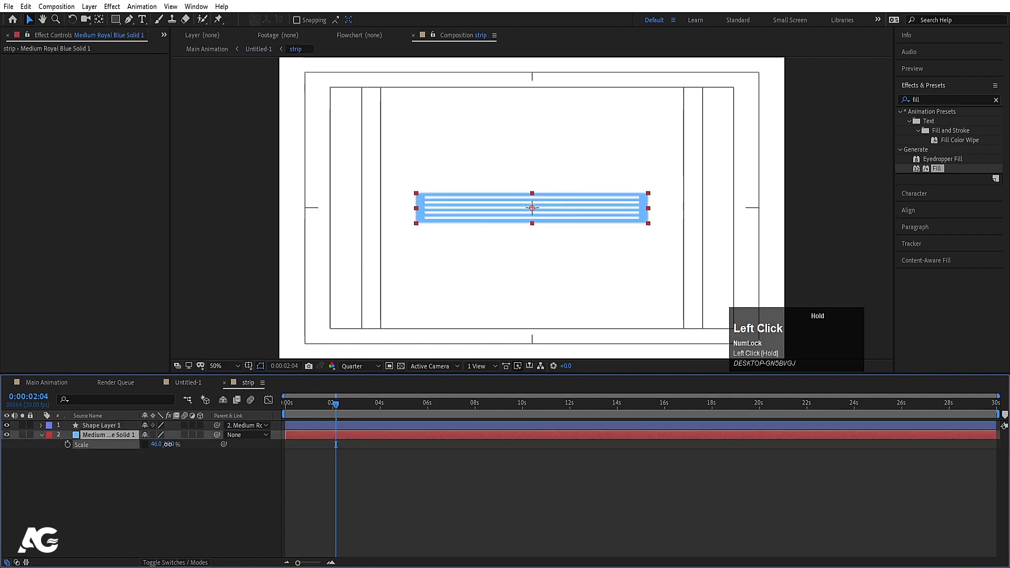
click(198, 382)
key(space)
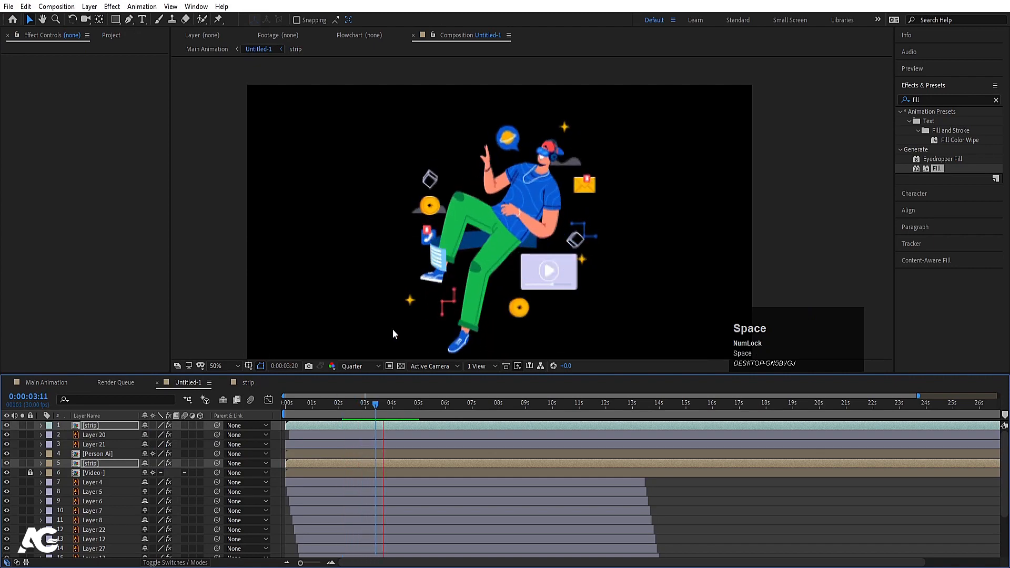
key(space)
drag(313, 409, 241, 404)
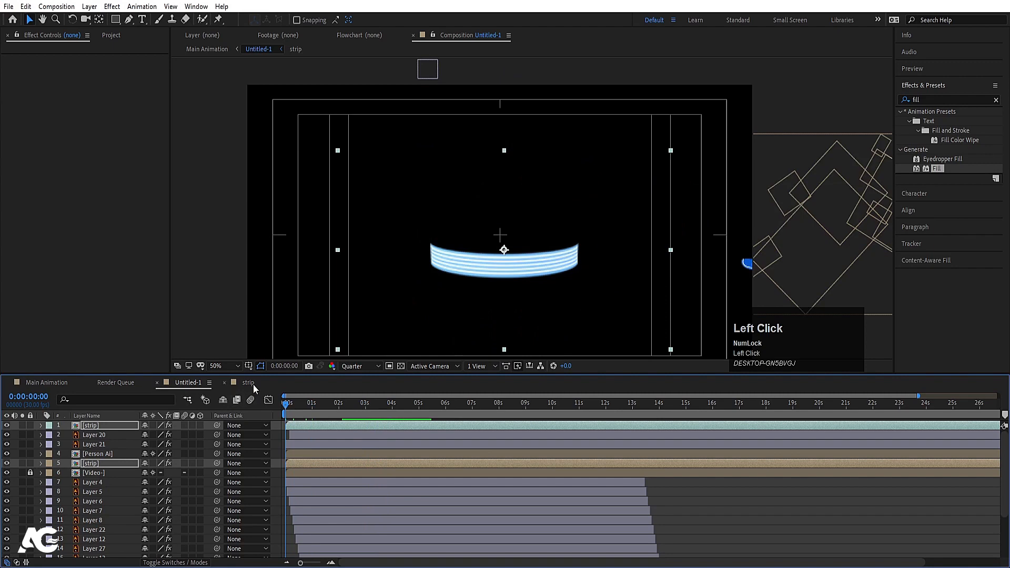
Move the blue solid's anchor point to the middle of its left edge in the strip composition.
click(253, 385)
click(85, 436)
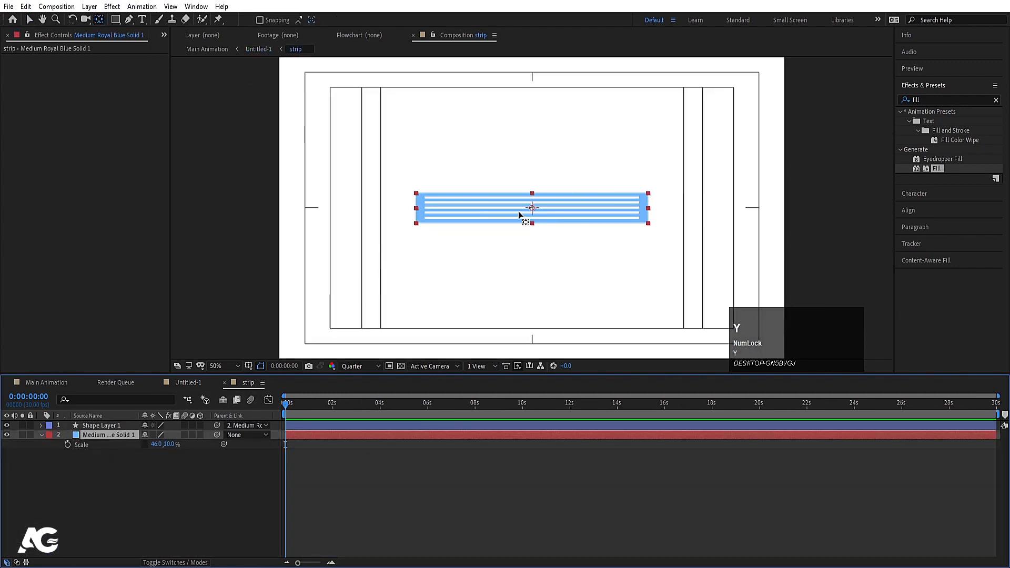
drag(533, 208, 421, 213)
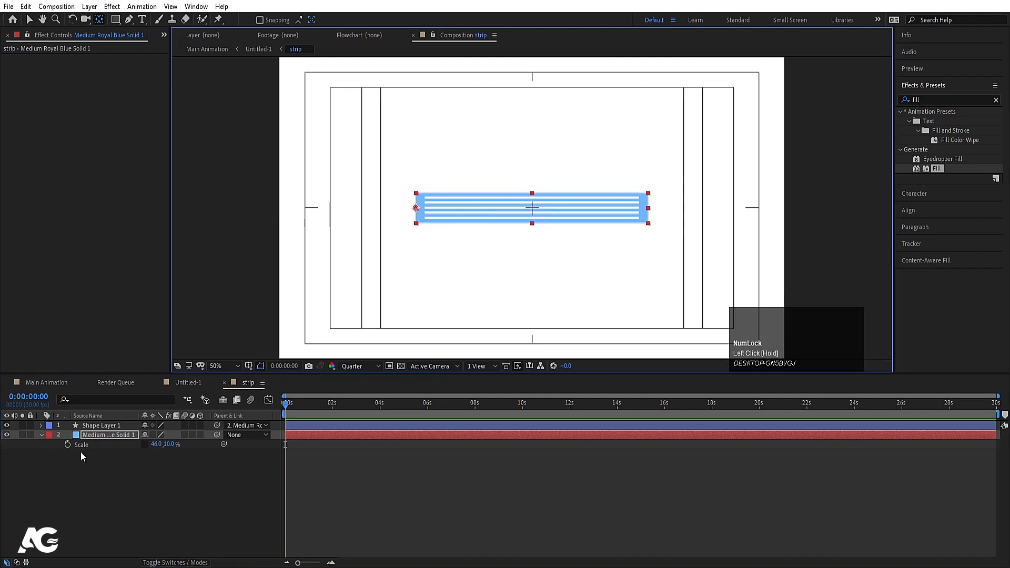
Keyframe the blue solid's Scale from 0.0, 10.0% at 0:00:00:00 to 46.0, 10.0% at 0:00:01:00.
click(65, 444)
key(equal)
key(equal)
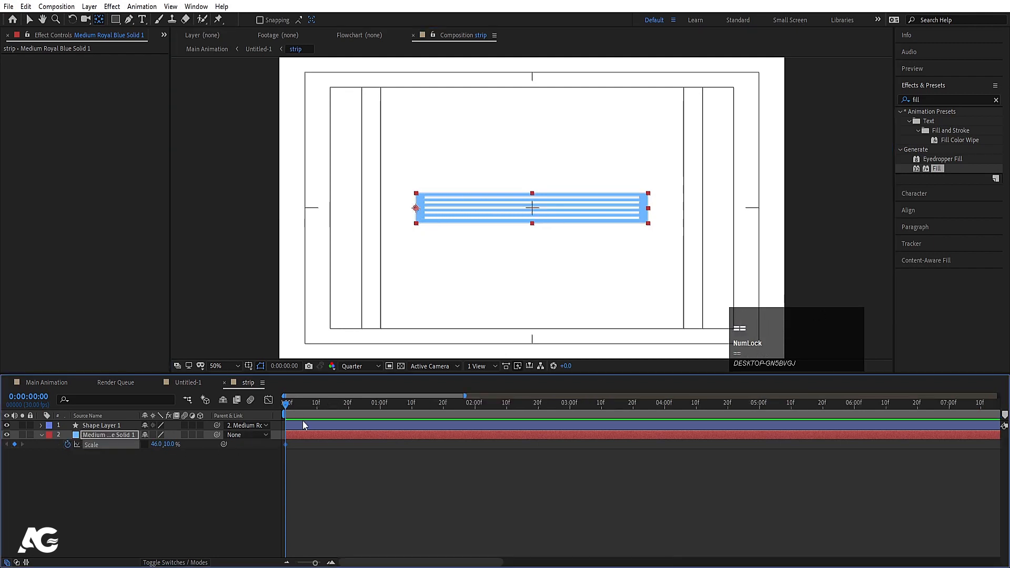
click(379, 408)
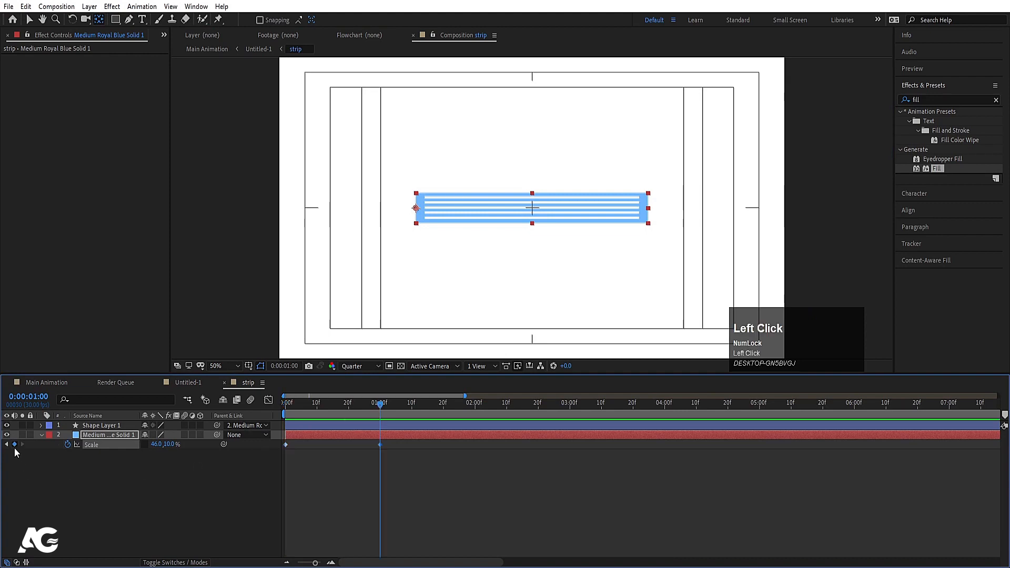
key(j)
click(157, 444)
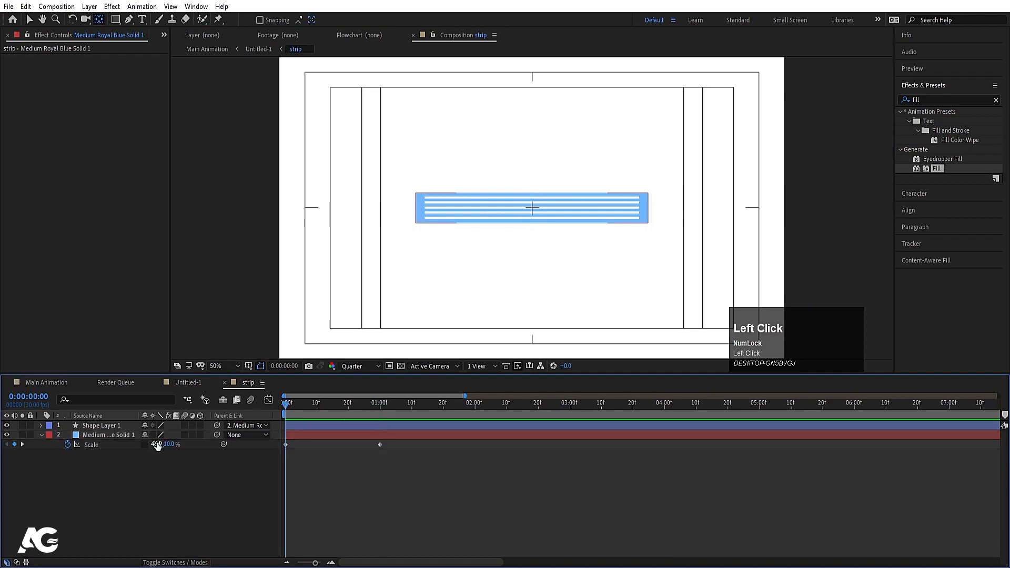
key(Return)
Ease both Scale keyframes in the speed graph, pulling the last keyframe's influence to 100%, and preview the strip growing.
drag(446, 487, 280, 408)
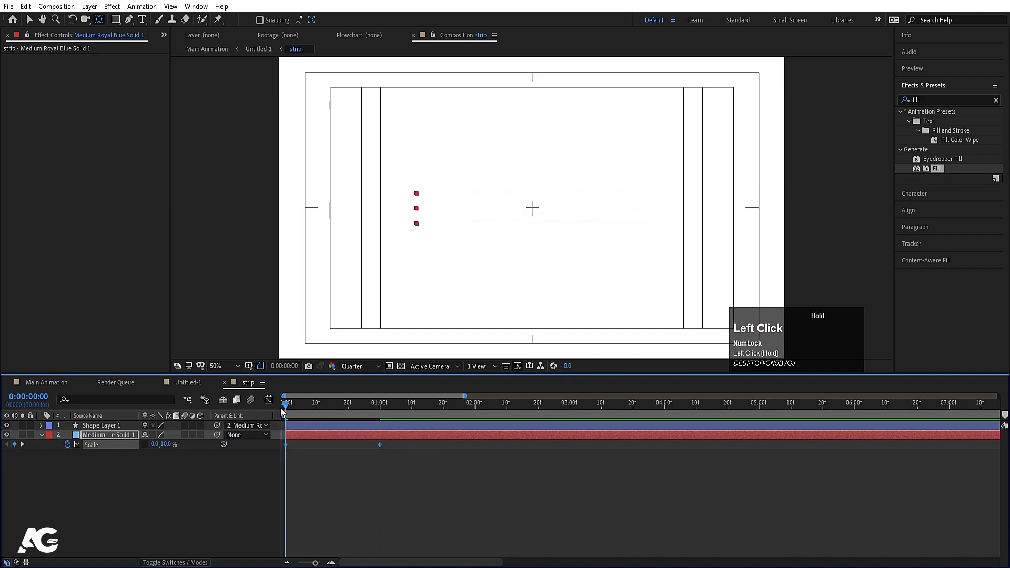
click(268, 400)
drag(401, 500, 316, 536)
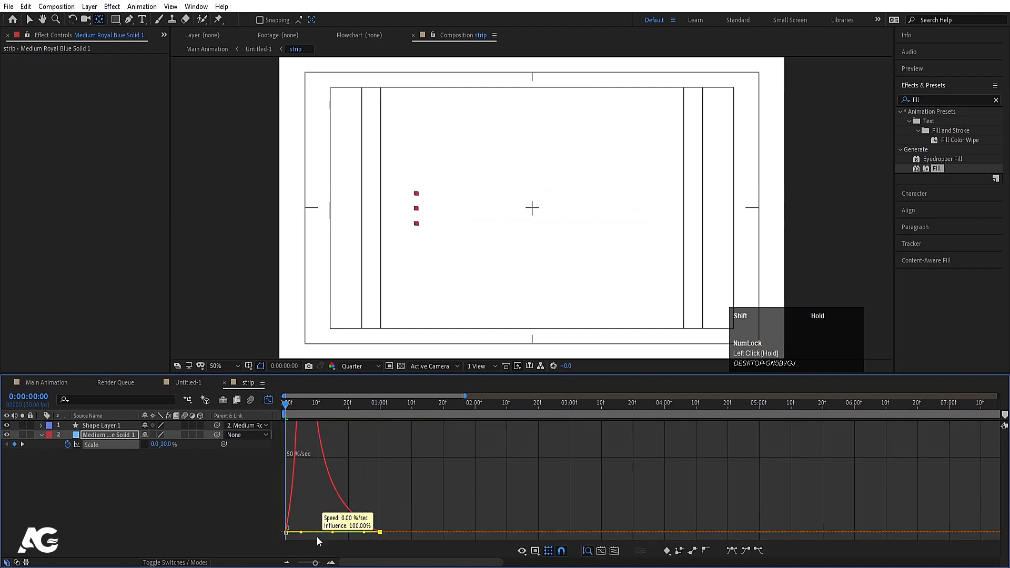
click(268, 400)
key(space)
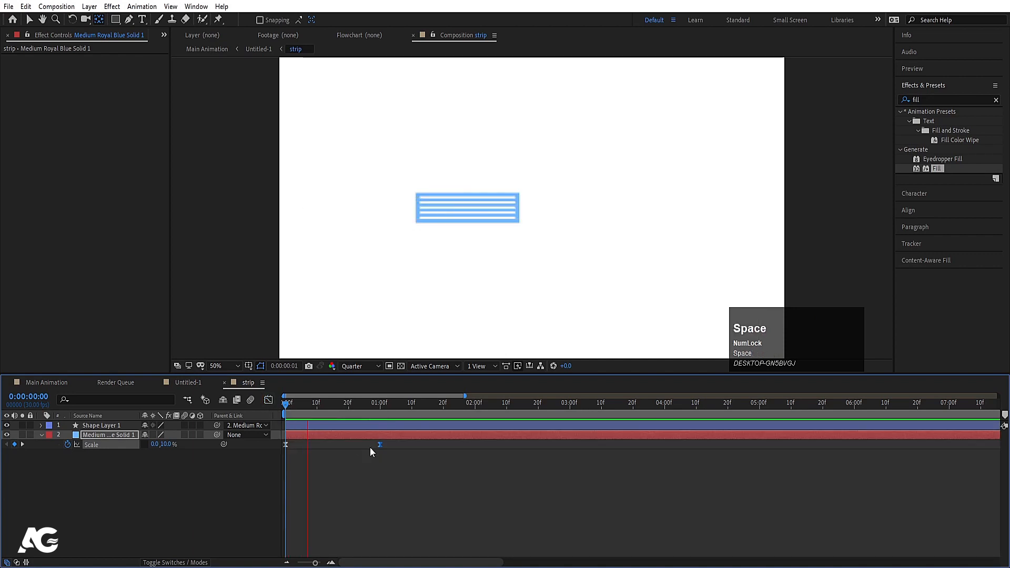
Return the strip composition to its start, and preview the growing ring in the Untitled-1 composition.
click(324, 406)
drag(324, 409, 162, 401)
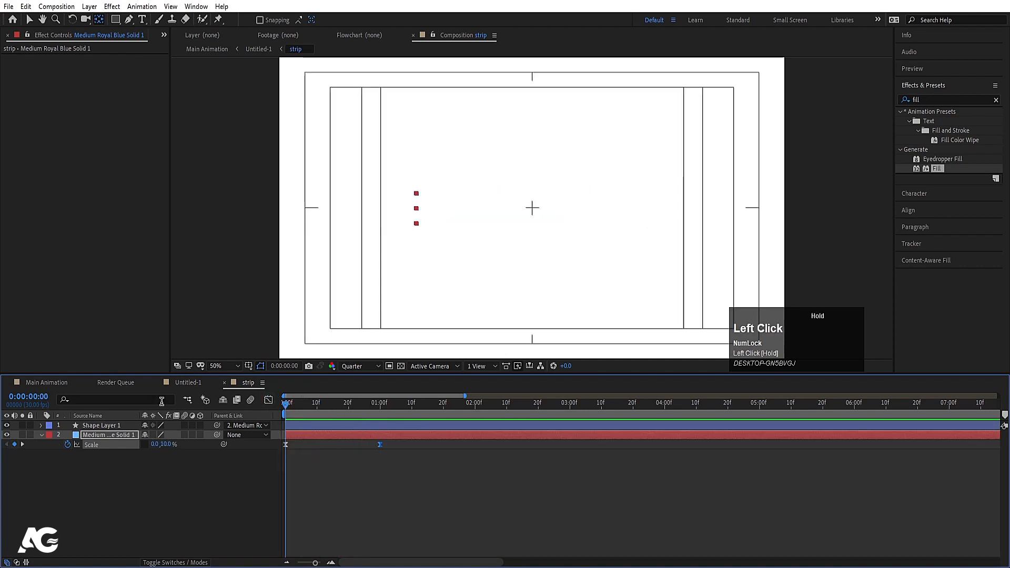
click(188, 383)
key(space)
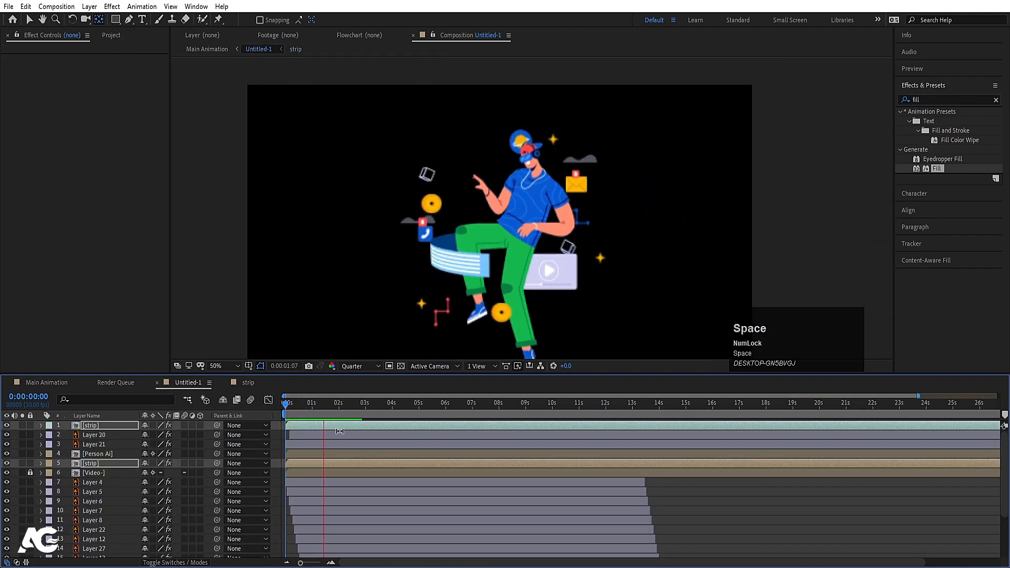
key(space)
drag(300, 402, 226, 412)
Make Layer 1, the blob shape behind the character, visible in Untitled-1 and preview the composition.
scroll(160, 480, down, 3)
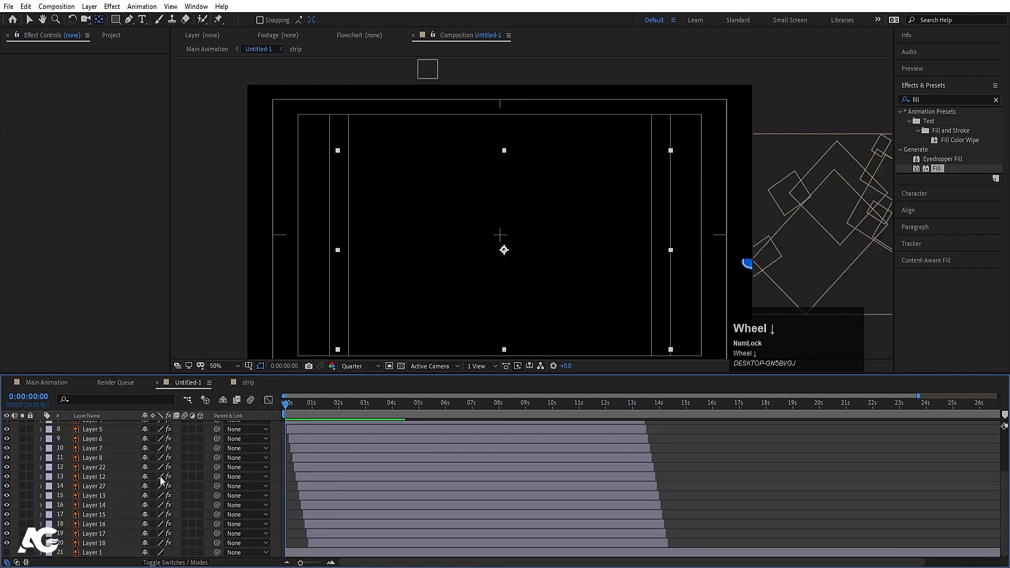
click(79, 553)
key(space)
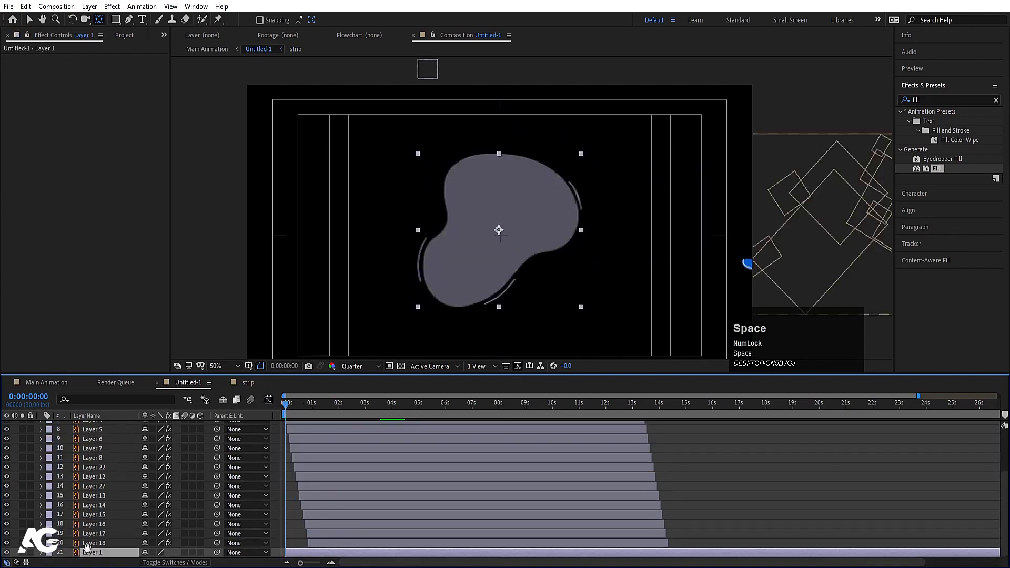
key(space)
key(space)
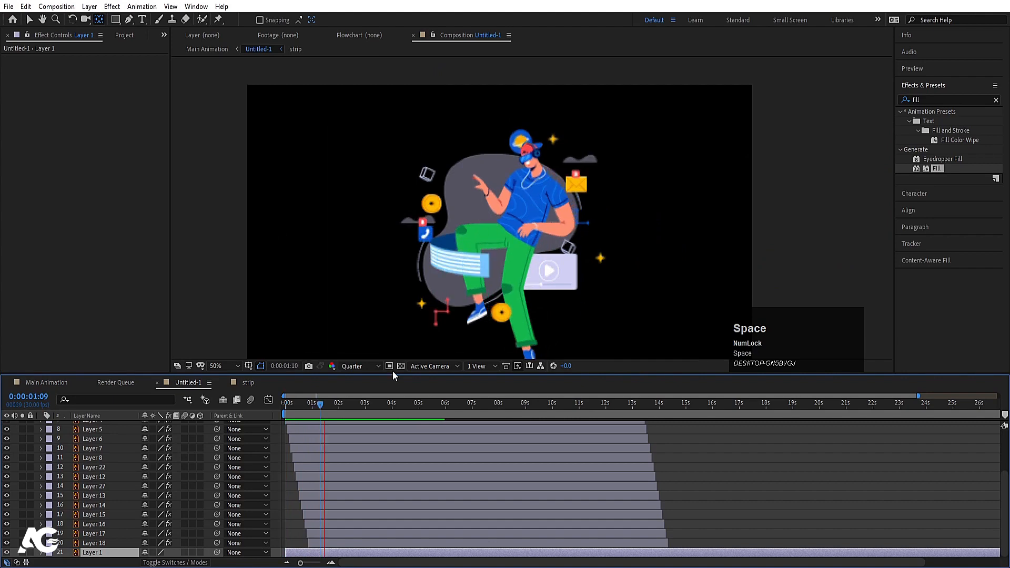
key(space)
Keyframe Layer 1's Scale from 0% at 0:00:00:00 to 100% at 0:00:00:29.
drag(322, 403, 164, 443)
key(s)
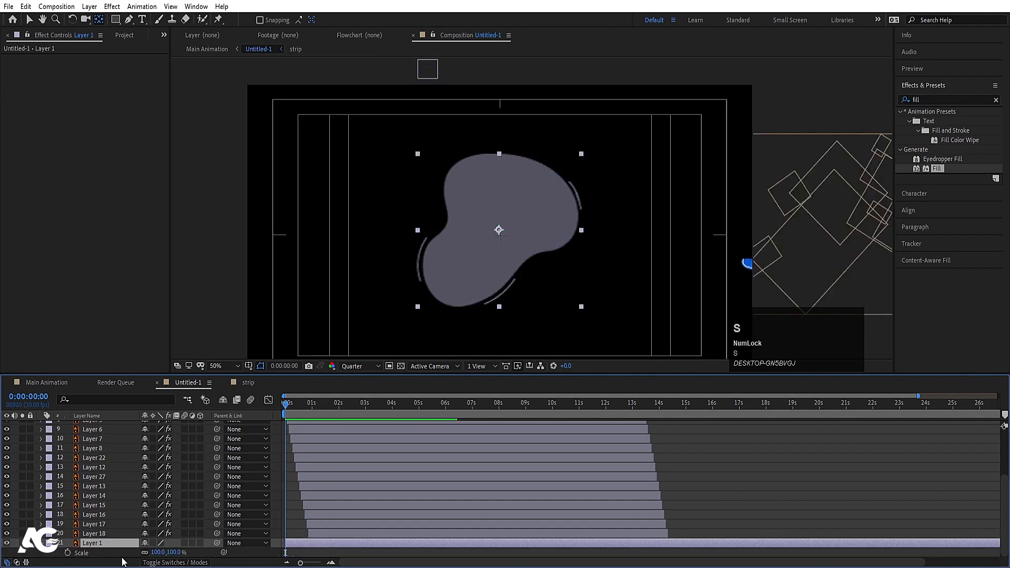
click(66, 553)
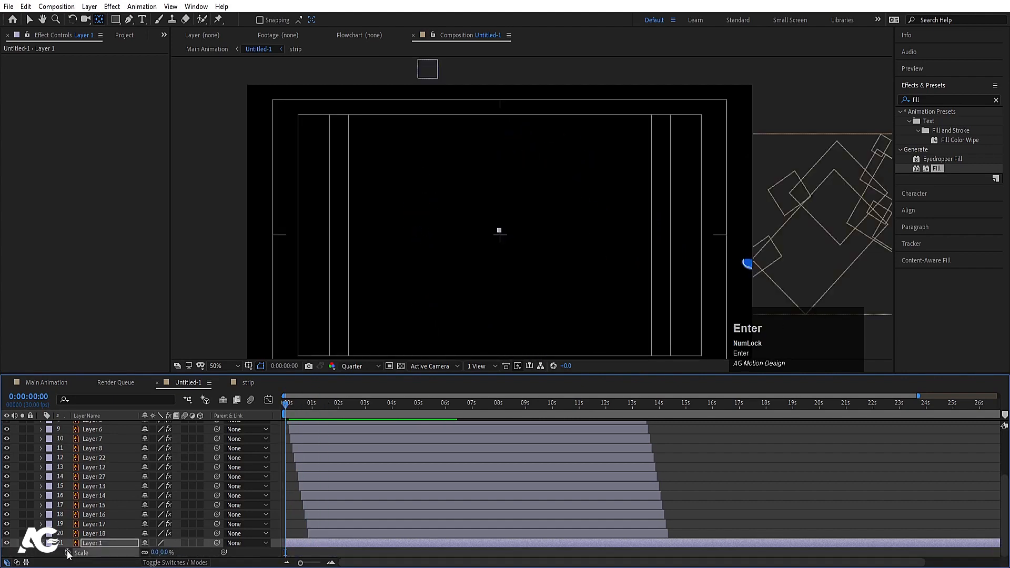
key(space)
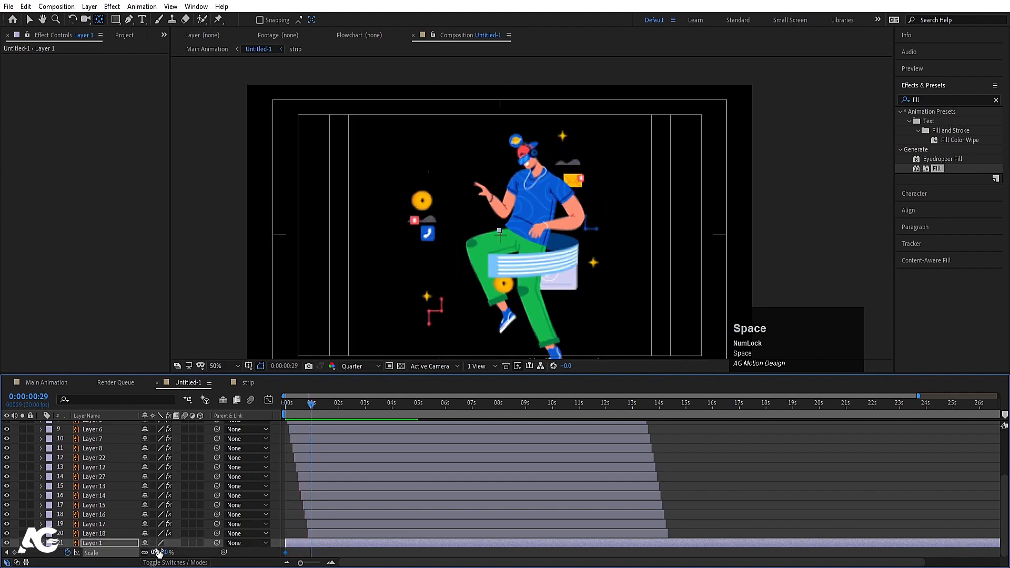
click(156, 552)
text(100)
key(Return)
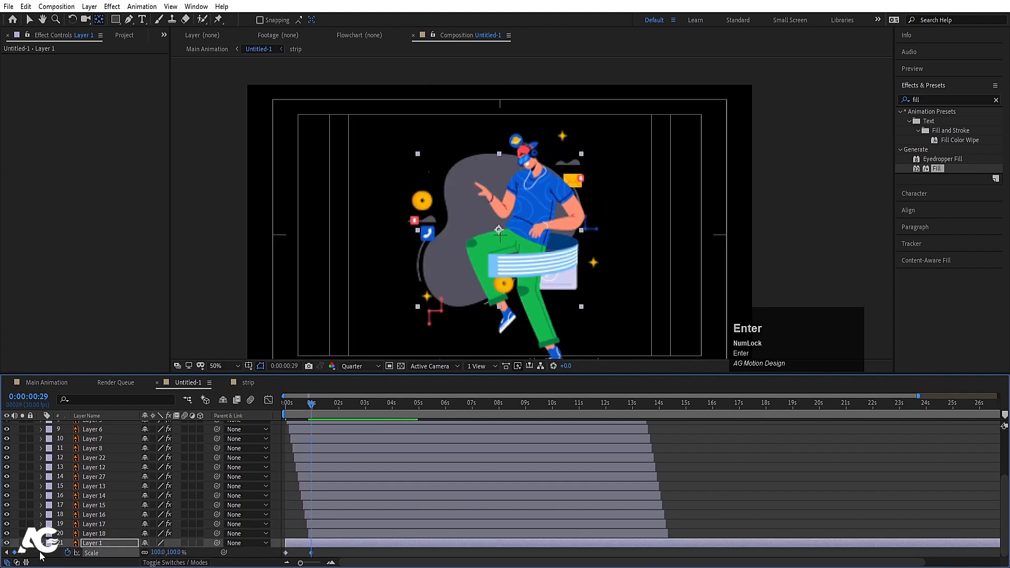
Ease both of Layer 1's Scale keyframes, shape the speed graph for a fast start and slow finish, and preview the blob scaling in.
click(122, 554)
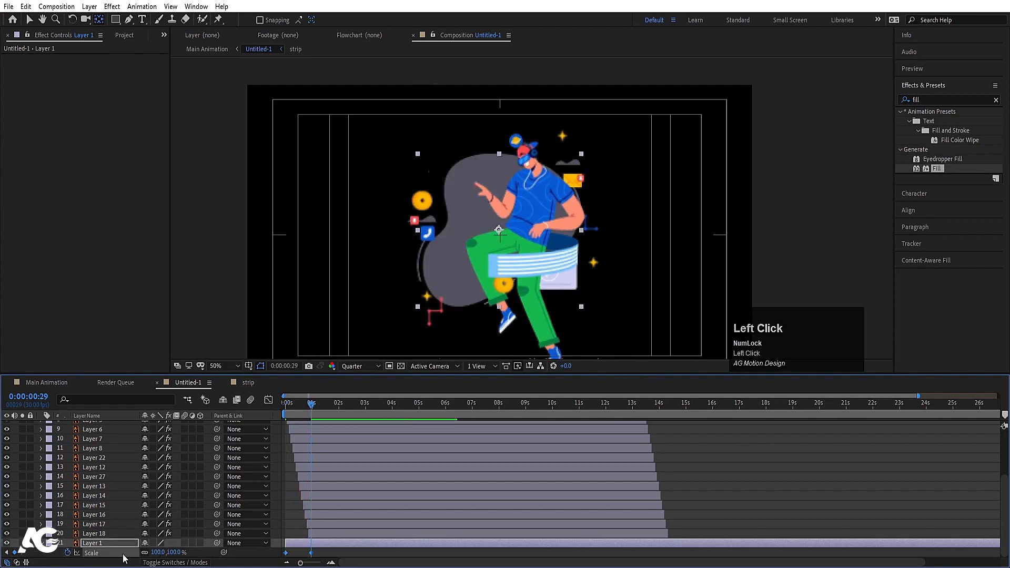
key(F9)
key(equal)
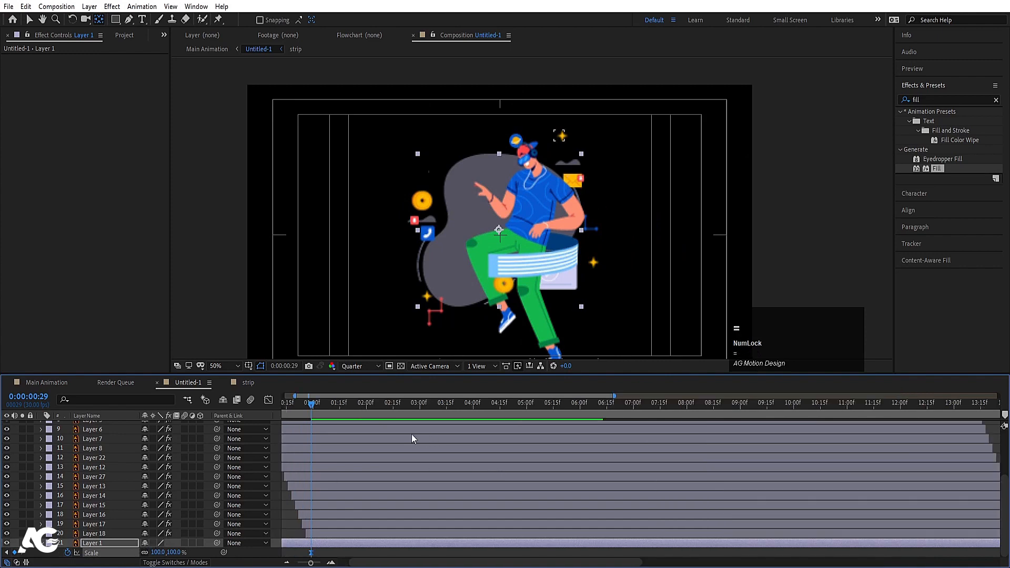
click(277, 403)
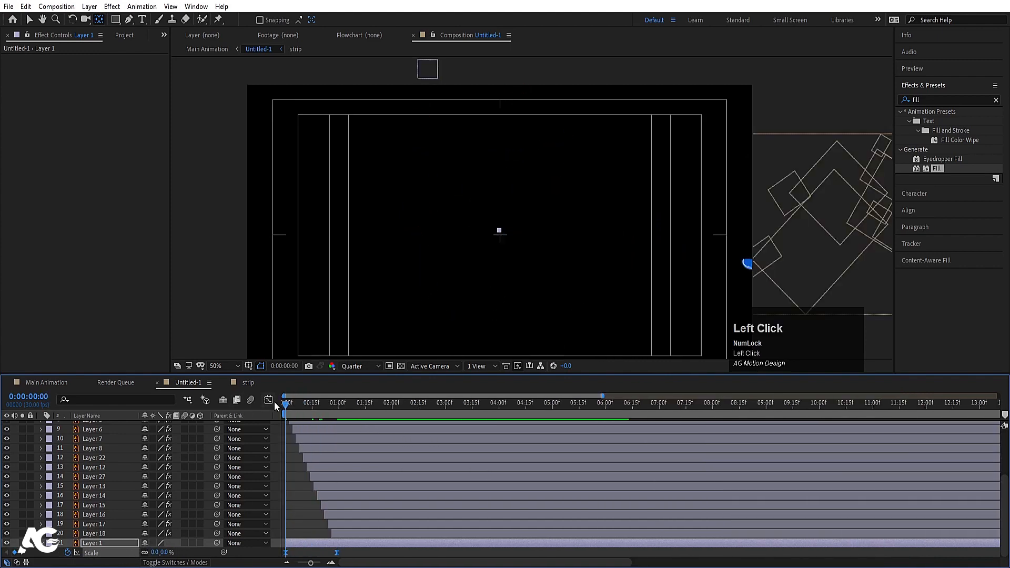
click(268, 400)
drag(365, 505, 326, 533)
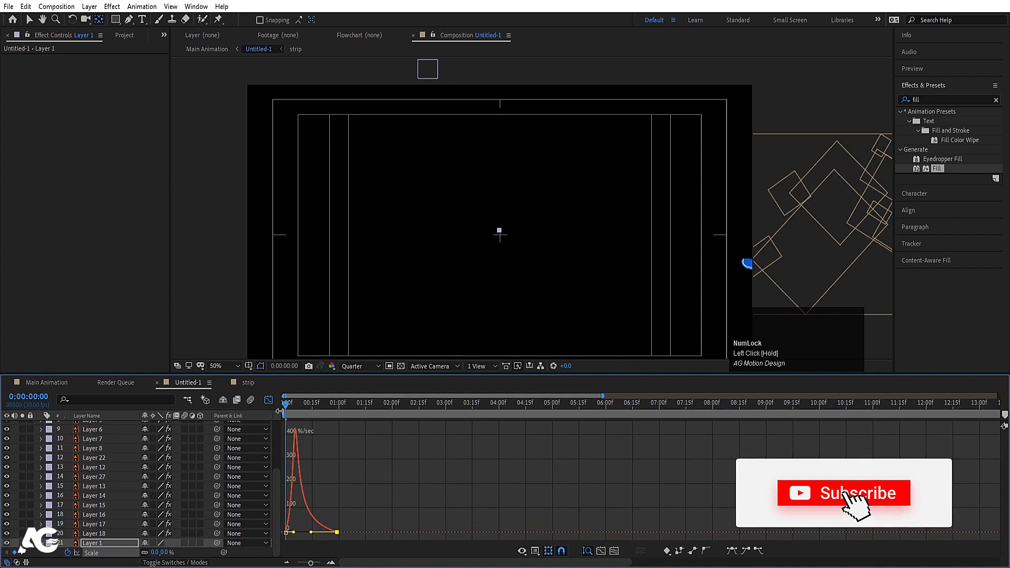
click(268, 401)
key(space)
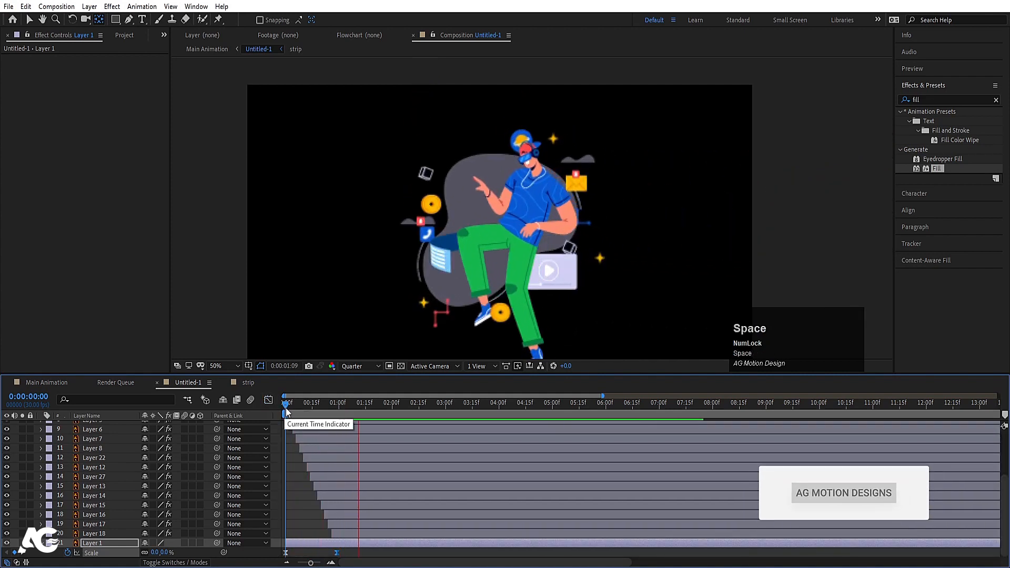
key(space)
key(space)
key(space)
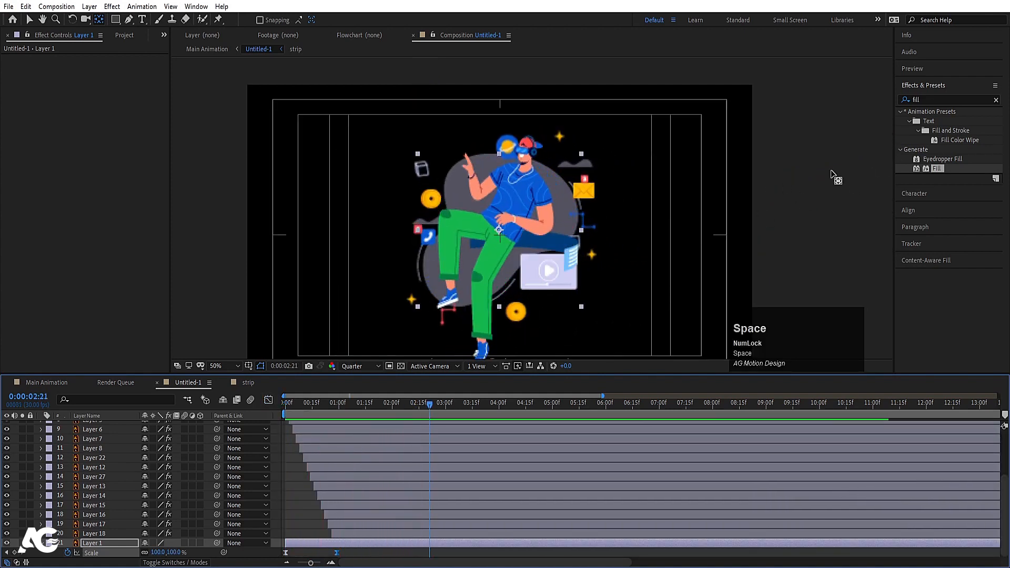
Find the Wiggle - position preset, apply it to Layer 1 and preview the motion.
click(937, 93)
key(ctrl+a)
text(wigg)
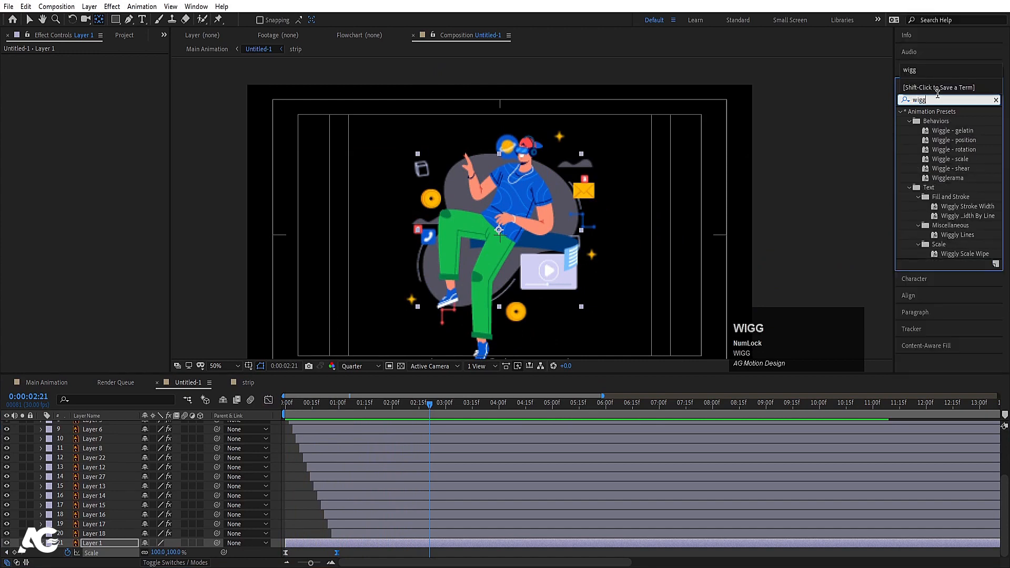
double_click(953, 140)
key(space)
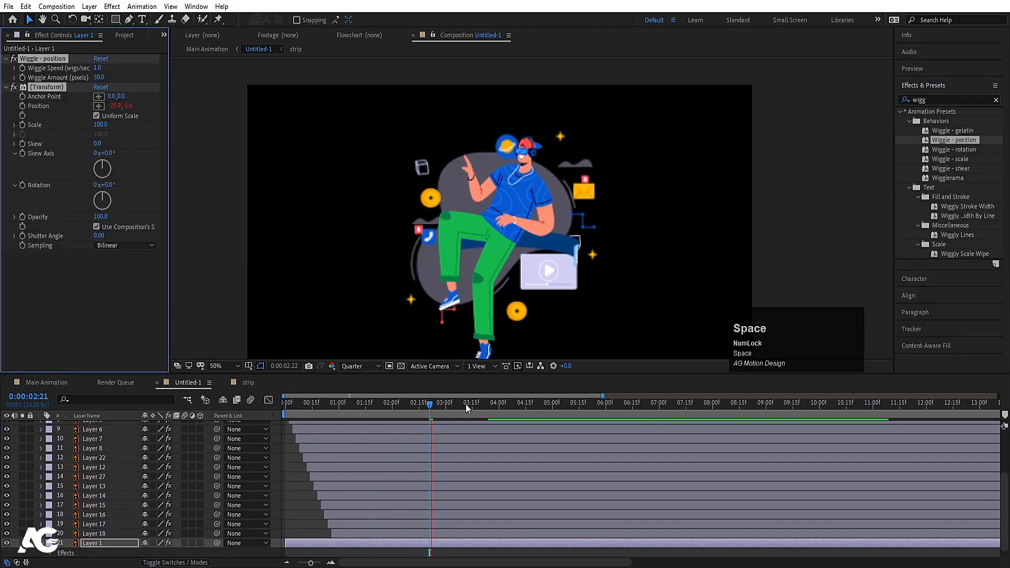
key(space)
Set the Main Animation composition's preview resolution to Quarter and play it from the start.
click(44, 383)
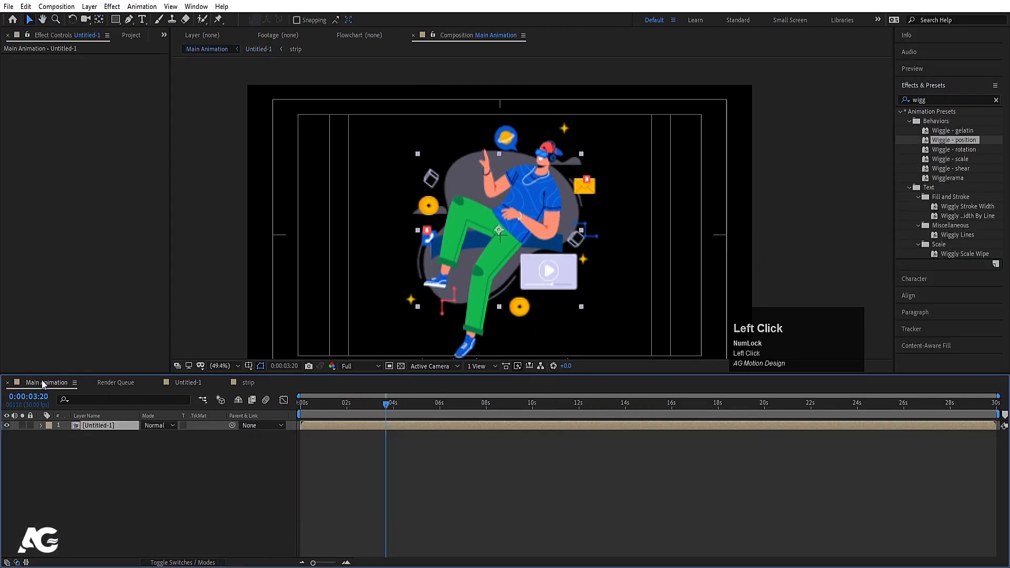
drag(335, 401, 259, 401)
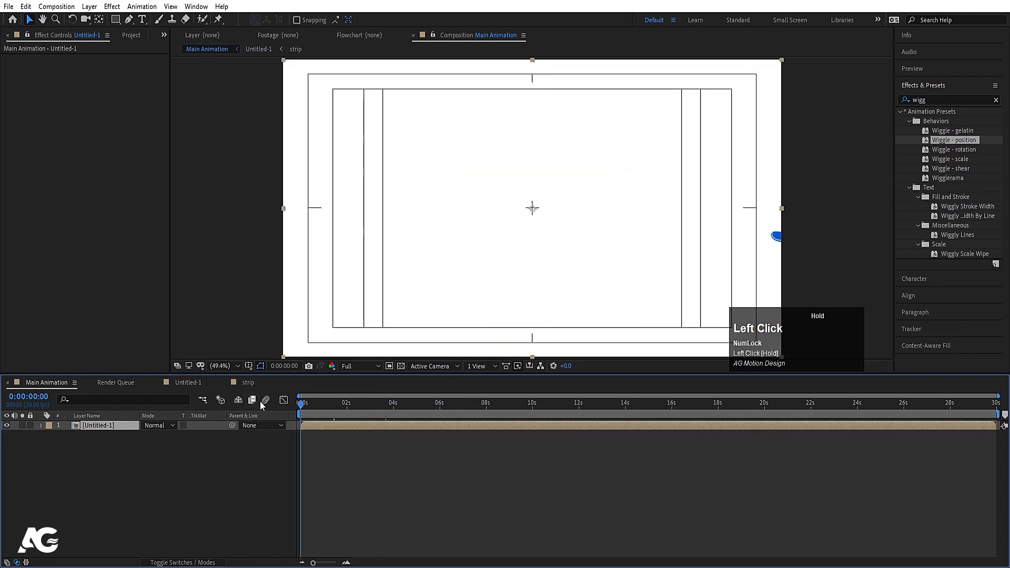
click(360, 367)
click(360, 430)
key(space)
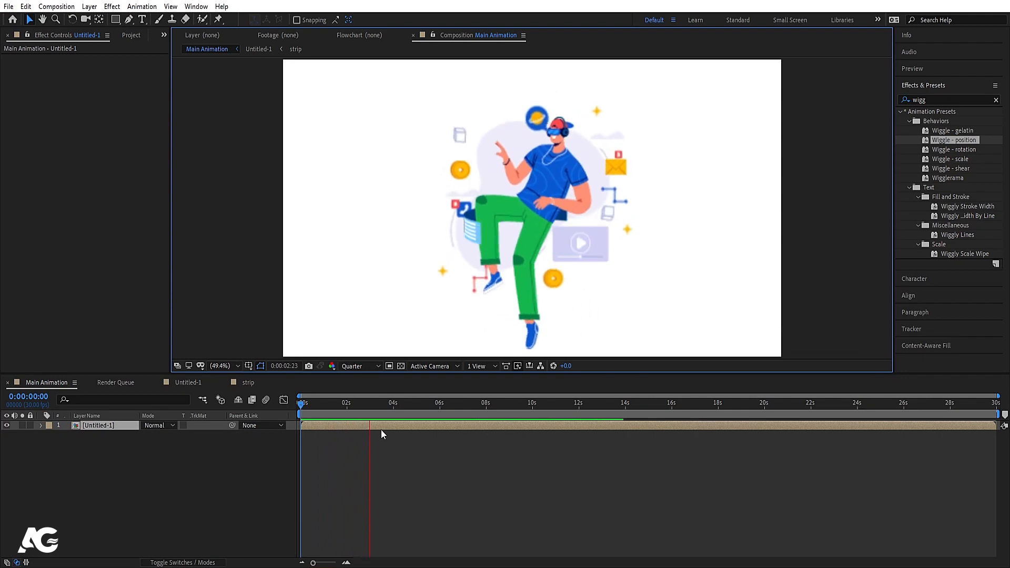
key(space)
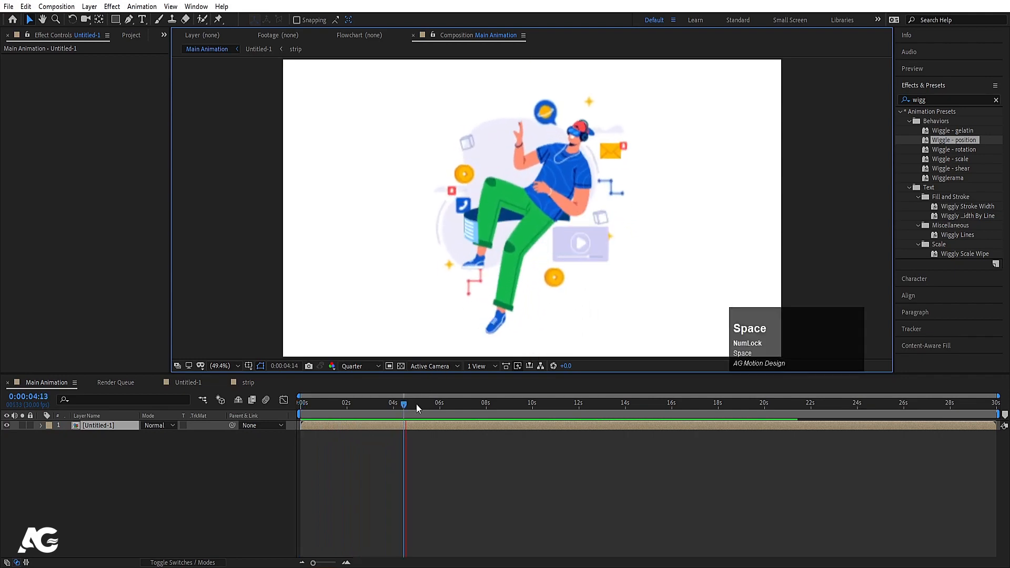
Add a 1920 × 1080 px background solid coloured E9F2FF beneath the Untitled-1 layer in Main Animation and lock it.
key(apostrophe)
key(ctrl+y)
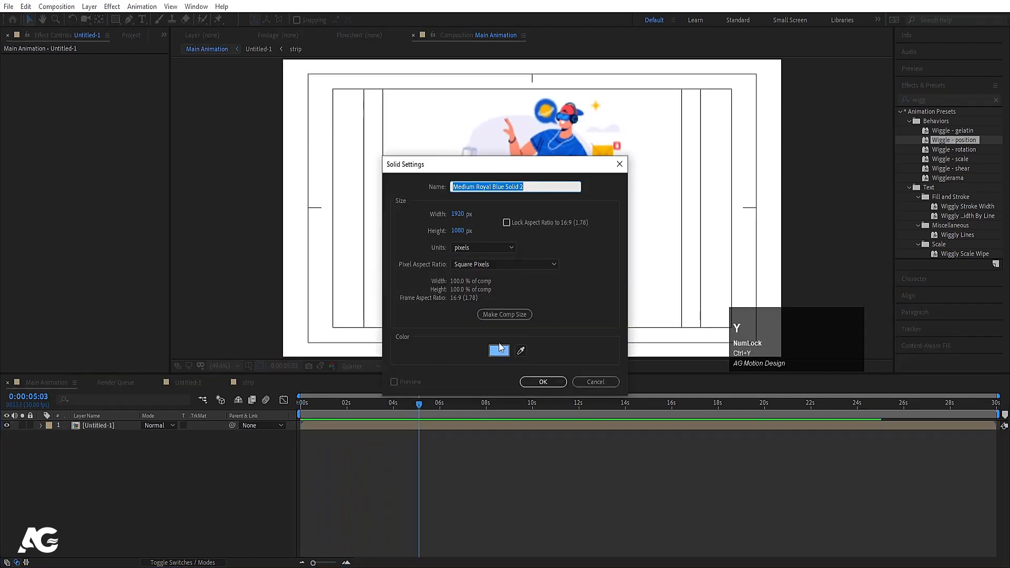
click(498, 351)
drag(90, 260, 0, 180)
key(Return)
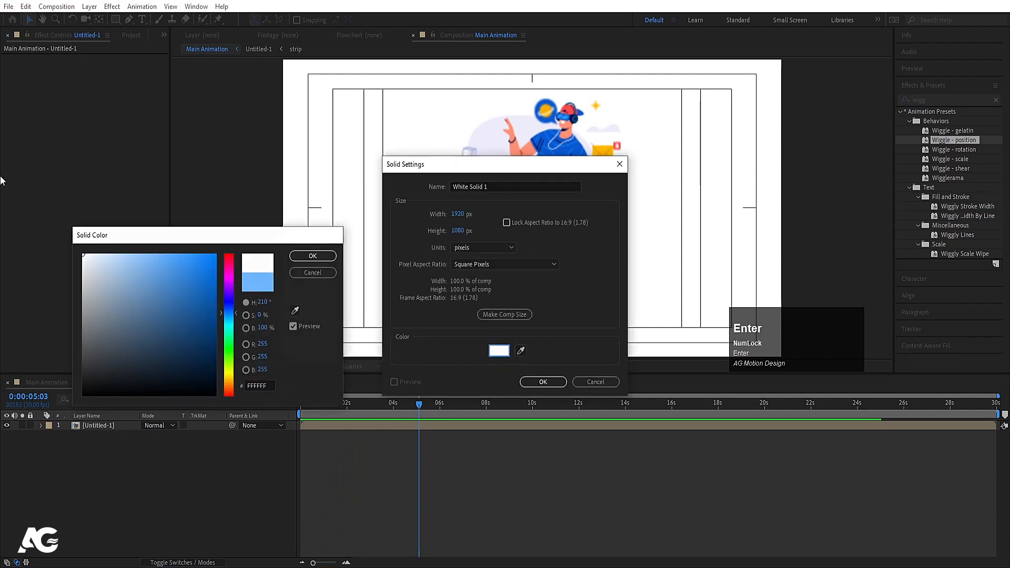
click(506, 351)
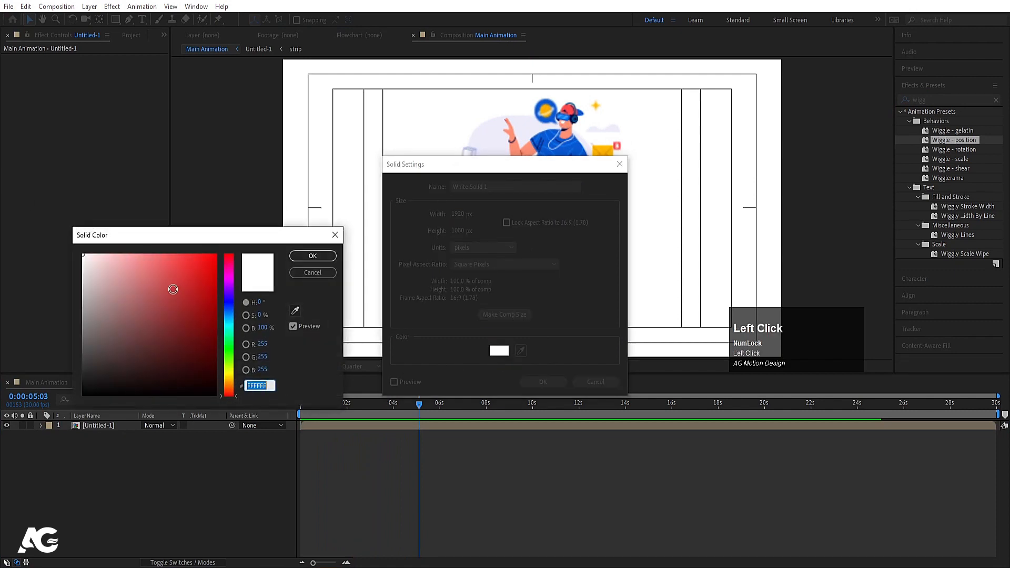
click(223, 312)
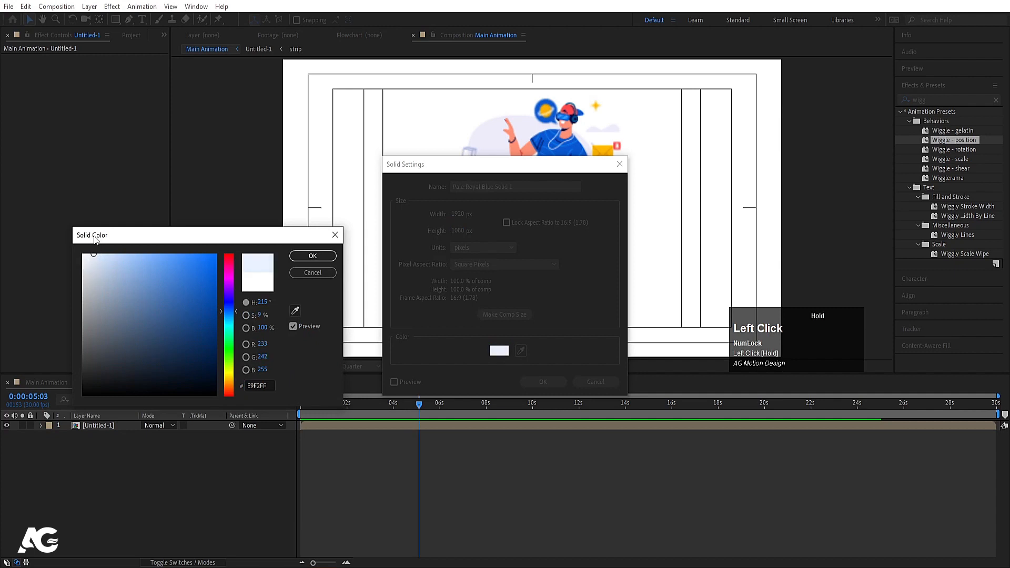
key(Return)
key(Return)
drag(108, 425, 115, 450)
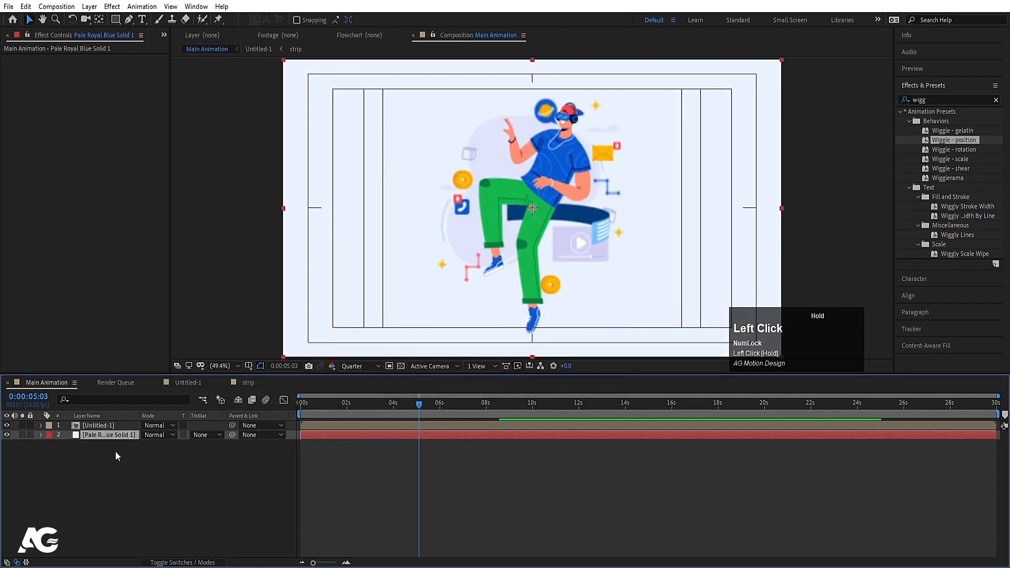
click(30, 434)
End the Main Animation work area at 0:00:07:04 and preview the finished animation.
key(space)
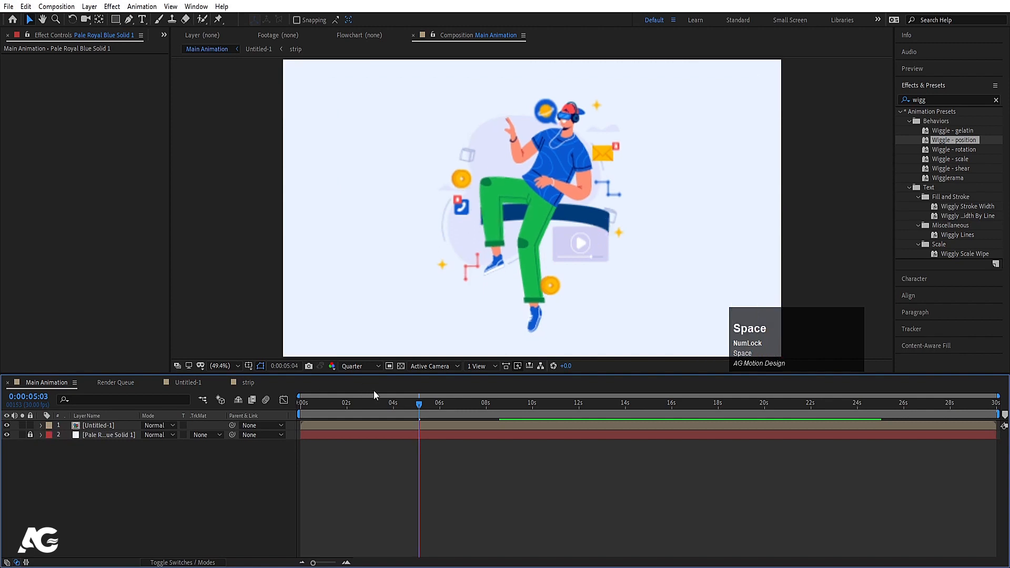
click(466, 411)
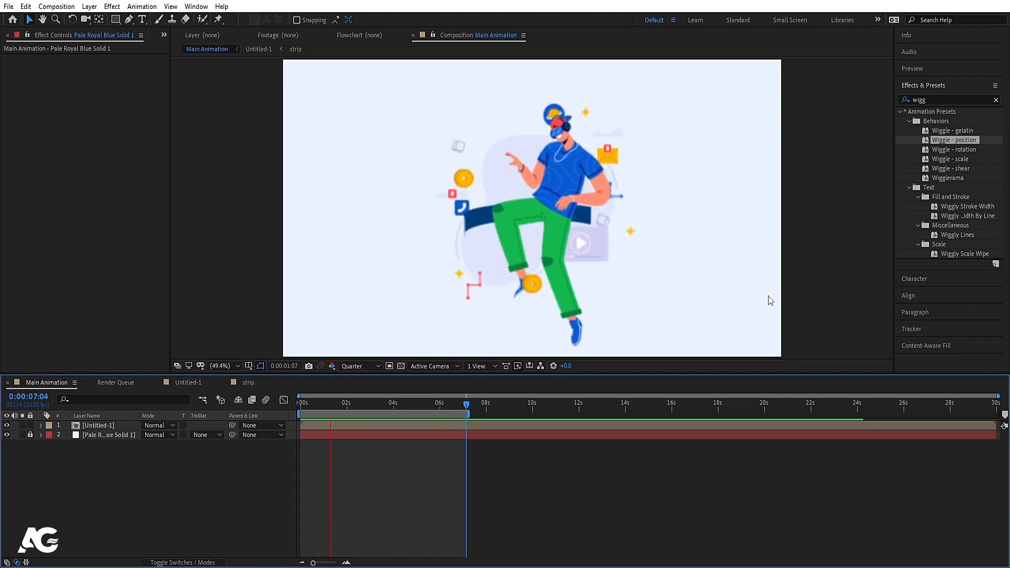
key(space)
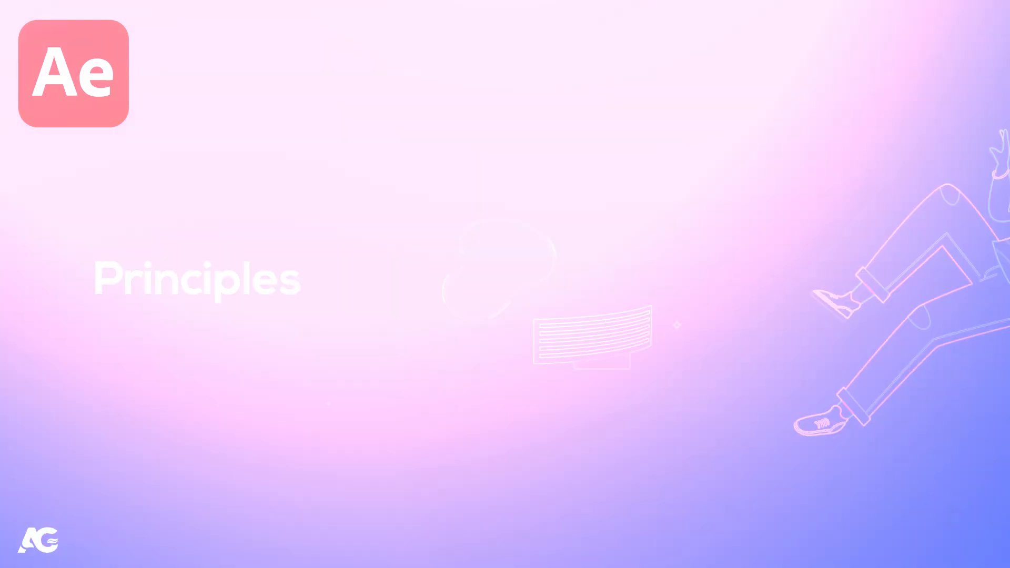